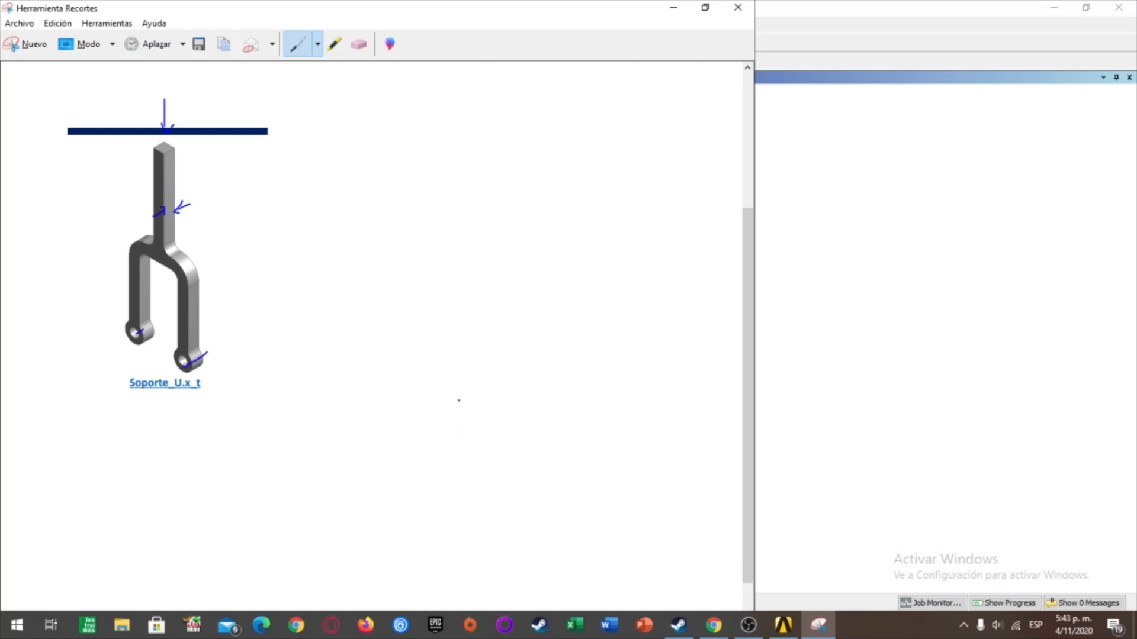
- Switch to Ansys Workbench and add a Static Structural analysis system to the empty project schematic
{"action": "left_click", "coordinate": [794, 627]}
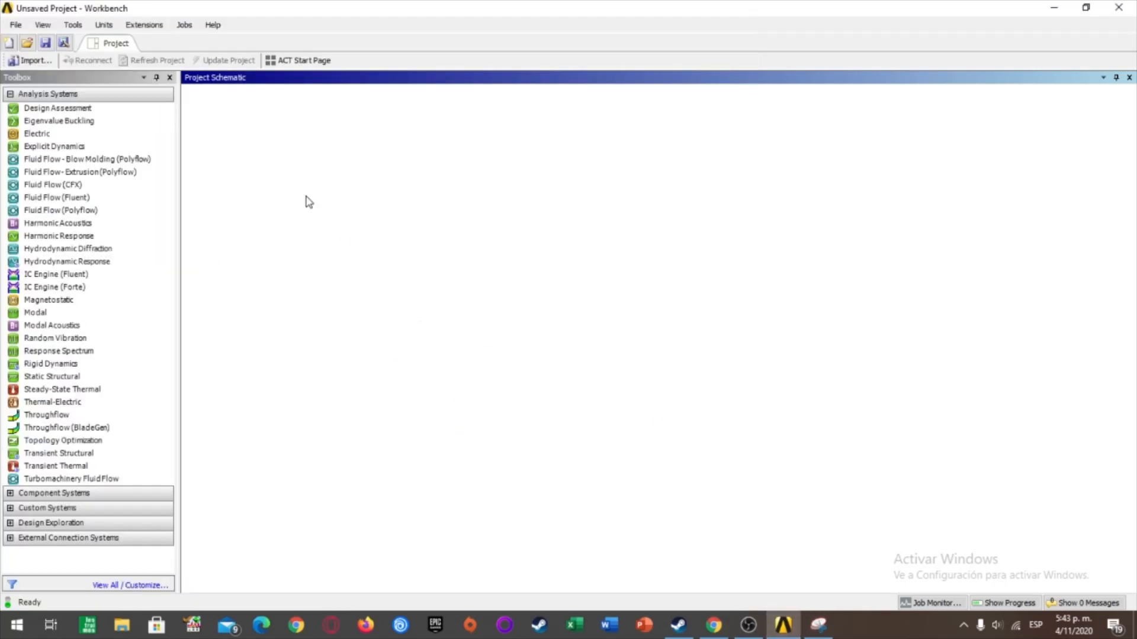
{"action": "double_click", "coordinate": [87, 377]}
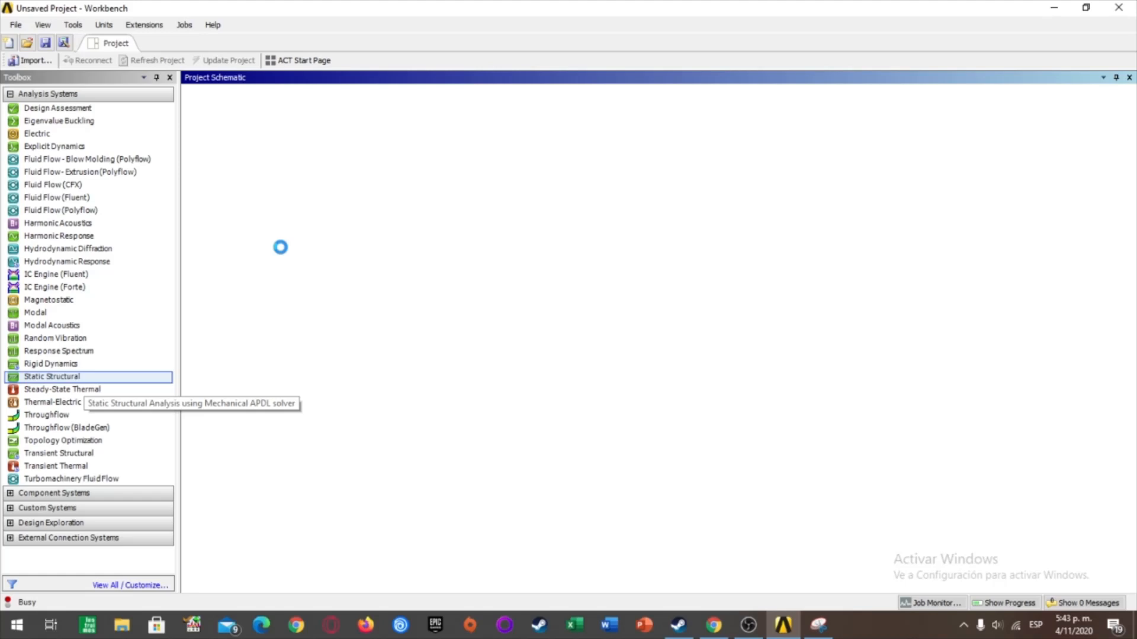
{"action": "left_click", "coordinate": [438, 166]}
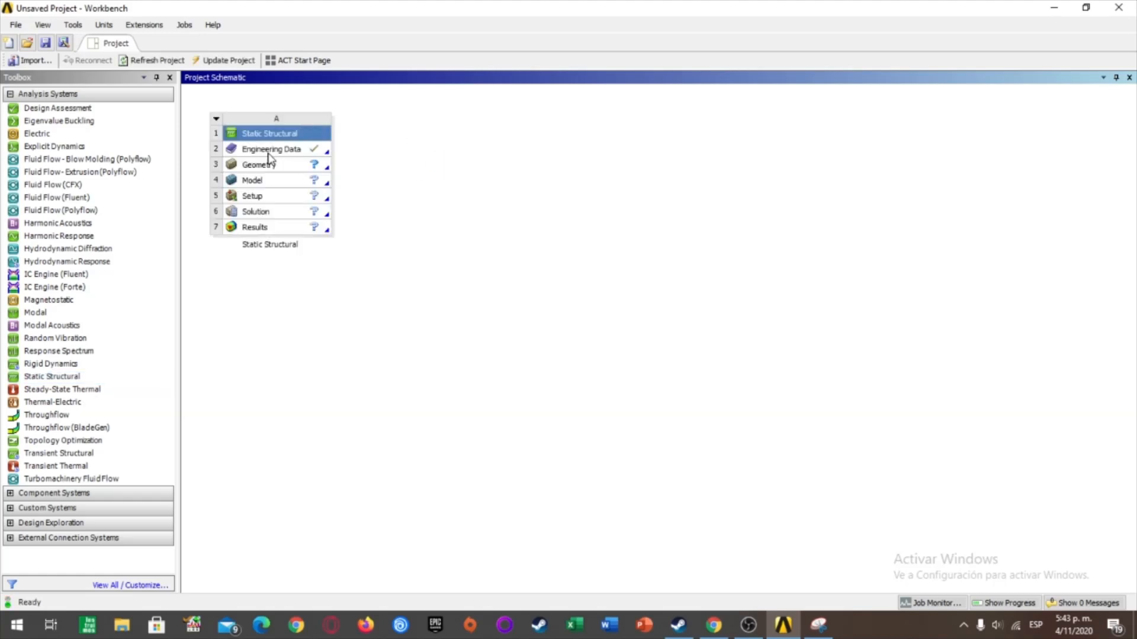
- Open the Static Structural system's Geometry cell as a new DesignModeler geometry
{"action": "left_click", "coordinate": [291, 167]}
{"action": "right_click", "coordinate": [292, 168]}
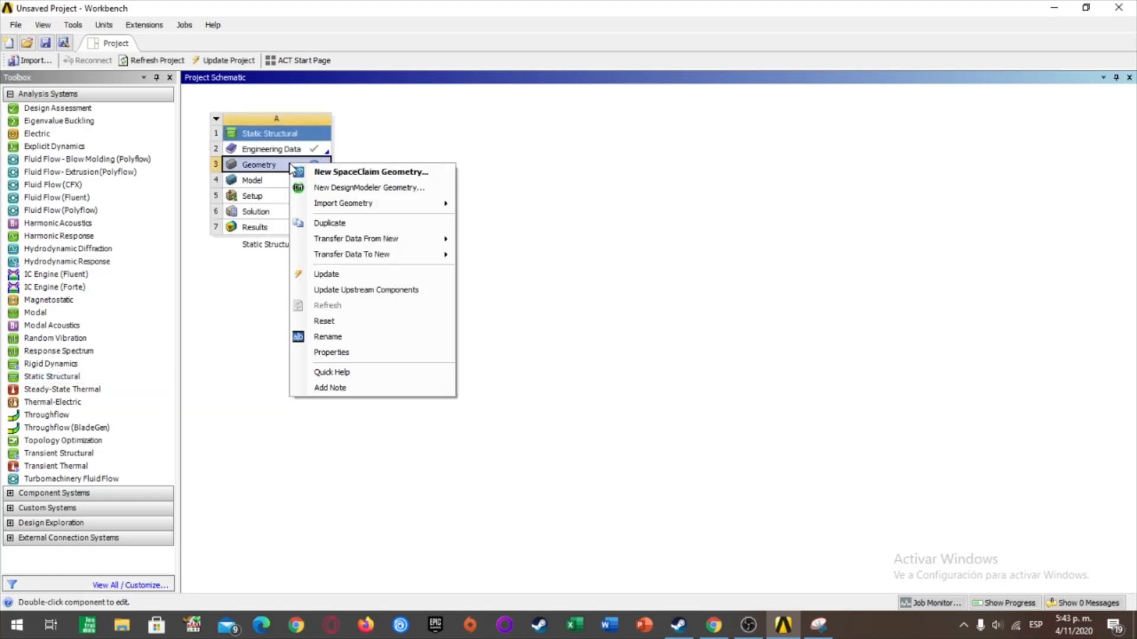
{"action": "left_click", "coordinate": [340, 187]}
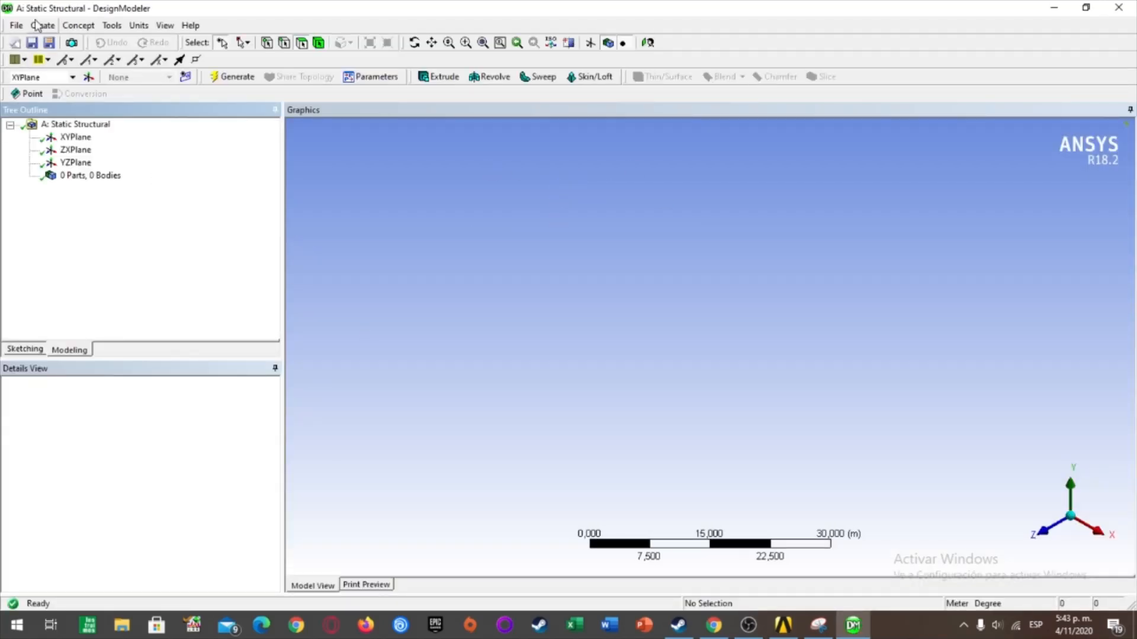
- Import the external geometry file Soporte_U.x_t from H:\Elementos finitos\Novena práctica and generate it
{"action": "left_click", "coordinate": [15, 26]}
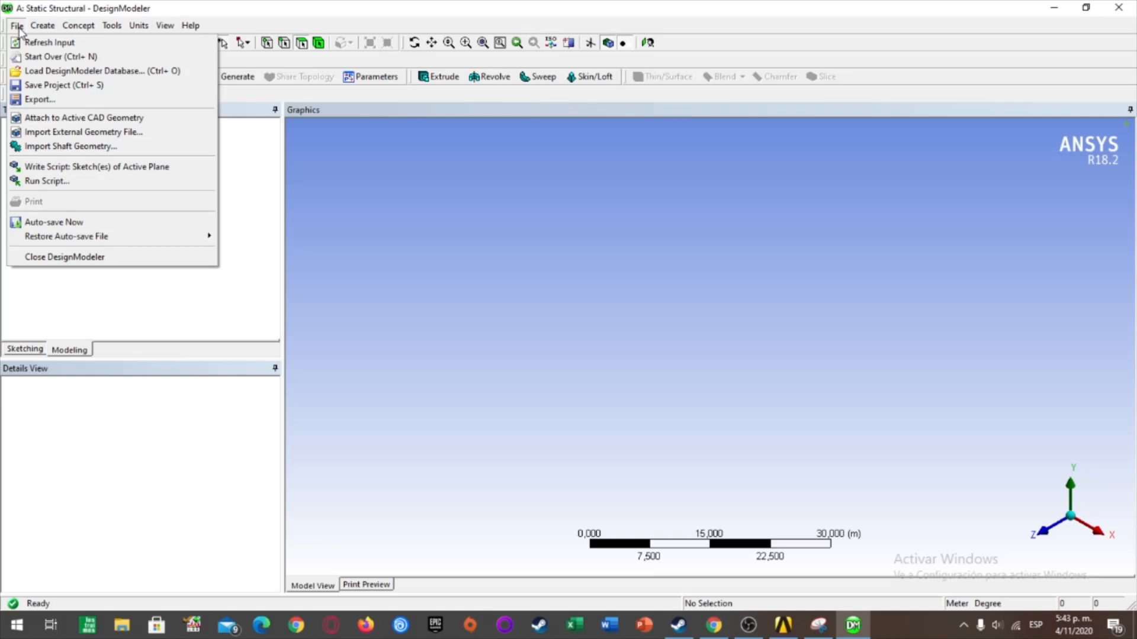
{"action": "left_click", "coordinate": [68, 133]}
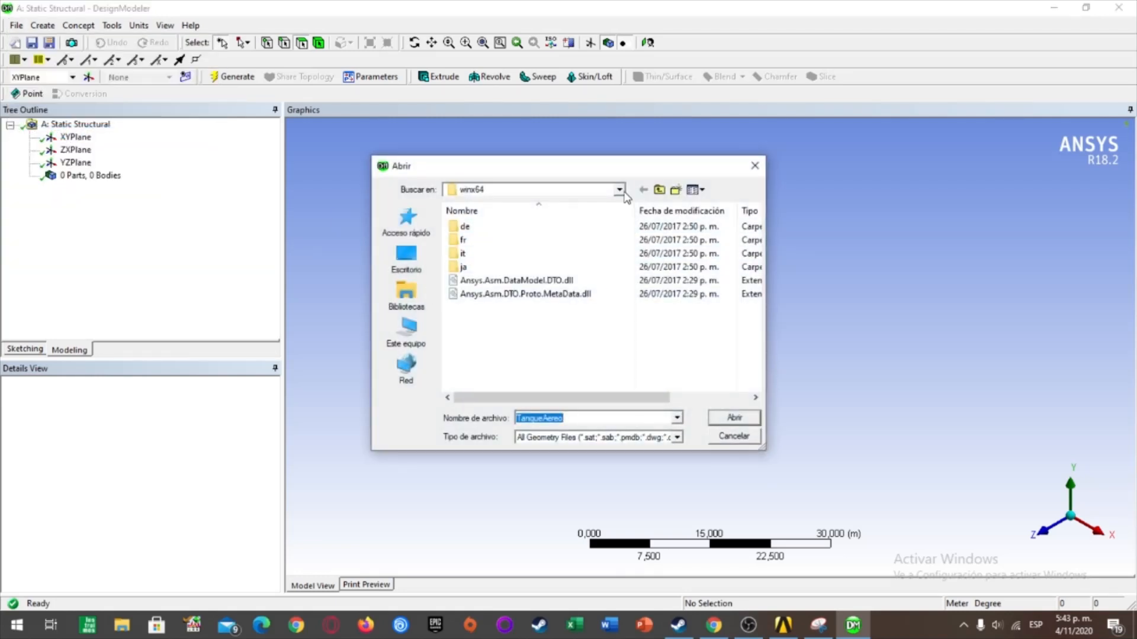
{"action": "left_click", "coordinate": [415, 336]}
{"action": "scroll", "coordinate": [503, 270], "scroll_direction": "down", "scroll_amount": 5}
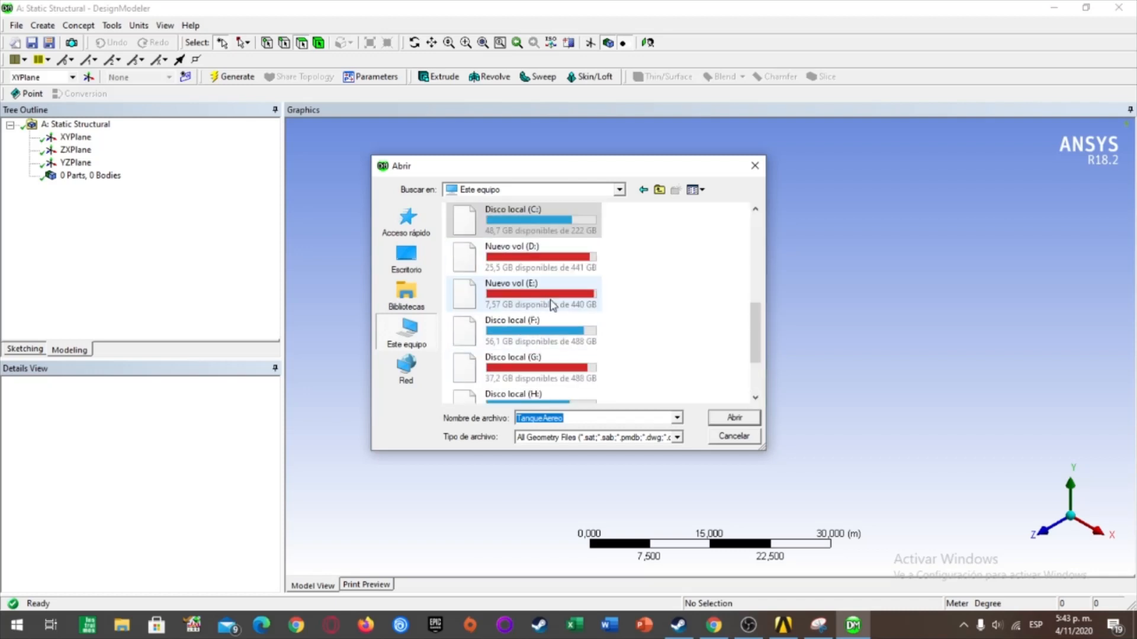
{"action": "scroll", "coordinate": [556, 338], "scroll_direction": "down", "scroll_amount": 3}
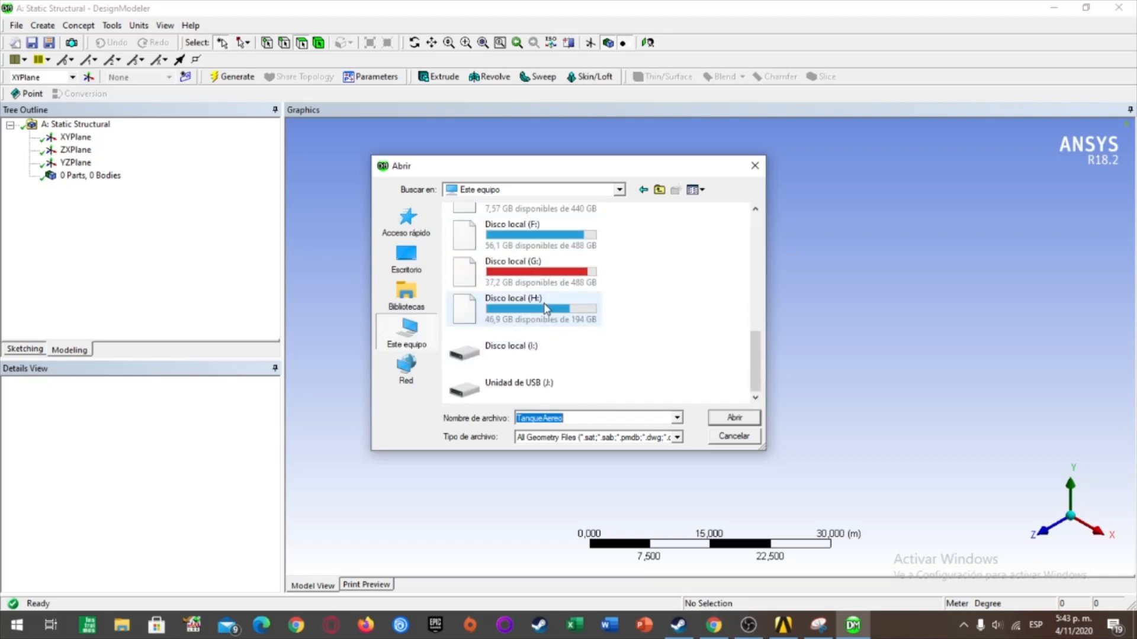
{"action": "double_click", "coordinate": [554, 313]}
{"action": "double_click", "coordinate": [530, 231]}
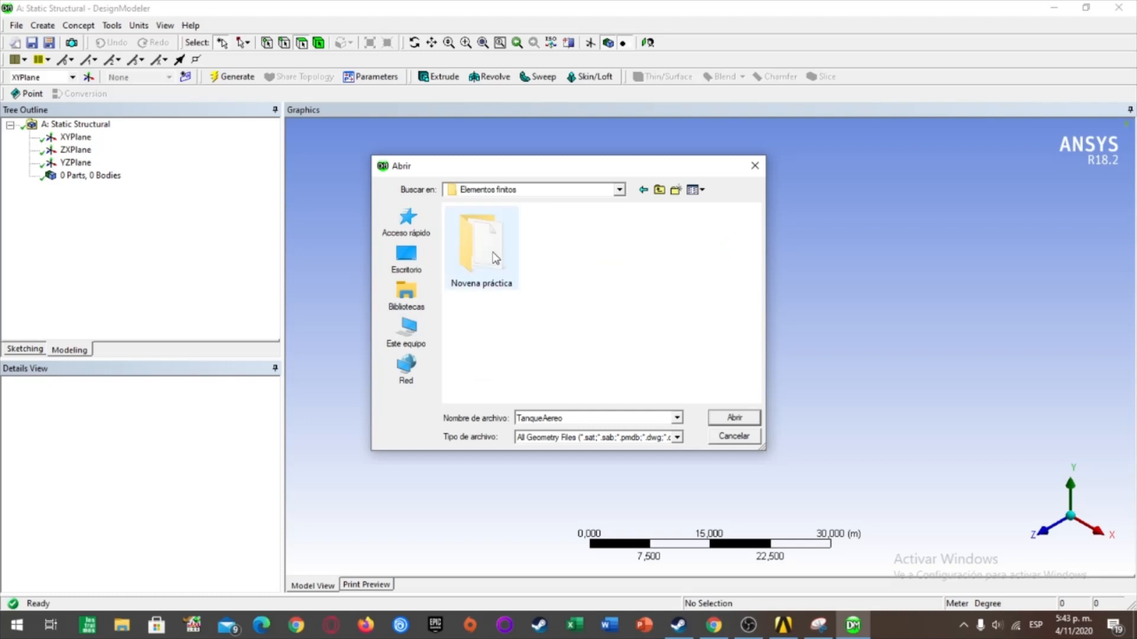
{"action": "double_click", "coordinate": [496, 256]}
{"action": "left_click", "coordinate": [483, 226]}
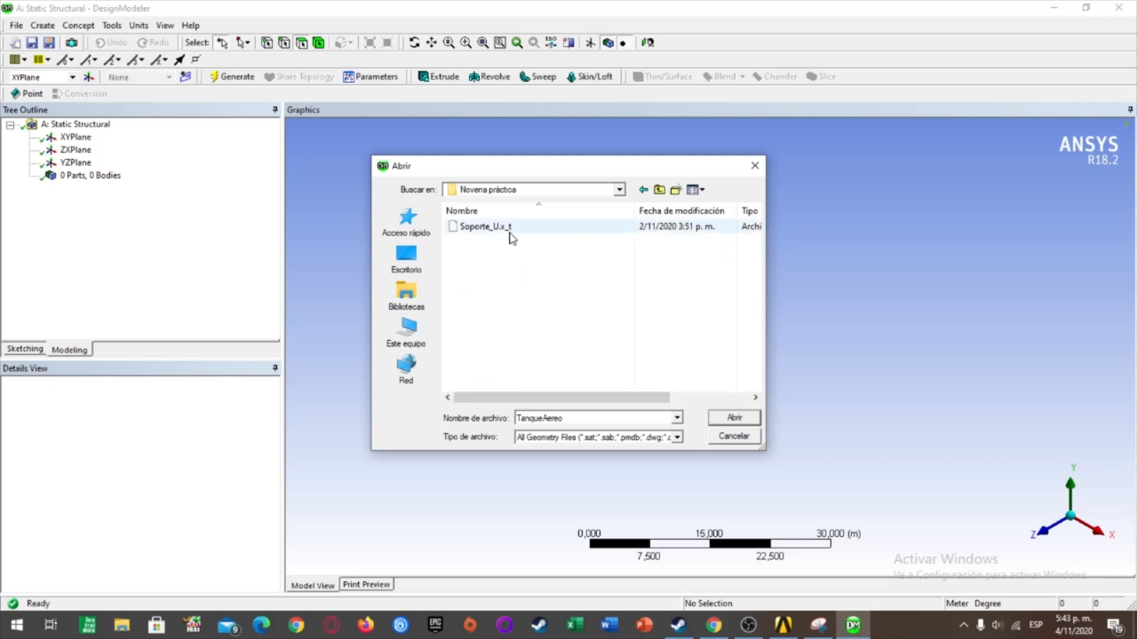
{"action": "left_click", "coordinate": [734, 417]}
{"action": "left_click", "coordinate": [232, 77]}
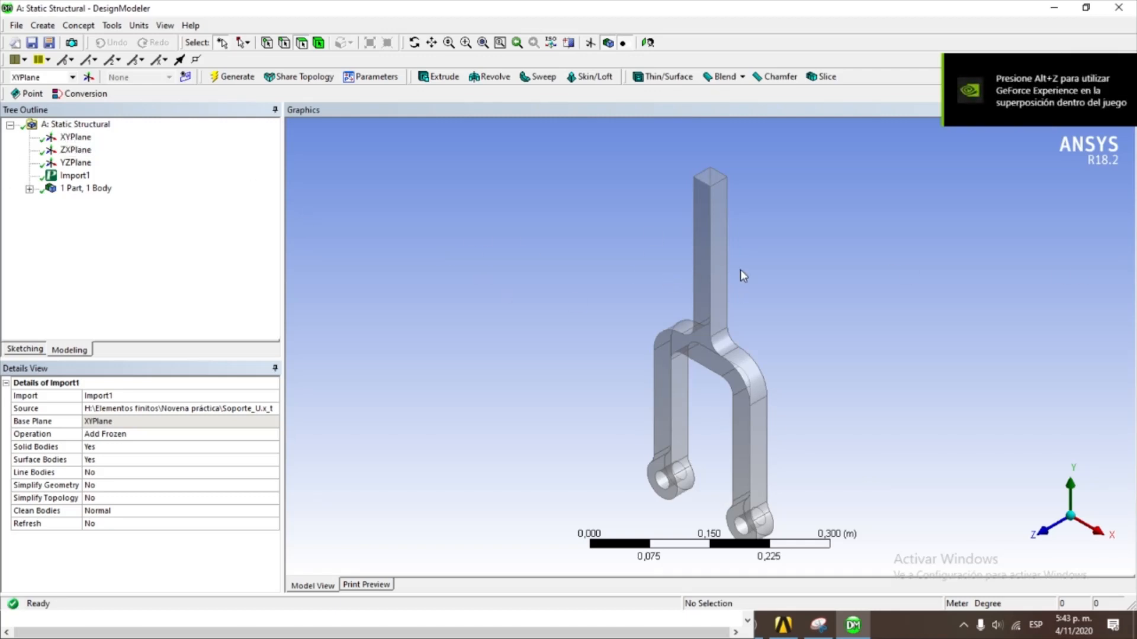
- Examine how the imported fork support lies relative to the XY plane, from the side and in isometric view
{"action": "left_click", "coordinate": [90, 138]}
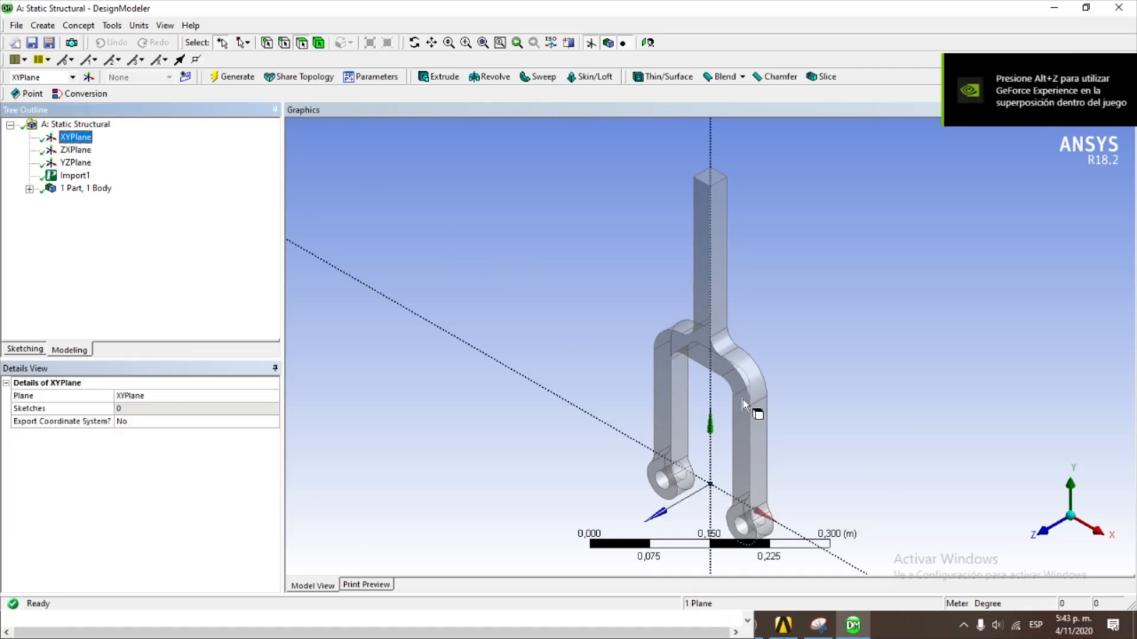
{"action": "middle_click_drag", "start_coordinate": [804, 450], "coordinate": [686, 409]}
{"action": "left_click", "coordinate": [1073, 518]}
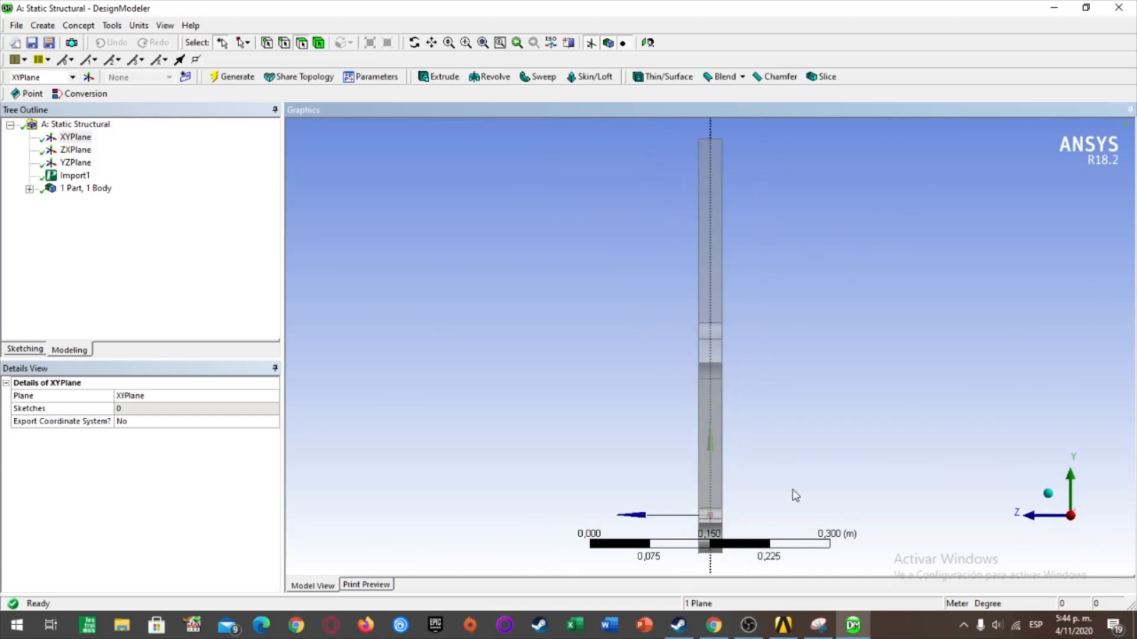
{"action": "mouse_move", "coordinate": [623, 393]}
{"action": "right_mouse_down"}
{"action": "mouse_move", "coordinate": [705, 499]}
{"action": "mouse_move", "coordinate": [777, 553]}
{"action": "right_mouse_up"}
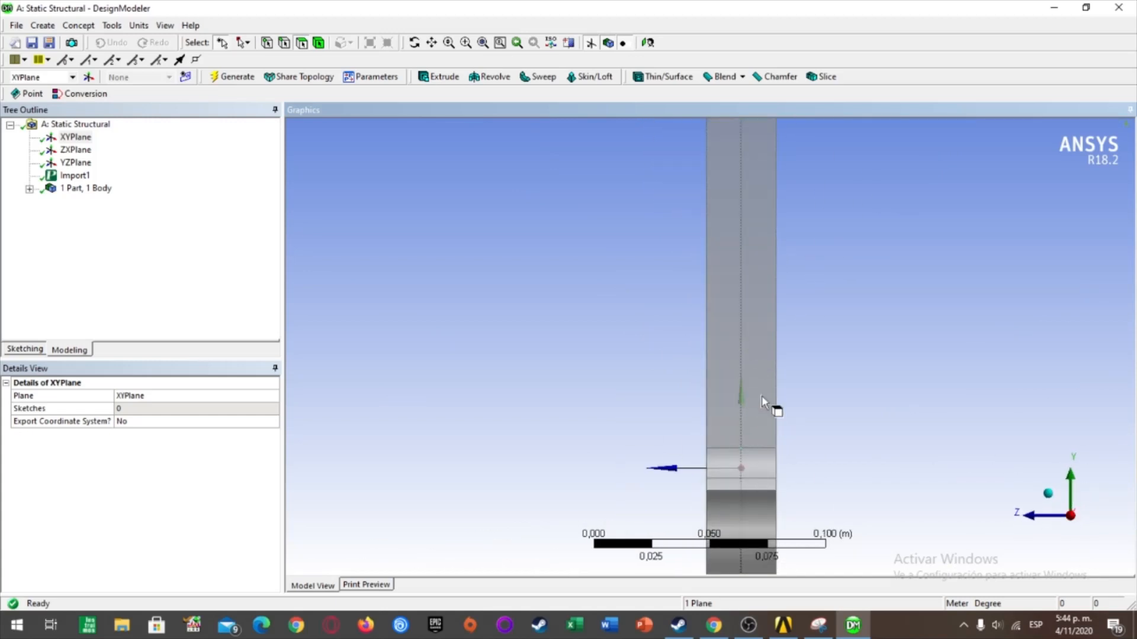
{"action": "left_click", "coordinate": [1048, 495]}
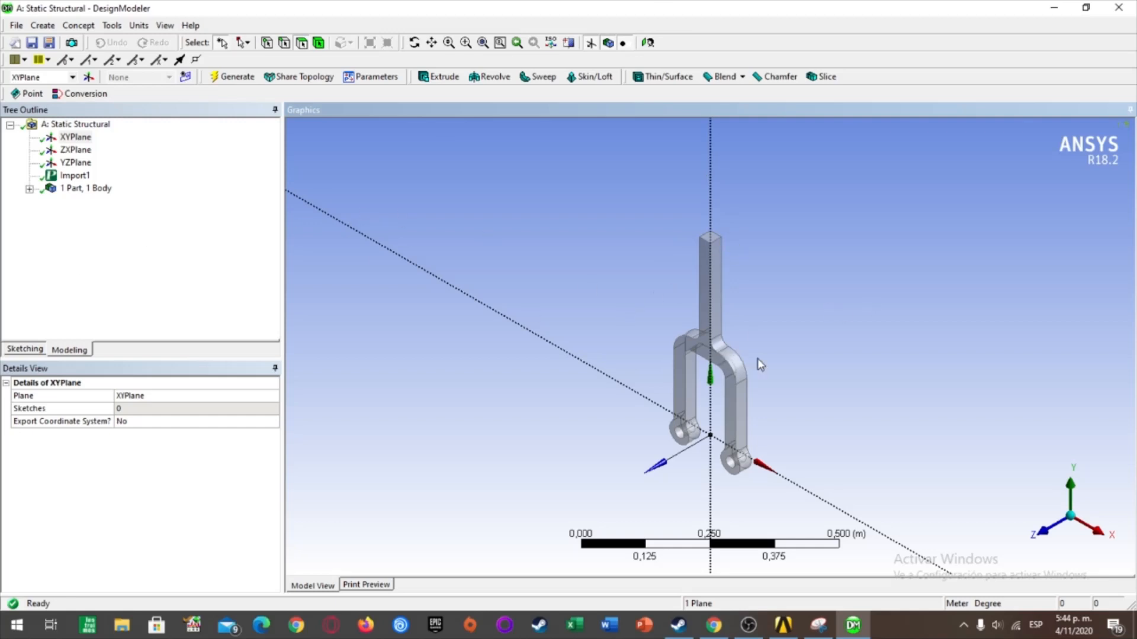
{"action": "right_click_drag", "start_coordinate": [560, 241], "coordinate": [773, 416]}
{"action": "scroll", "coordinate": [621, 245], "scroll_direction": "down", "scroll_amount": 5}
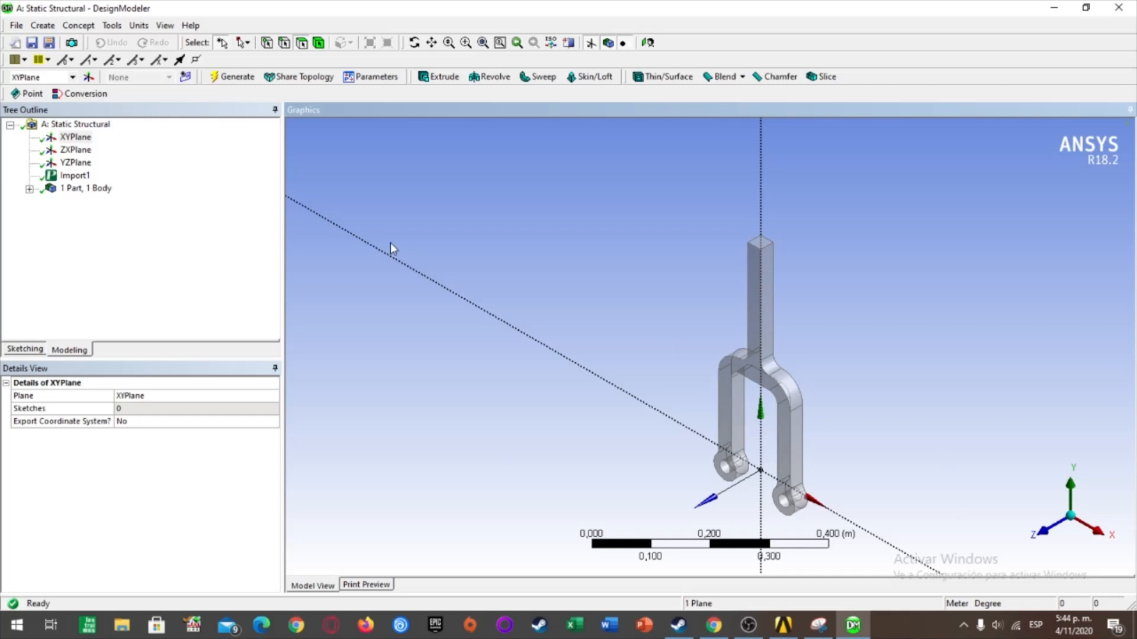
- Create a mid-surface from the pair of opposite fork-shaped faces parallel to the XY plane and generate it
{"action": "left_click", "coordinate": [112, 25]}
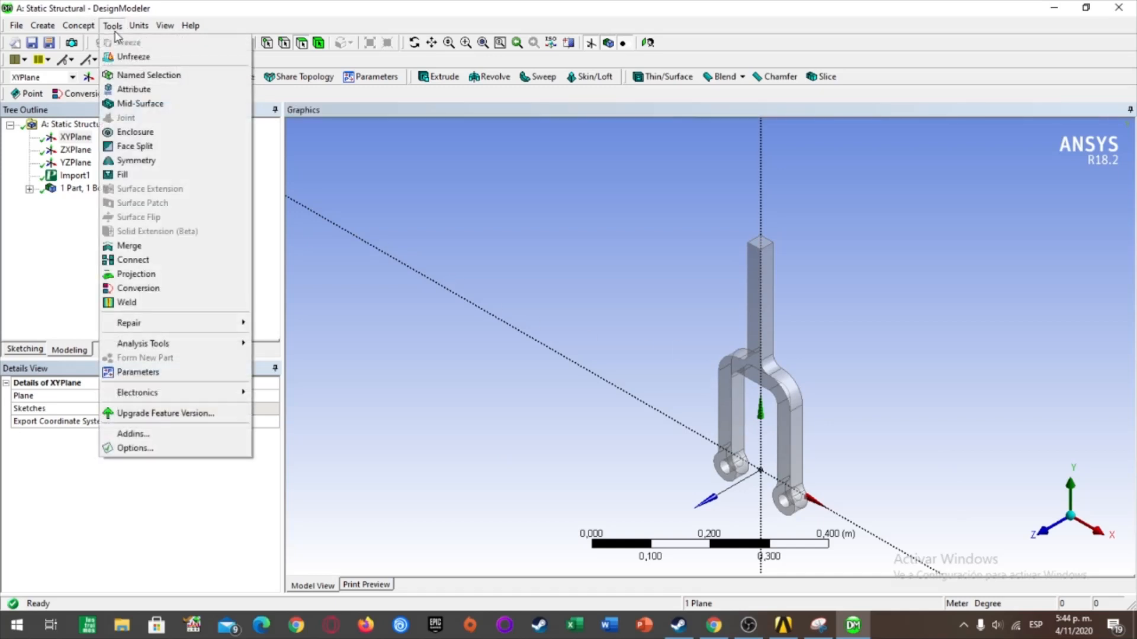
{"action": "left_click", "coordinate": [143, 104]}
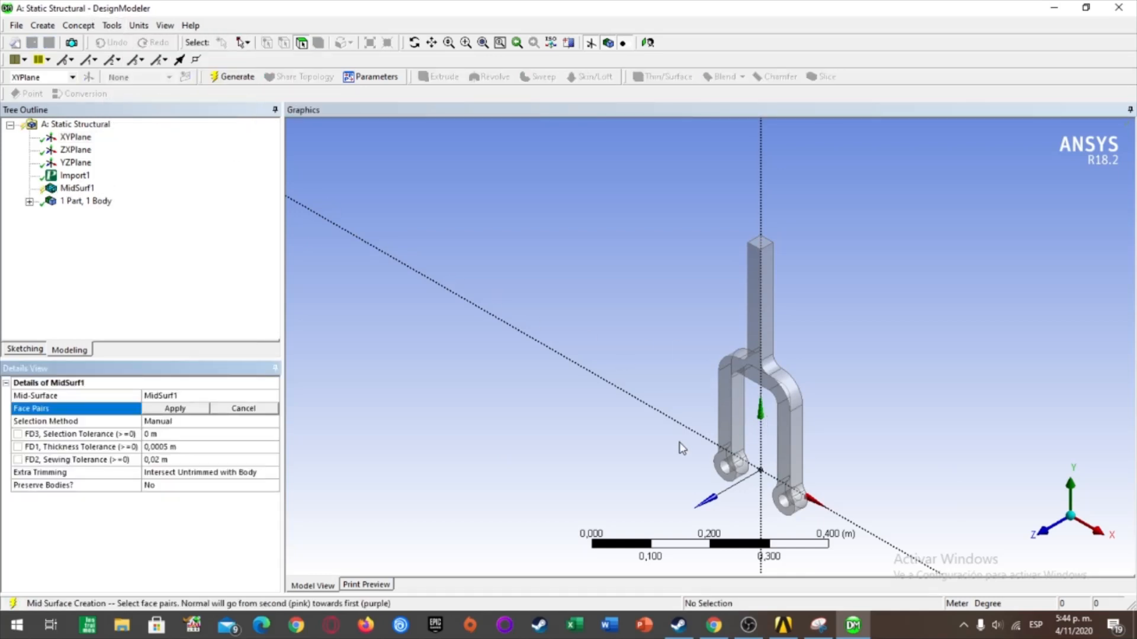
{"action": "middle_click_drag", "start_coordinate": [850, 385], "coordinate": [678, 367]}
{"action": "left_click", "coordinate": [789, 375]}
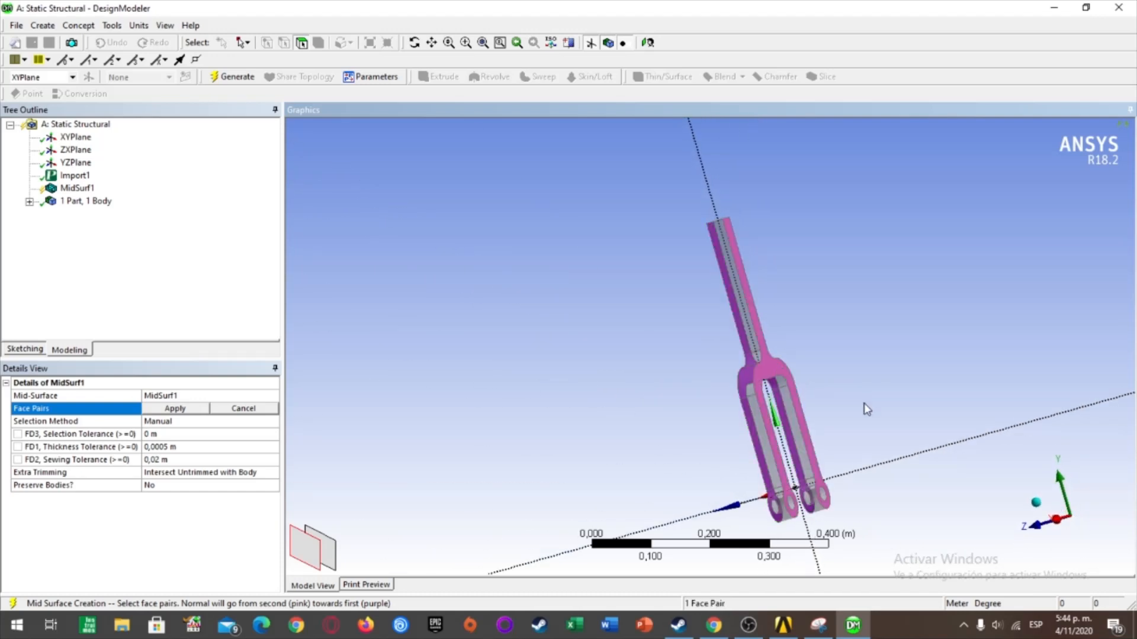
{"action": "middle_click_drag", "start_coordinate": [866, 408], "coordinate": [882, 443]}
{"action": "middle_click_drag", "start_coordinate": [856, 388], "coordinate": [758, 384]}
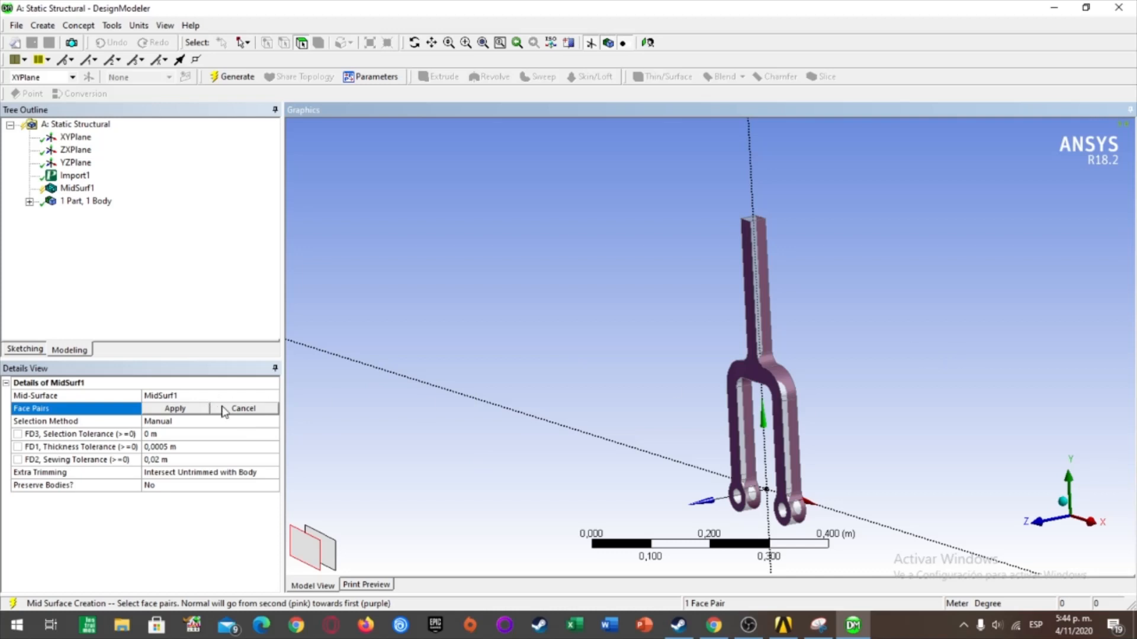
{"action": "left_click", "coordinate": [175, 408]}
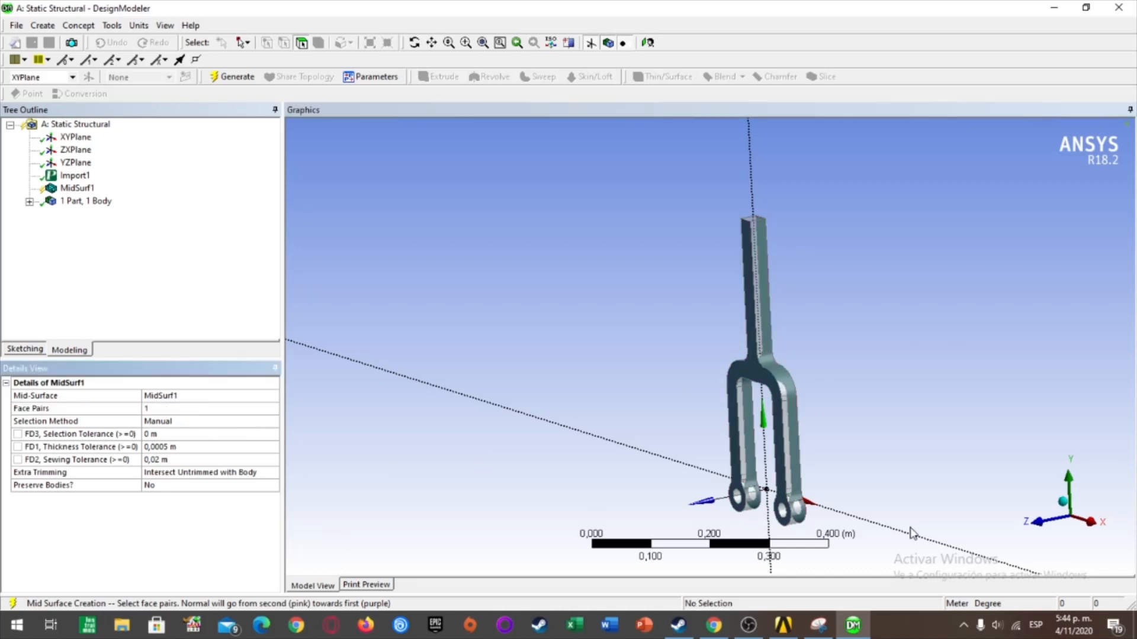
{"action": "left_click", "coordinate": [228, 77]}
- Inspect the mid-surface feature and the details of the resulting surface body in the model tree
{"action": "middle_click_drag", "start_coordinate": [762, 360], "coordinate": [772, 380]}
{"action": "left_click", "coordinate": [29, 201]}
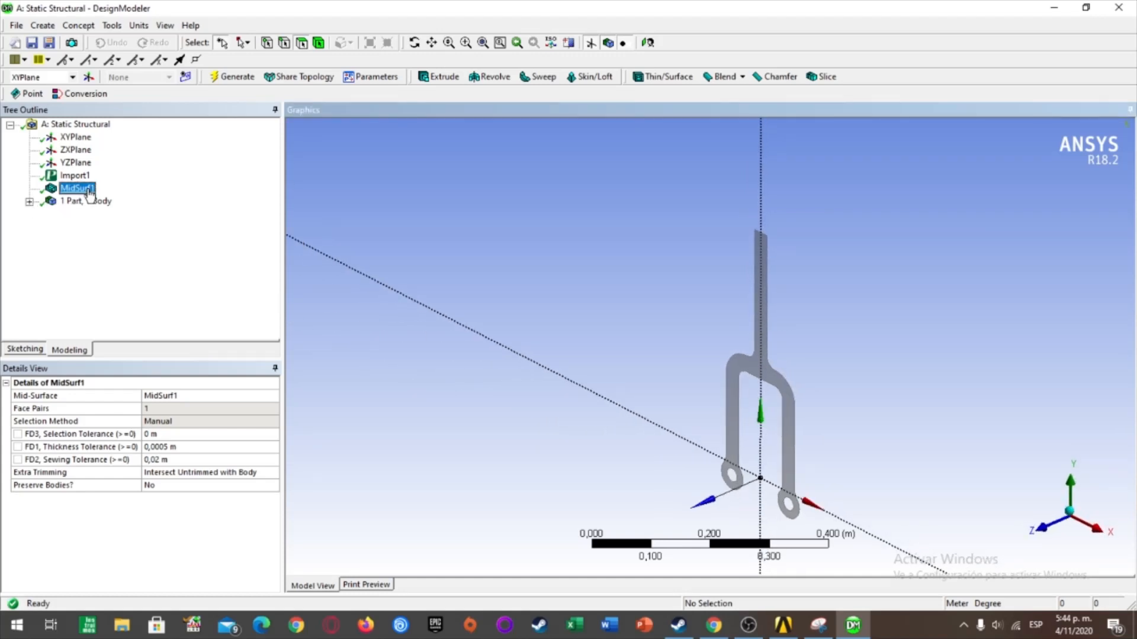
{"action": "left_click", "coordinate": [30, 202]}
{"action": "left_click", "coordinate": [103, 214]}
{"action": "left_click", "coordinate": [76, 188]}
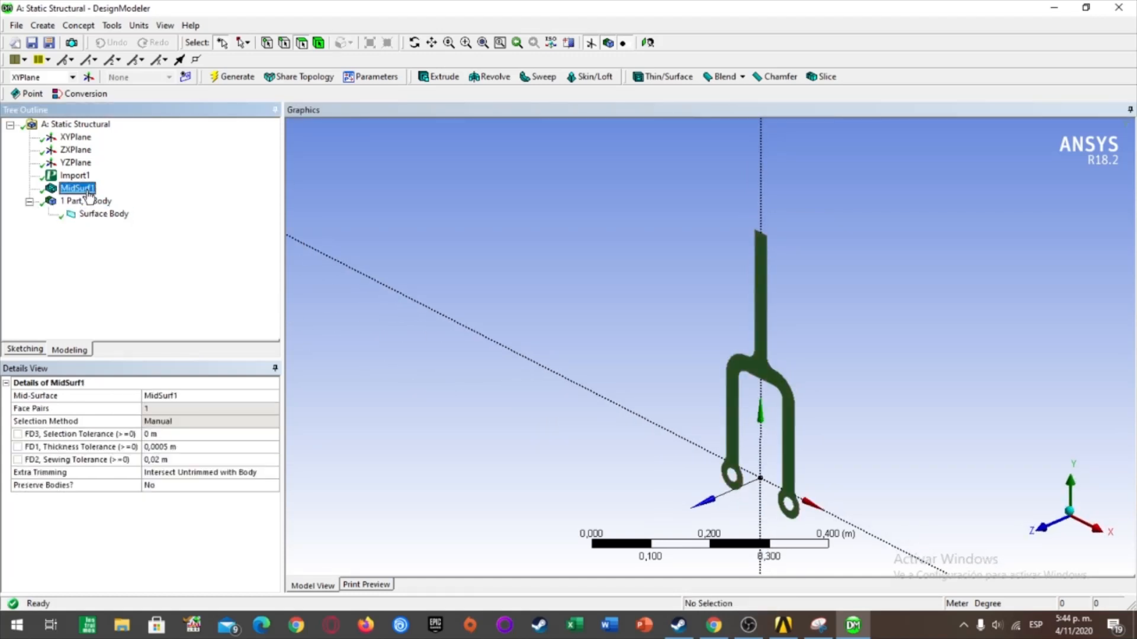
{"action": "left_click", "coordinate": [114, 216]}
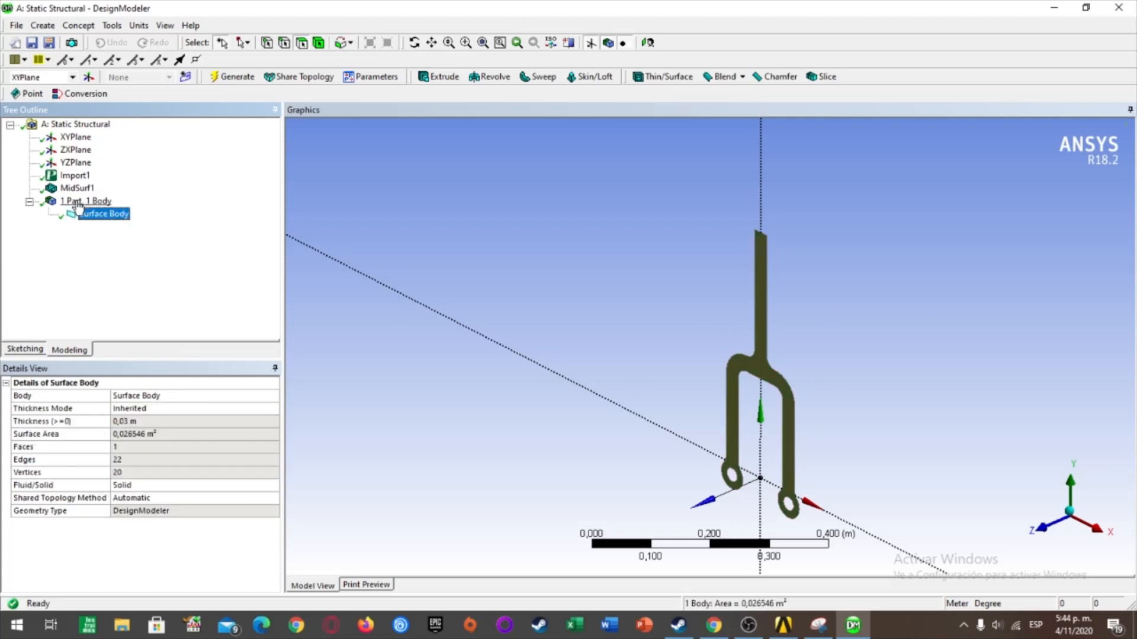
{"action": "left_click", "coordinate": [30, 202]}
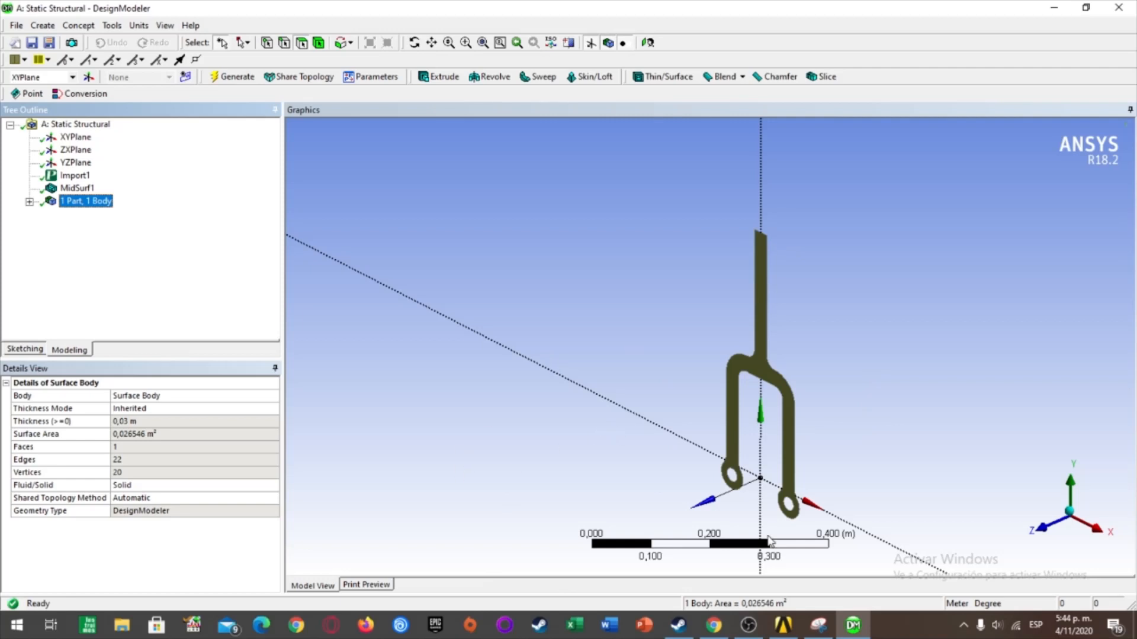
- Close DesignModeler and return to the Workbench project schematic
{"action": "left_click", "coordinate": [784, 625]}
{"action": "left_click", "coordinate": [855, 627]}
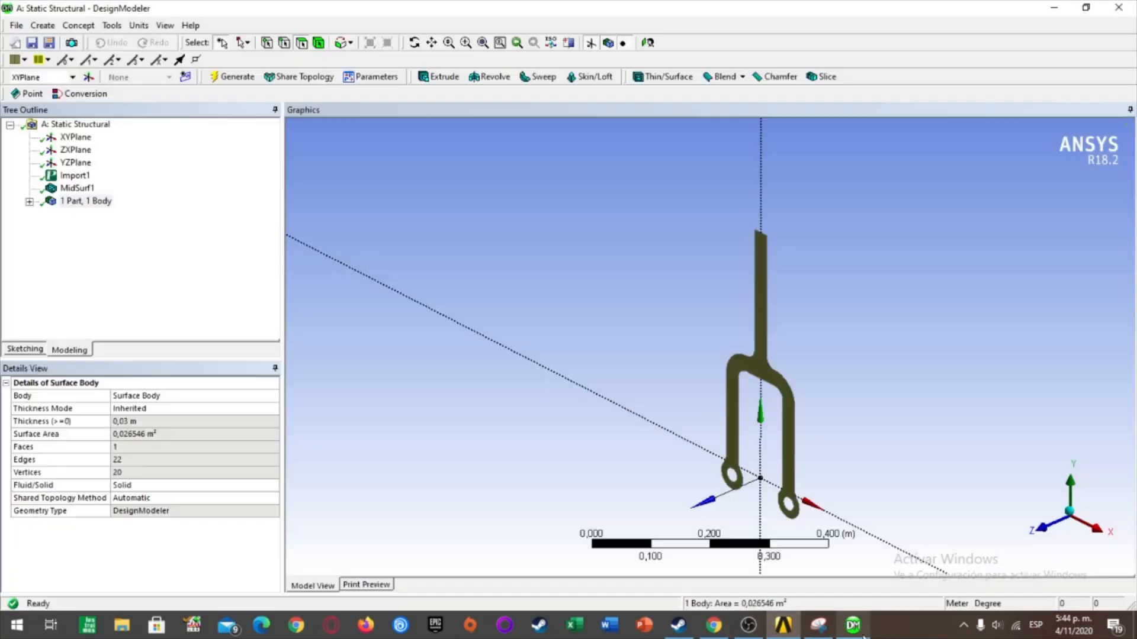
{"action": "left_click", "coordinate": [1132, 13]}
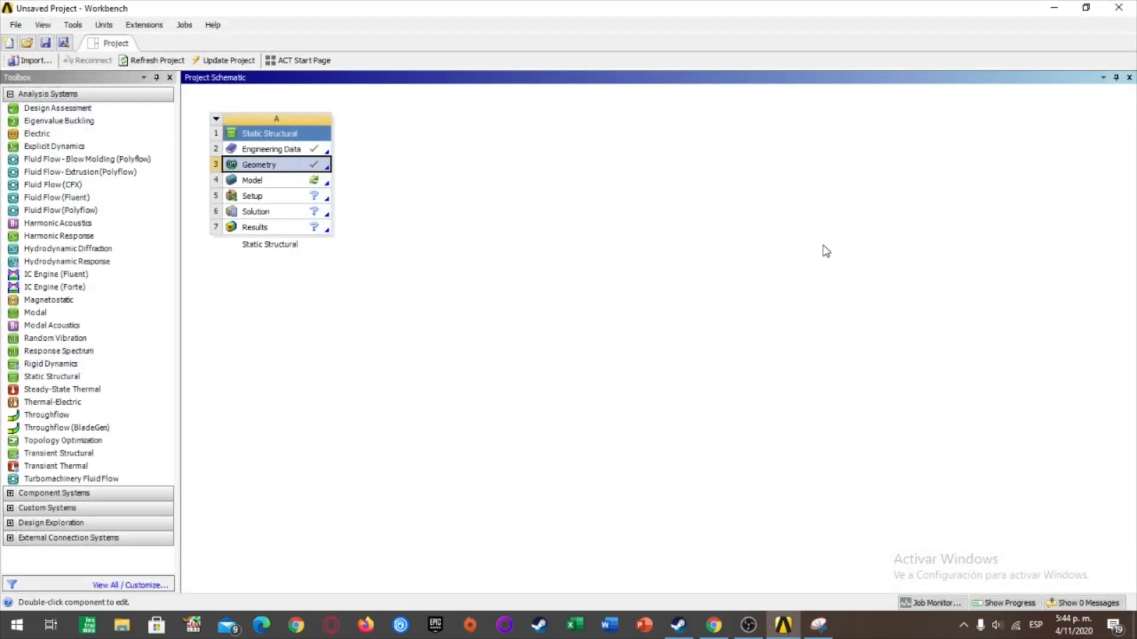
- Show the Geometry cell's properties, set its analysis type to 2D, and close the properties
{"action": "left_click", "coordinate": [43, 24]}
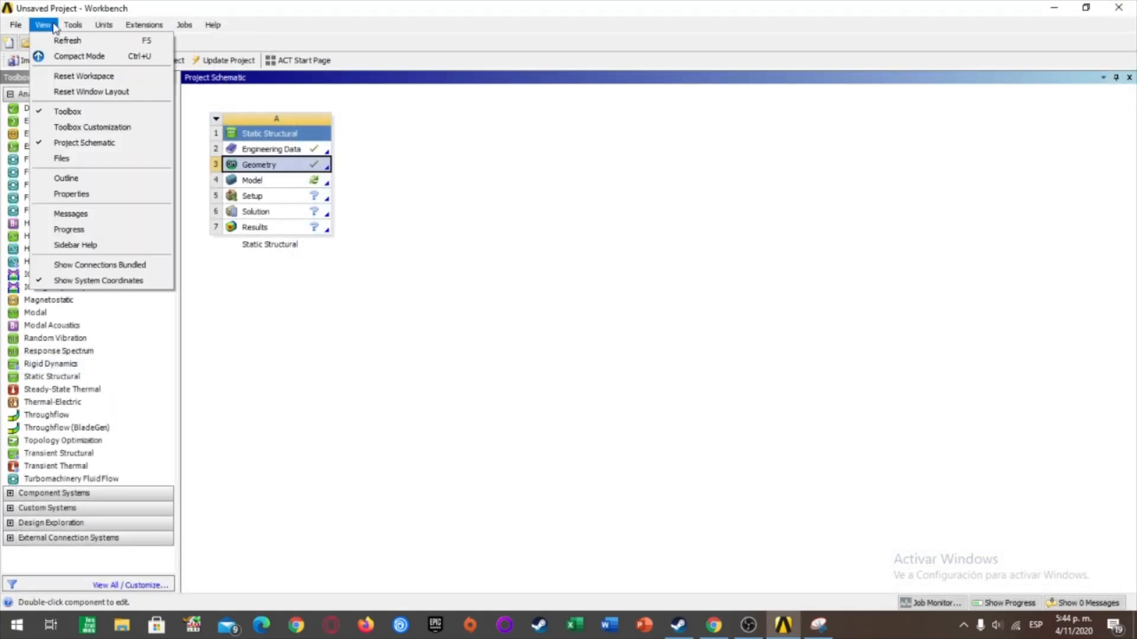
{"action": "left_click", "coordinate": [86, 194]}
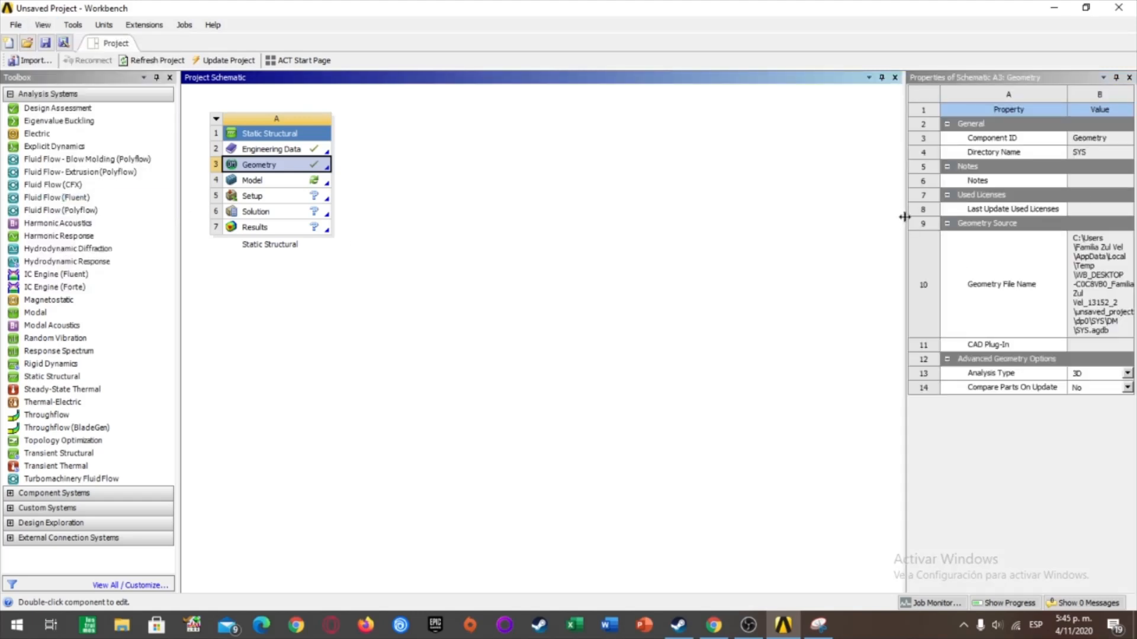
{"action": "left_click_drag", "start_coordinate": [905, 216], "coordinate": [637, 218]}
{"action": "left_click", "coordinate": [273, 148]}
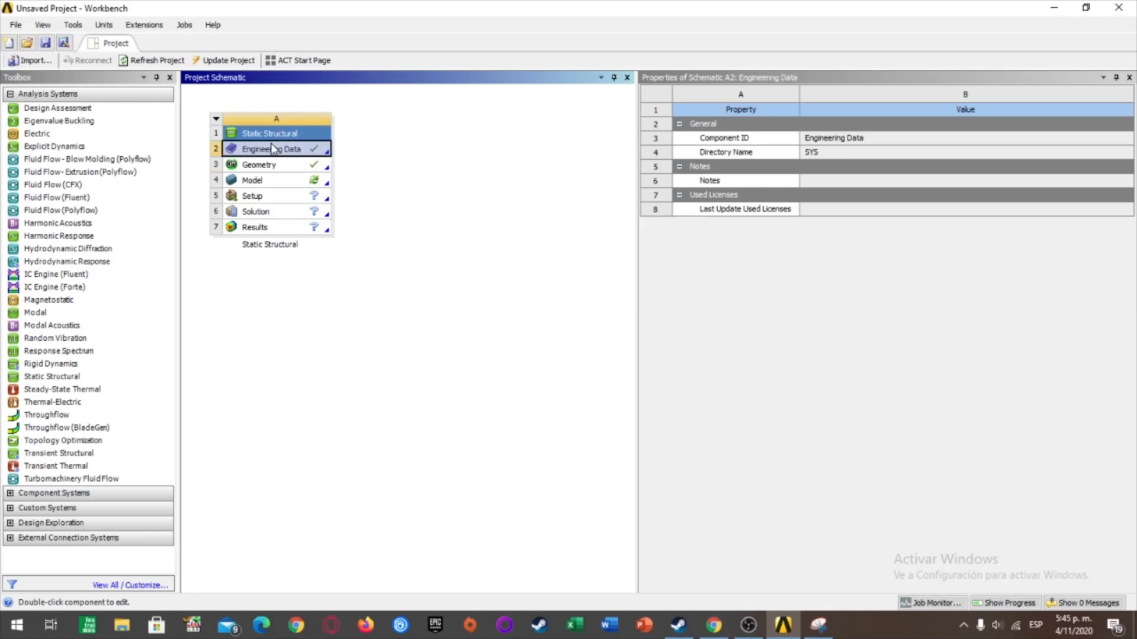
{"action": "left_click", "coordinate": [269, 167]}
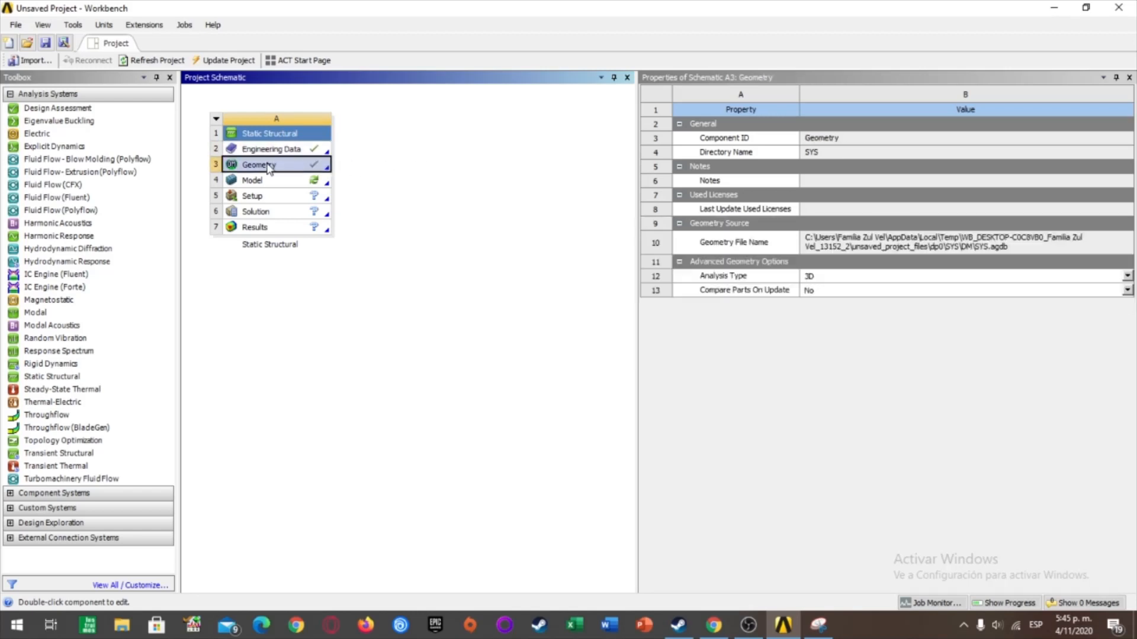
{"action": "left_click", "coordinate": [281, 183]}
{"action": "left_click", "coordinate": [278, 168]}
{"action": "left_click", "coordinate": [1127, 276]}
{"action": "left_click", "coordinate": [968, 303]}
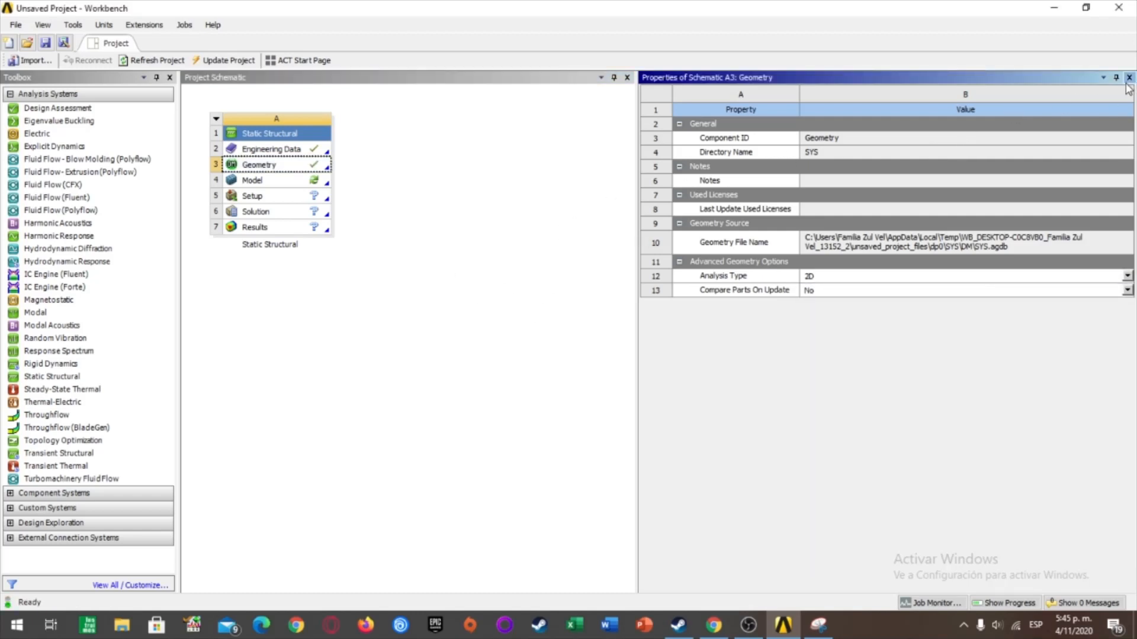
{"action": "left_click", "coordinate": [1129, 78]}
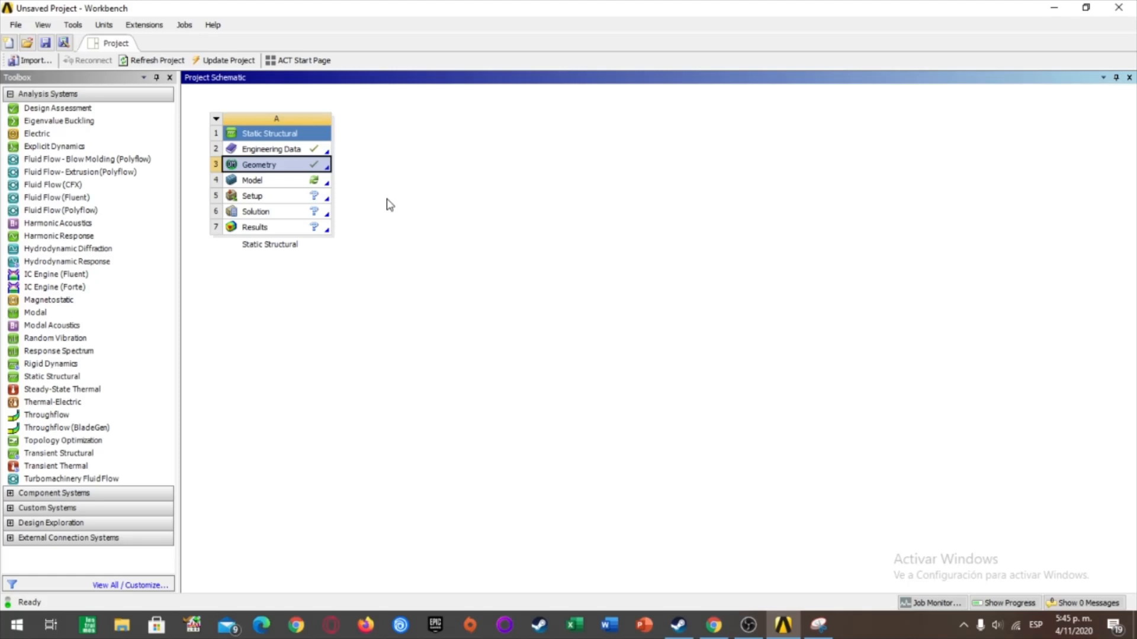
- Open the Model cell of the Static Structural system in Mechanical
{"action": "left_click", "coordinate": [280, 181]}
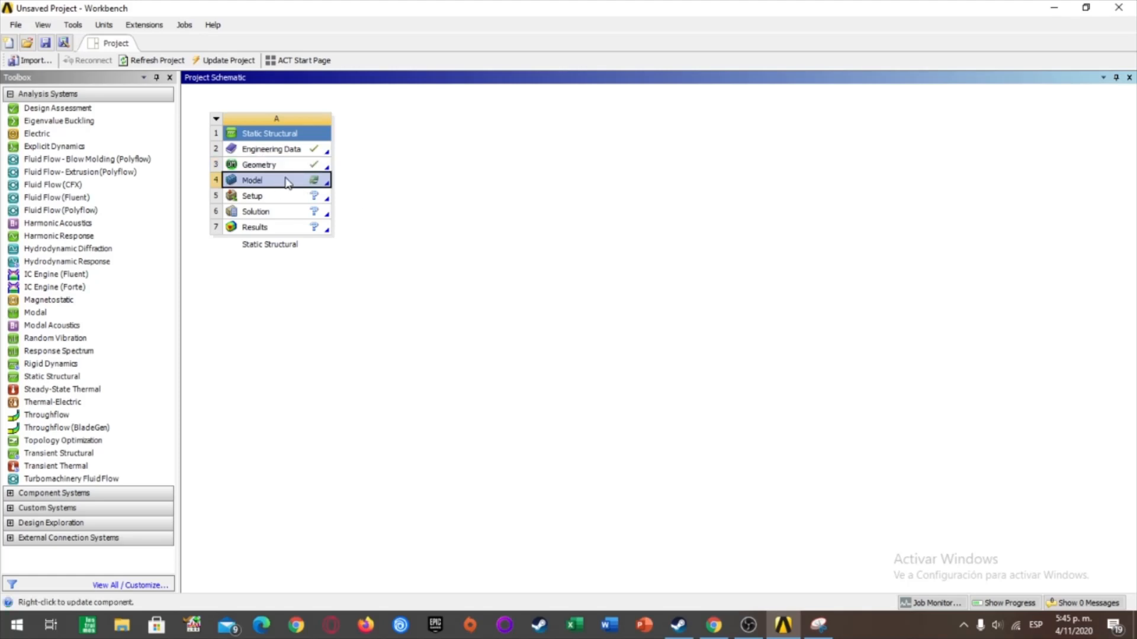
{"action": "double_click", "coordinate": [286, 181]}
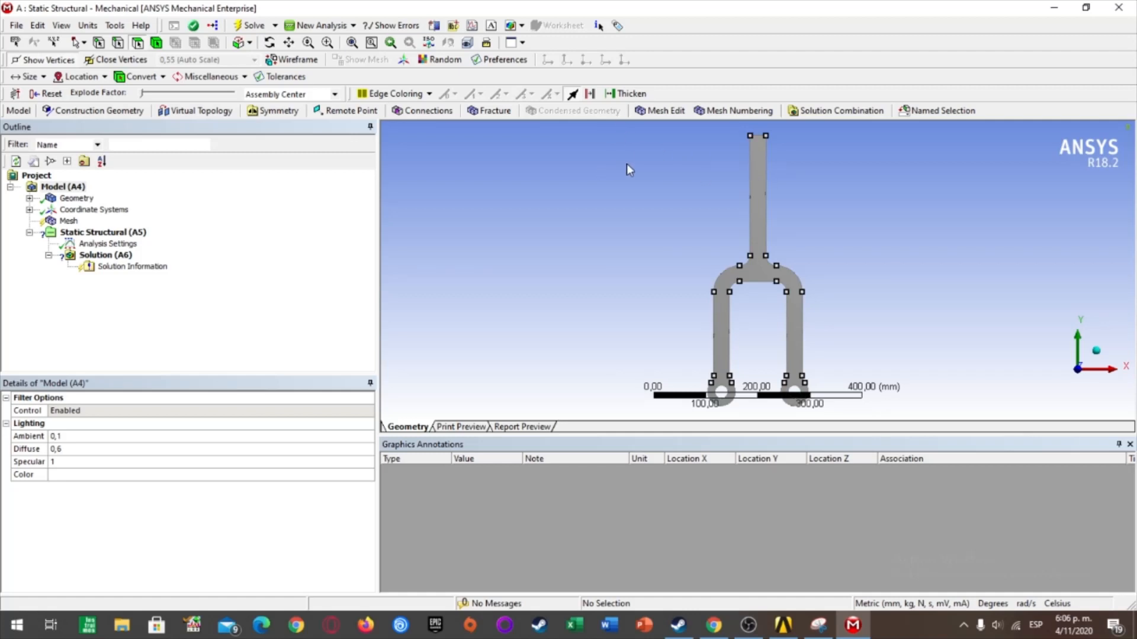
- Examine the imported fork-shaped surface body from the front and in isometric view
{"action": "right_click_drag", "start_coordinate": [629, 170], "coordinate": [795, 298]}
{"action": "scroll", "coordinate": [908, 311], "scroll_direction": "down", "scroll_amount": 5}
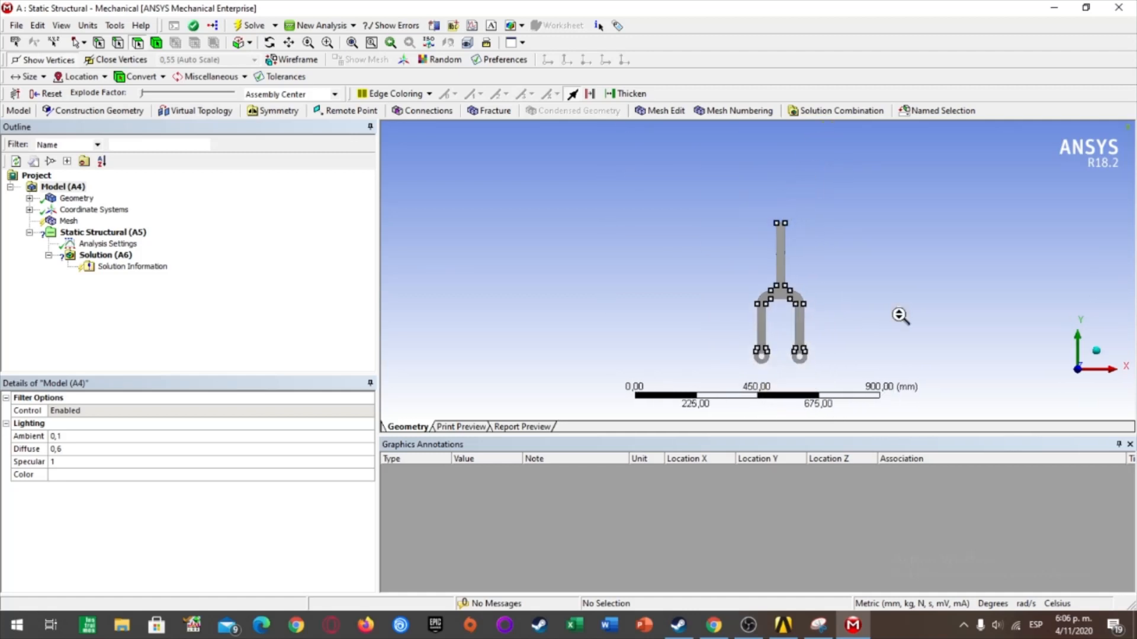
{"action": "scroll", "coordinate": [882, 326], "scroll_direction": "up", "scroll_amount": 3}
{"action": "scroll", "coordinate": [875, 330], "scroll_direction": "down", "scroll_amount": 4}
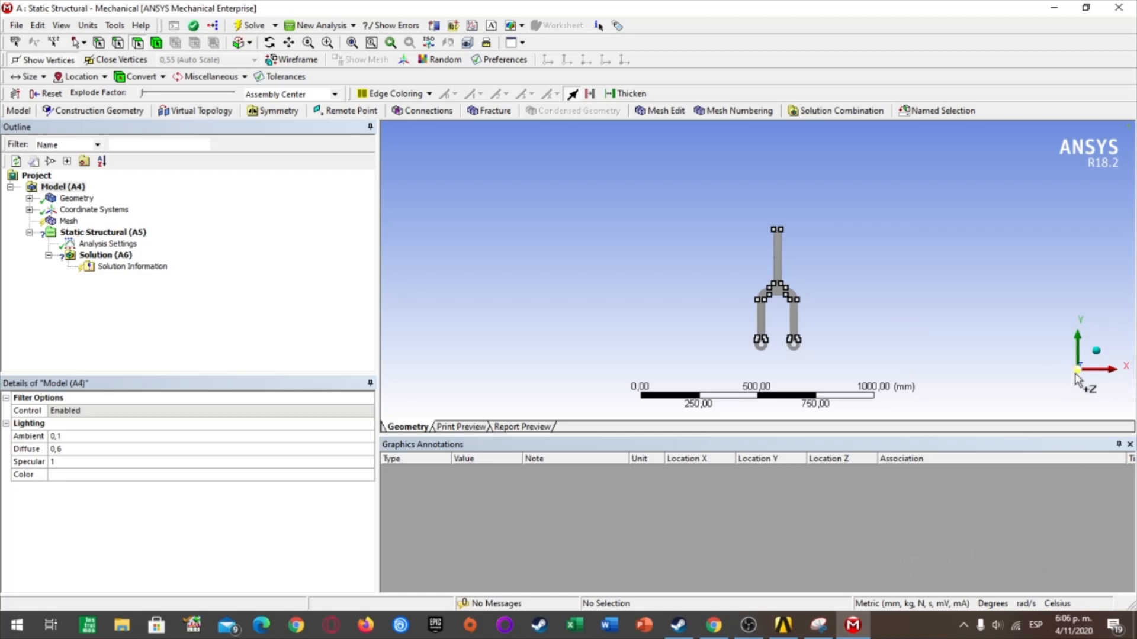
{"action": "right_click_drag", "start_coordinate": [667, 196], "coordinate": [799, 349]}
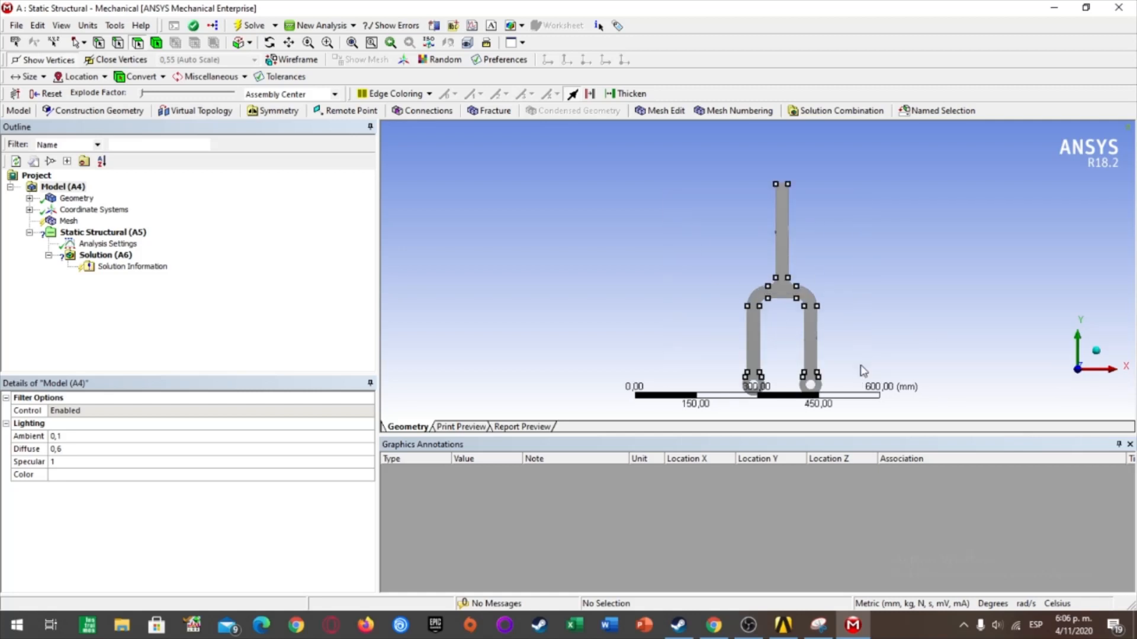
{"action": "scroll", "coordinate": [834, 343], "scroll_direction": "up", "scroll_amount": 4}
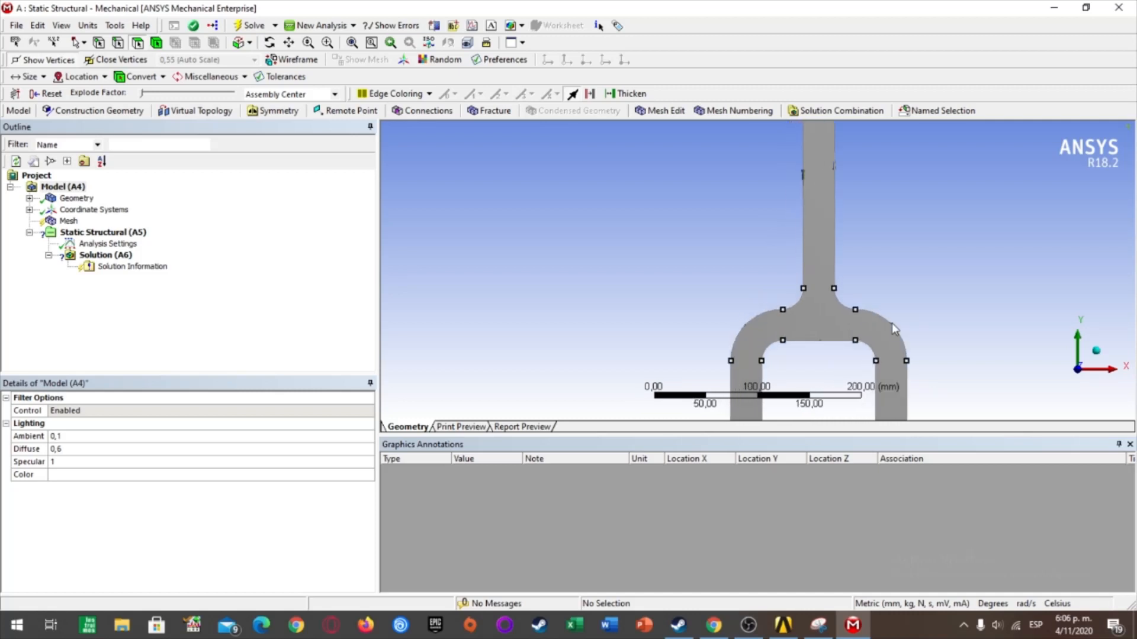
{"action": "scroll", "coordinate": [909, 323], "scroll_direction": "down", "scroll_amount": 5}
{"action": "scroll", "coordinate": [843, 321], "scroll_direction": "up", "scroll_amount": 2}
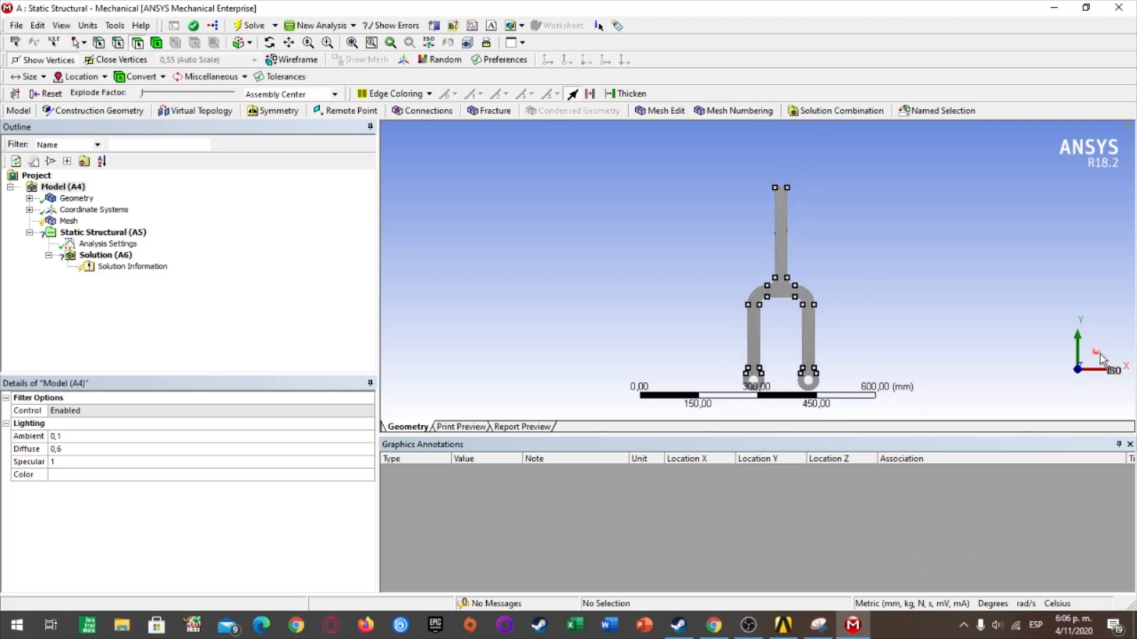
{"action": "left_click", "coordinate": [1100, 358]}
{"action": "middle_click_drag", "start_coordinate": [655, 169], "coordinate": [808, 316]}
{"action": "scroll", "coordinate": [808, 318], "scroll_direction": "up", "scroll_amount": 1}
{"action": "scroll", "coordinate": [811, 314], "scroll_direction": "down", "scroll_amount": 5}
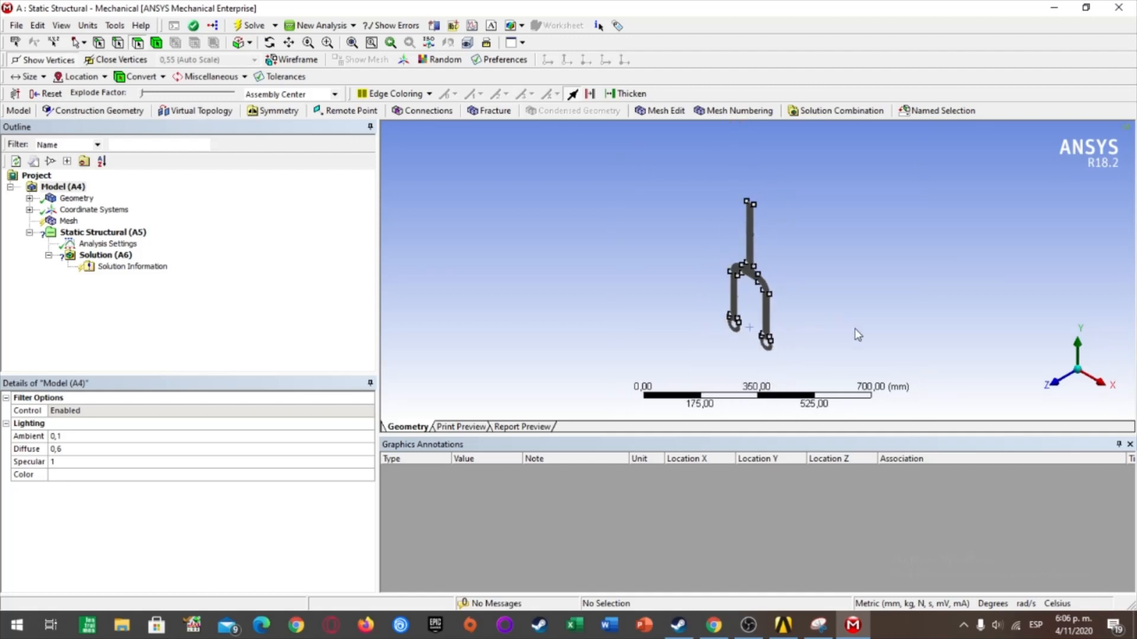
{"action": "left_click", "coordinate": [1052, 392]}
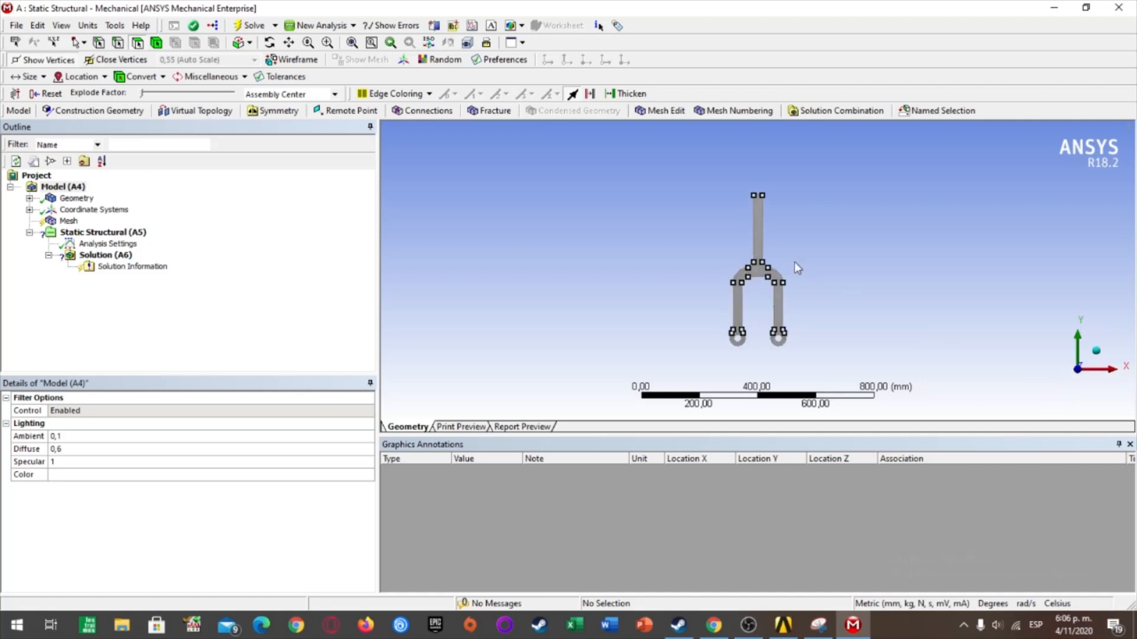
{"action": "right_click_drag", "start_coordinate": [668, 195], "coordinate": [872, 361]}
{"action": "scroll", "coordinate": [784, 259], "scroll_direction": "down", "scroll_amount": 4}
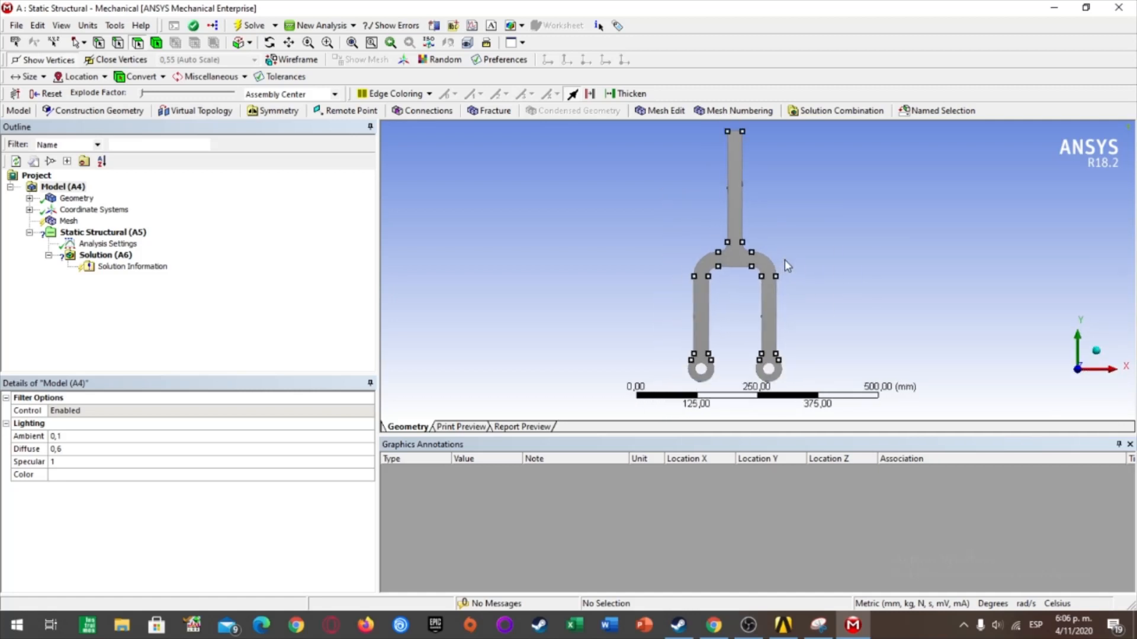
{"action": "scroll", "coordinate": [784, 259], "scroll_direction": "up", "scroll_amount": 2}
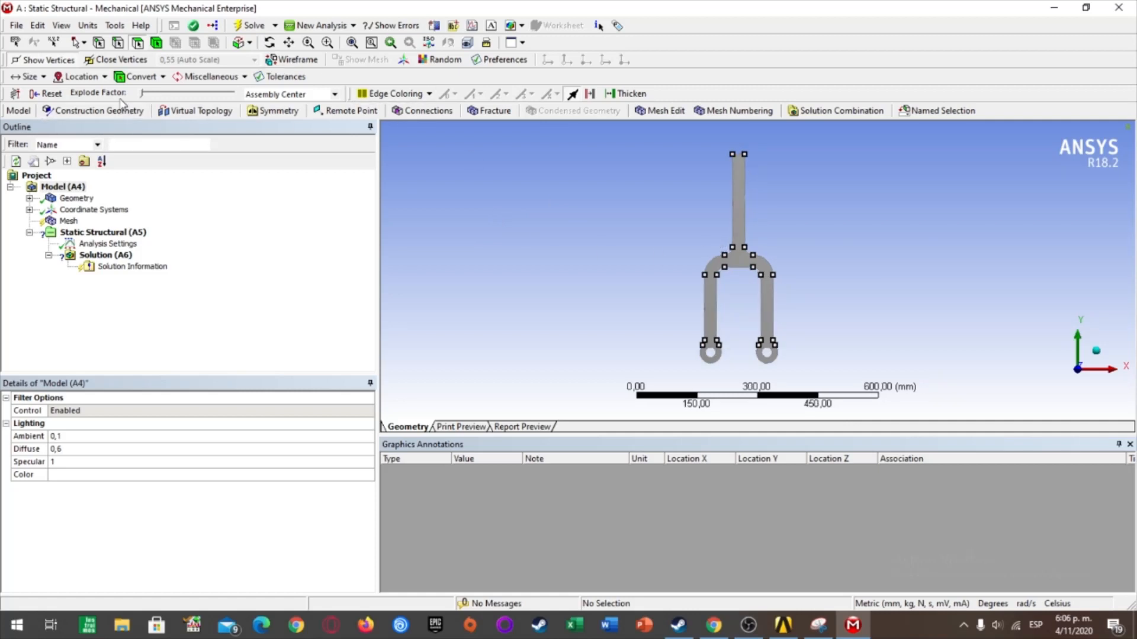
- Turn off the vertex display and show the model's coordinate systems near the two leg holes
{"action": "left_click", "coordinate": [65, 60]}
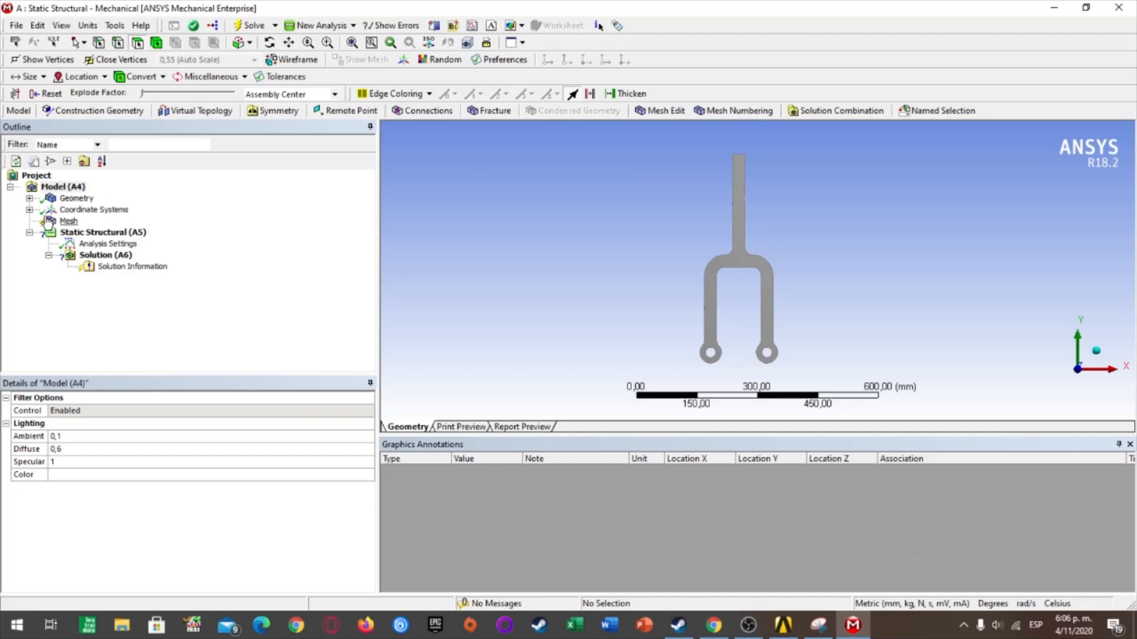
{"action": "left_click", "coordinate": [76, 212]}
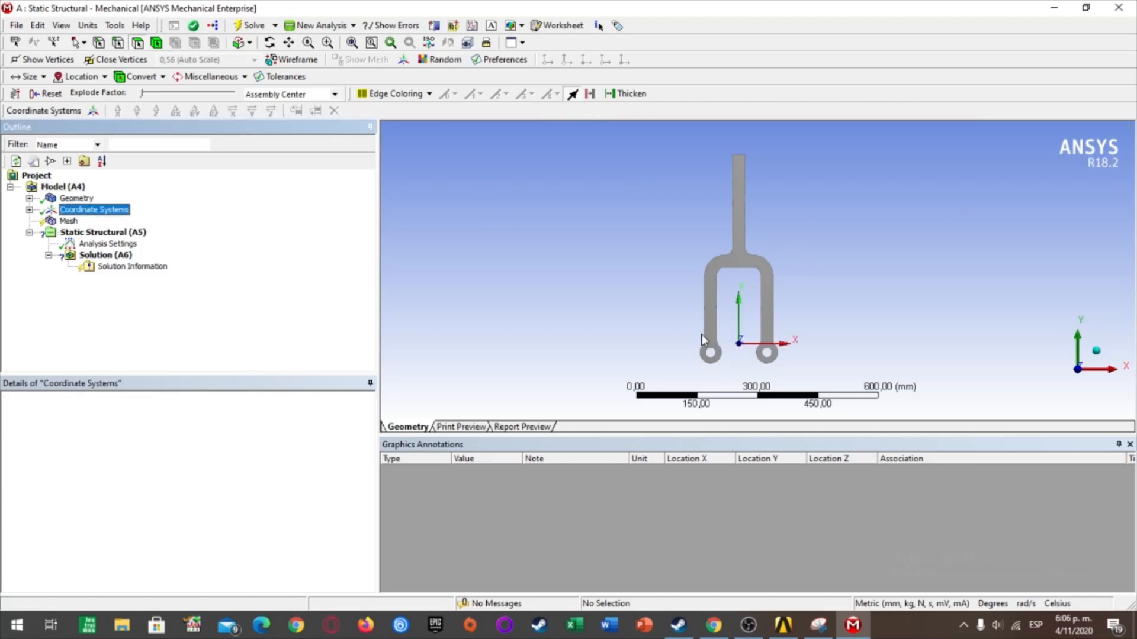
{"action": "scroll", "coordinate": [677, 325], "scroll_direction": "up", "scroll_amount": 5}
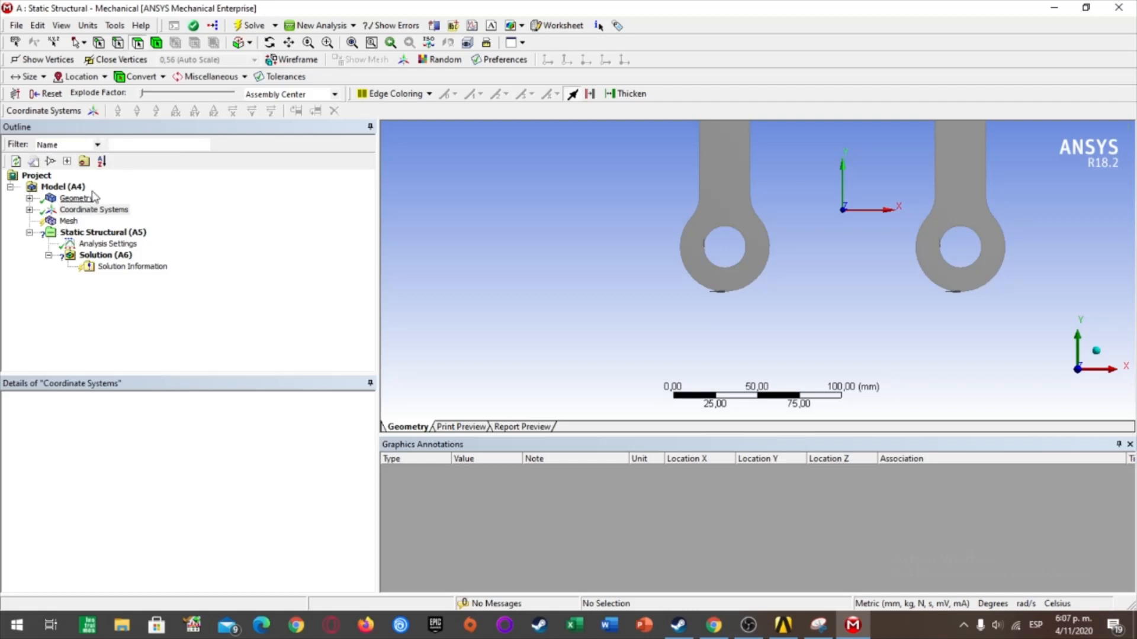
- Add a cylindrical coordinate system with its origin defined by the circular edge of the left leg's hole
{"action": "left_click", "coordinate": [30, 210]}
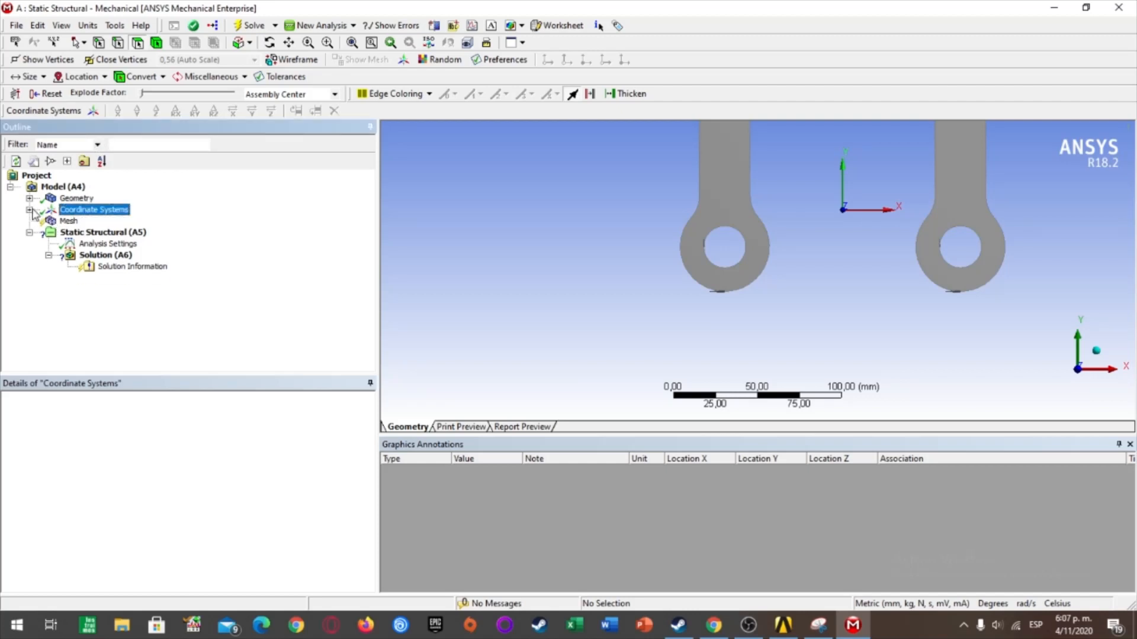
{"action": "left_click", "coordinate": [93, 111]}
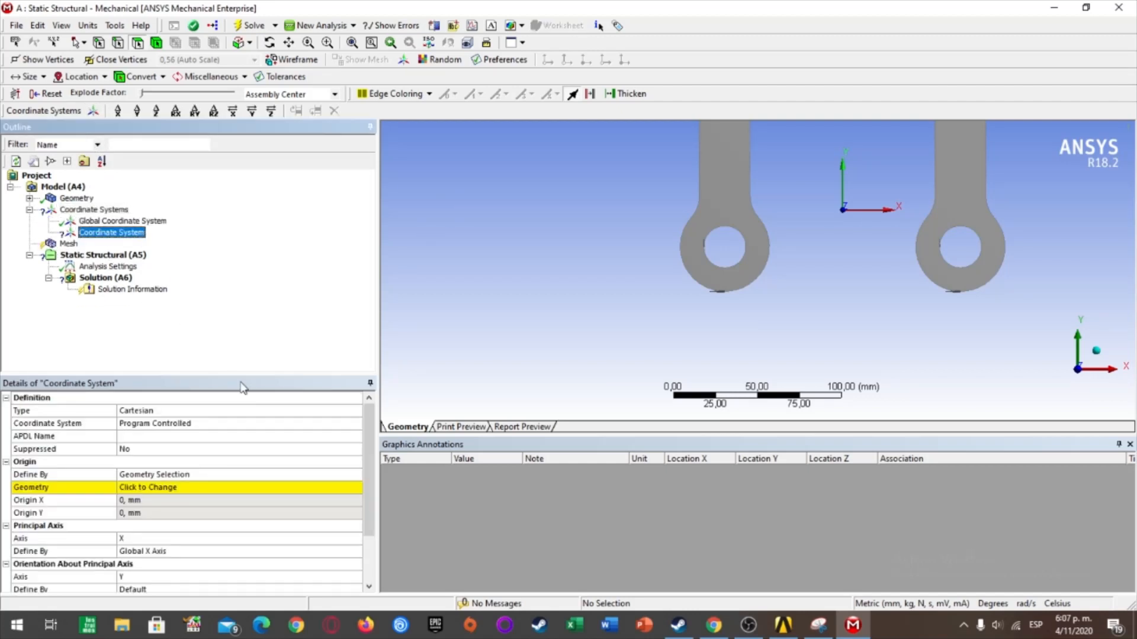
{"action": "left_click", "coordinate": [231, 406]}
{"action": "left_click", "coordinate": [355, 410]}
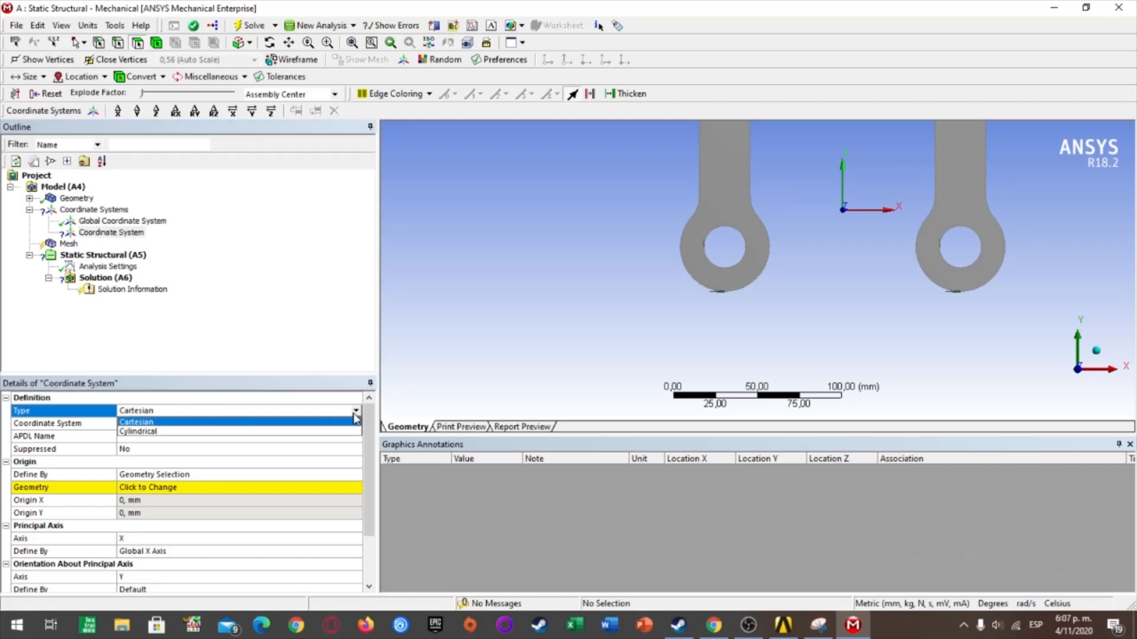
{"action": "left_click", "coordinate": [271, 435]}
{"action": "left_click", "coordinate": [198, 490]}
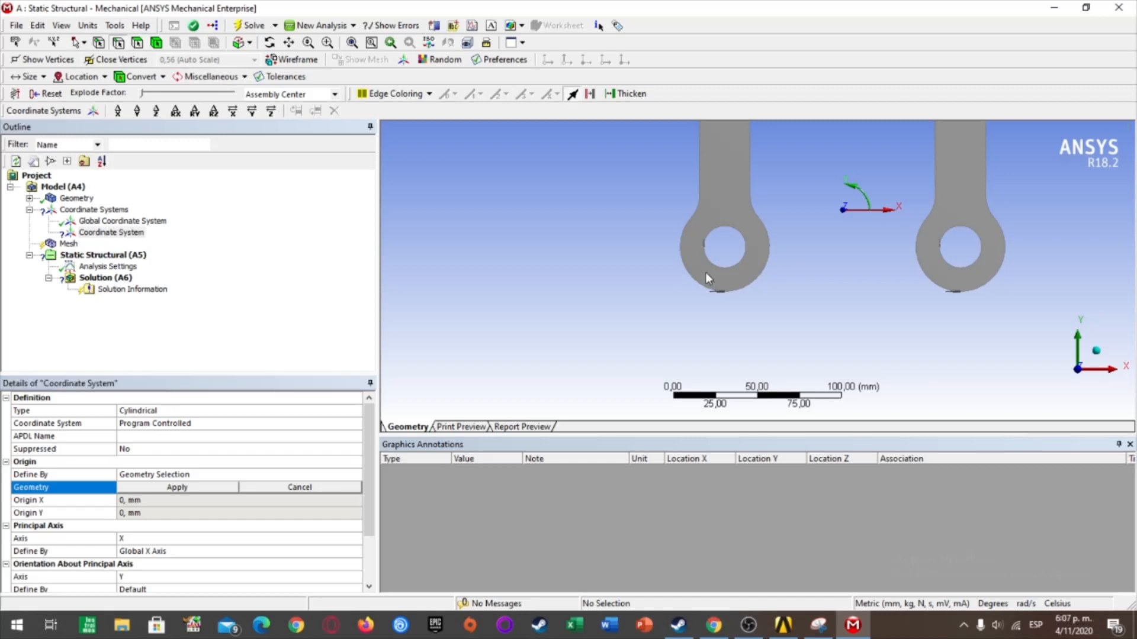
{"action": "left_click", "coordinate": [730, 231]}
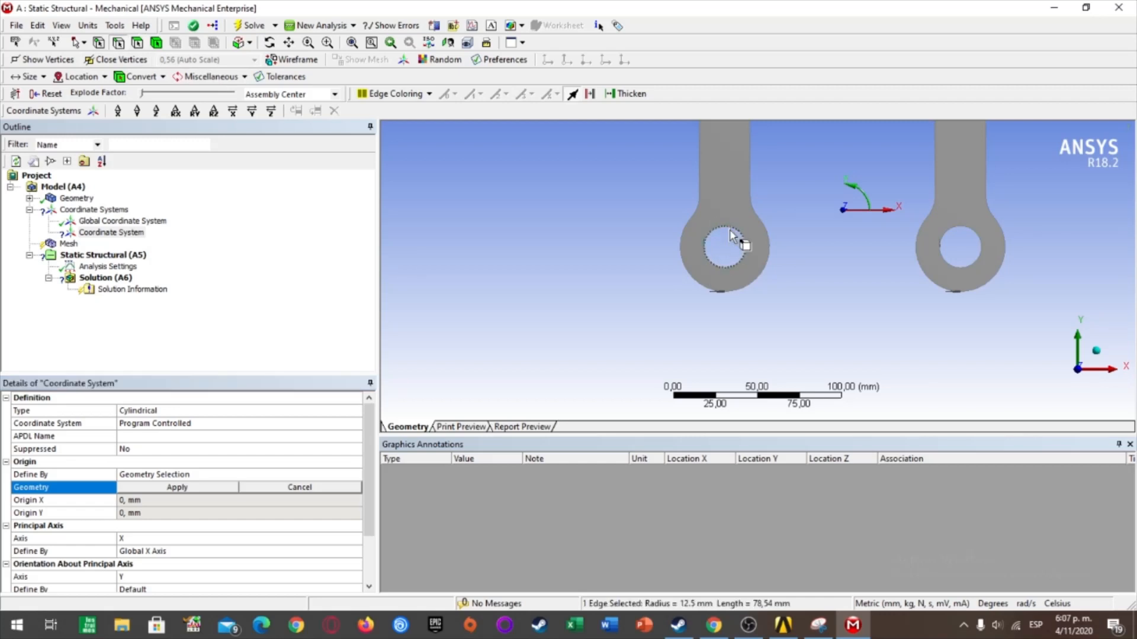
{"action": "left_click", "coordinate": [177, 487]}
- Check the origin and axis directions of the cylindrical coordinate system in the left leg's hole
{"action": "scroll", "coordinate": [672, 225], "scroll_direction": "up", "scroll_amount": 5}
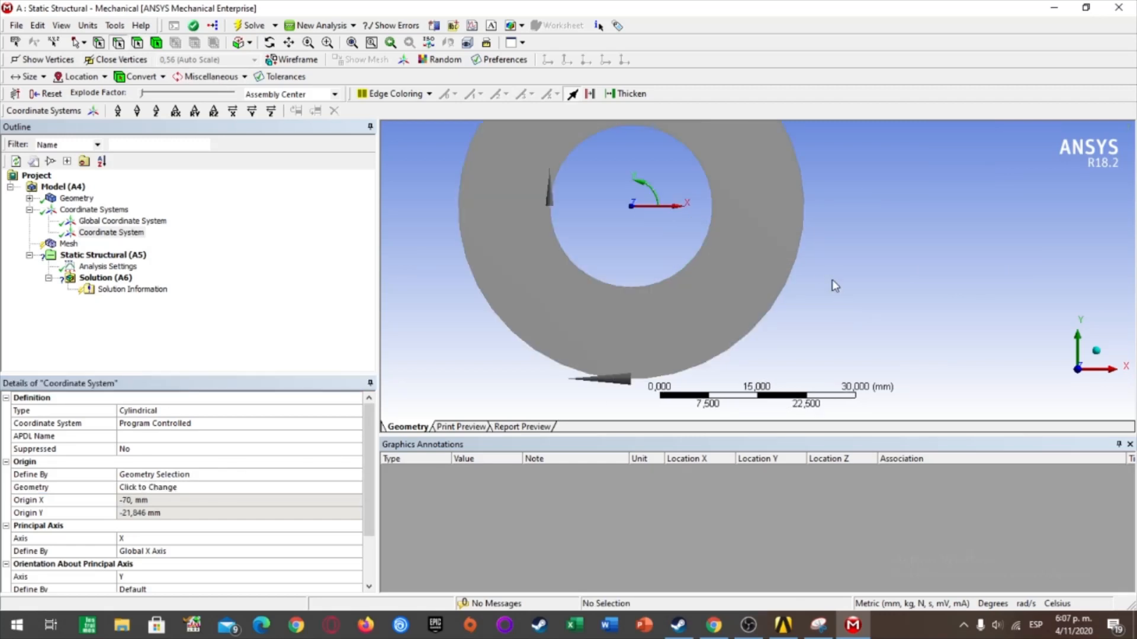
{"action": "scroll", "coordinate": [724, 205], "scroll_direction": "down", "scroll_amount": 4}
{"action": "scroll", "coordinate": [717, 235], "scroll_direction": "down", "scroll_amount": 1}
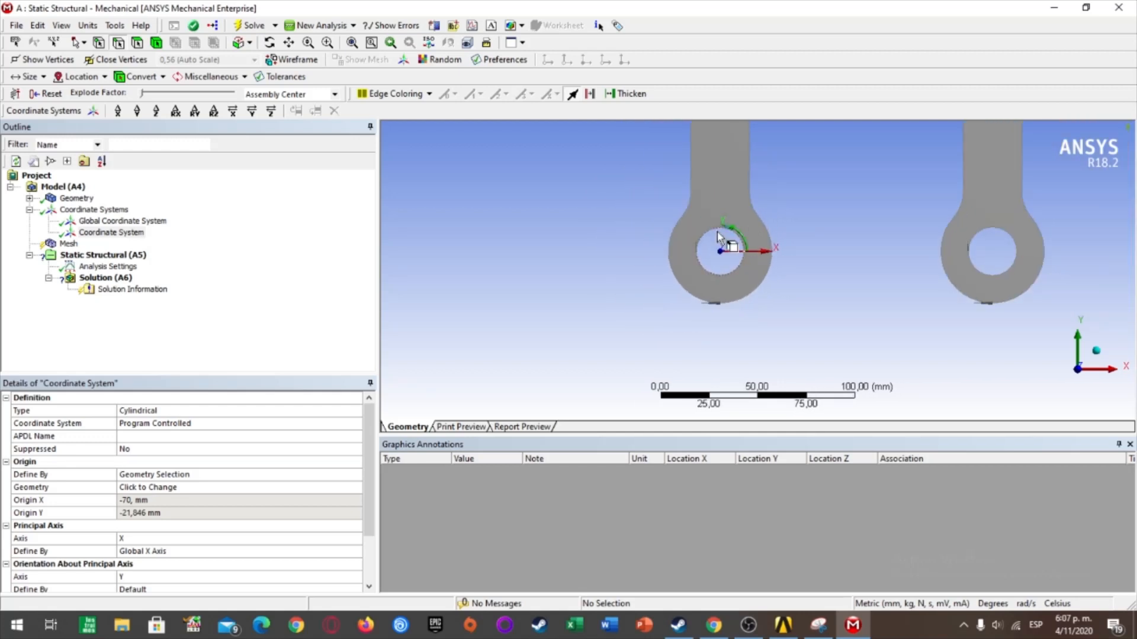
{"action": "scroll", "coordinate": [720, 243], "scroll_direction": "up", "scroll_amount": 3}
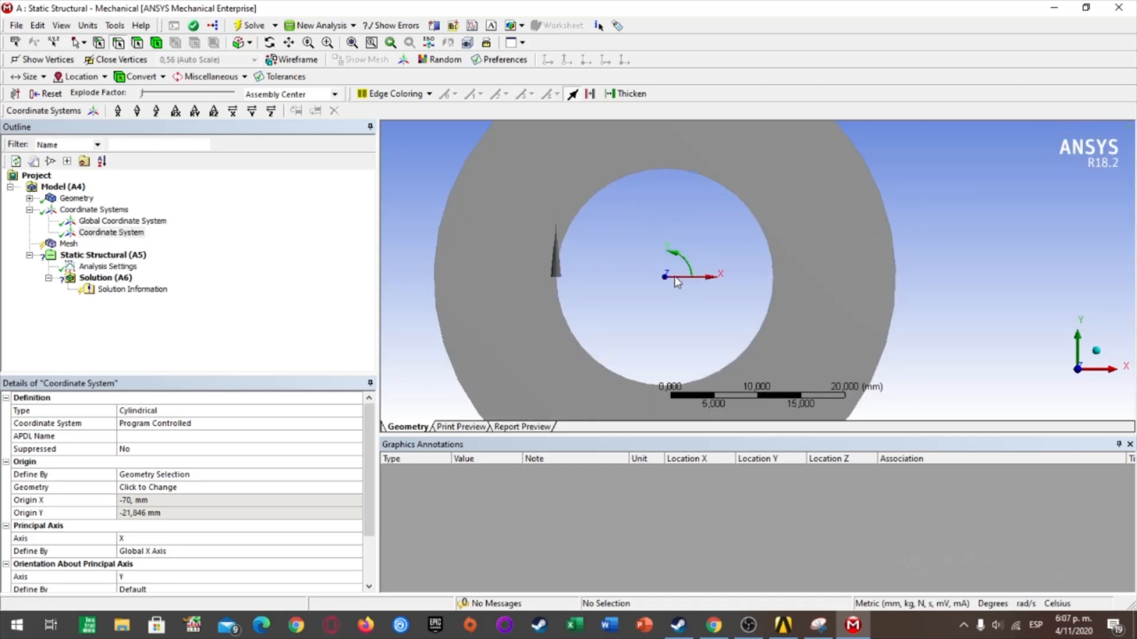
{"action": "scroll", "coordinate": [675, 275], "scroll_direction": "down", "scroll_amount": 3}
{"action": "scroll", "coordinate": [740, 276], "scroll_direction": "up", "scroll_amount": 1}
{"action": "scroll", "coordinate": [746, 275], "scroll_direction": "down", "scroll_amount": 3}
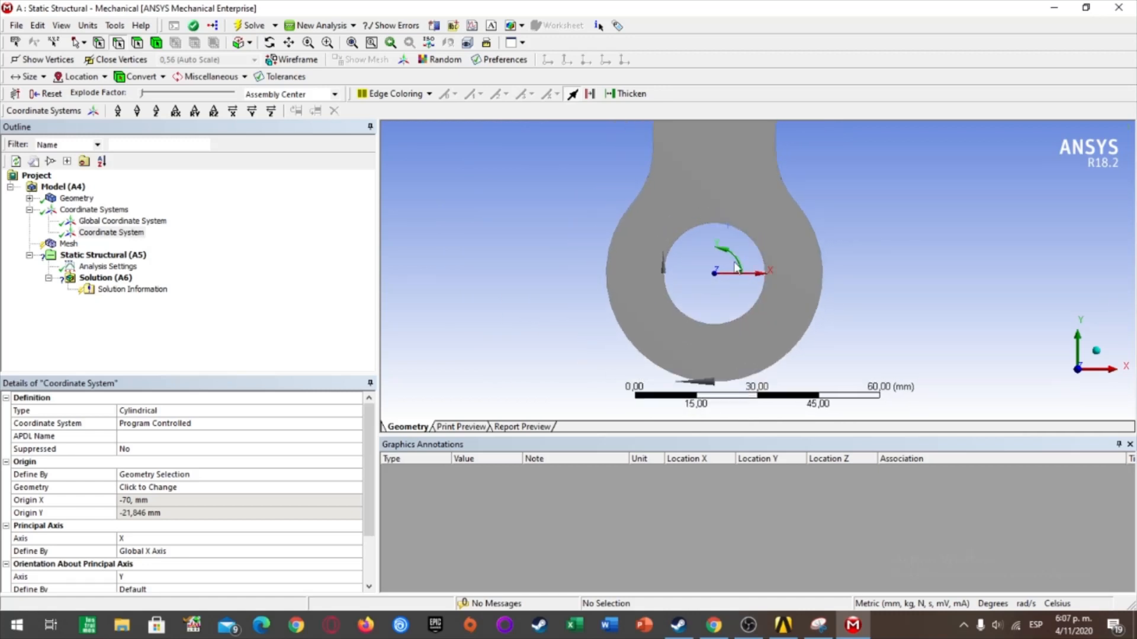
- Add a second cylindrical coordinate system with its origin defined by the circular edge of the right leg's hole
{"action": "left_click", "coordinate": [121, 221]}
{"action": "left_click", "coordinate": [93, 111]}
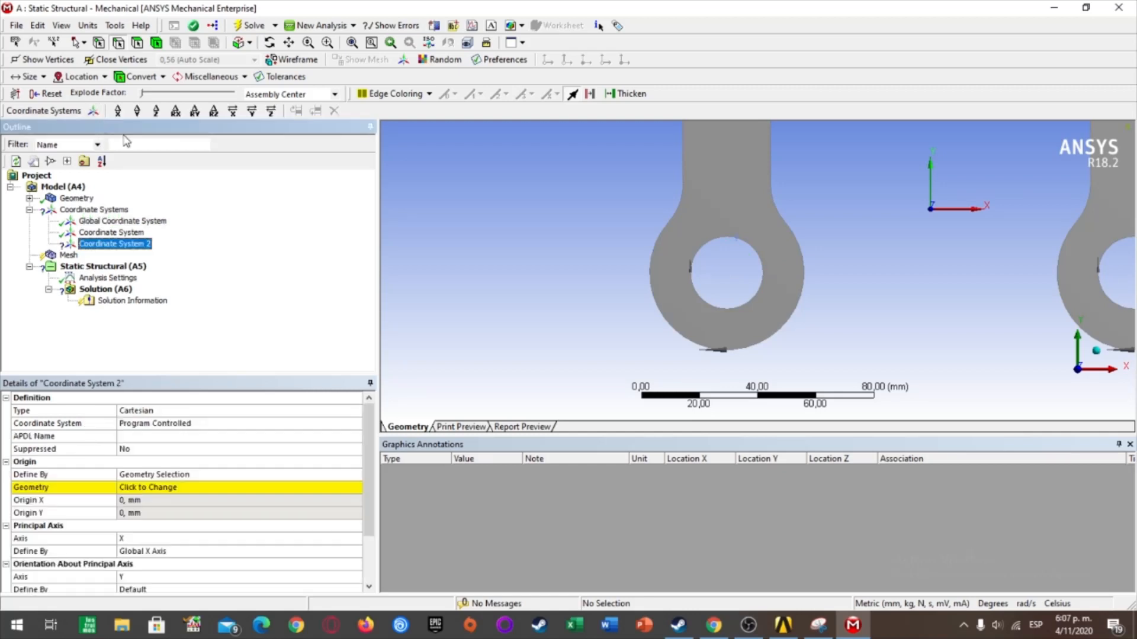
{"action": "scroll", "coordinate": [971, 301], "scroll_direction": "down", "scroll_amount": 1}
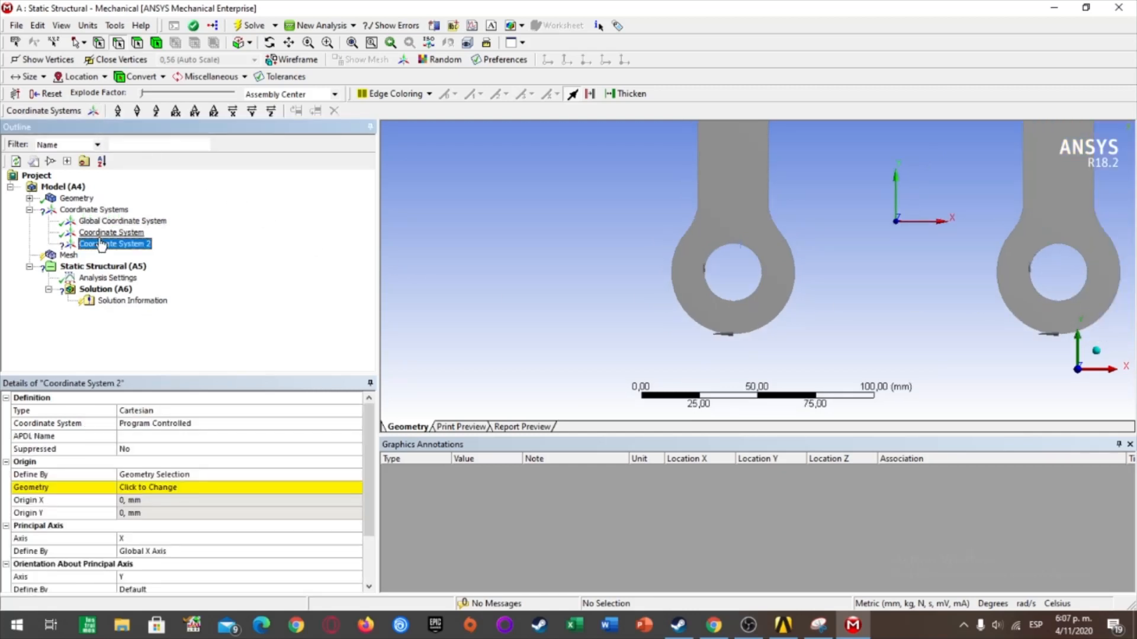
{"action": "left_click", "coordinate": [335, 411]}
{"action": "left_click", "coordinate": [355, 413]}
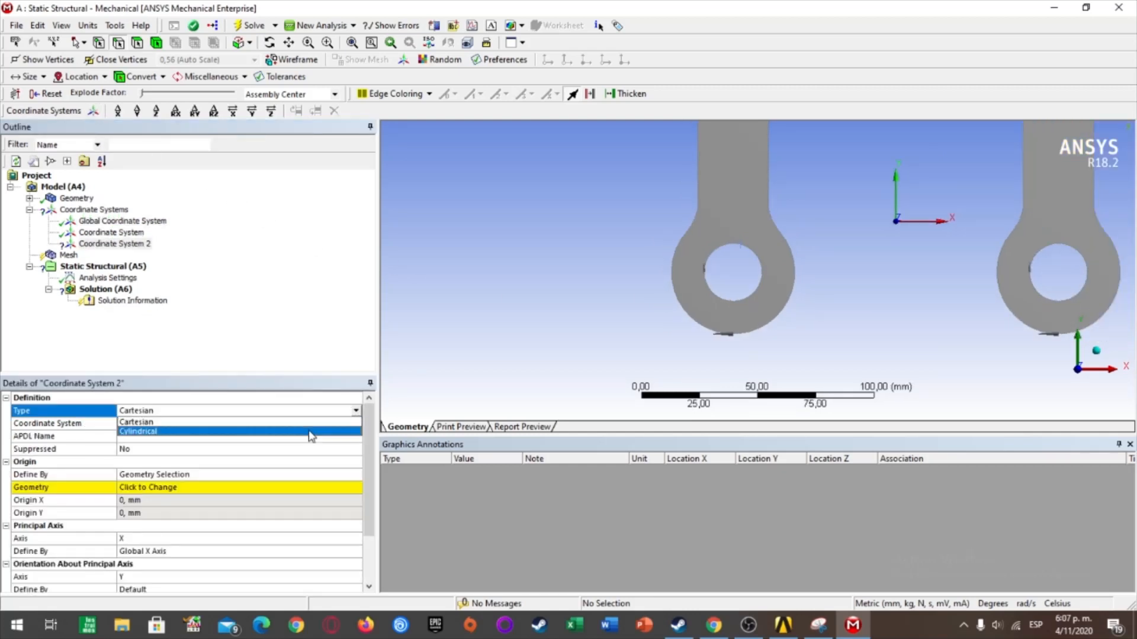
{"action": "left_click", "coordinate": [310, 435]}
{"action": "left_click", "coordinate": [234, 495]}
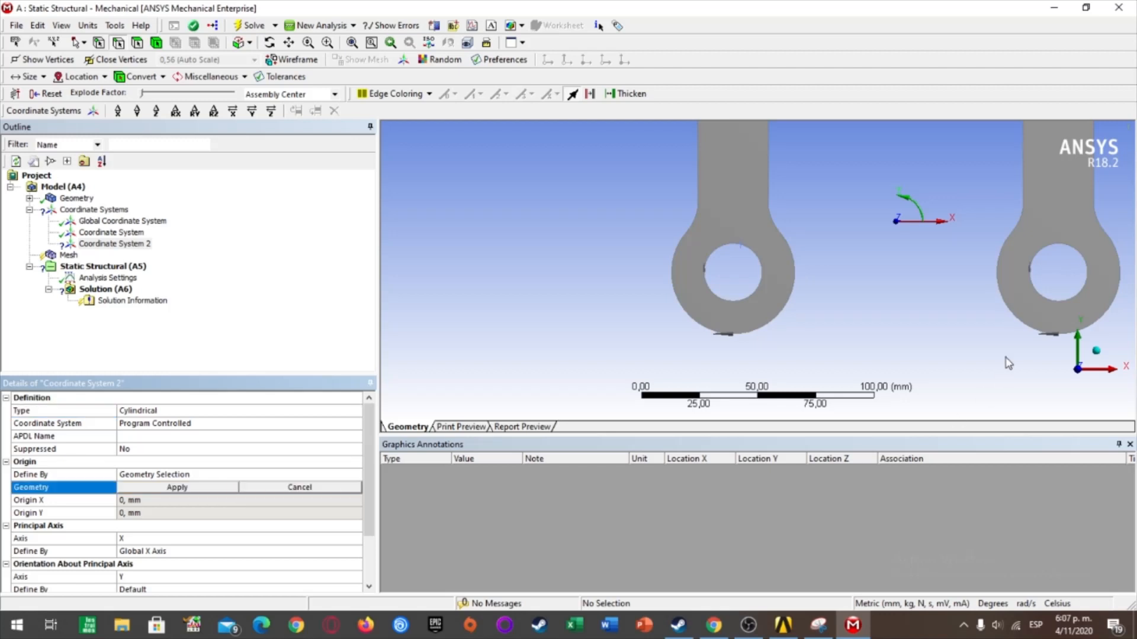
{"action": "left_click", "coordinate": [1075, 248]}
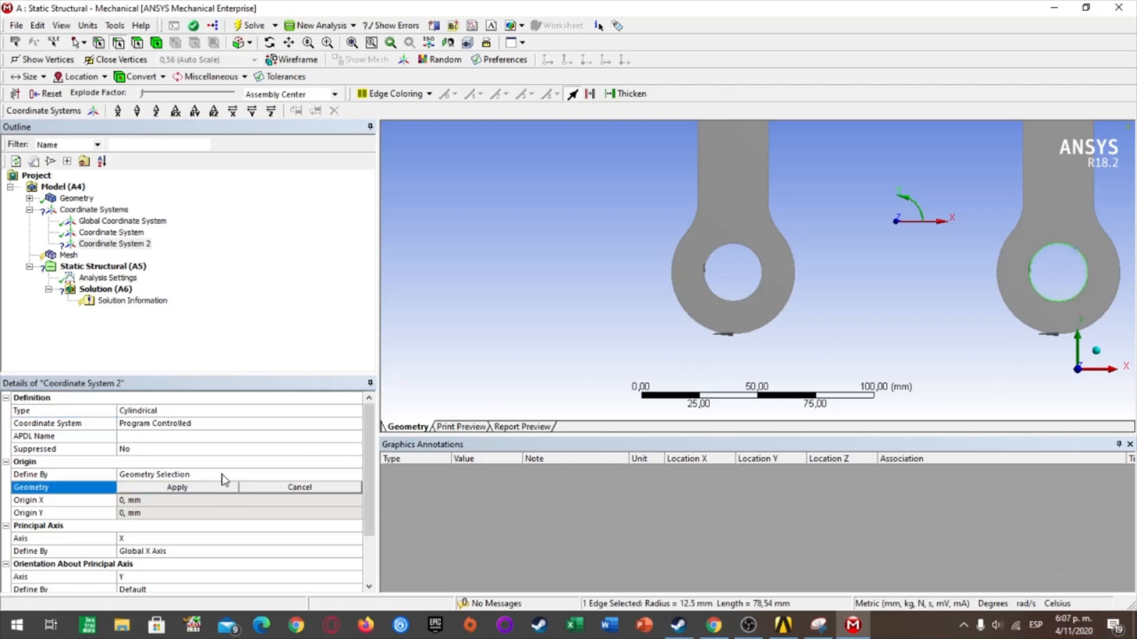
{"action": "left_click", "coordinate": [204, 488]}
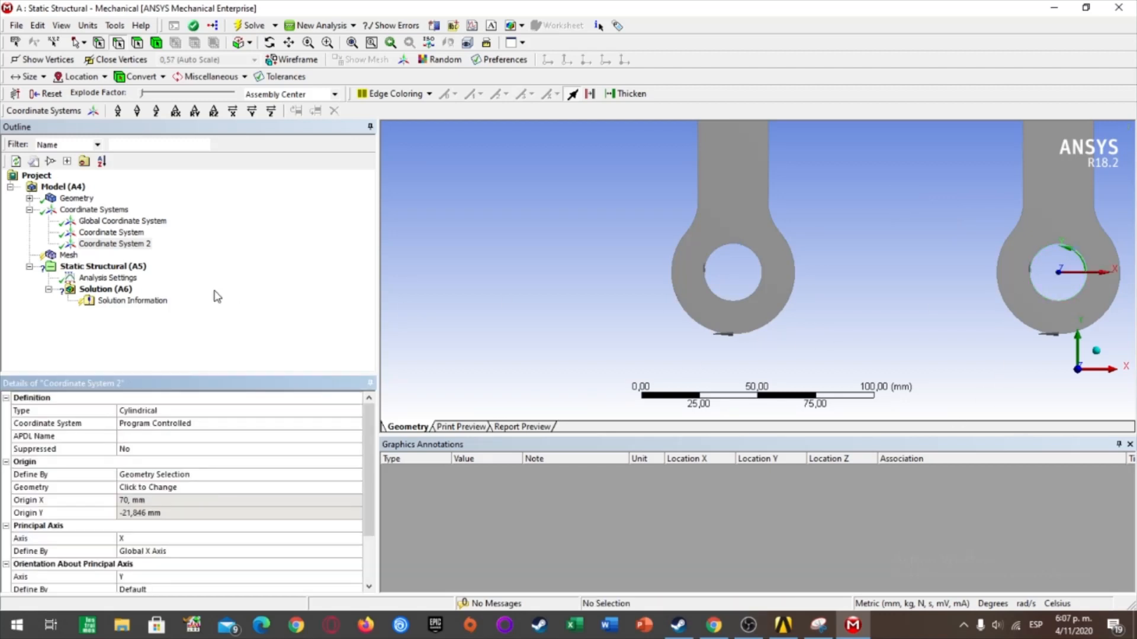
- Display all coordinate systems together and review their placement on the whole fork from the front
{"action": "left_click", "coordinate": [95, 210]}
{"action": "scroll", "coordinate": [933, 289], "scroll_direction": "up", "scroll_amount": 2}
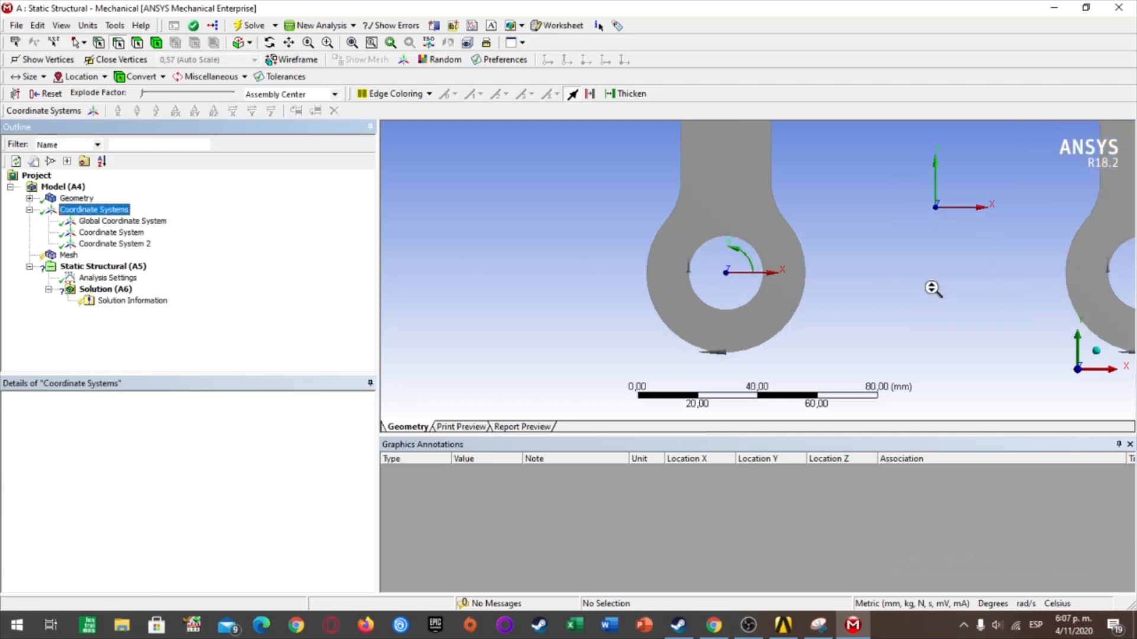
{"action": "scroll", "coordinate": [933, 289], "scroll_direction": "down", "scroll_amount": 2}
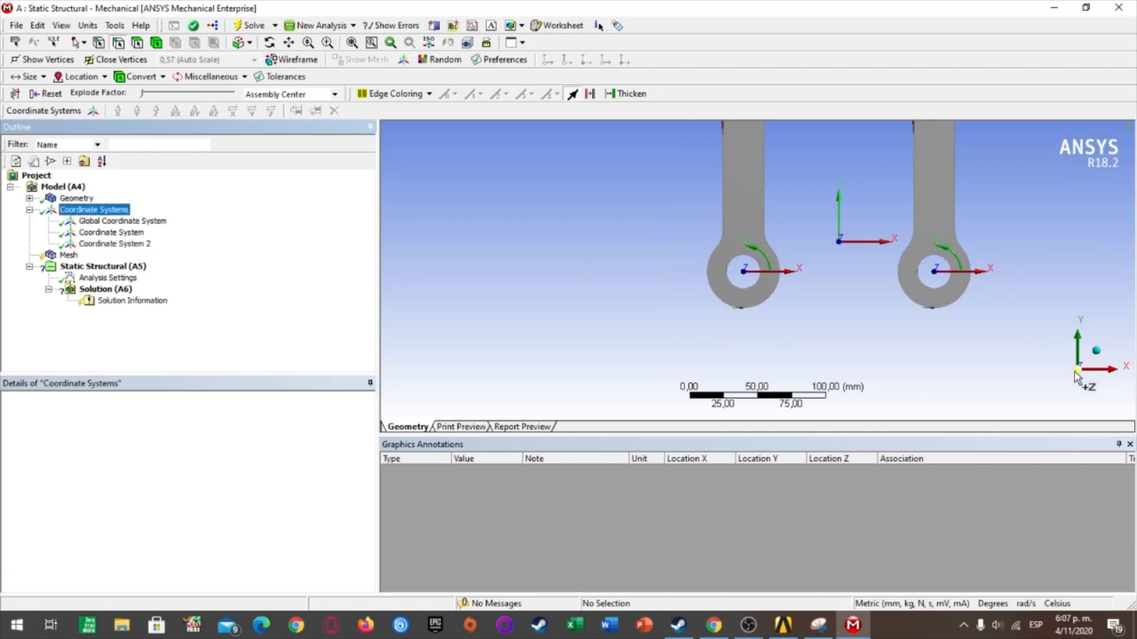
{"action": "scroll", "coordinate": [975, 297], "scroll_direction": "down", "scroll_amount": 8}
{"action": "right_click_drag", "start_coordinate": [693, 133], "coordinate": [850, 318]}
{"action": "scroll", "coordinate": [775, 332], "scroll_direction": "down", "scroll_amount": 2}
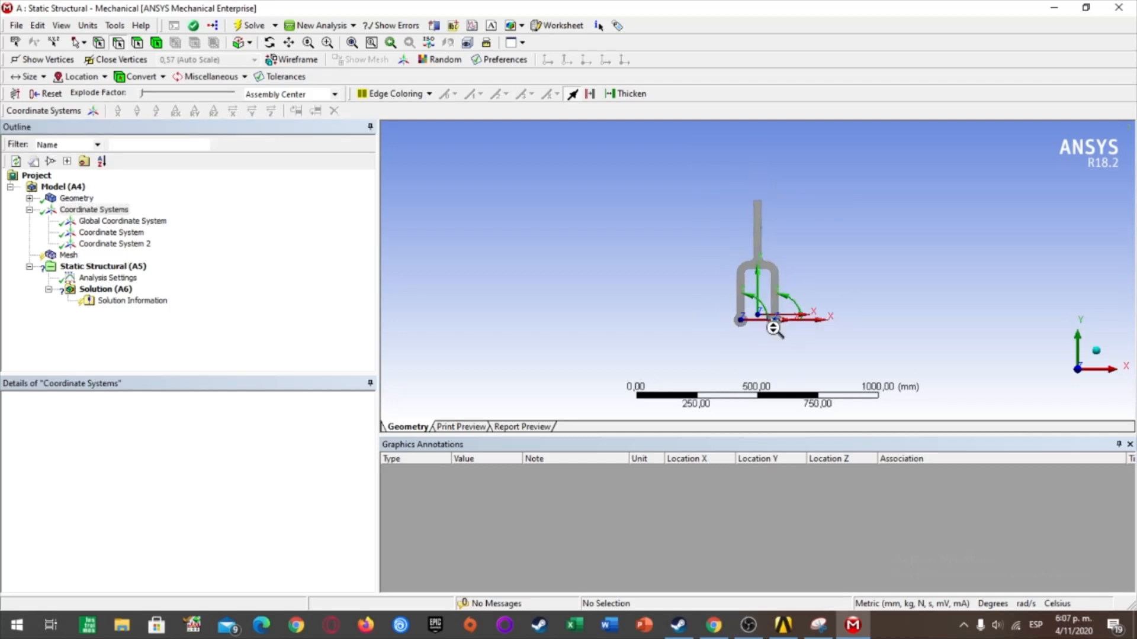
{"action": "scroll", "coordinate": [743, 370], "scroll_direction": "up", "scroll_amount": 5}
{"action": "scroll", "coordinate": [794, 339], "scroll_direction": "down", "scroll_amount": 2}
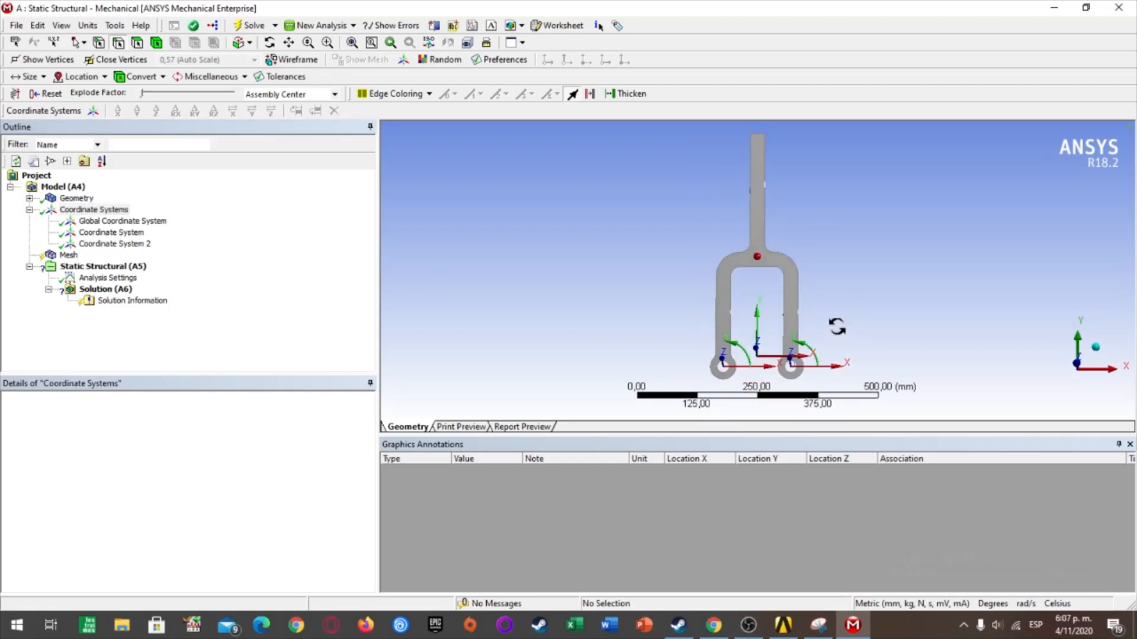
{"action": "left_click", "coordinate": [1078, 372]}
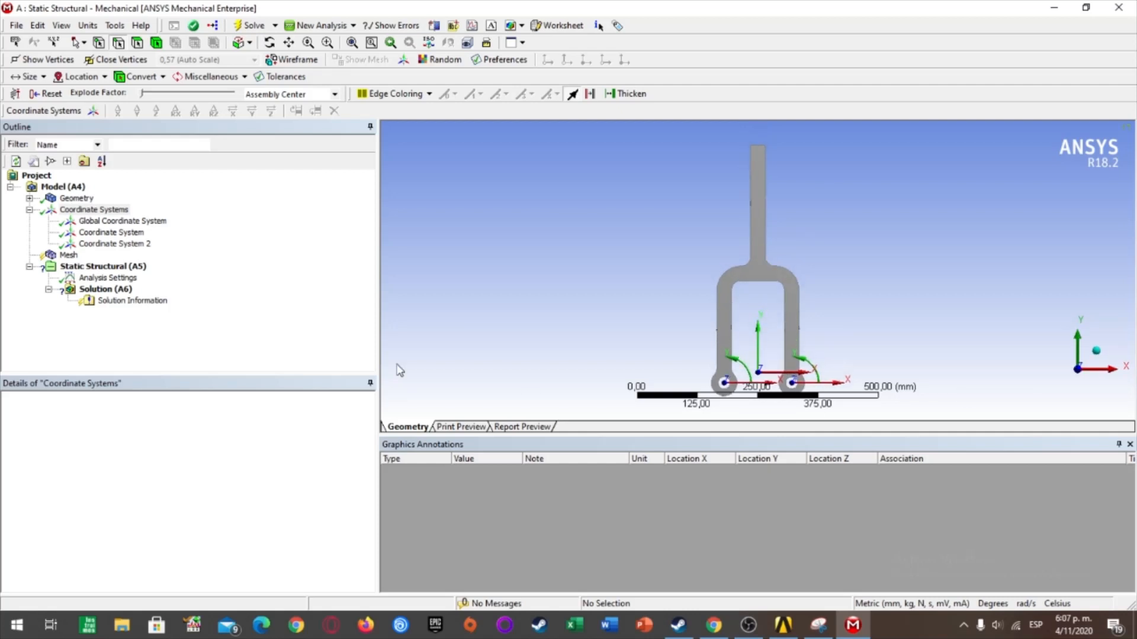
- Add a mesh sizing control scoped to the whole fork body
{"action": "left_click", "coordinate": [69, 255]}
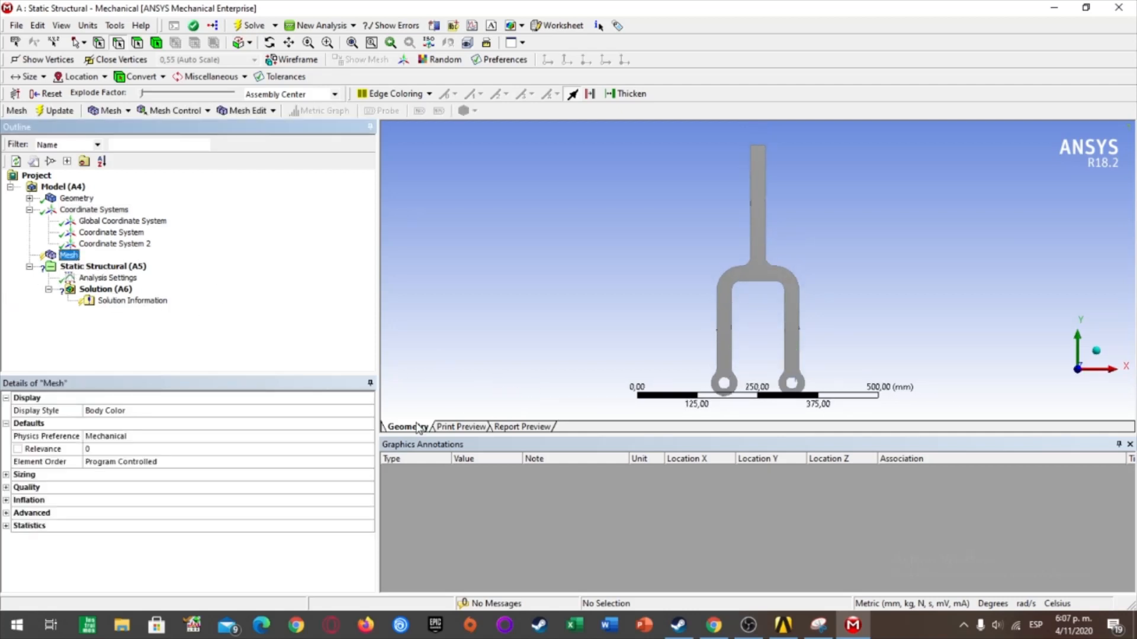
{"action": "left_click", "coordinate": [206, 112]}
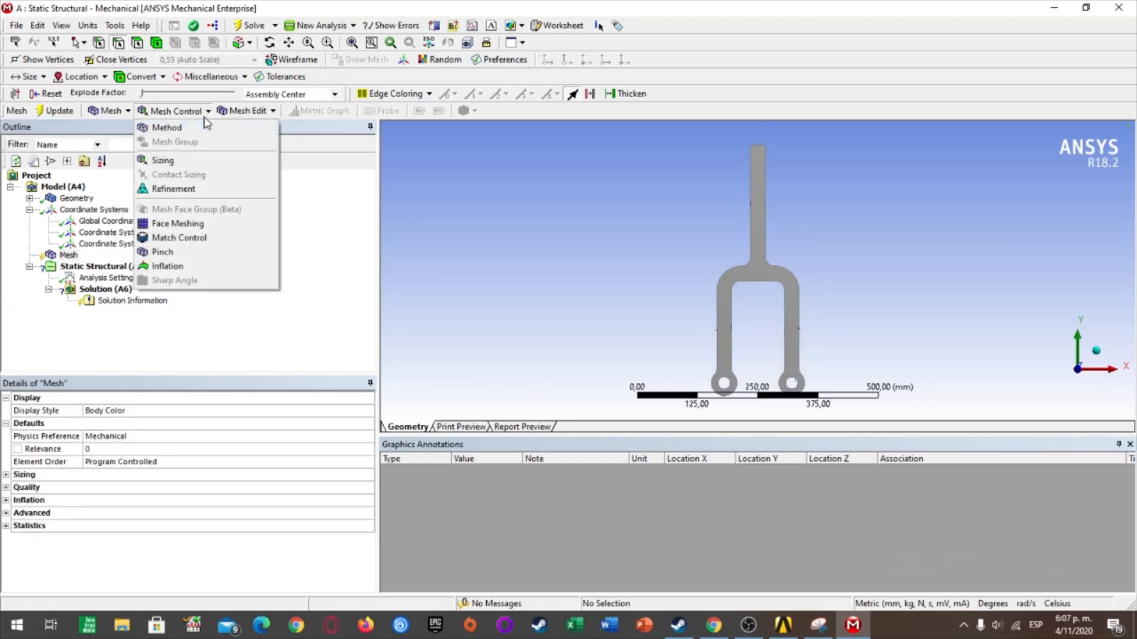
{"action": "left_click", "coordinate": [186, 160]}
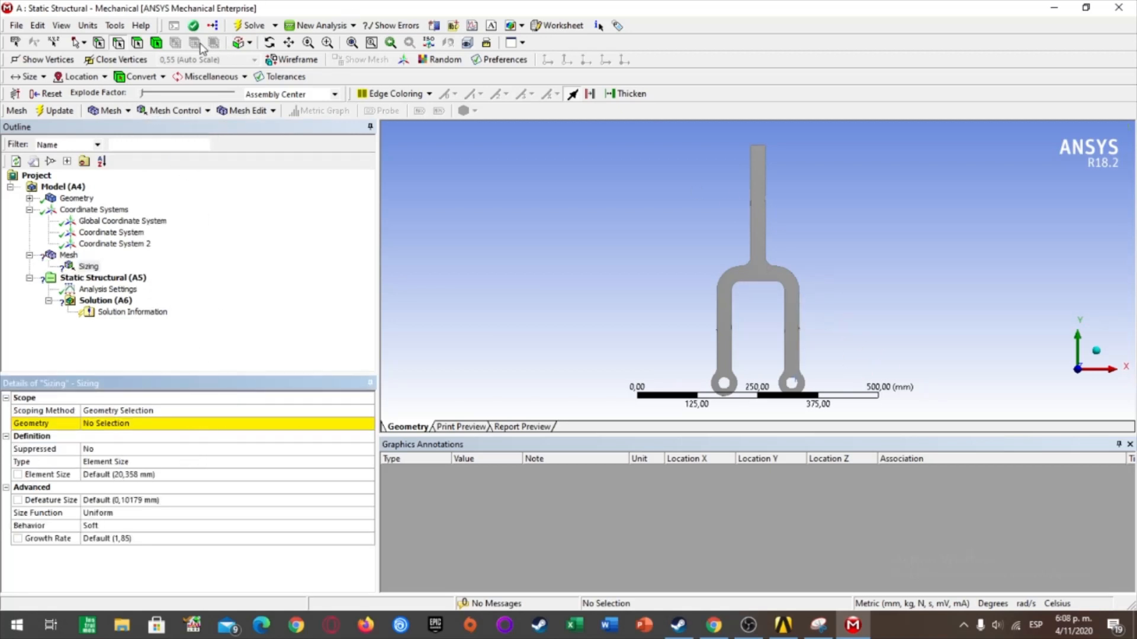
{"action": "left_click", "coordinate": [156, 44]}
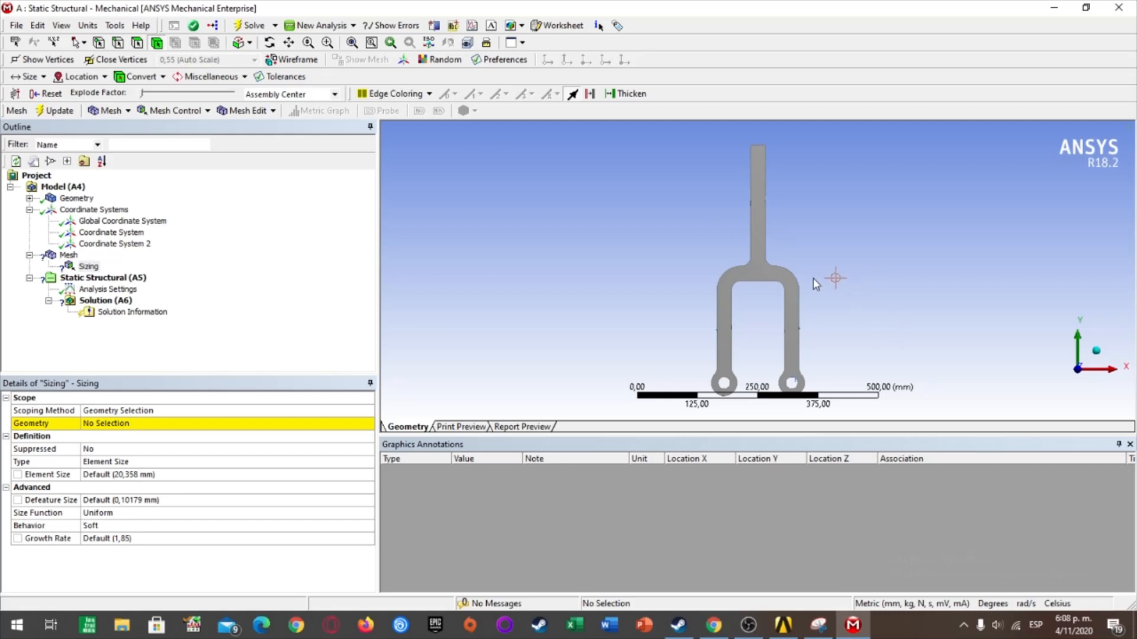
{"action": "left_click", "coordinate": [767, 273]}
{"action": "left_click", "coordinate": [155, 424]}
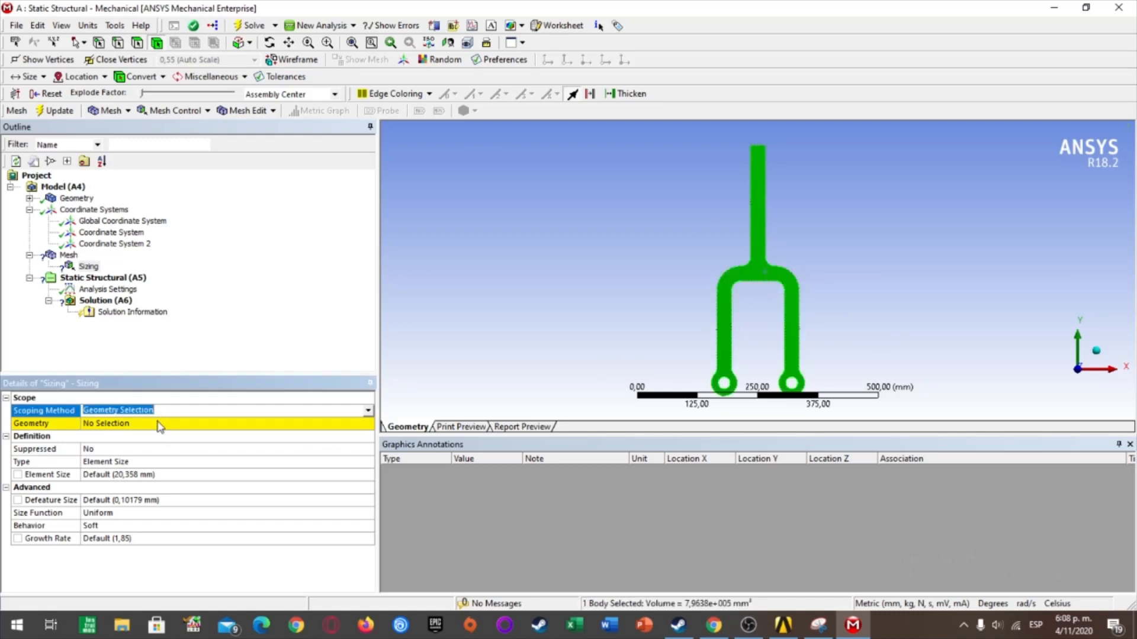
{"action": "left_click", "coordinate": [154, 424]}
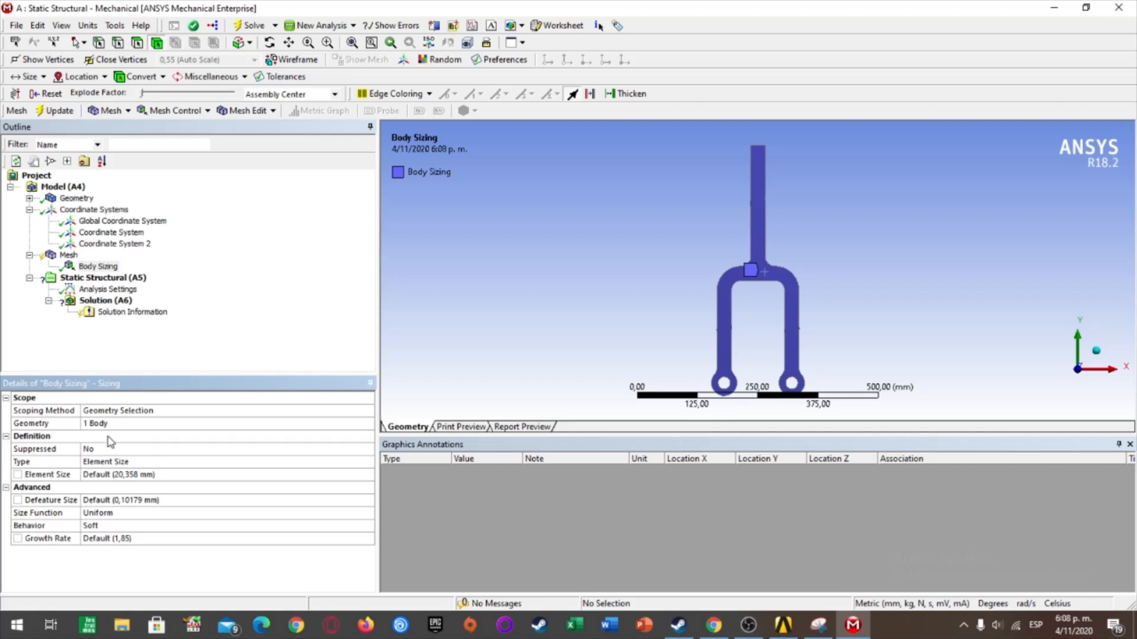
- Set the body sizing's element size to 5 mm and its behavior to Hard
{"action": "left_click", "coordinate": [135, 477]}
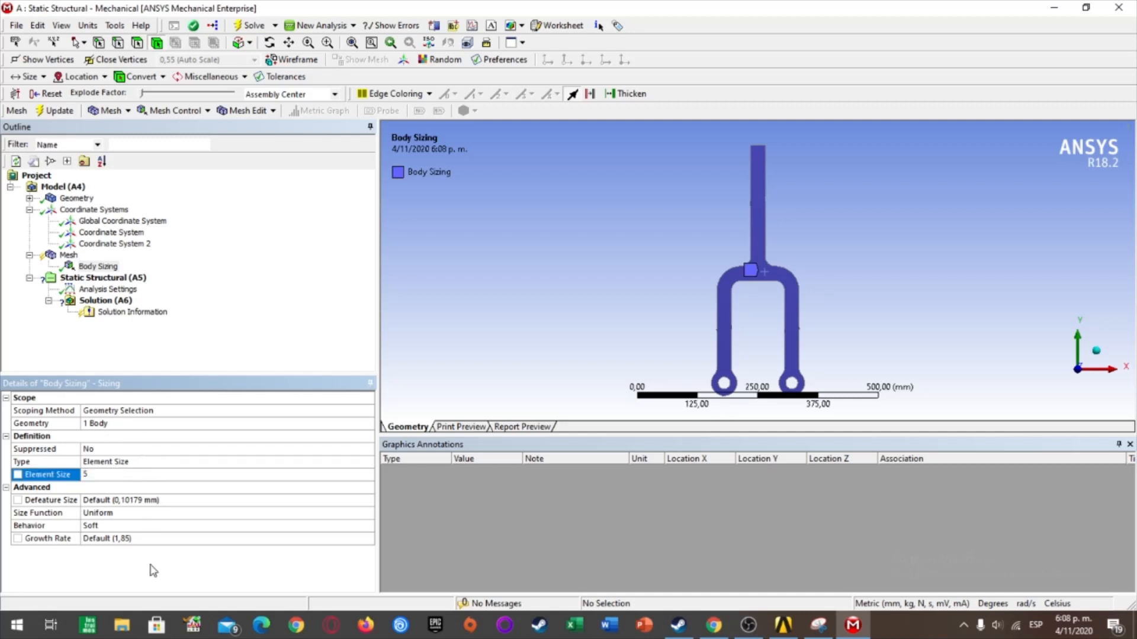
{"action": "left_click", "coordinate": [124, 527]}
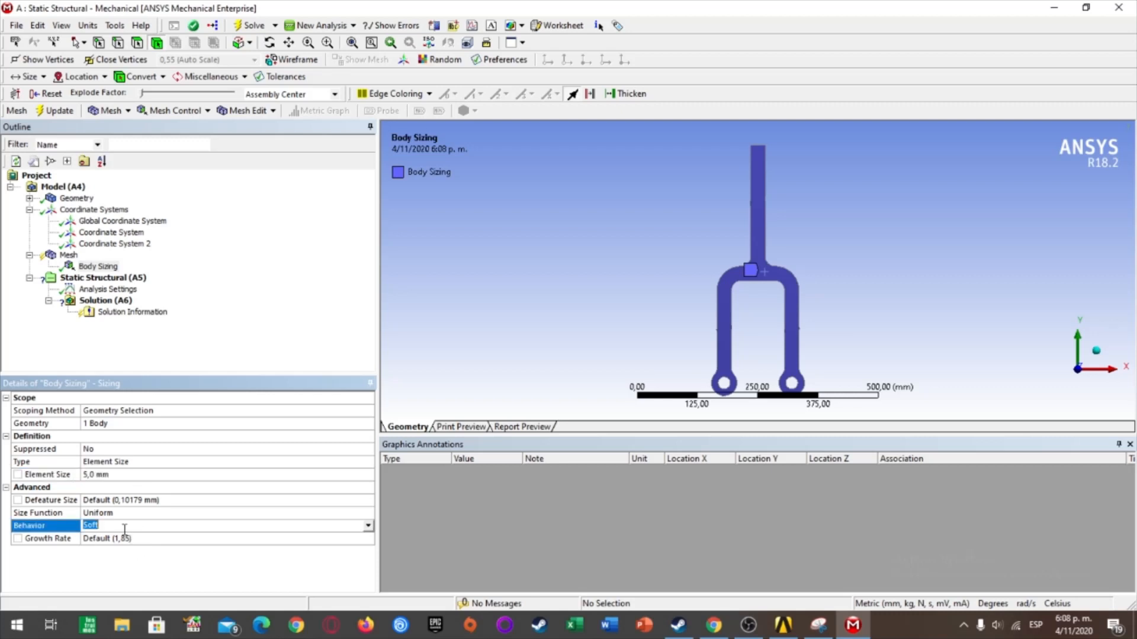
{"action": "left_click", "coordinate": [367, 528]}
{"action": "left_click", "coordinate": [143, 549]}
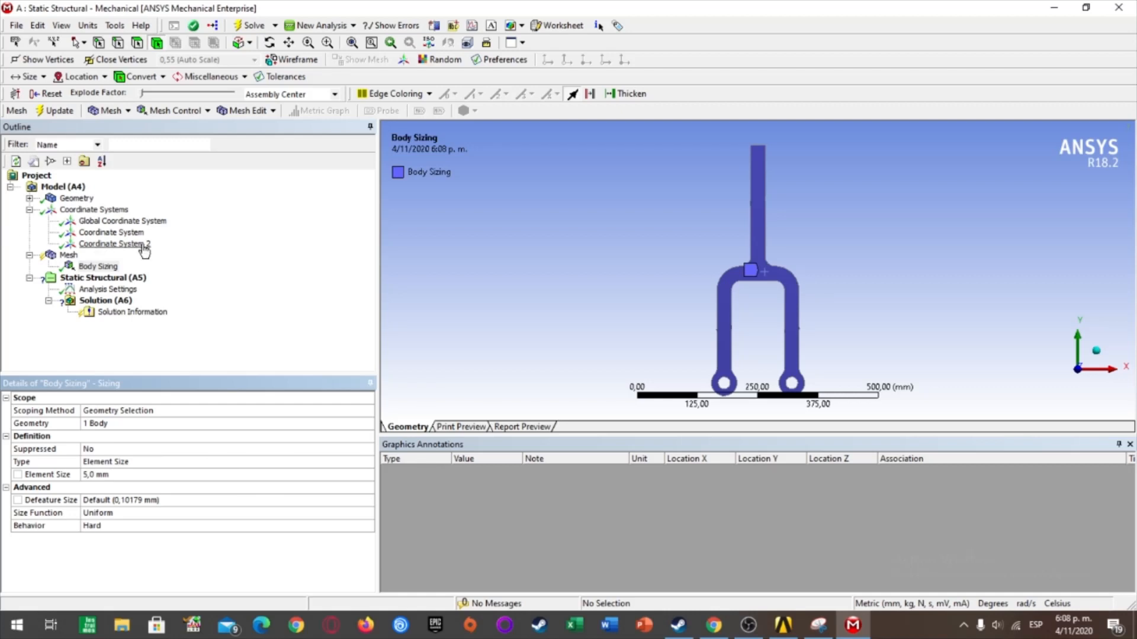
- Generate the mesh with the body sizing applied and display it on the fork
{"action": "left_click", "coordinate": [68, 256]}
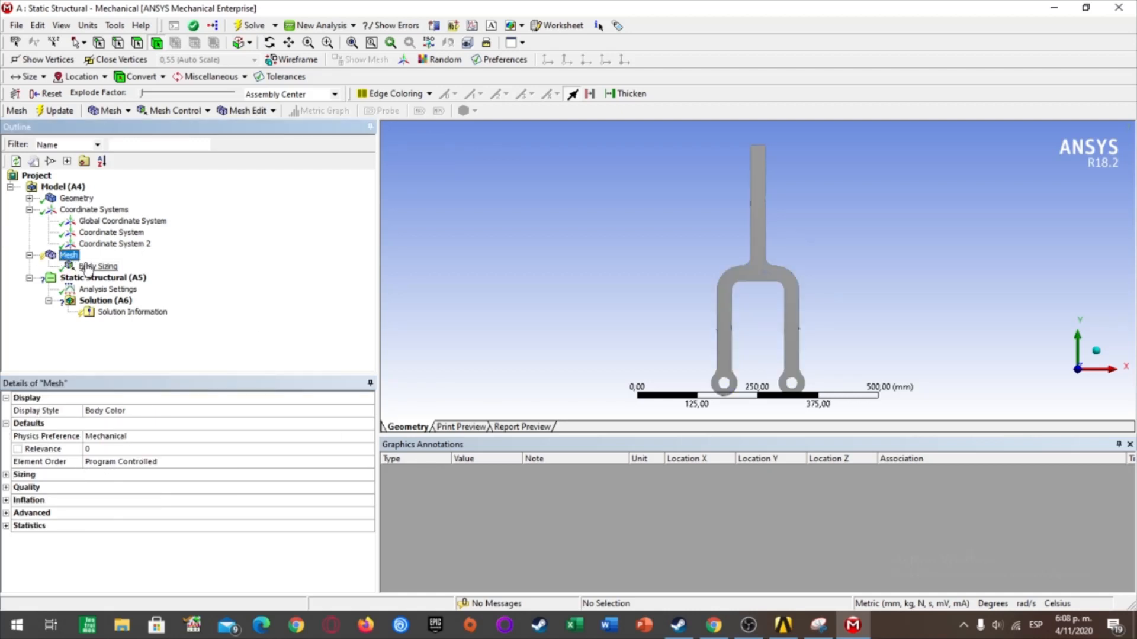
{"action": "left_click", "coordinate": [89, 267]}
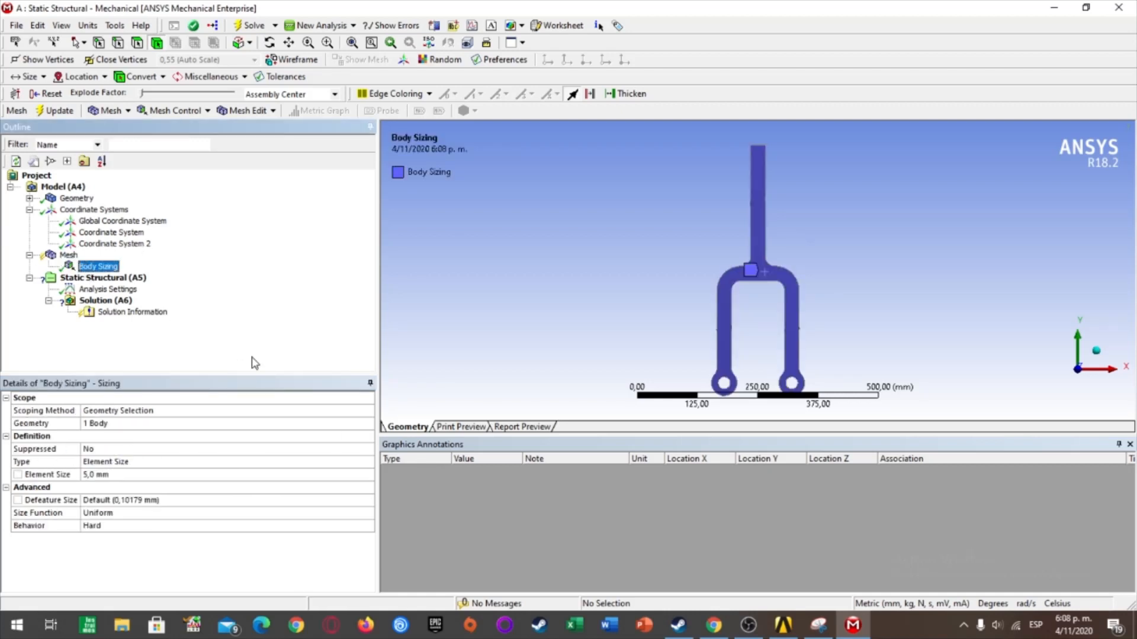
{"action": "left_click", "coordinate": [59, 112]}
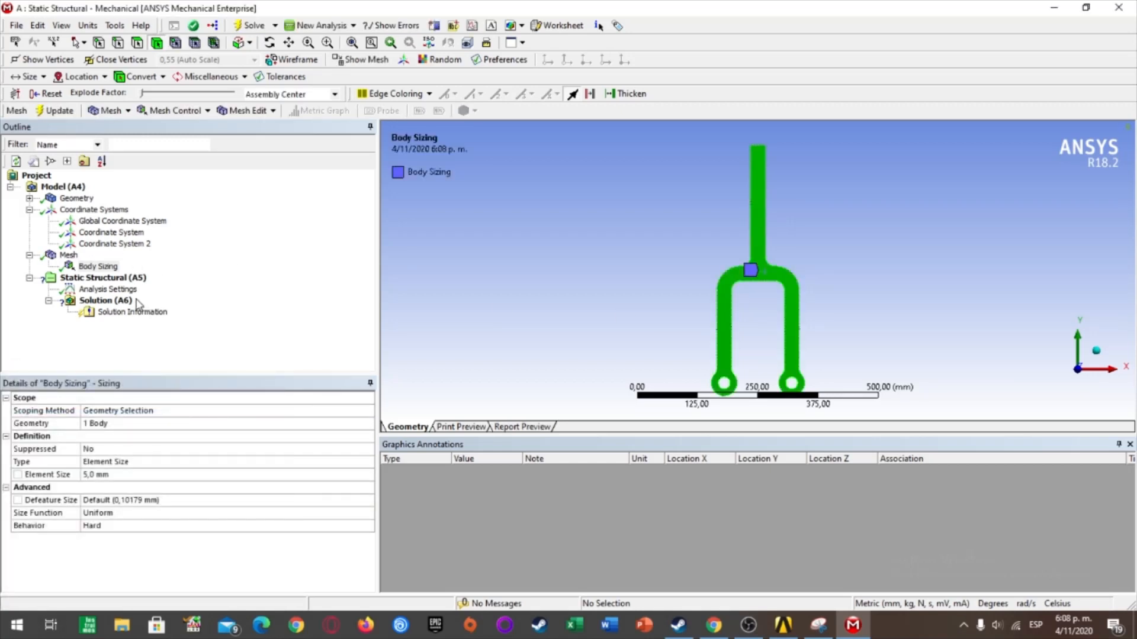
{"action": "left_click", "coordinate": [68, 254]}
- Examine the mesh's element shapes and regularity at the fork's junction and along the upper stem
{"action": "scroll", "coordinate": [763, 296], "scroll_direction": "up", "scroll_amount": 4}
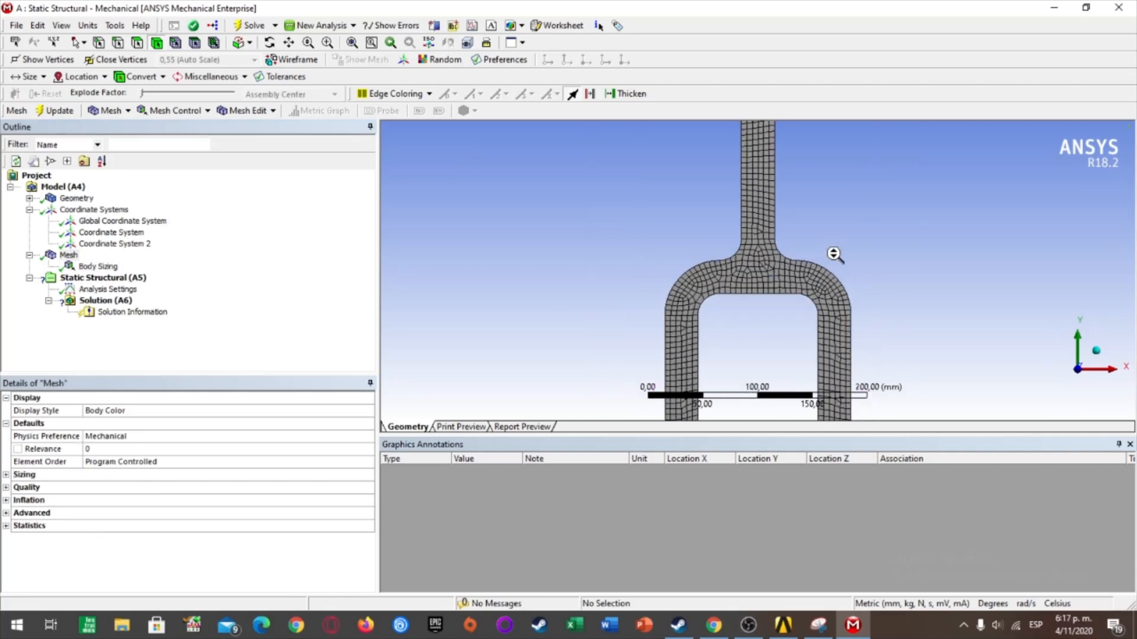
{"action": "scroll", "coordinate": [855, 254], "scroll_direction": "down", "scroll_amount": 1}
{"action": "scroll", "coordinate": [833, 258], "scroll_direction": "up", "scroll_amount": 3}
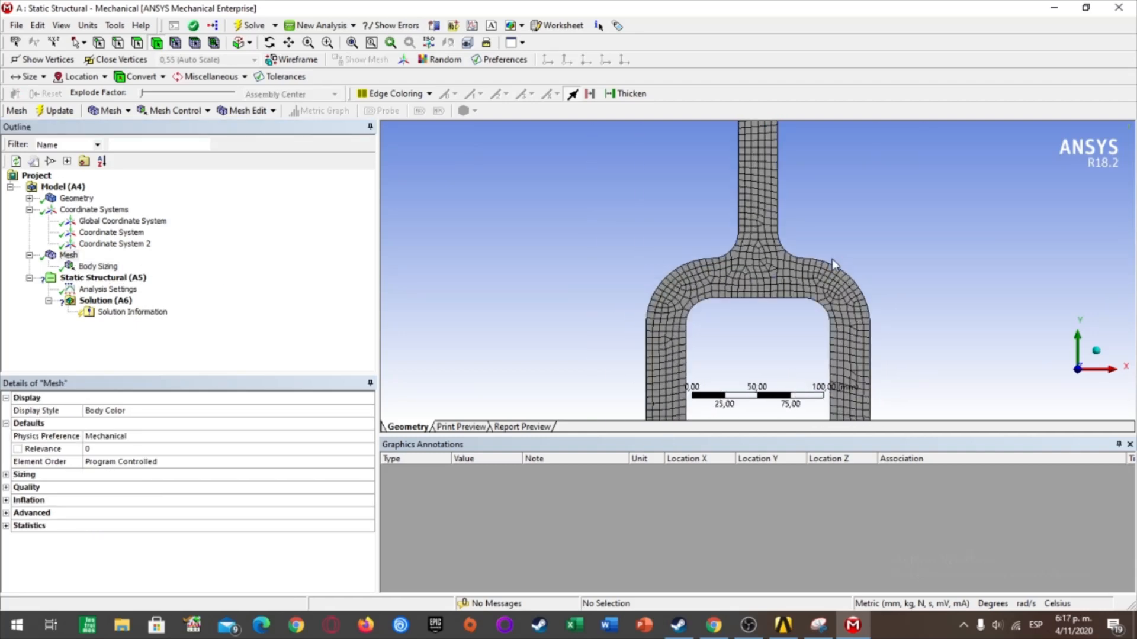
{"action": "scroll", "coordinate": [794, 279], "scroll_direction": "up", "scroll_amount": 4}
{"action": "scroll", "coordinate": [860, 266], "scroll_direction": "down", "scroll_amount": 3}
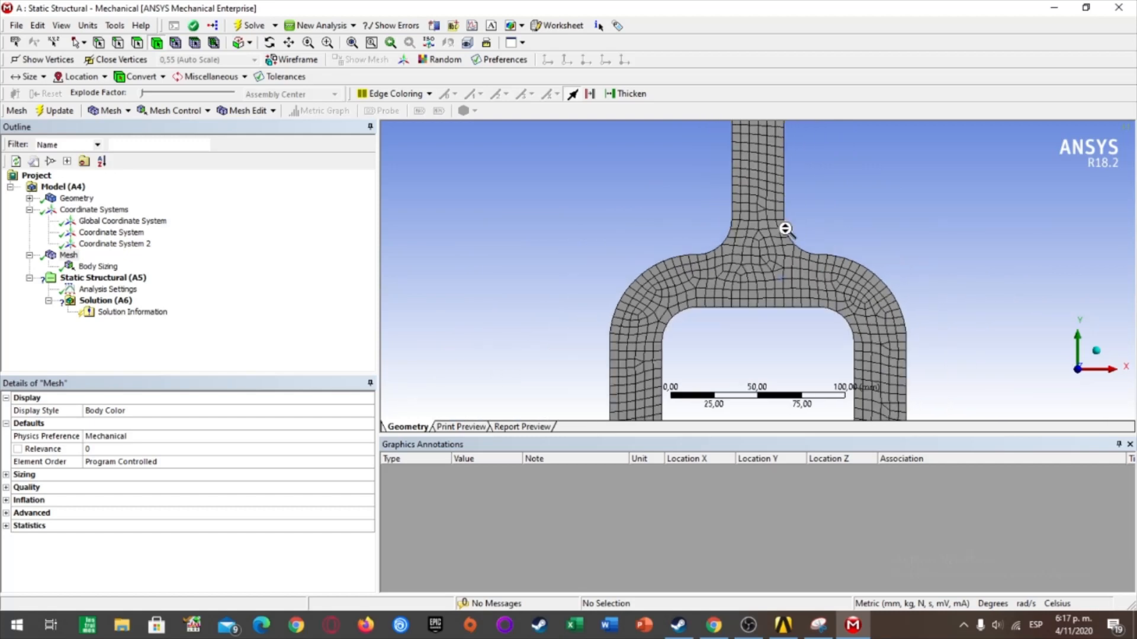
{"action": "scroll", "coordinate": [785, 228], "scroll_direction": "down", "scroll_amount": 5}
{"action": "scroll", "coordinate": [788, 224], "scroll_direction": "up", "scroll_amount": 6}
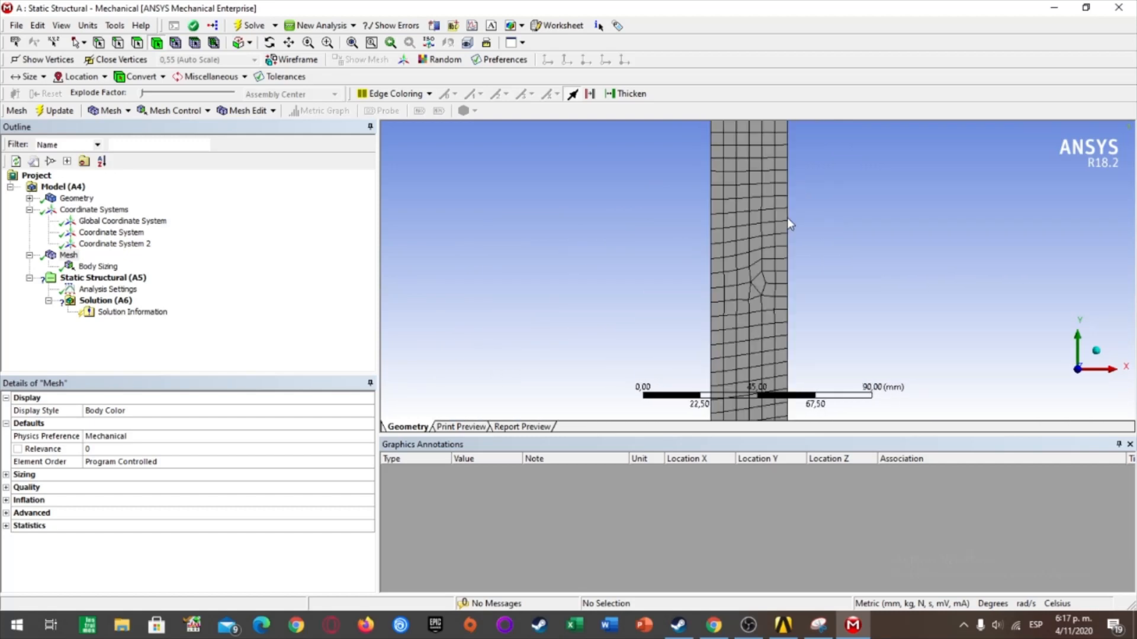
{"action": "scroll", "coordinate": [776, 228], "scroll_direction": "down", "scroll_amount": 1}
{"action": "scroll", "coordinate": [770, 248], "scroll_direction": "up", "scroll_amount": 4}
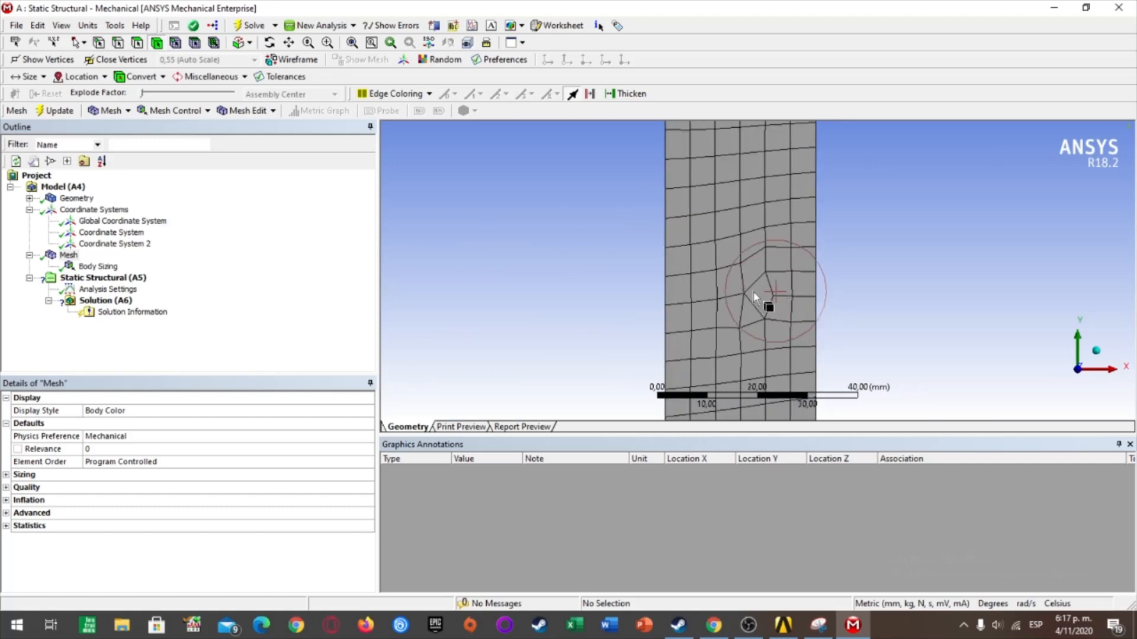
{"action": "scroll", "coordinate": [764, 299], "scroll_direction": "down", "scroll_amount": 2}
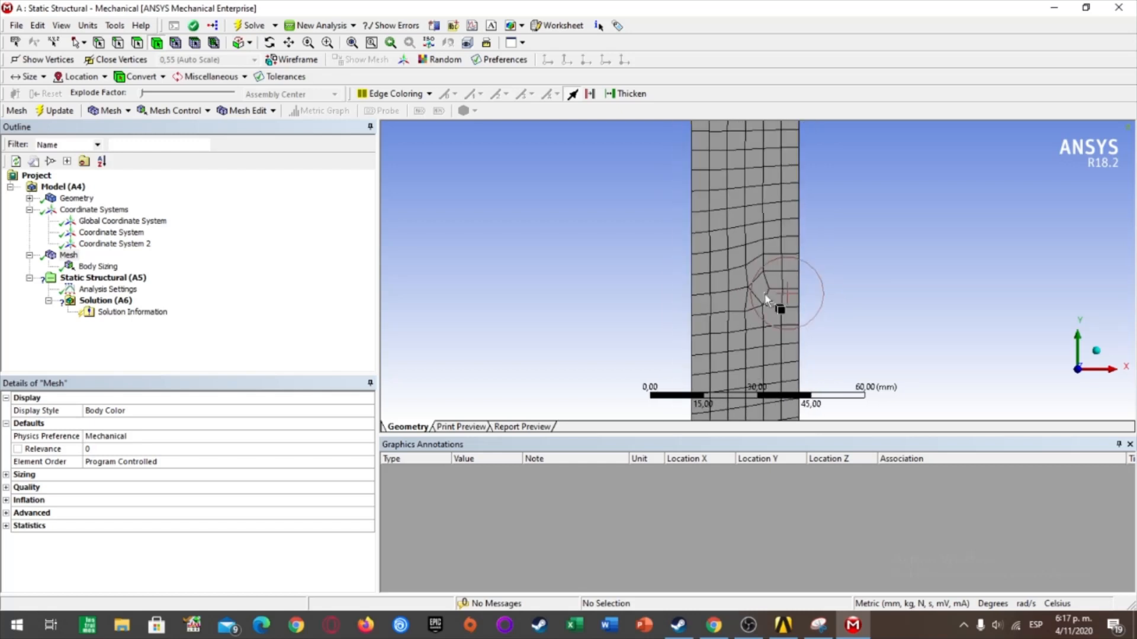
{"action": "scroll", "coordinate": [766, 299], "scroll_direction": "down", "scroll_amount": 8}
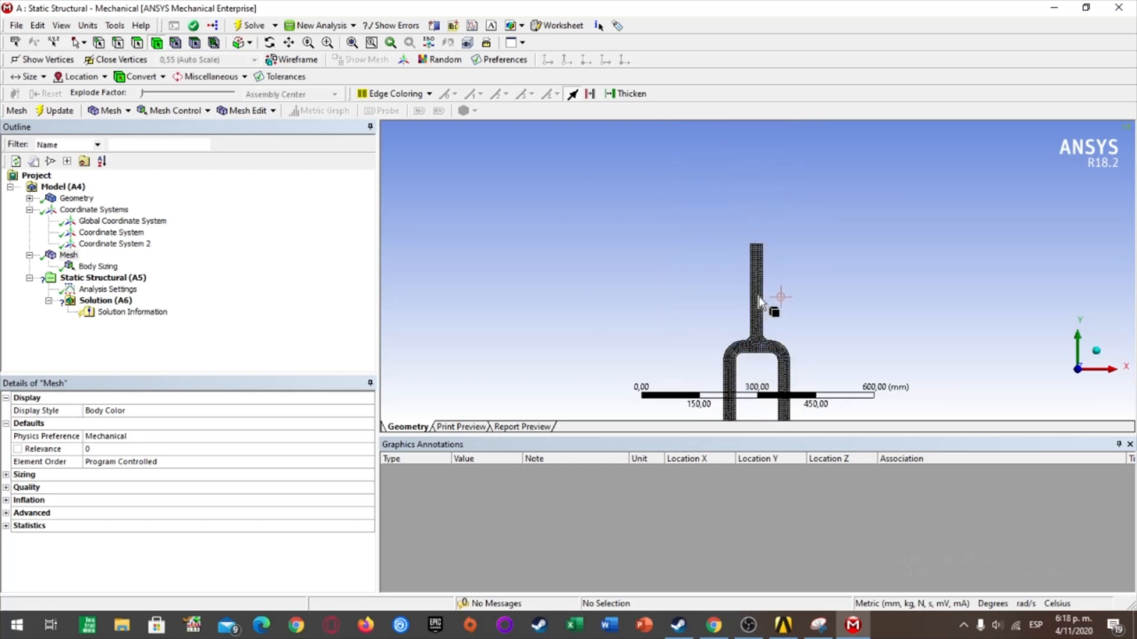
{"action": "scroll", "coordinate": [762, 305], "scroll_direction": "up", "scroll_amount": 3}
{"action": "scroll", "coordinate": [770, 319], "scroll_direction": "down", "scroll_amount": 3}
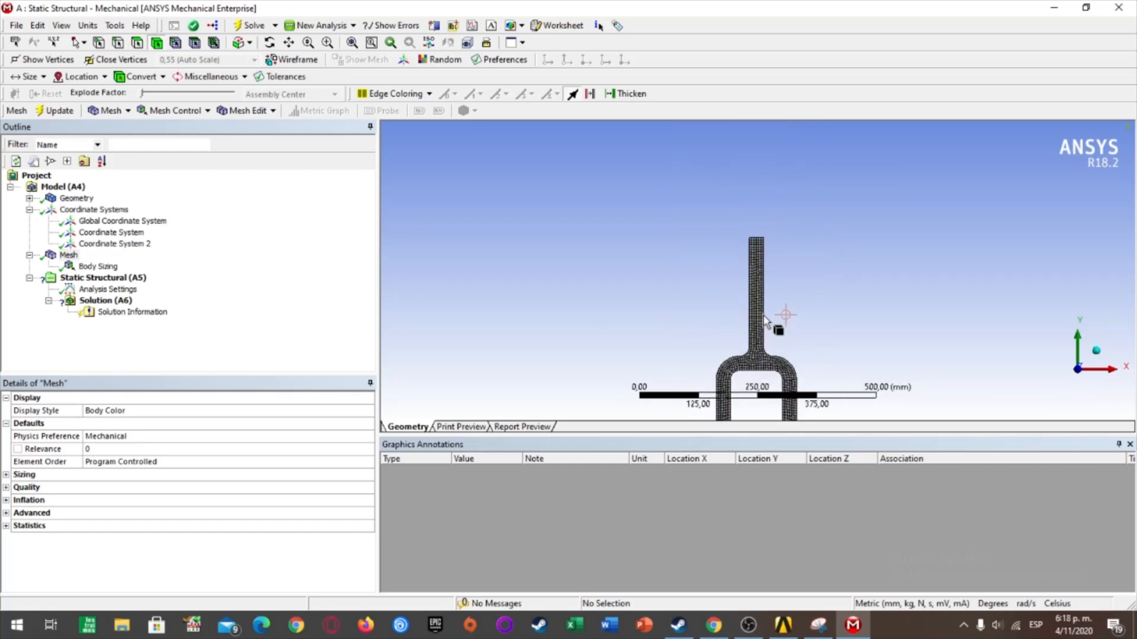
{"action": "scroll", "coordinate": [752, 305], "scroll_direction": "down", "scroll_amount": 3}
{"action": "scroll", "coordinate": [740, 292], "scroll_direction": "up", "scroll_amount": 4}
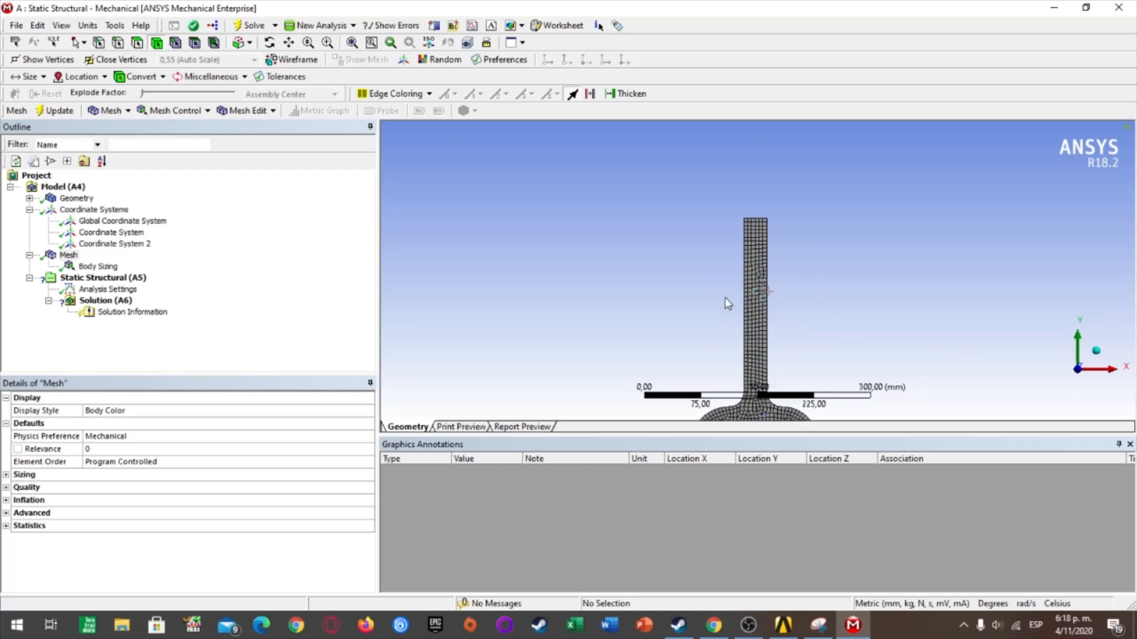
- Show the model's vertices and add a Virtual Topology object to the model
{"action": "left_click", "coordinate": [62, 188]}
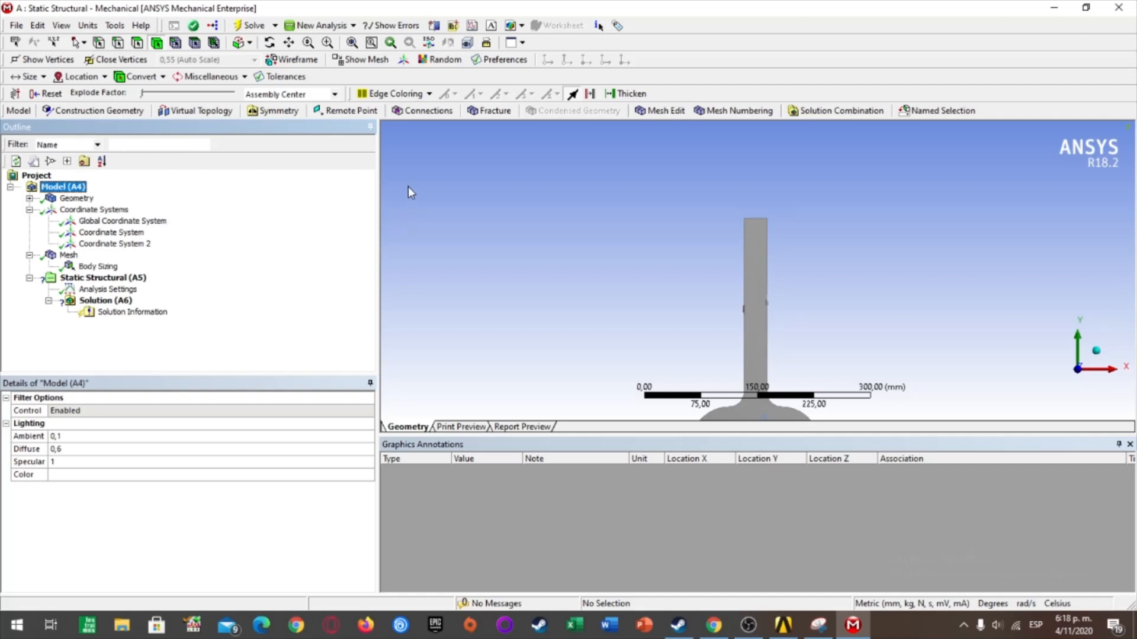
{"action": "left_click", "coordinate": [42, 60]}
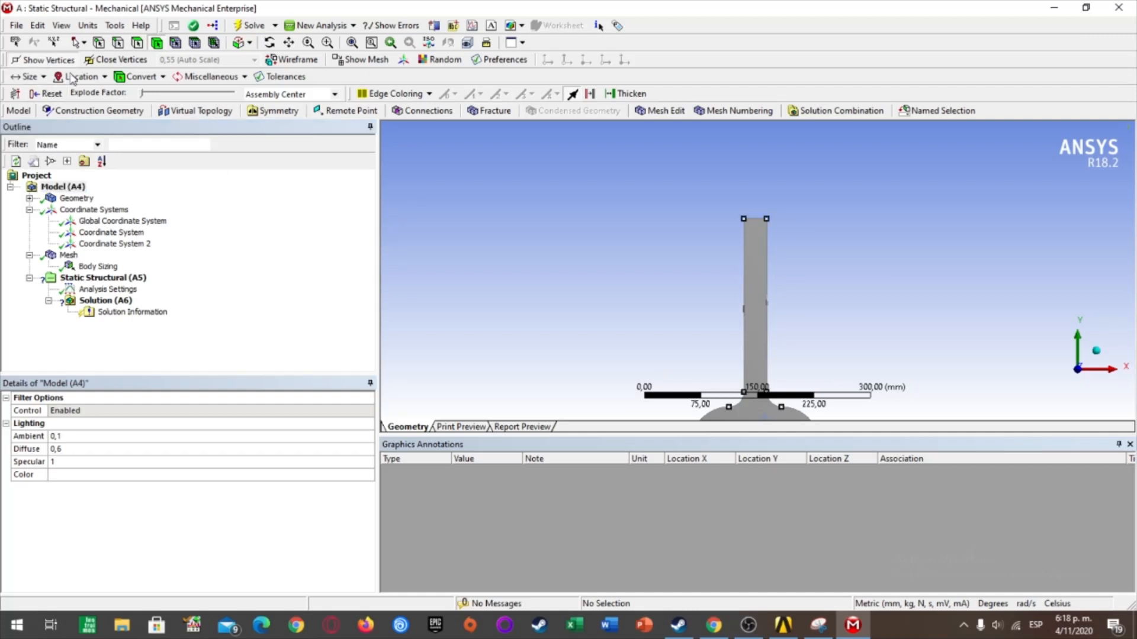
{"action": "left_click", "coordinate": [200, 113]}
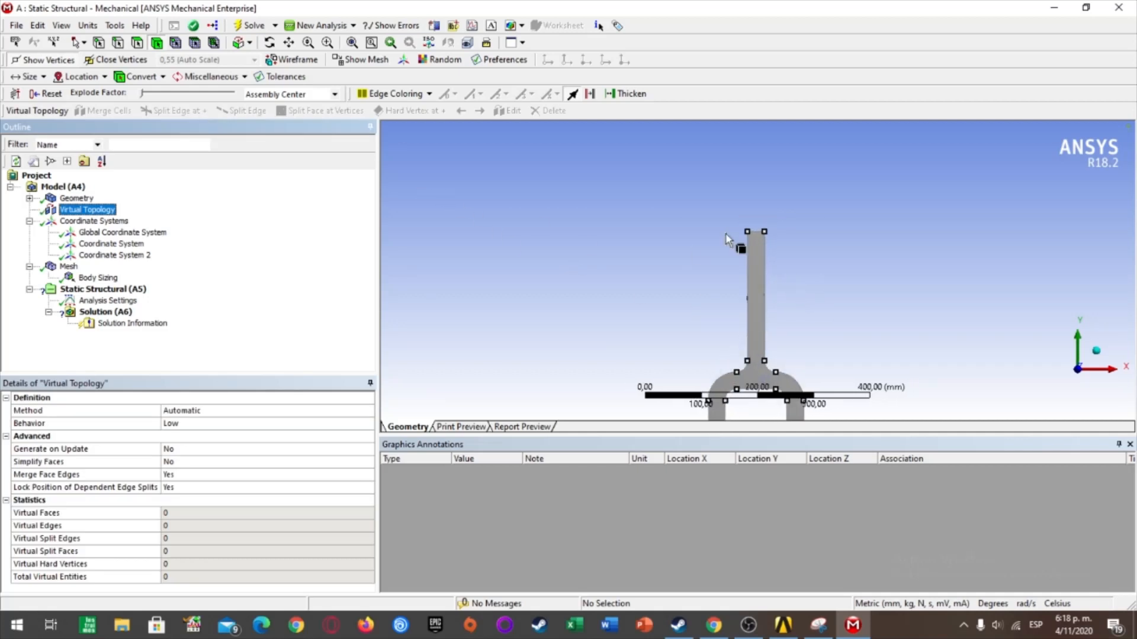
- Split the fork's face between the two vertices where the straight stem meets the junction fillets
{"action": "left_click", "coordinate": [99, 44]}
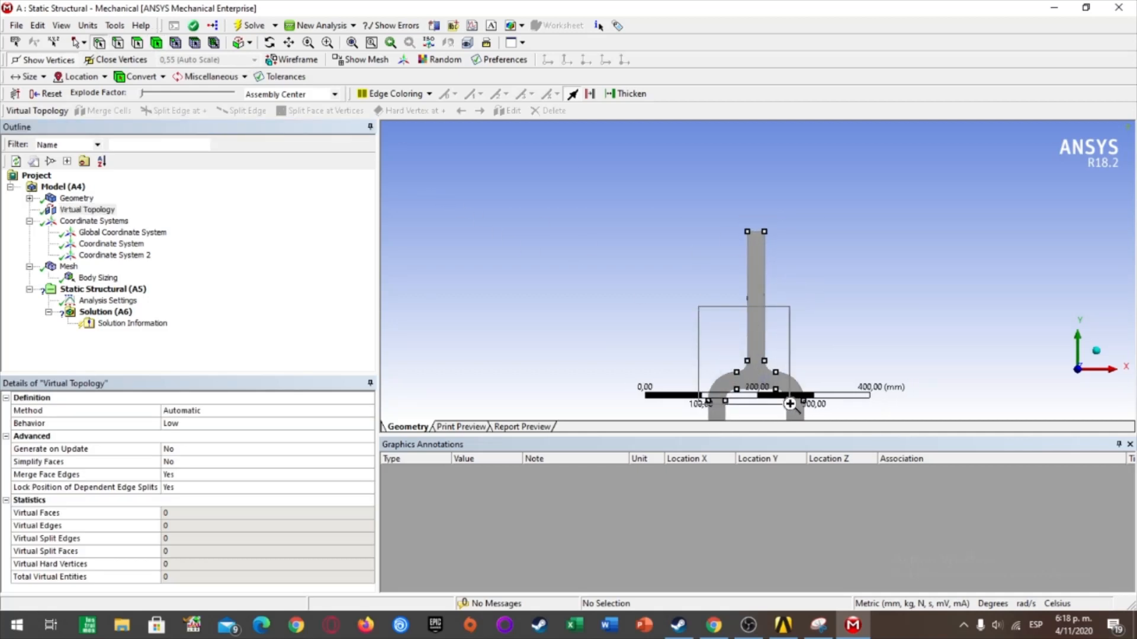
{"action": "scroll", "coordinate": [772, 304], "scroll_direction": "up", "scroll_amount": 5}
{"action": "left_click", "coordinate": [766, 292]}
{"action": "left_click", "coordinate": [819, 291], "text": "ctrl"}
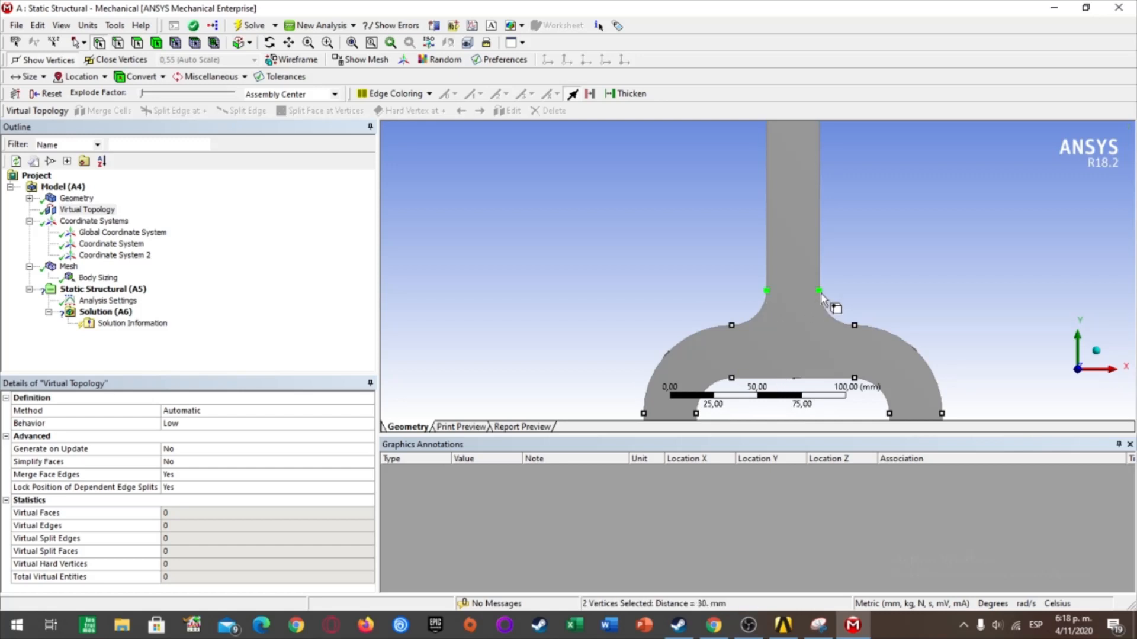
{"action": "left_click", "coordinate": [319, 111]}
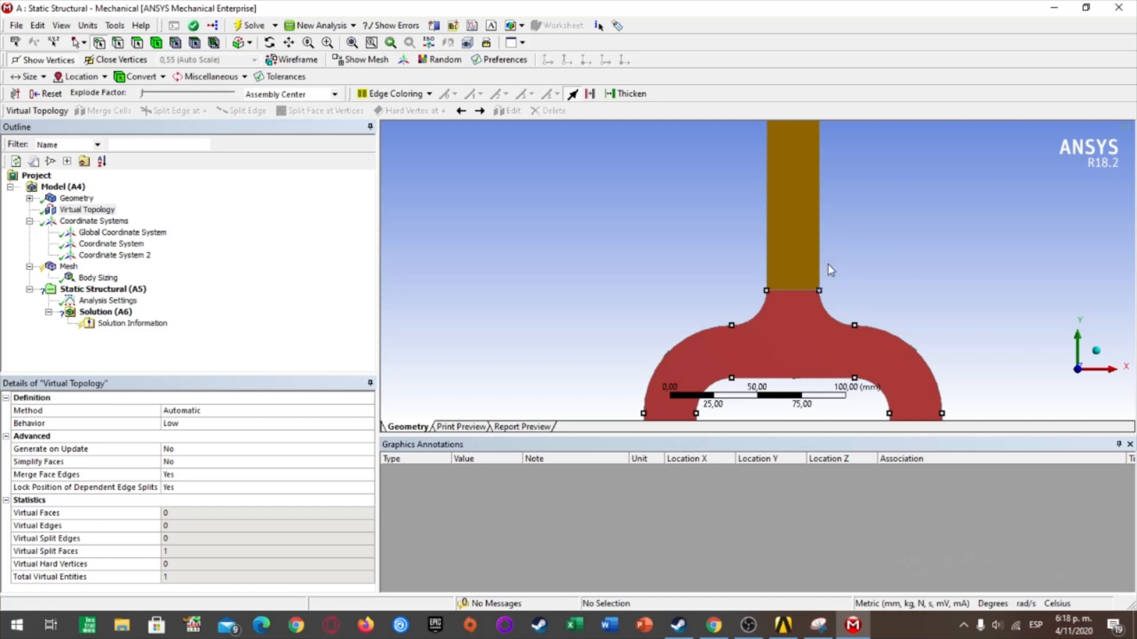
- Split the face between the upper and lower vertices on both sides of the central junction, separating it from the curved bends
{"action": "scroll", "coordinate": [829, 265], "scroll_direction": "down", "scroll_amount": 3}
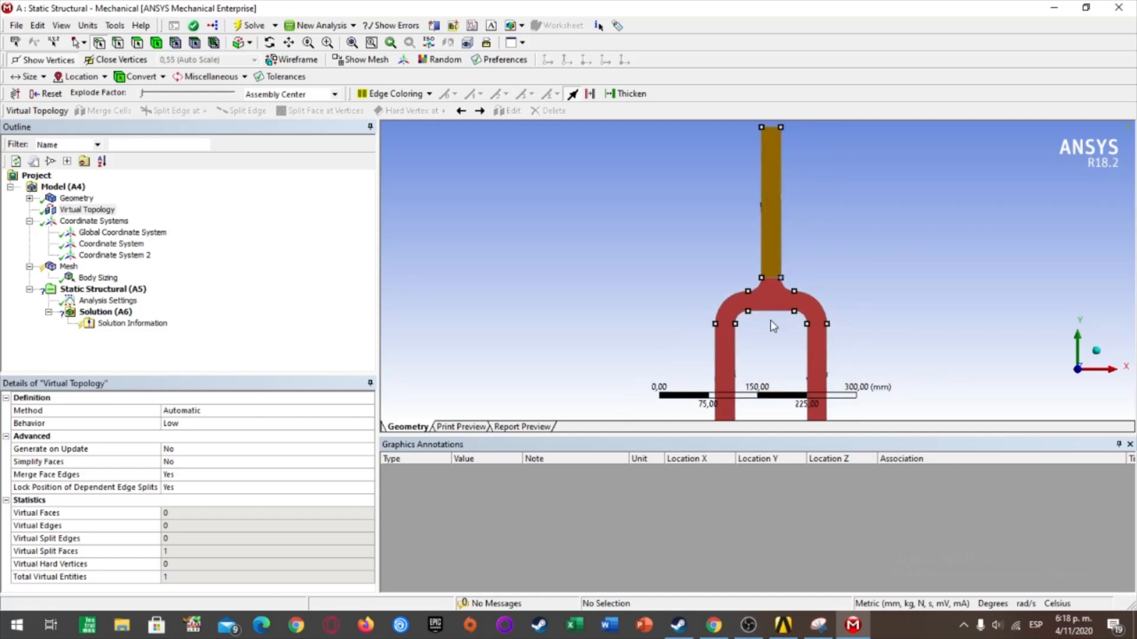
{"action": "scroll", "coordinate": [771, 254], "scroll_direction": "up", "scroll_amount": 2}
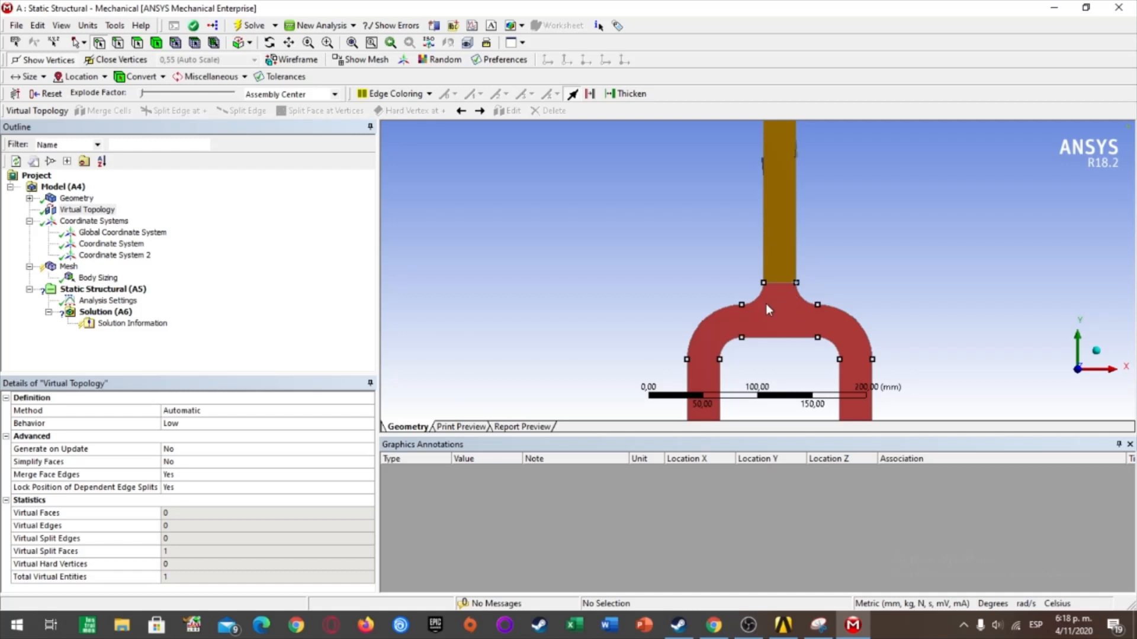
{"action": "left_click", "coordinate": [742, 305]}
{"action": "left_click", "coordinate": [742, 336], "text": "ctrl"}
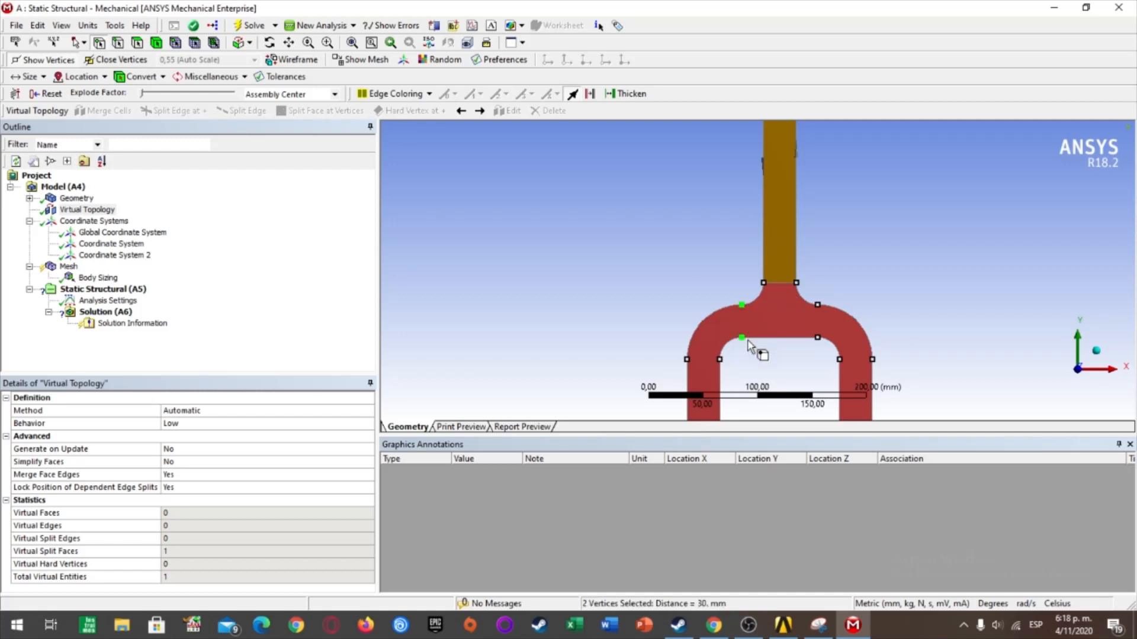
{"action": "left_click", "coordinate": [312, 111]}
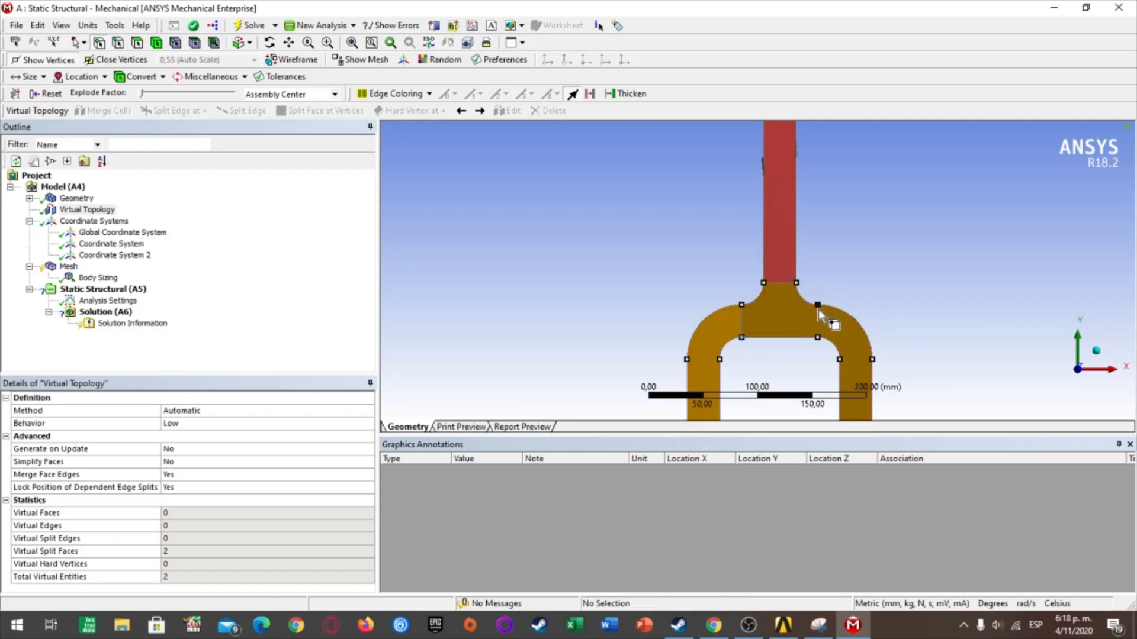
{"action": "left_click", "coordinate": [818, 306]}
{"action": "left_click", "coordinate": [817, 337], "text": "ctrl"}
{"action": "left_click", "coordinate": [312, 111]}
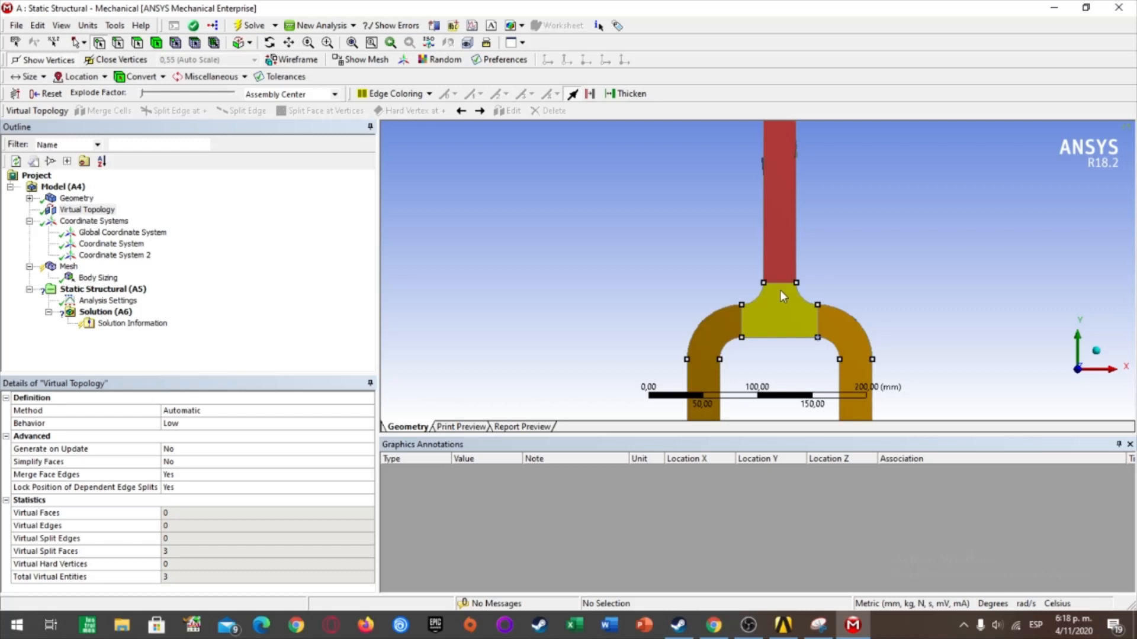
- Split the faces at the lower end of both bends, separating each bend from its straight leg
{"action": "left_click", "coordinate": [688, 359]}
{"action": "left_click", "coordinate": [719, 360], "text": "ctrl"}
{"action": "left_click", "coordinate": [320, 111]}
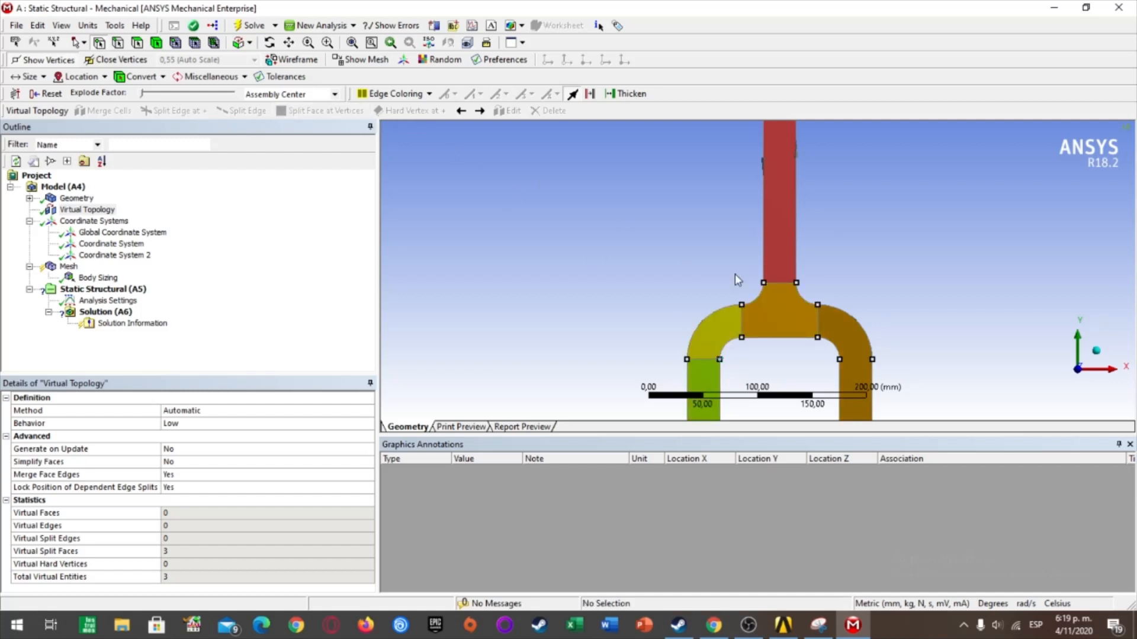
{"action": "left_click", "coordinate": [839, 359]}
{"action": "left_click", "coordinate": [872, 359], "text": "ctrl"}
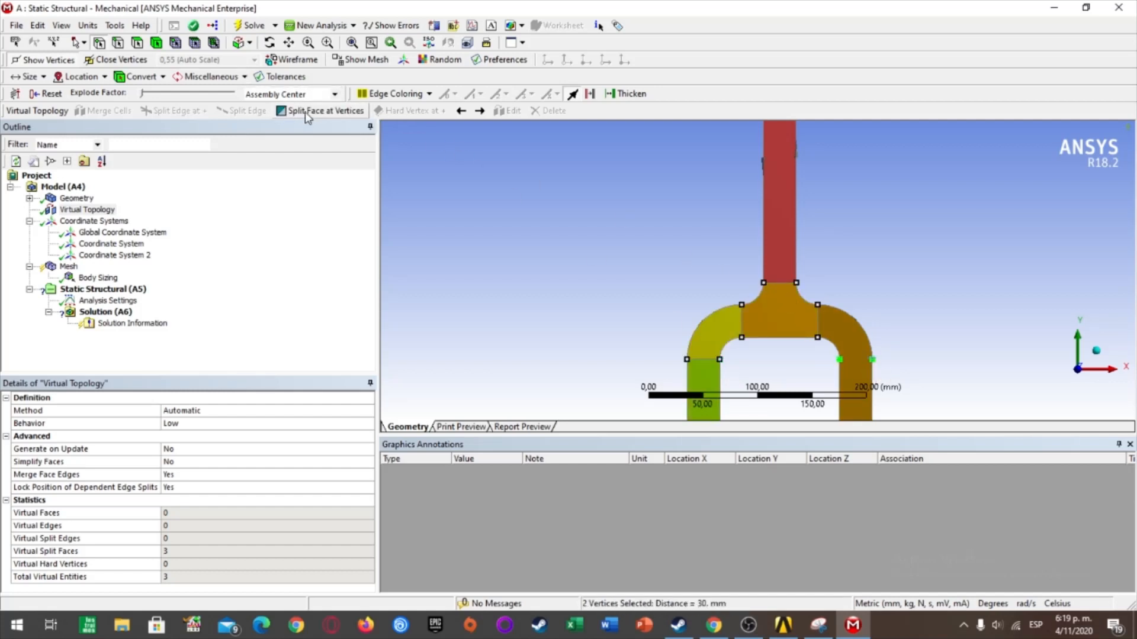
{"action": "left_click", "coordinate": [320, 110]}
- Merge the outer arc and both fillet edges around the left leg's lug into a single virtual edge
{"action": "scroll", "coordinate": [837, 297], "scroll_direction": "down", "scroll_amount": 3}
{"action": "scroll", "coordinate": [766, 338], "scroll_direction": "up", "scroll_amount": 3}
{"action": "right_click_drag", "start_coordinate": [715, 325], "coordinate": [763, 388]}
{"action": "right_click_drag", "start_coordinate": [660, 245], "coordinate": [834, 380]}
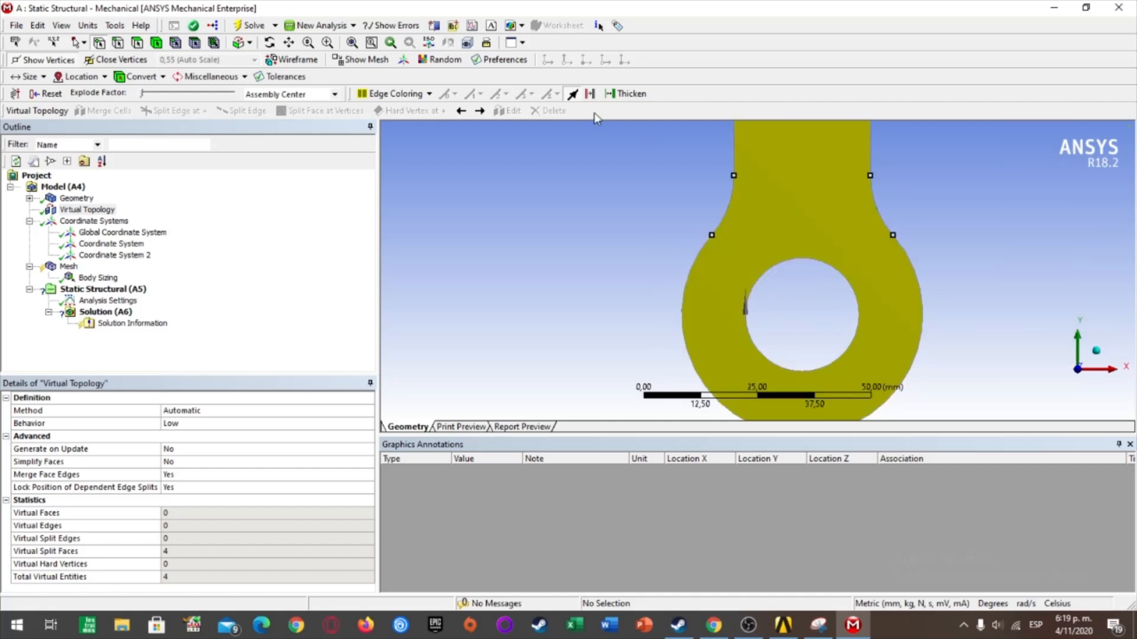
{"action": "left_click", "coordinate": [118, 42]}
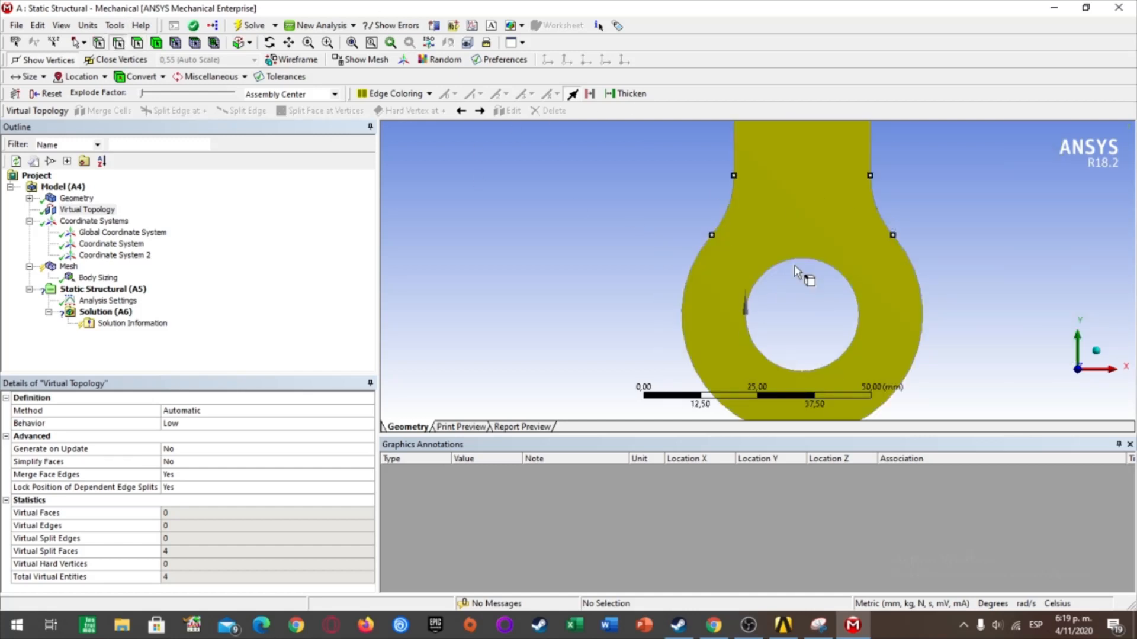
{"action": "left_click", "coordinate": [900, 257]}
{"action": "left_click", "coordinate": [887, 229], "text": "ctrl"}
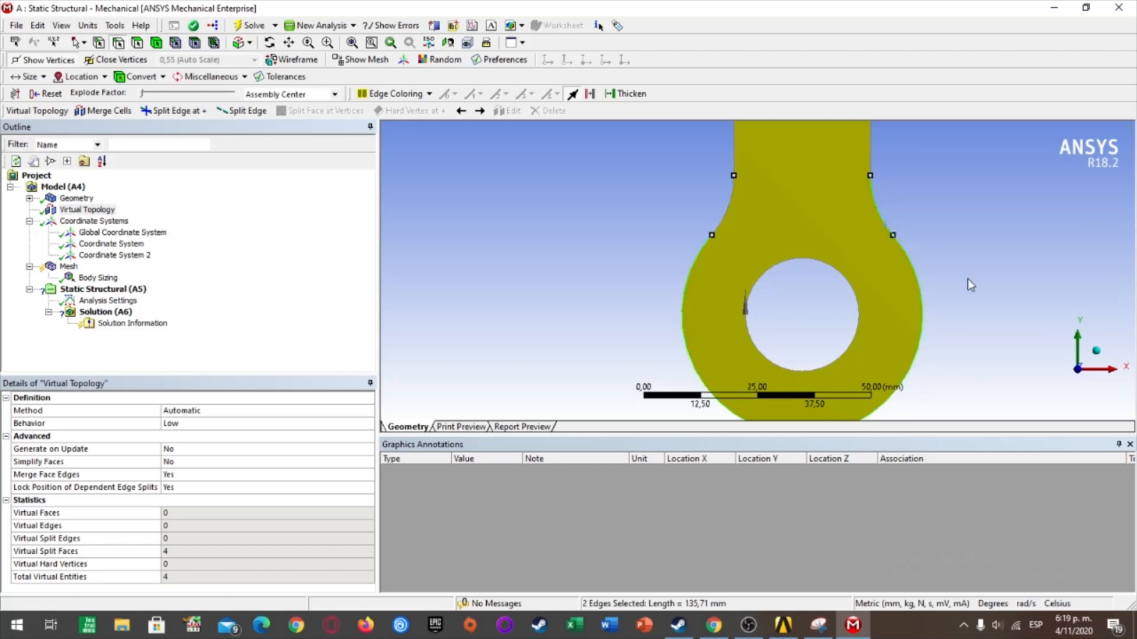
{"action": "left_click", "coordinate": [103, 111]}
{"action": "left_click", "coordinate": [729, 214]}
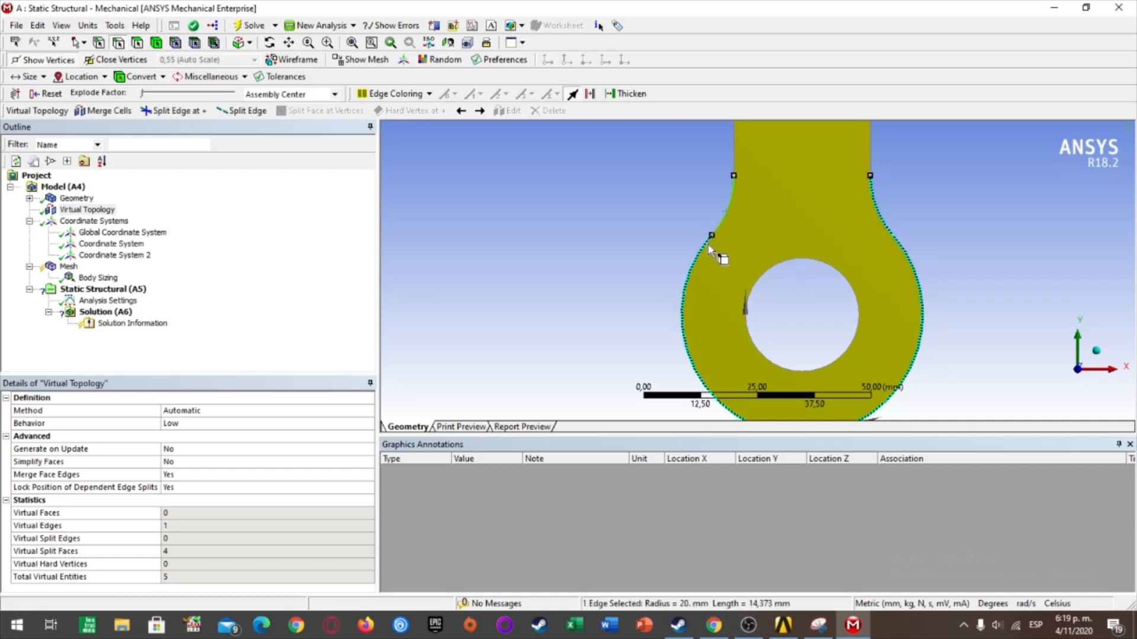
{"action": "left_click", "coordinate": [708, 244]}
{"action": "left_click", "coordinate": [725, 219], "text": "ctrl"}
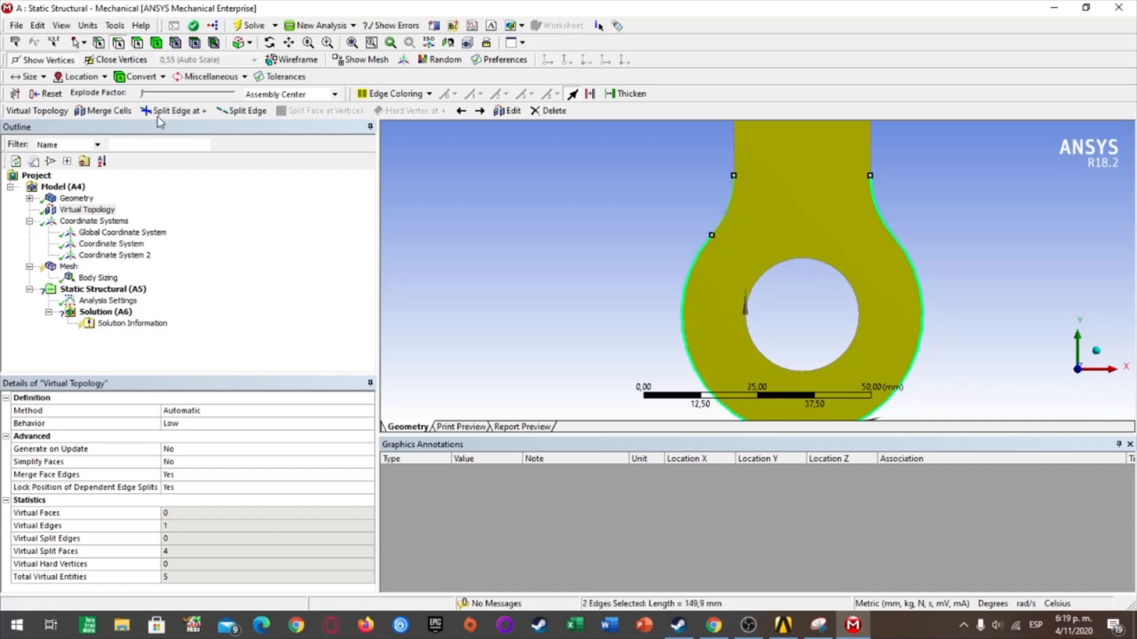
{"action": "left_click", "coordinate": [104, 111]}
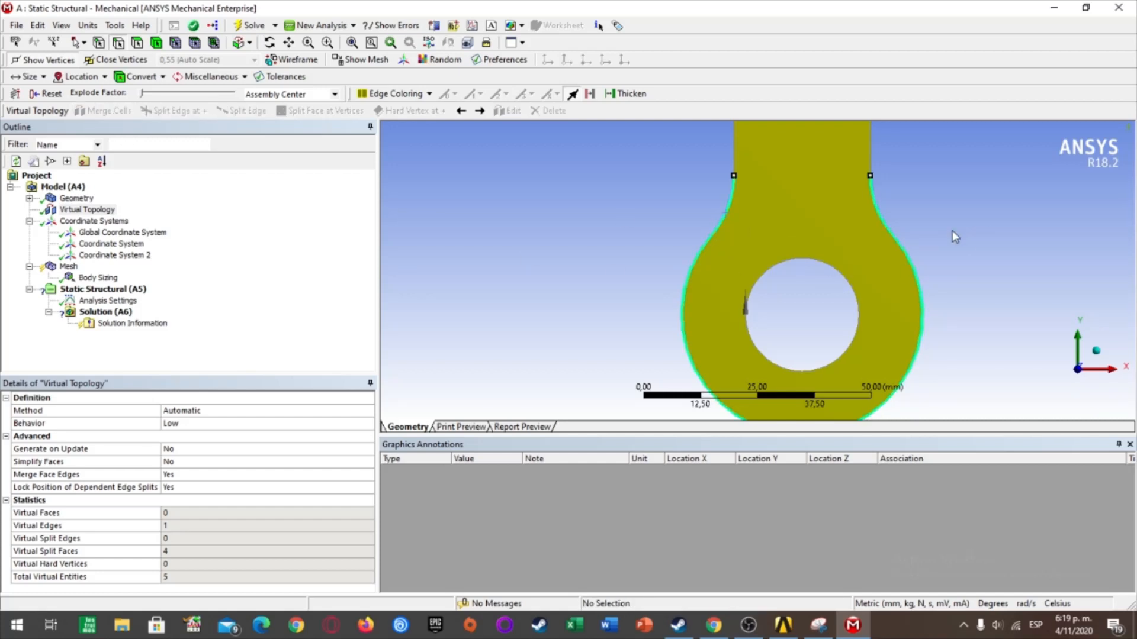
- Split the left lug's hole edge in half, splitting the upper half into quarter arcs and each upper quarter in half again
{"action": "left_click", "coordinate": [796, 266]}
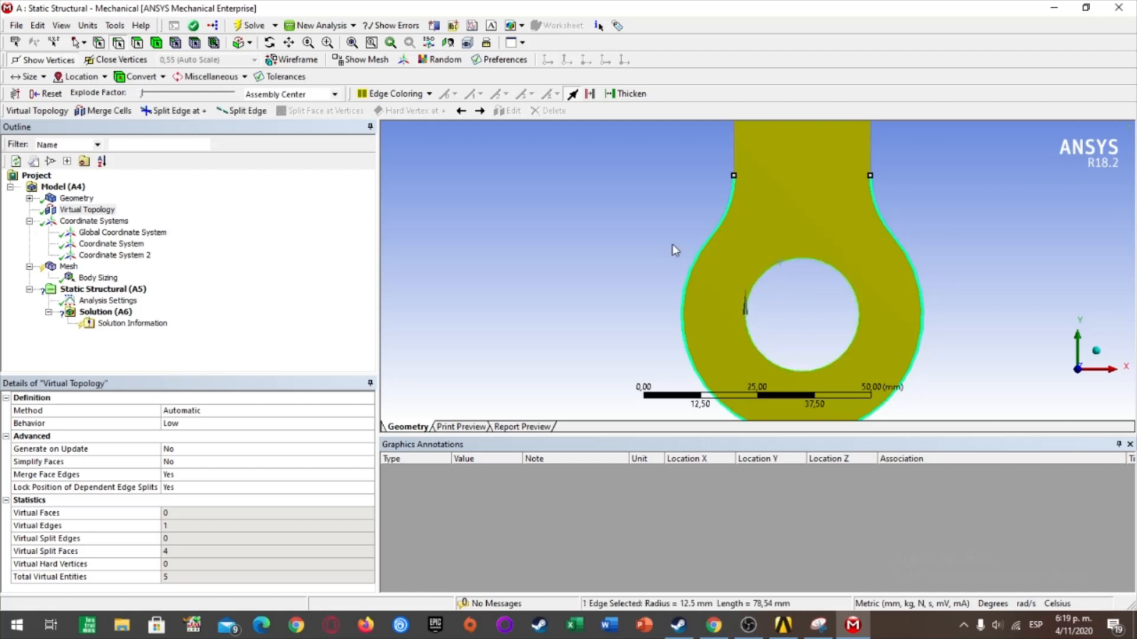
{"action": "left_click", "coordinate": [241, 111]}
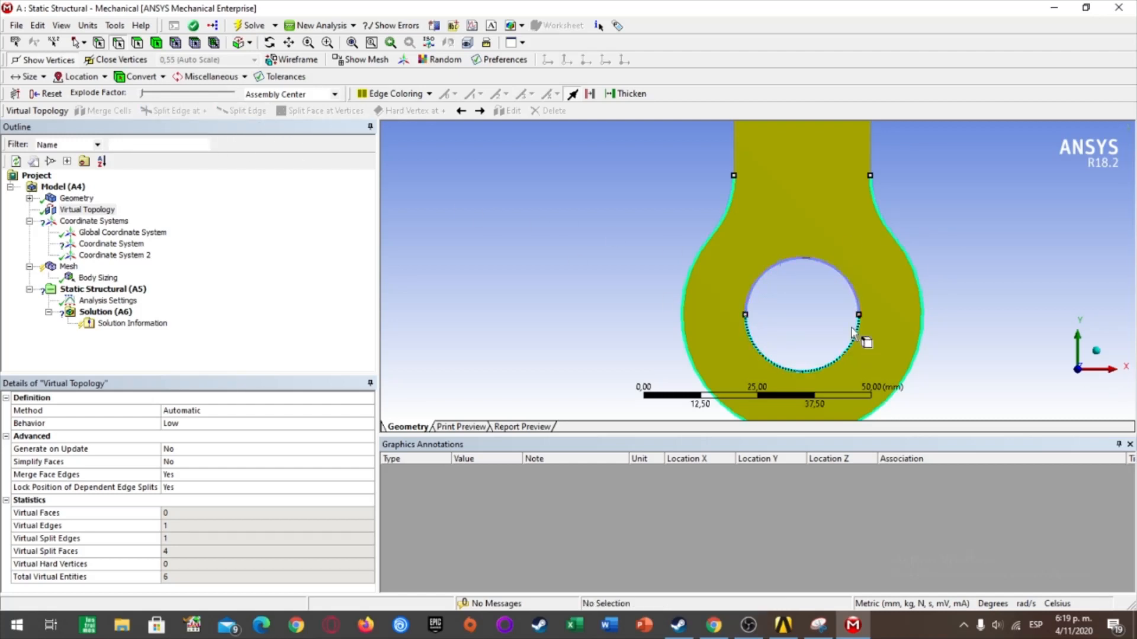
{"action": "left_click", "coordinate": [833, 265]}
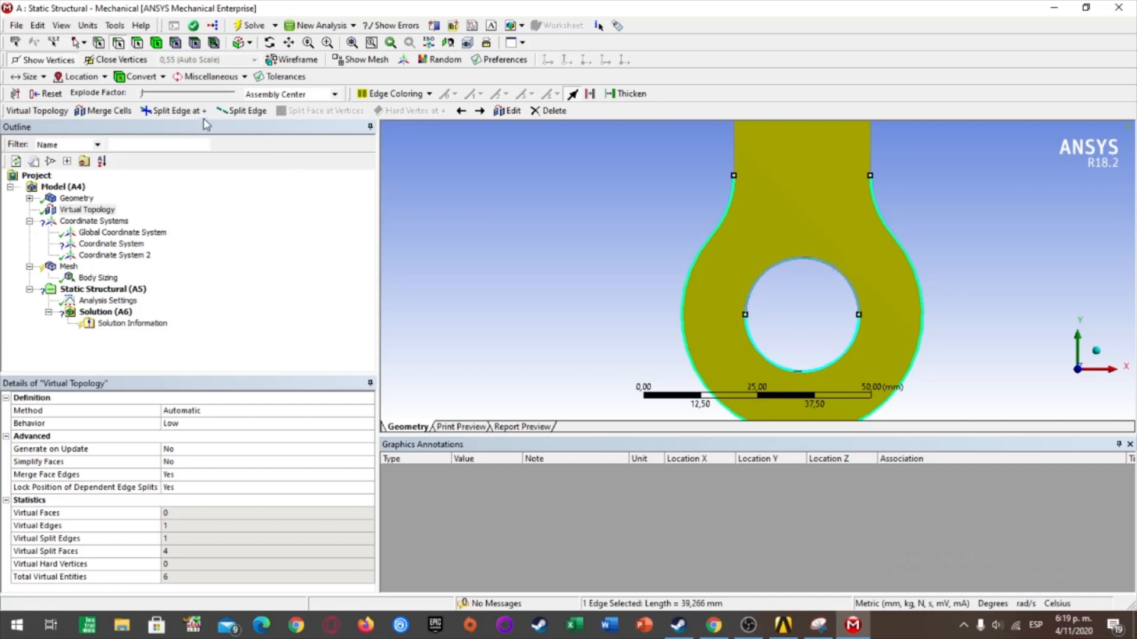
{"action": "left_click", "coordinate": [241, 111]}
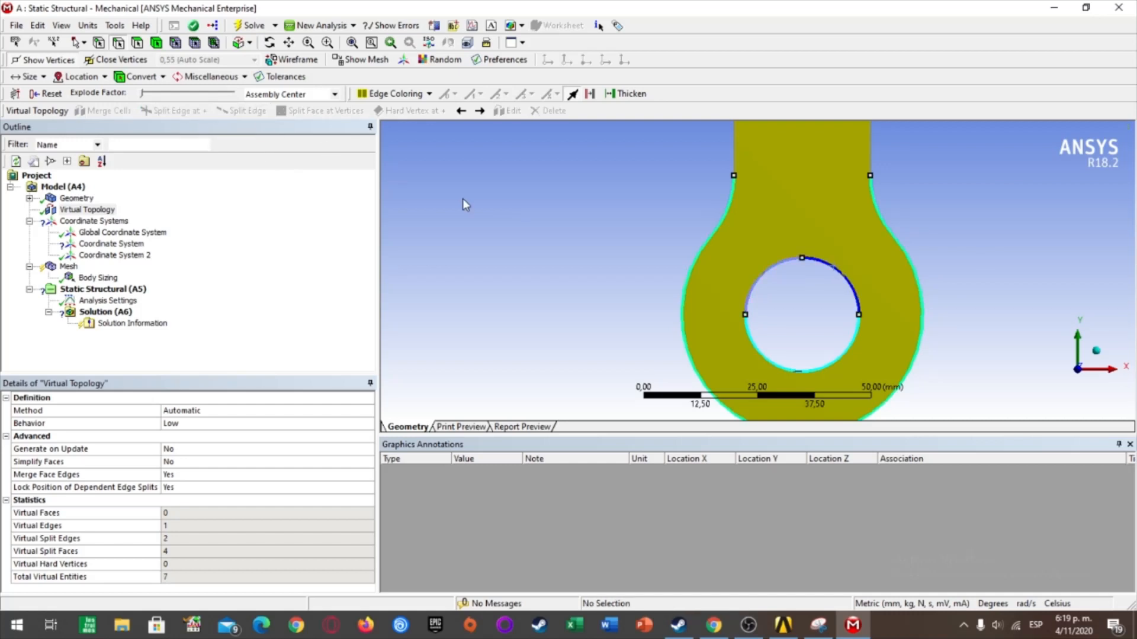
{"action": "left_click", "coordinate": [841, 275]}
{"action": "left_click", "coordinate": [241, 111]}
{"action": "left_click", "coordinate": [766, 272]}
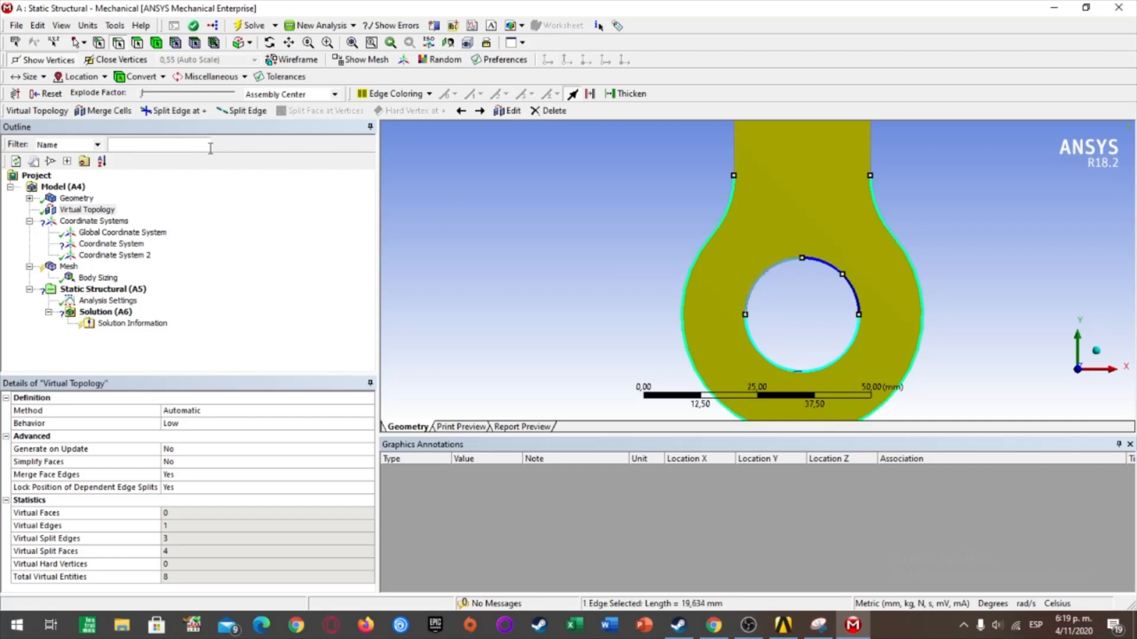
{"action": "left_click", "coordinate": [240, 111]}
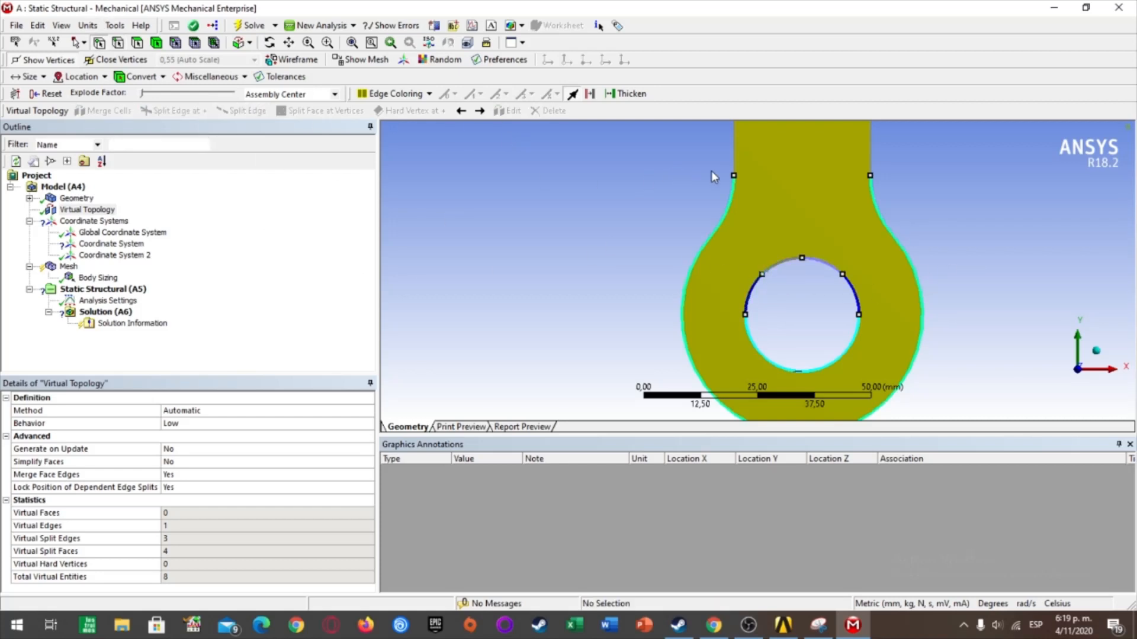
- Split the left leg's face on both sides between the fillet's upper vertex and the diagonal vertex on the hole
{"action": "left_click", "coordinate": [734, 176]}
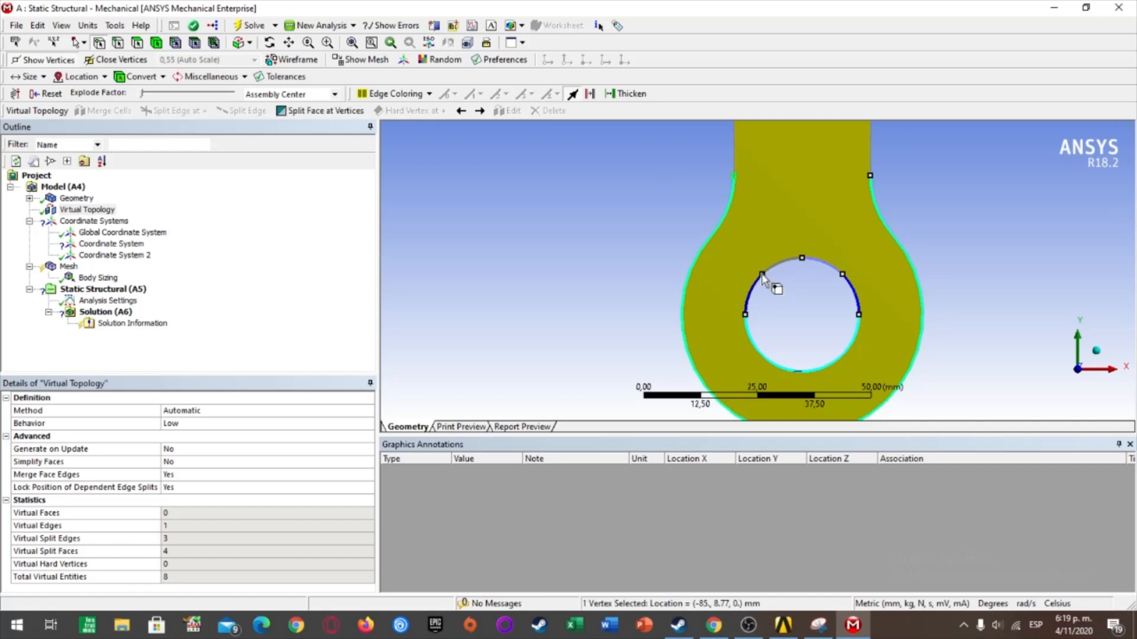
{"action": "left_click", "coordinate": [762, 275]}
{"action": "left_click", "coordinate": [735, 176], "text": "ctrl"}
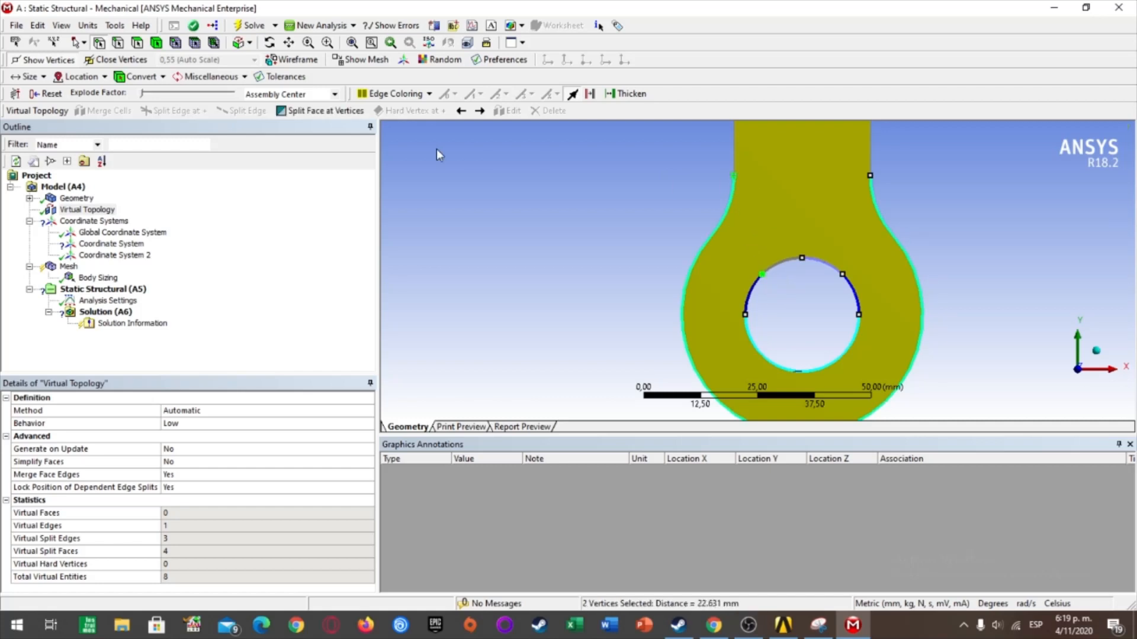
{"action": "left_click", "coordinate": [318, 111]}
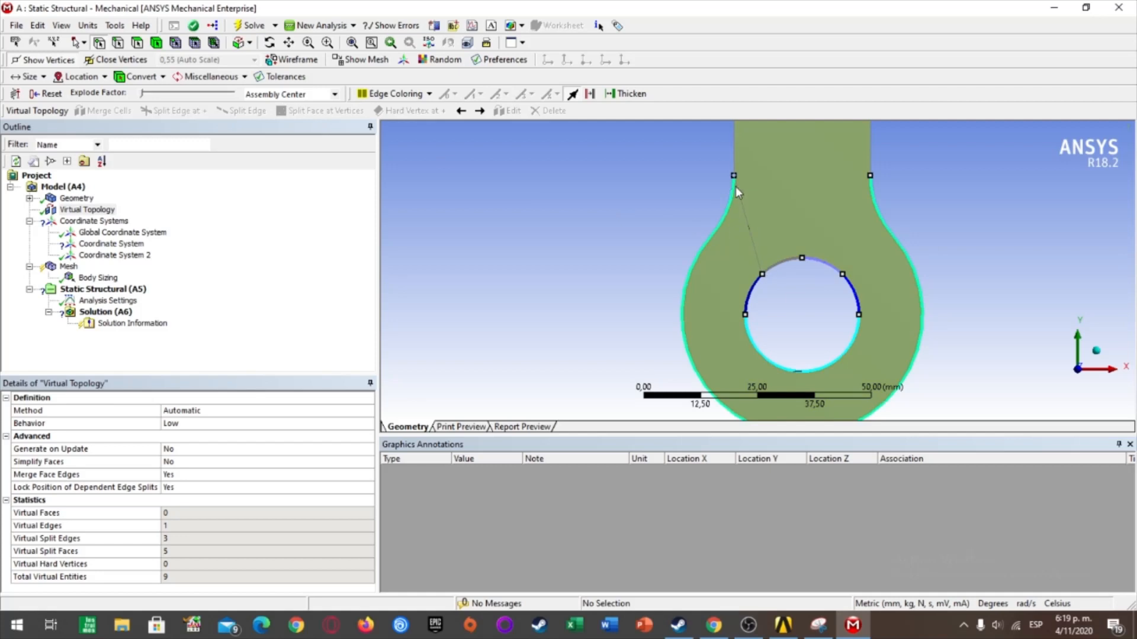
{"action": "left_click", "coordinate": [843, 273]}
{"action": "left_click", "coordinate": [870, 176], "text": "ctrl"}
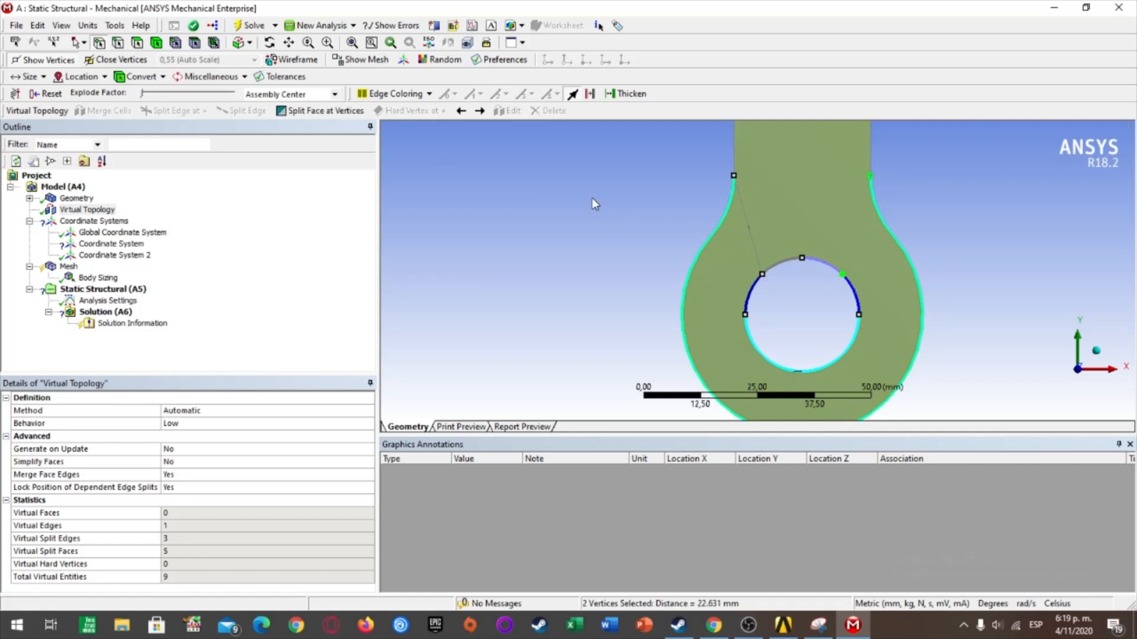
{"action": "left_click", "coordinate": [309, 111]}
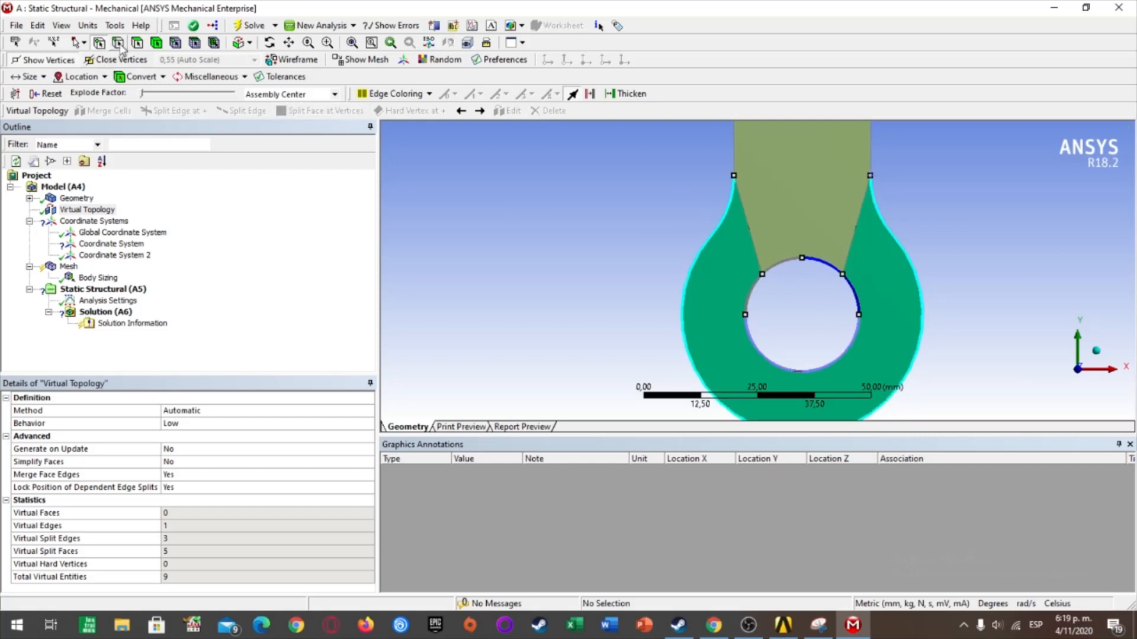
- Merge the left hole's edge segments into one upper and one lower arc that meet at the two face split lines
{"action": "left_click", "coordinate": [857, 299]}
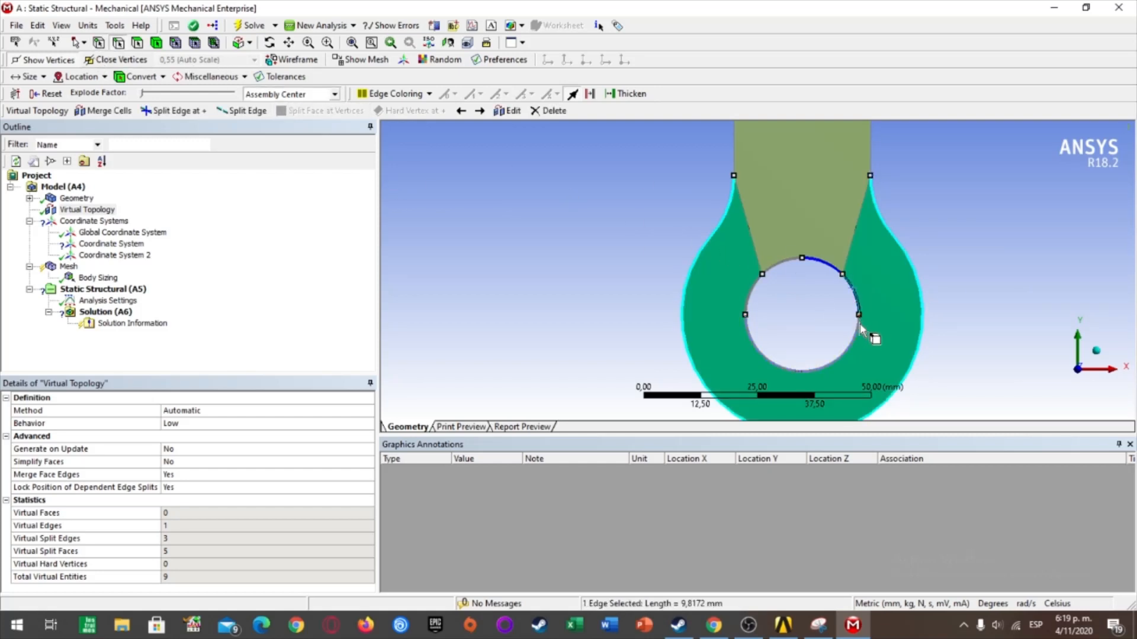
{"action": "left_click", "coordinate": [858, 339], "text": "ctrl"}
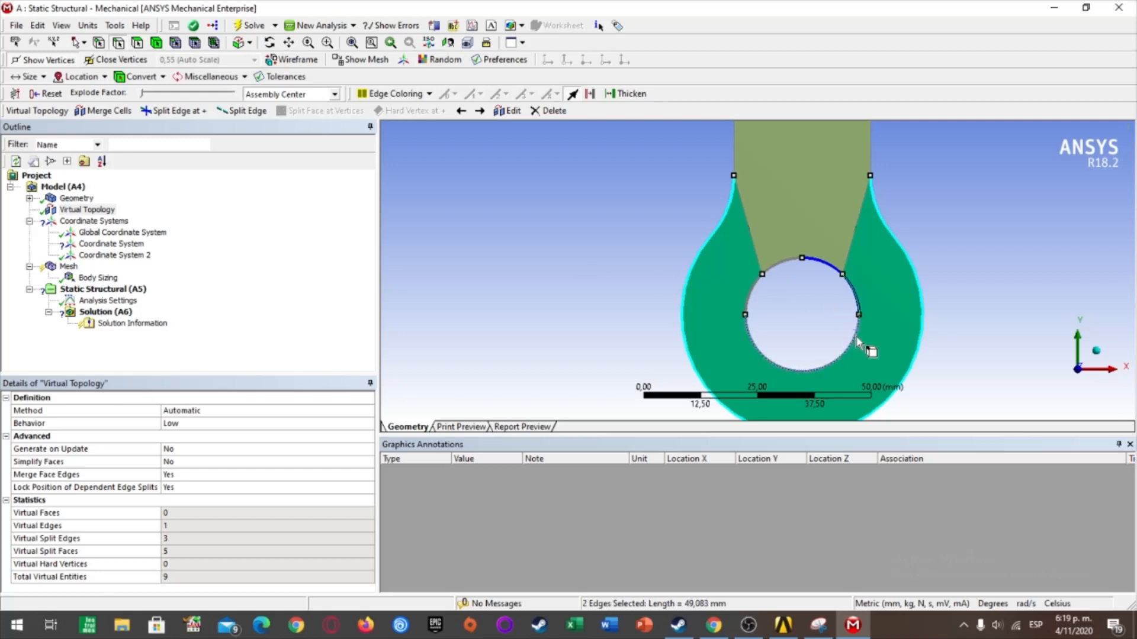
{"action": "left_click", "coordinate": [121, 113]}
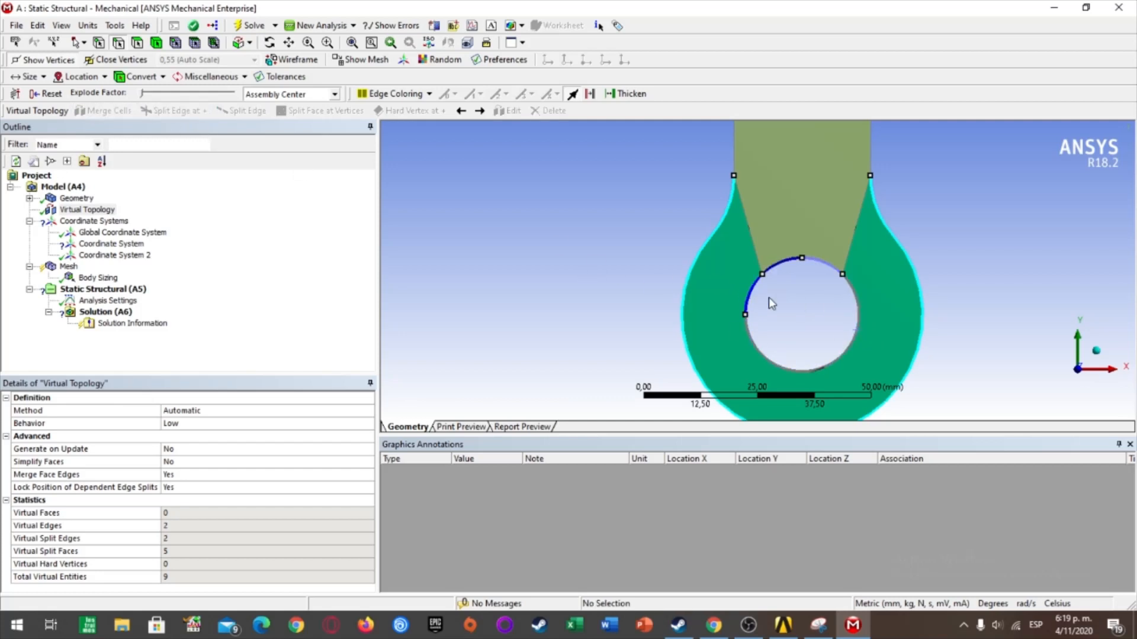
{"action": "left_click", "coordinate": [784, 268]}
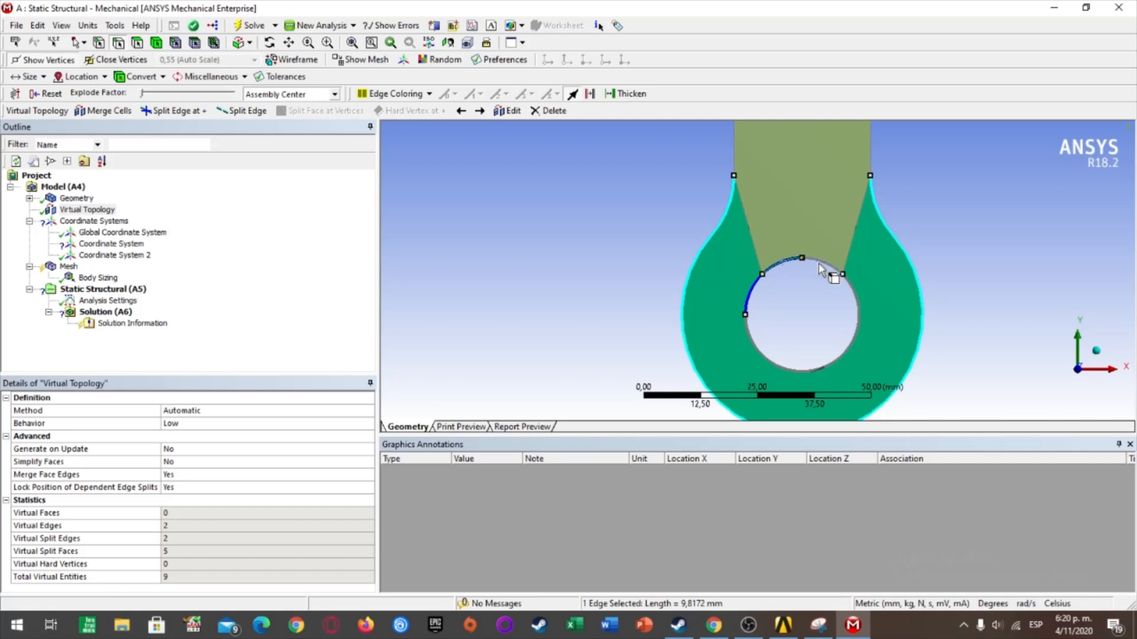
{"action": "left_click", "coordinate": [828, 268], "text": "ctrl"}
{"action": "left_click", "coordinate": [105, 111]}
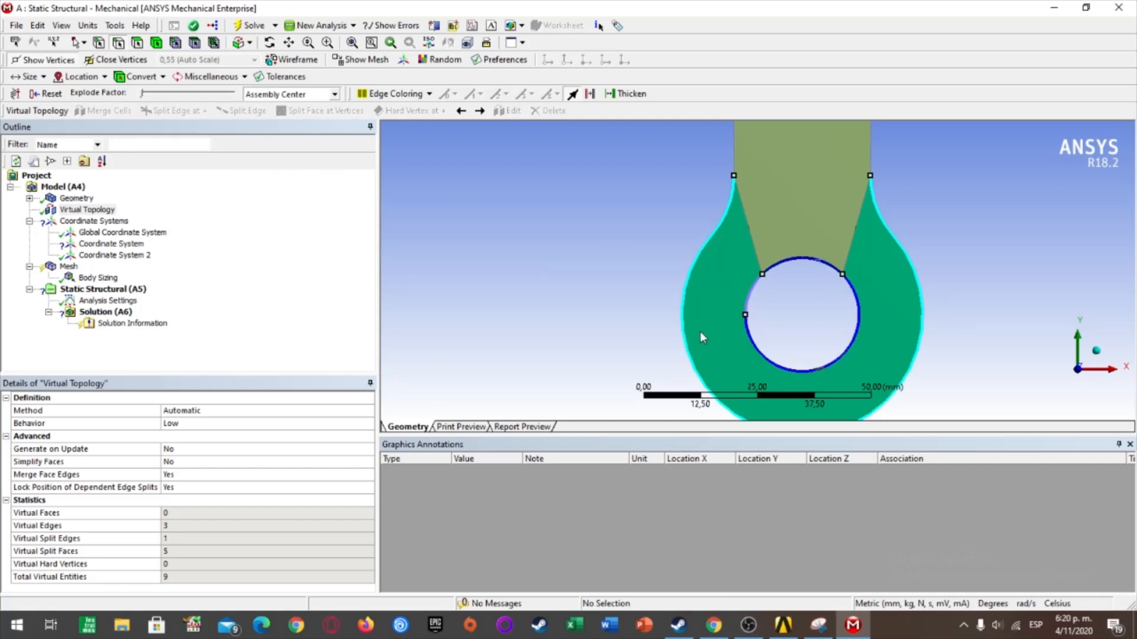
{"action": "left_click", "coordinate": [757, 303]}
{"action": "left_click", "coordinate": [756, 332], "text": "ctrl"}
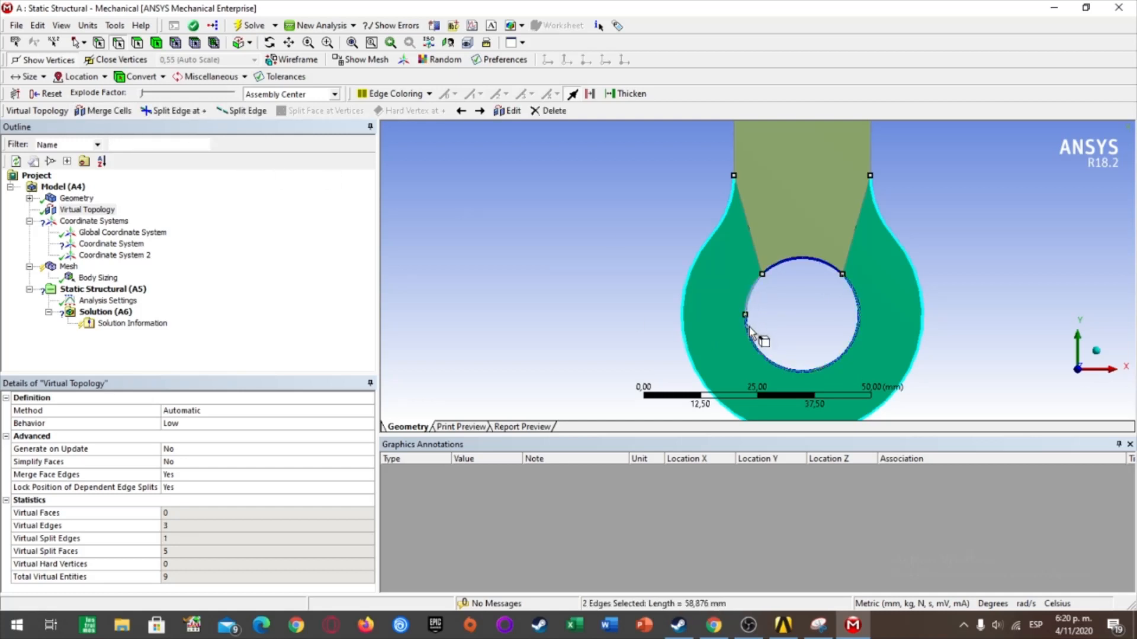
{"action": "left_click", "coordinate": [105, 111]}
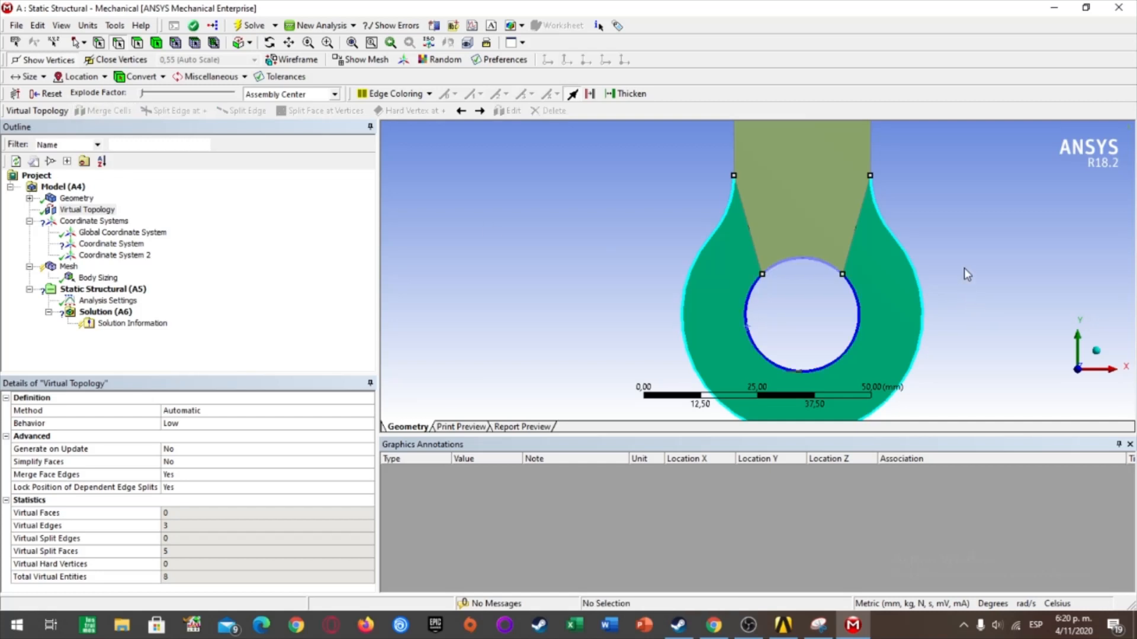
{"action": "scroll", "coordinate": [948, 255], "scroll_direction": "down", "scroll_amount": 3}
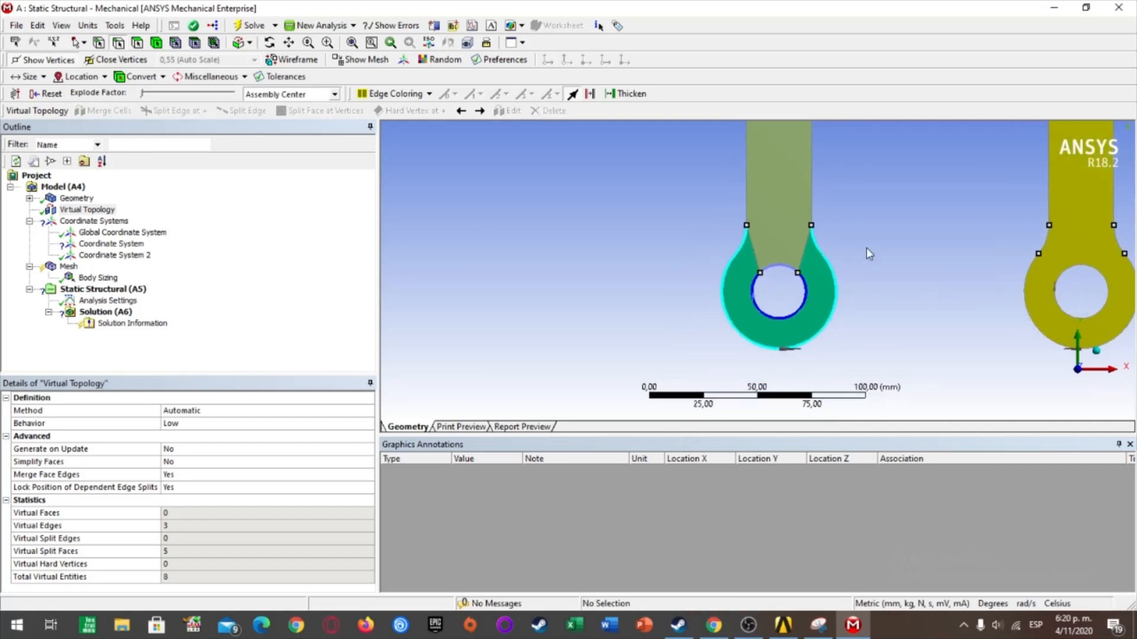
{"action": "scroll", "coordinate": [814, 297], "scroll_direction": "up", "scroll_amount": 2}
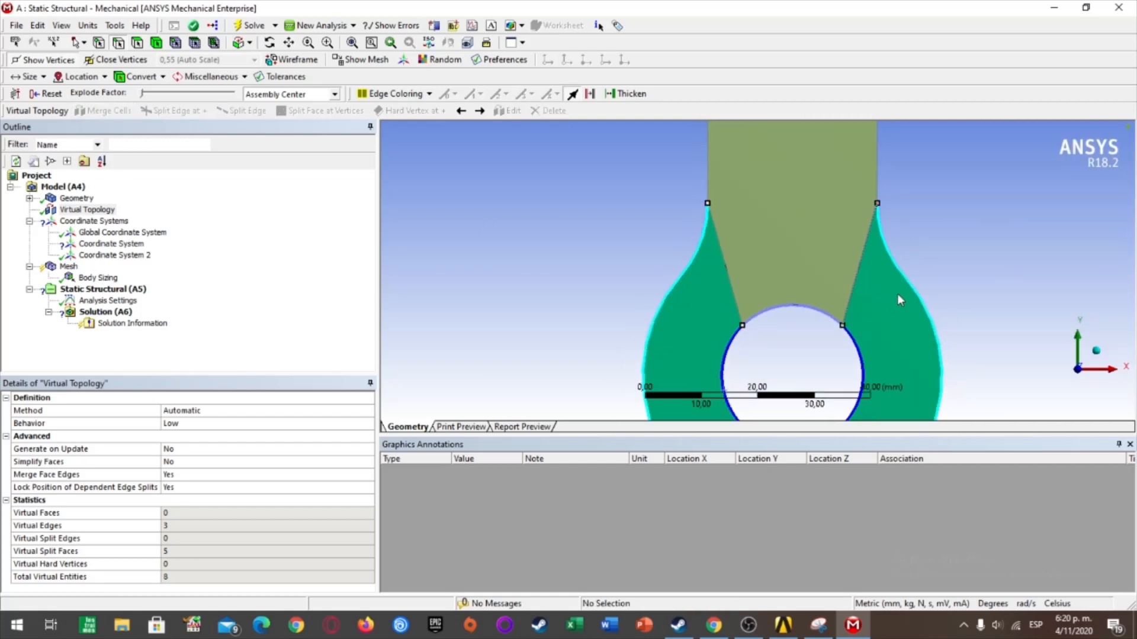
{"action": "scroll", "coordinate": [938, 283], "scroll_direction": "down", "scroll_amount": 4}
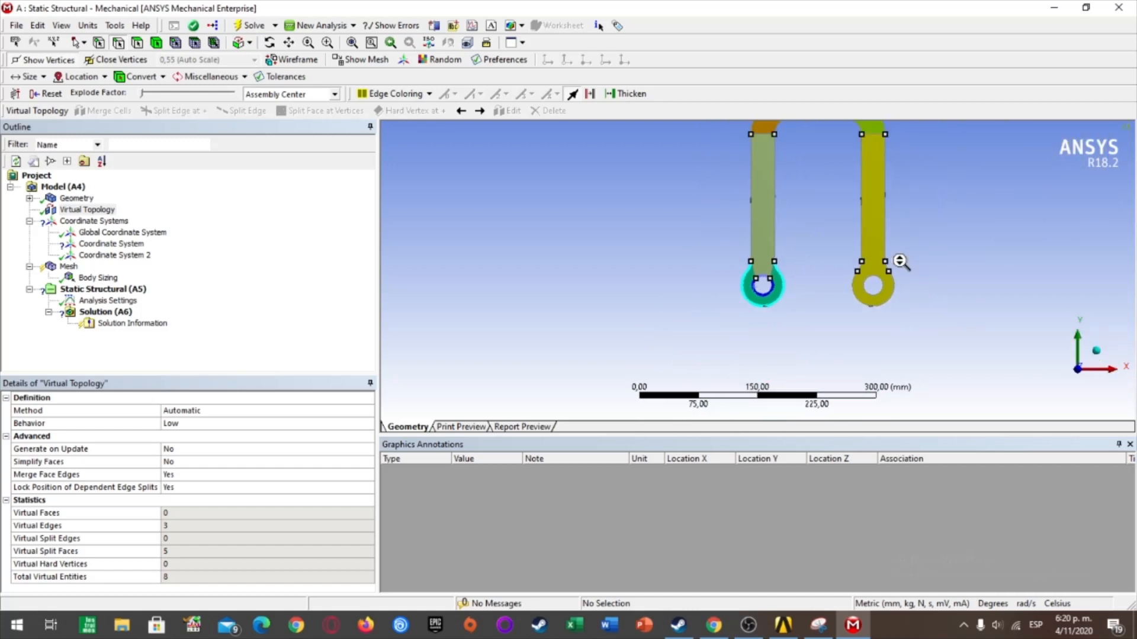
{"action": "scroll", "coordinate": [824, 270], "scroll_direction": "up", "scroll_amount": 4}
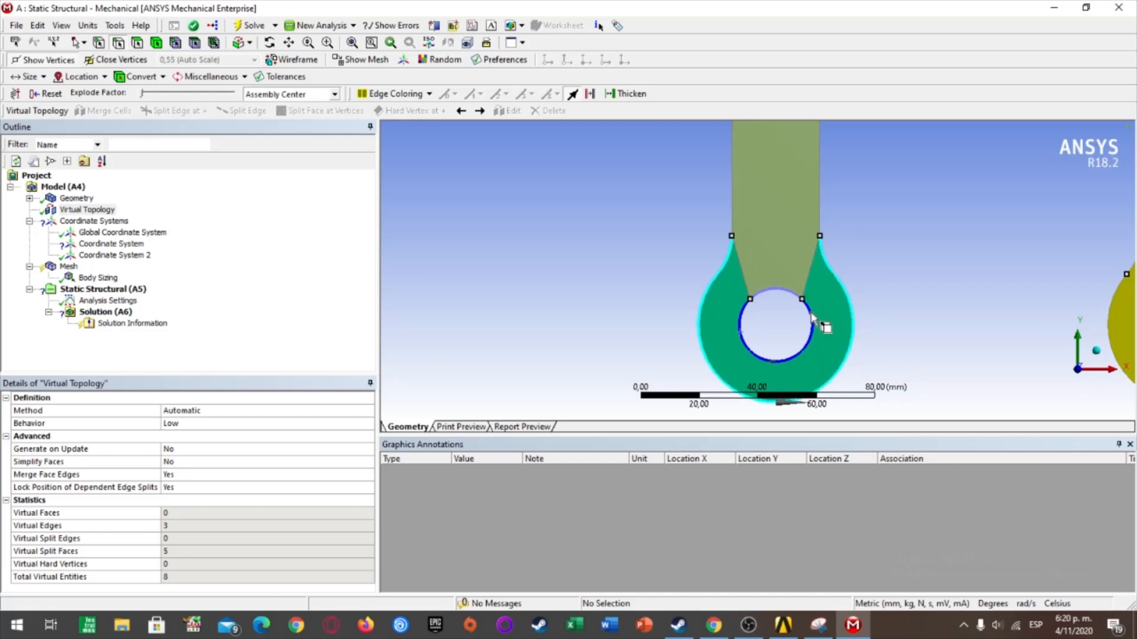
{"action": "scroll", "coordinate": [1045, 308], "scroll_direction": "down", "scroll_amount": 4}
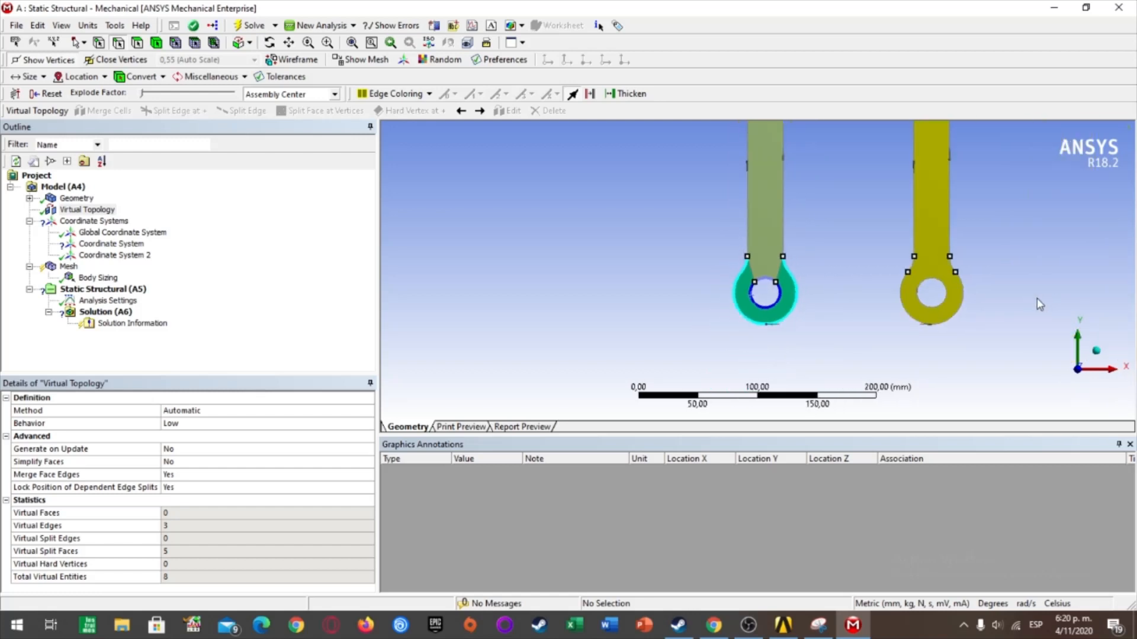
{"action": "scroll", "coordinate": [1004, 255], "scroll_direction": "up", "scroll_amount": 2}
{"action": "scroll", "coordinate": [1089, 324], "scroll_direction": "down", "scroll_amount": 1}
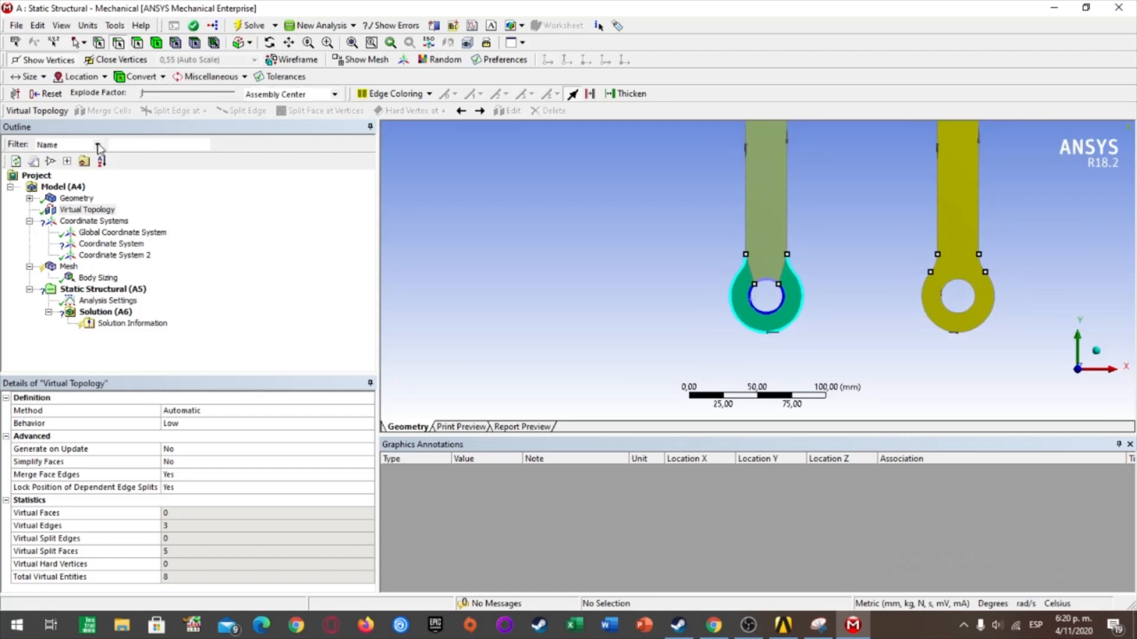
- Split the right lug's hole edge in half, and split its upper half into two quarter arcs
{"action": "left_click", "coordinate": [87, 210]}
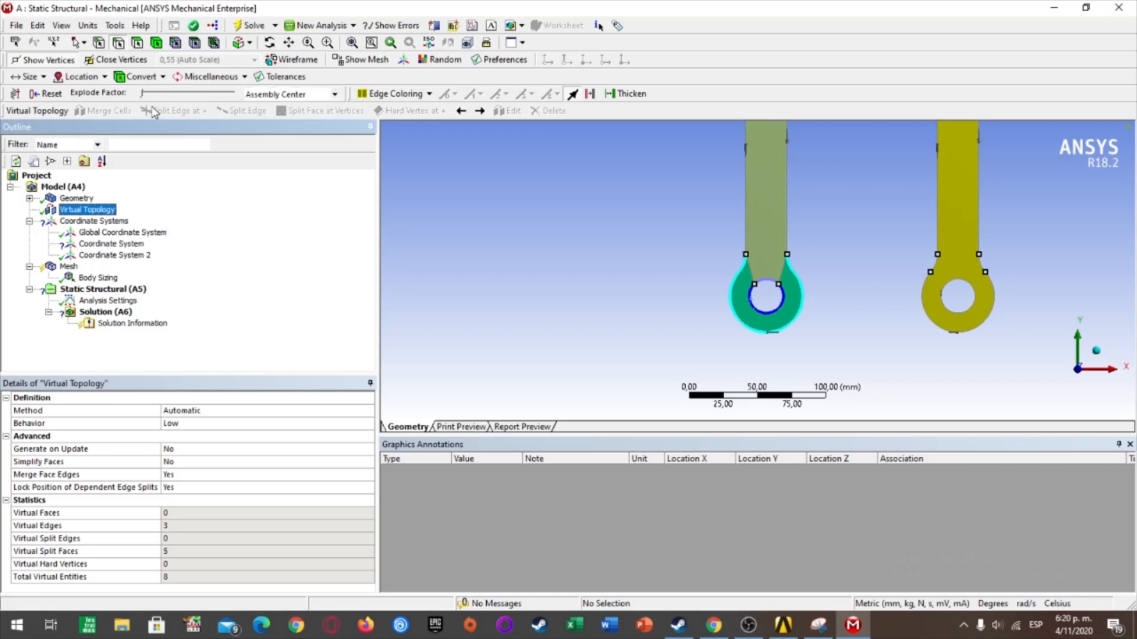
{"action": "left_click", "coordinate": [118, 42]}
{"action": "left_click", "coordinate": [957, 279]}
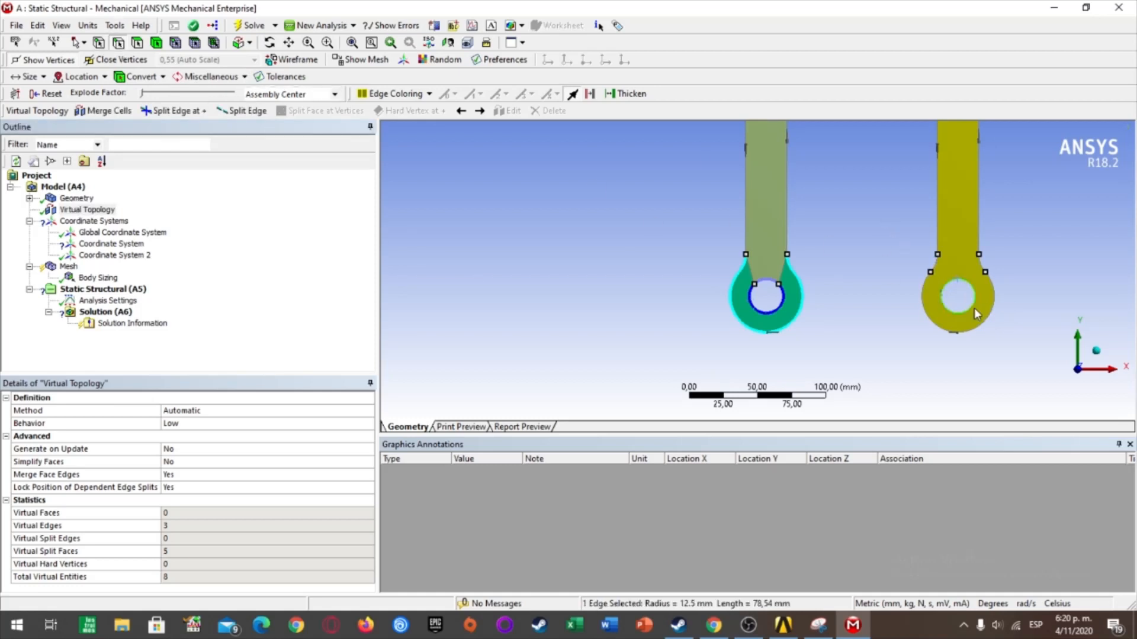
{"action": "left_click", "coordinate": [237, 111]}
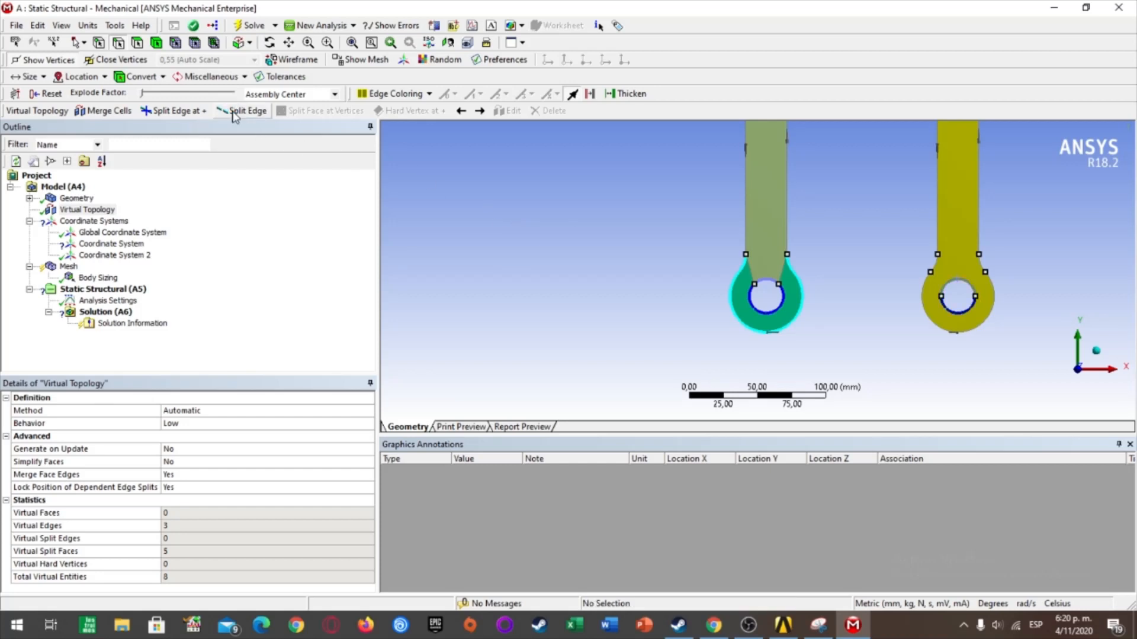
{"action": "left_click", "coordinate": [967, 289]}
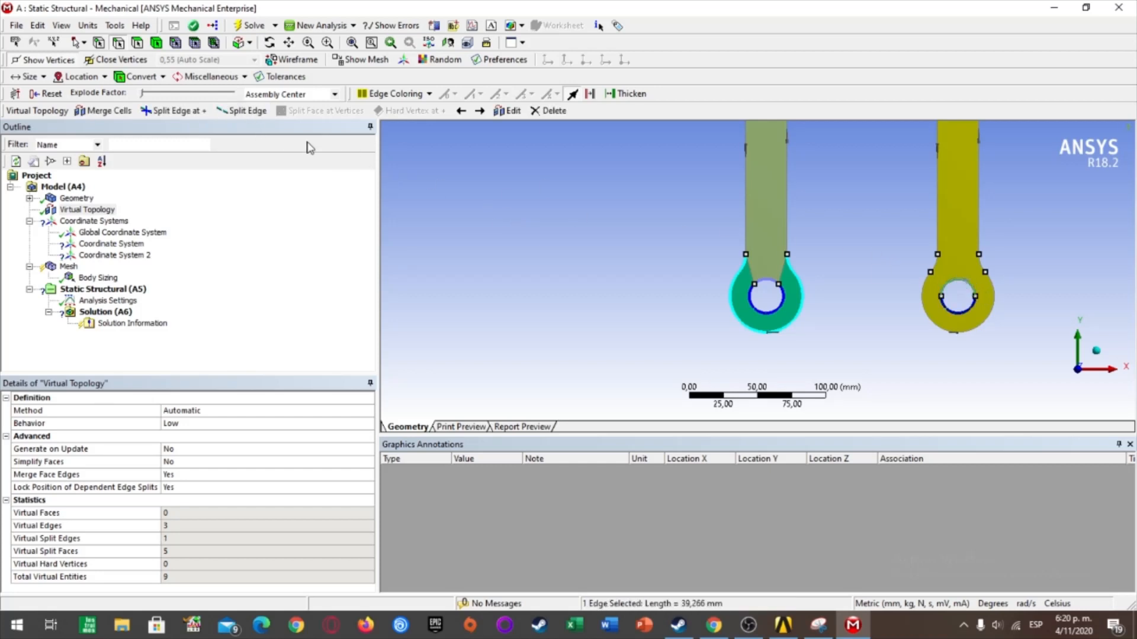
{"action": "left_click", "coordinate": [243, 110]}
- Split each of the two upper quarter arcs of the right lug's hole in half
{"action": "right_click_drag", "start_coordinate": [904, 235], "coordinate": [992, 335]}
{"action": "left_click", "coordinate": [861, 303]}
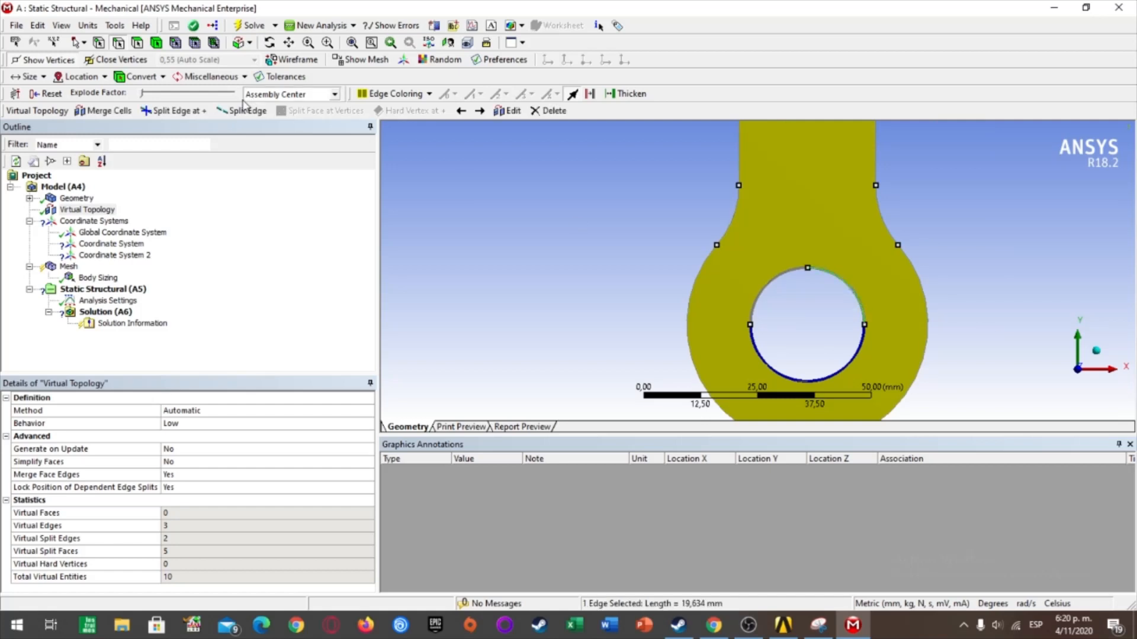
{"action": "left_click", "coordinate": [243, 111]}
{"action": "left_click", "coordinate": [784, 287]}
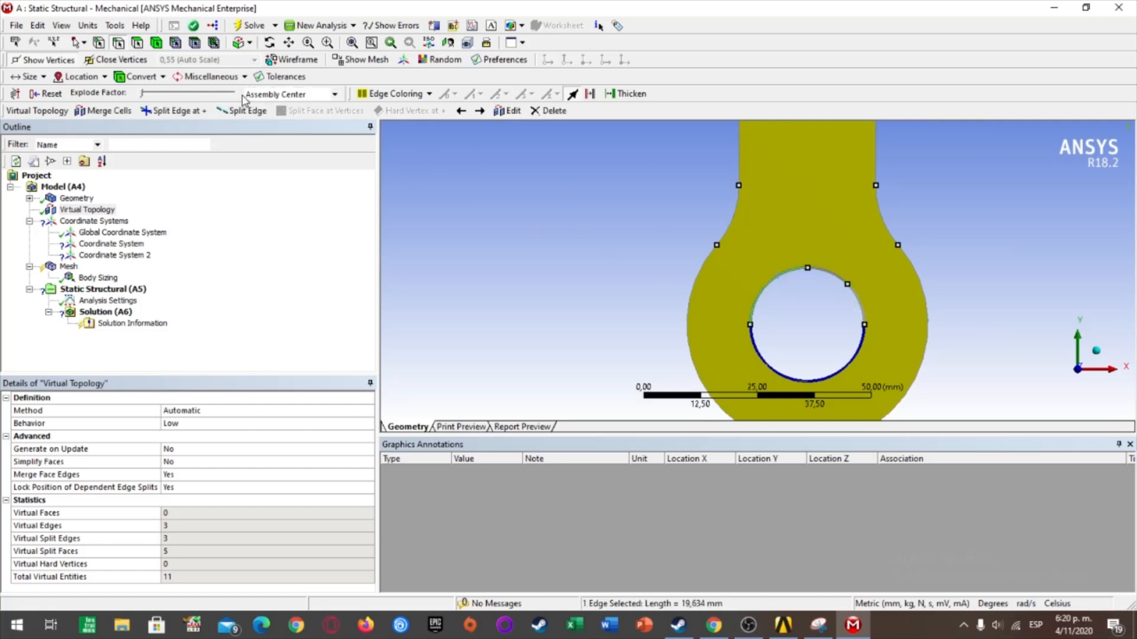
{"action": "left_click", "coordinate": [243, 110]}
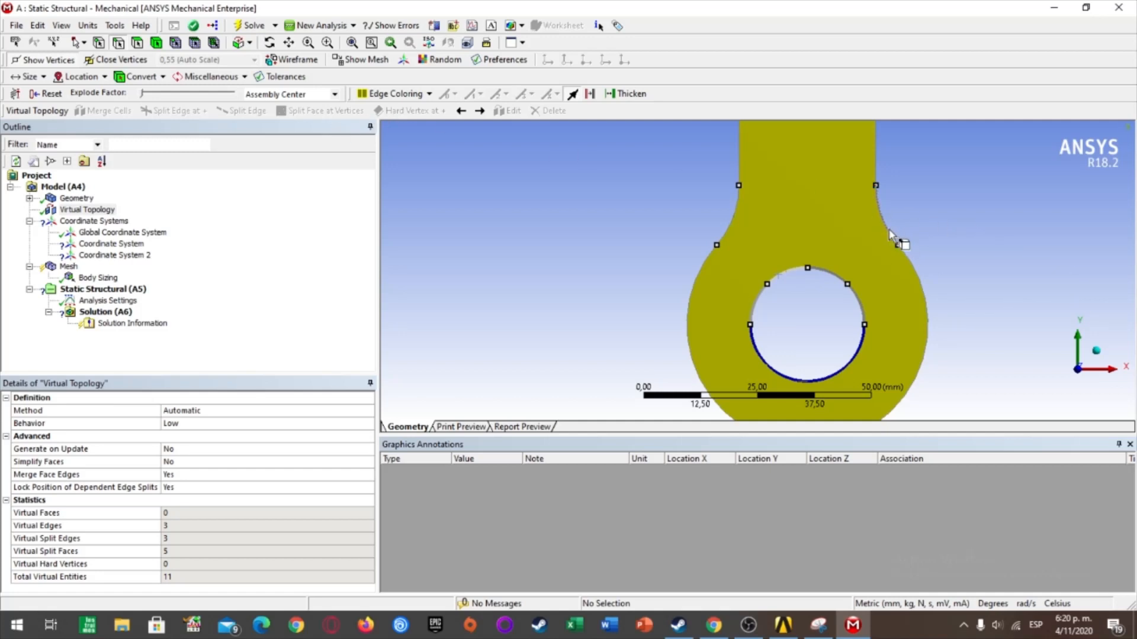
- Merge the outer arc and both fillet edges around the right leg's lug into a single virtual edge
{"action": "left_click", "coordinate": [889, 231]}
{"action": "left_click", "coordinate": [913, 266], "text": "ctrl"}
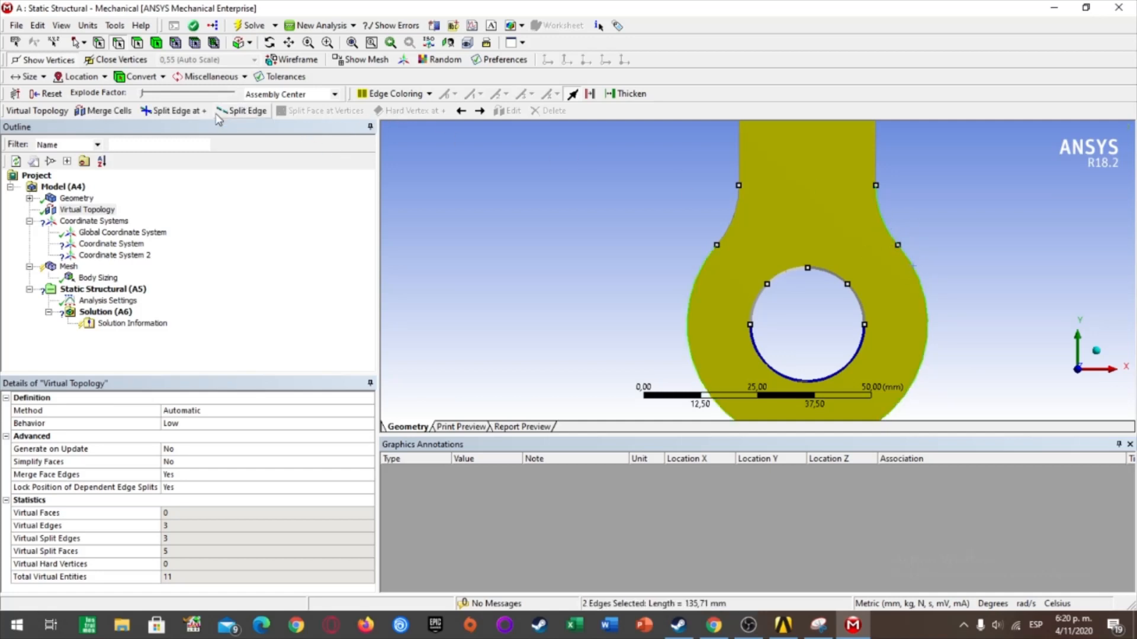
{"action": "left_click", "coordinate": [87, 110]}
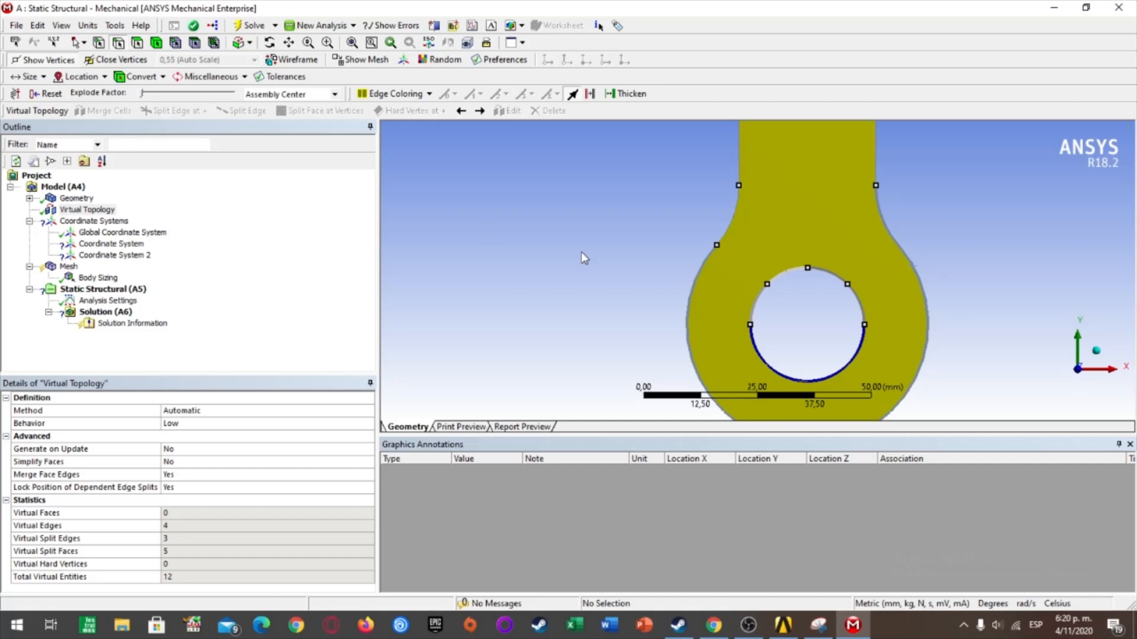
{"action": "left_click", "coordinate": [720, 236]}
{"action": "left_click", "coordinate": [717, 268], "text": "ctrl"}
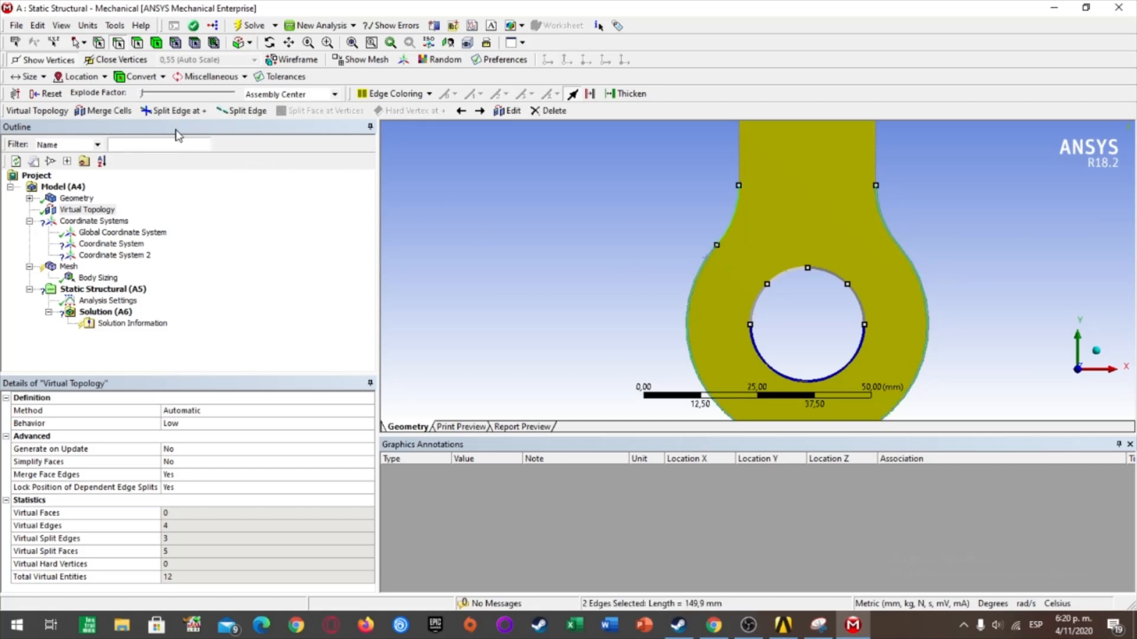
{"action": "left_click", "coordinate": [110, 111]}
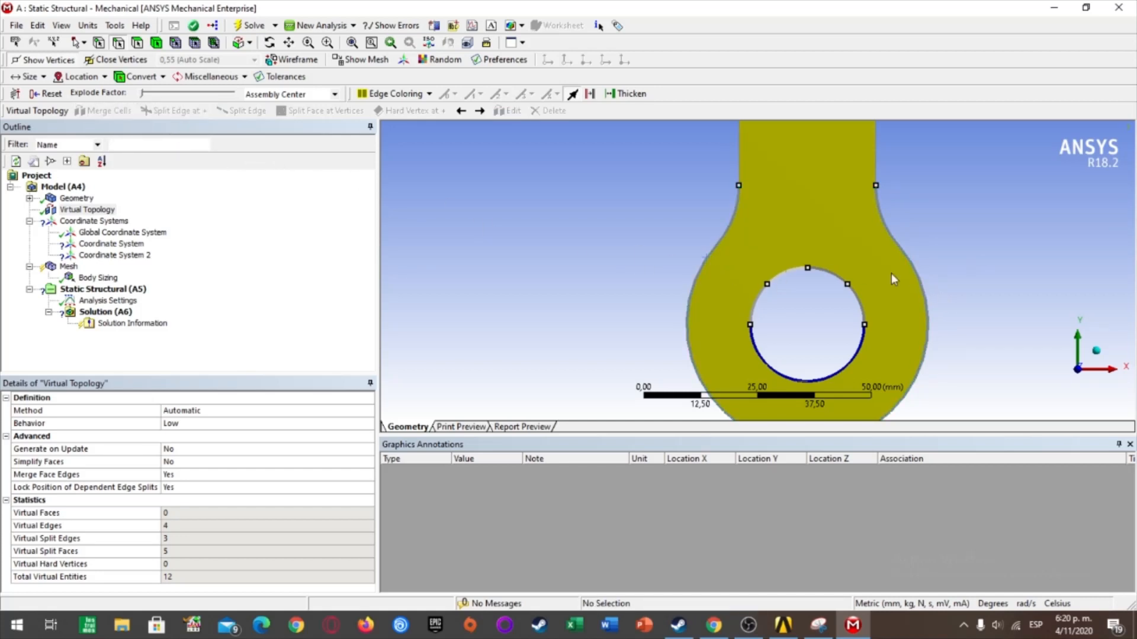
- Split the right leg's face on both sides between the fillet's upper vertex and the diagonal vertex on the hole
{"action": "left_click", "coordinate": [876, 186]}
{"action": "left_click", "coordinate": [847, 284], "text": "ctrl"}
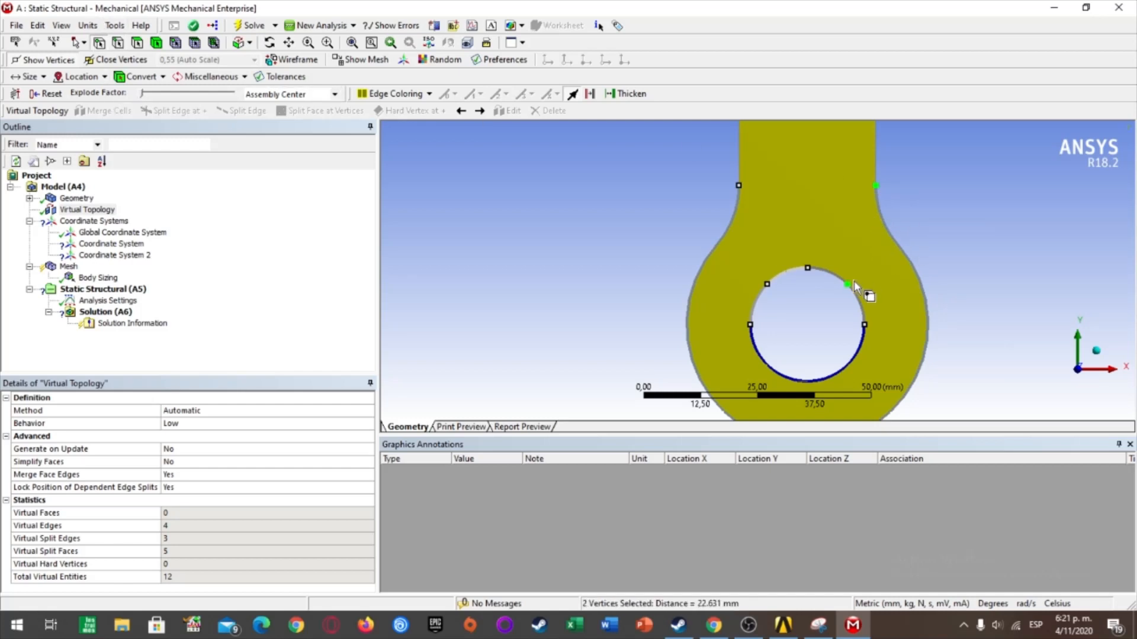
{"action": "left_click", "coordinate": [286, 111]}
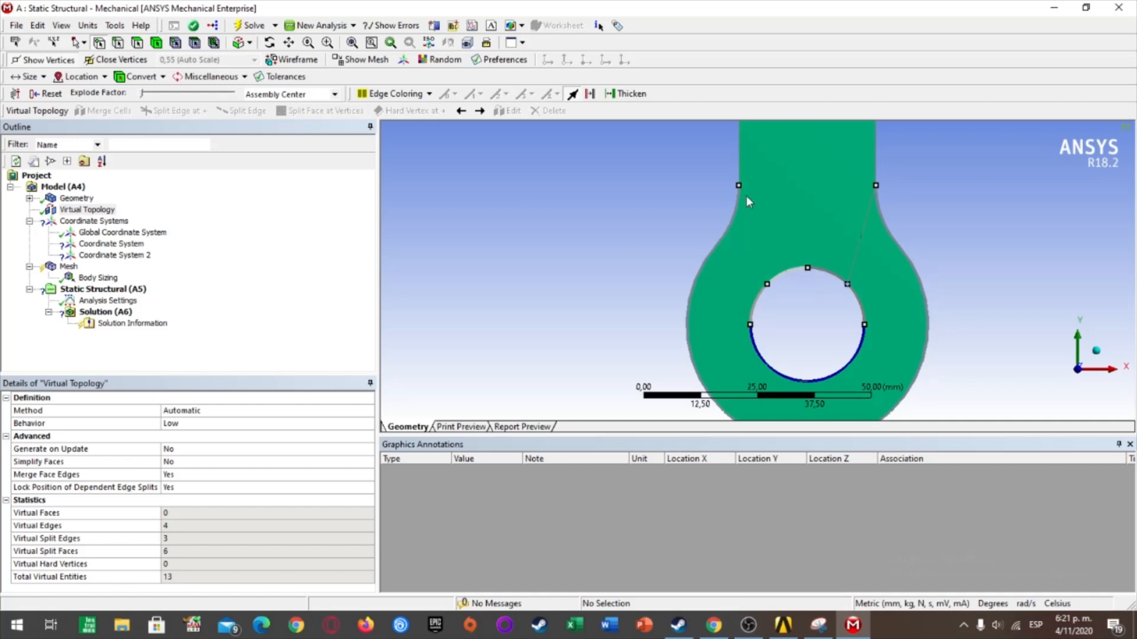
{"action": "left_click", "coordinate": [738, 186]}
{"action": "left_click", "coordinate": [767, 284], "text": "ctrl"}
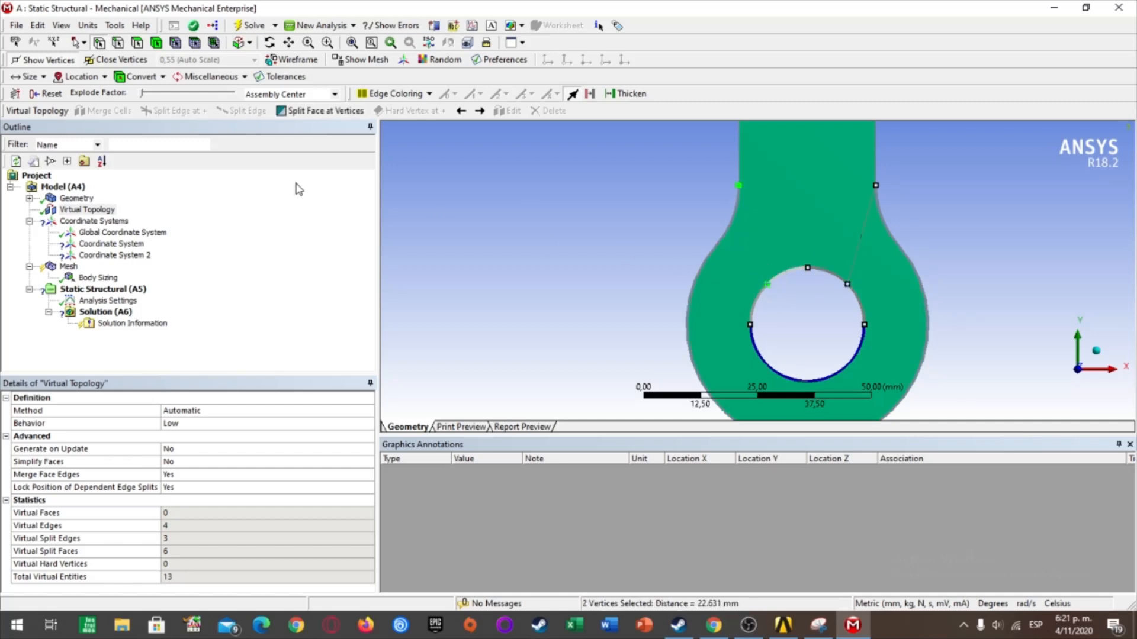
{"action": "left_click", "coordinate": [287, 112]}
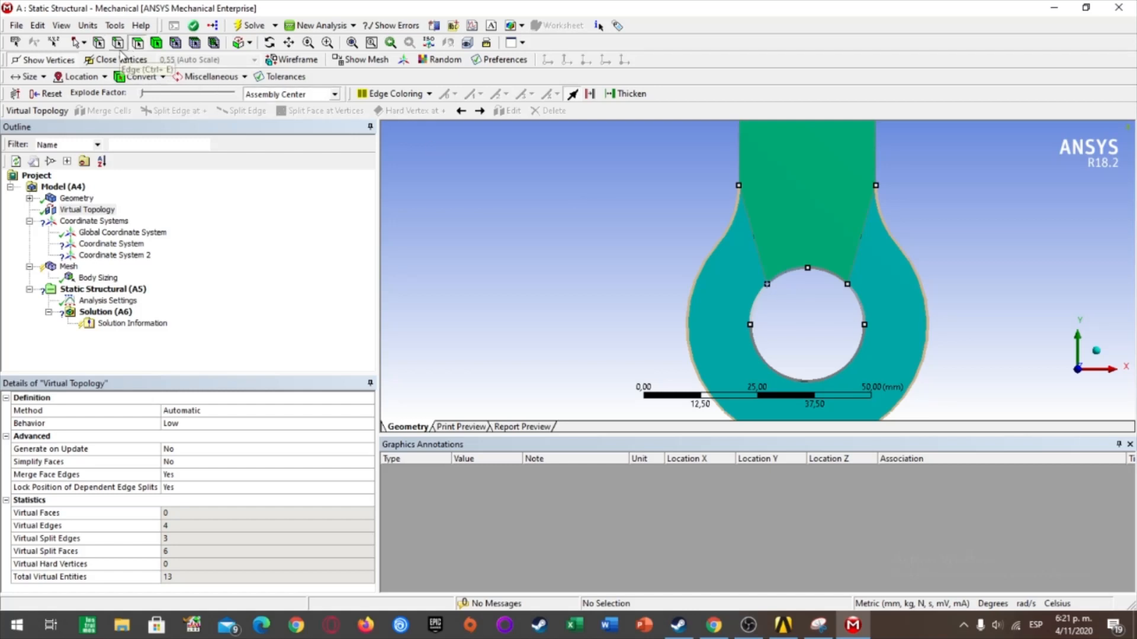
- Merge the right hole's edge segments into one upper and one lower arc that meet at the two face split lines
{"action": "left_click", "coordinate": [790, 272]}
{"action": "left_click", "coordinate": [830, 275], "text": "ctrl"}
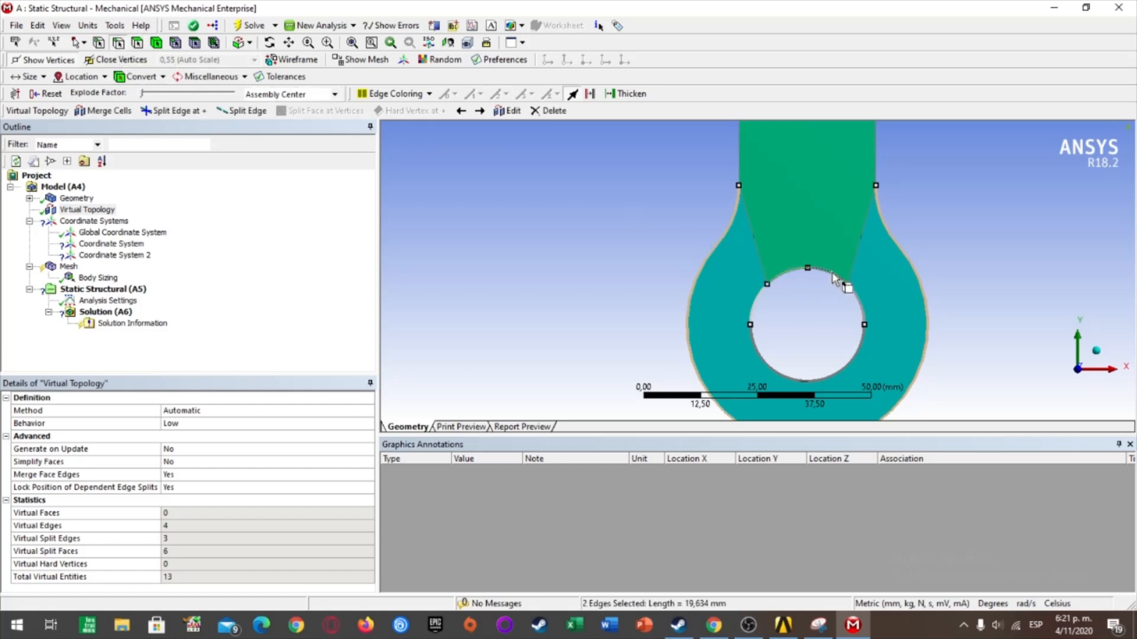
{"action": "left_click", "coordinate": [129, 109]}
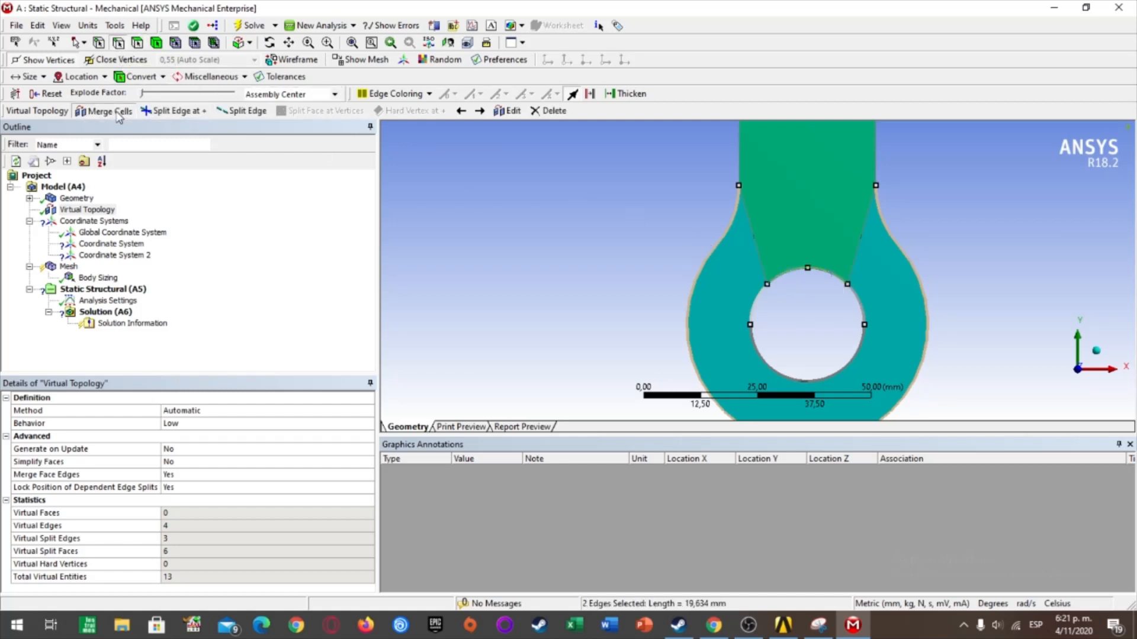
{"action": "left_click", "coordinate": [759, 309]}
{"action": "left_click", "coordinate": [759, 355], "text": "ctrl"}
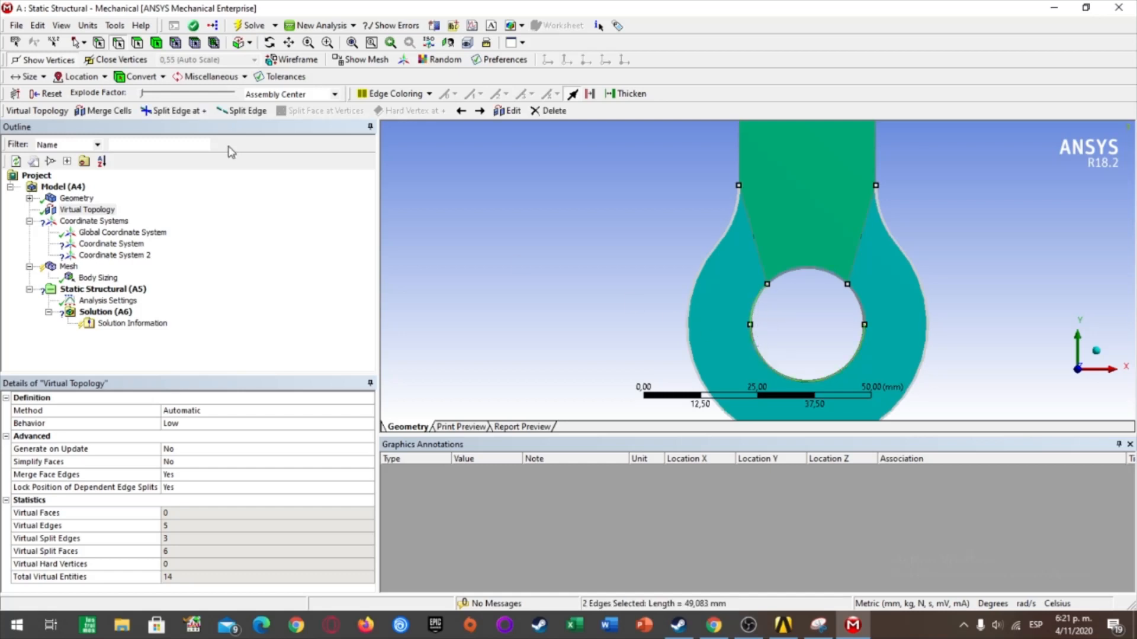
{"action": "left_click", "coordinate": [121, 117]}
{"action": "left_click", "coordinate": [861, 311]}
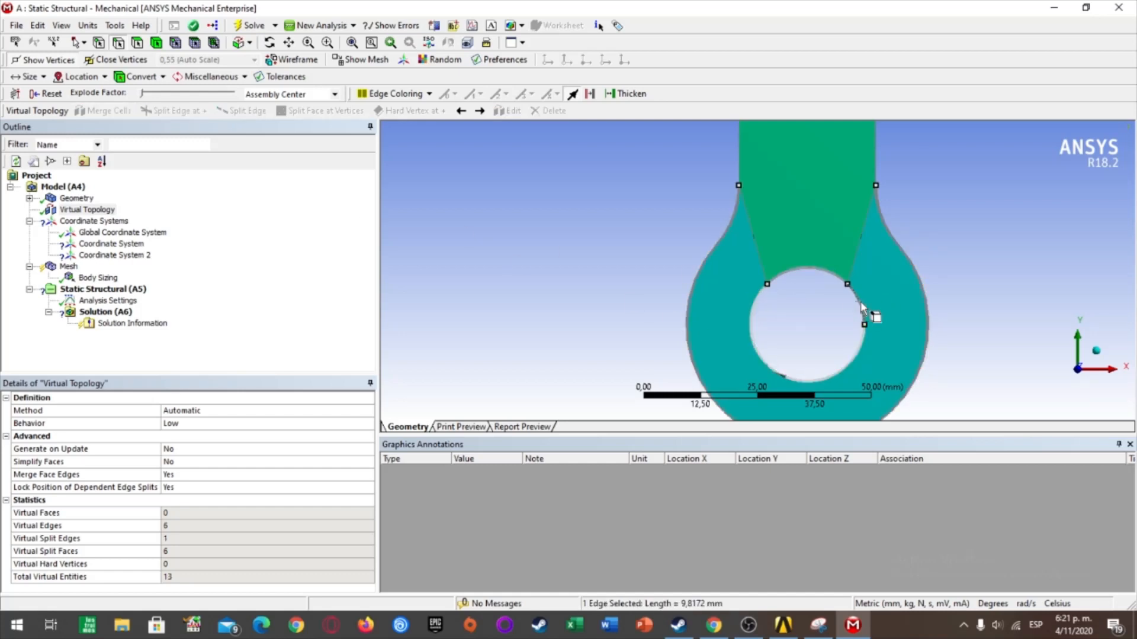
{"action": "left_click", "coordinate": [859, 342], "text": "ctrl"}
{"action": "left_click", "coordinate": [111, 113]}
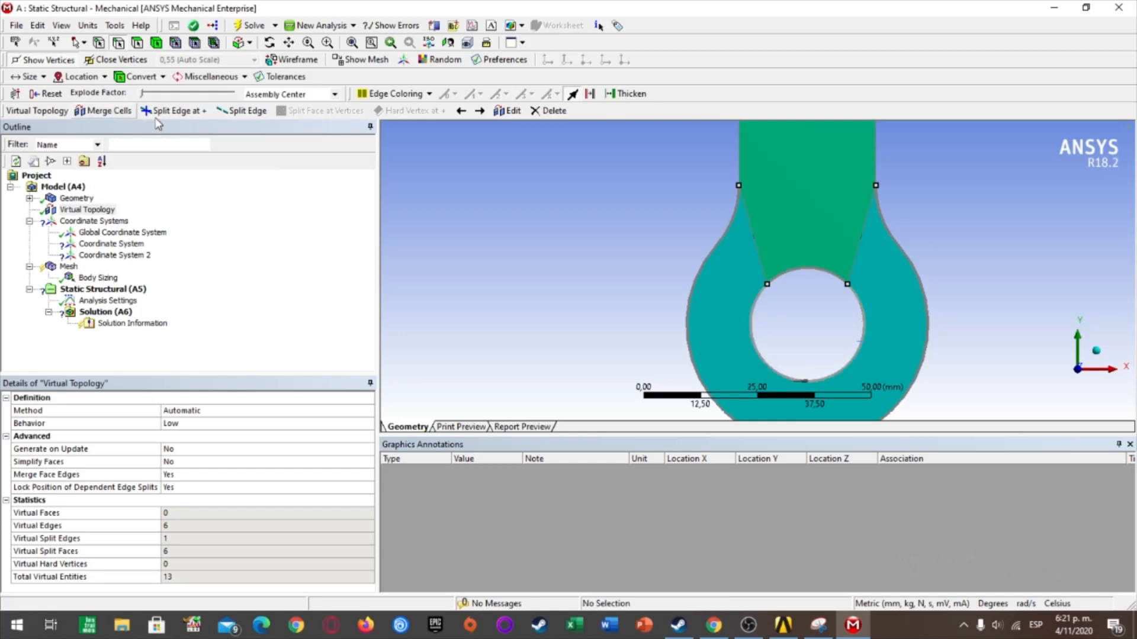
- Examine the face splits and merged edges on both lugs, and the virtual topology across the whole support
{"action": "scroll", "coordinate": [840, 267], "scroll_direction": "down", "scroll_amount": 5}
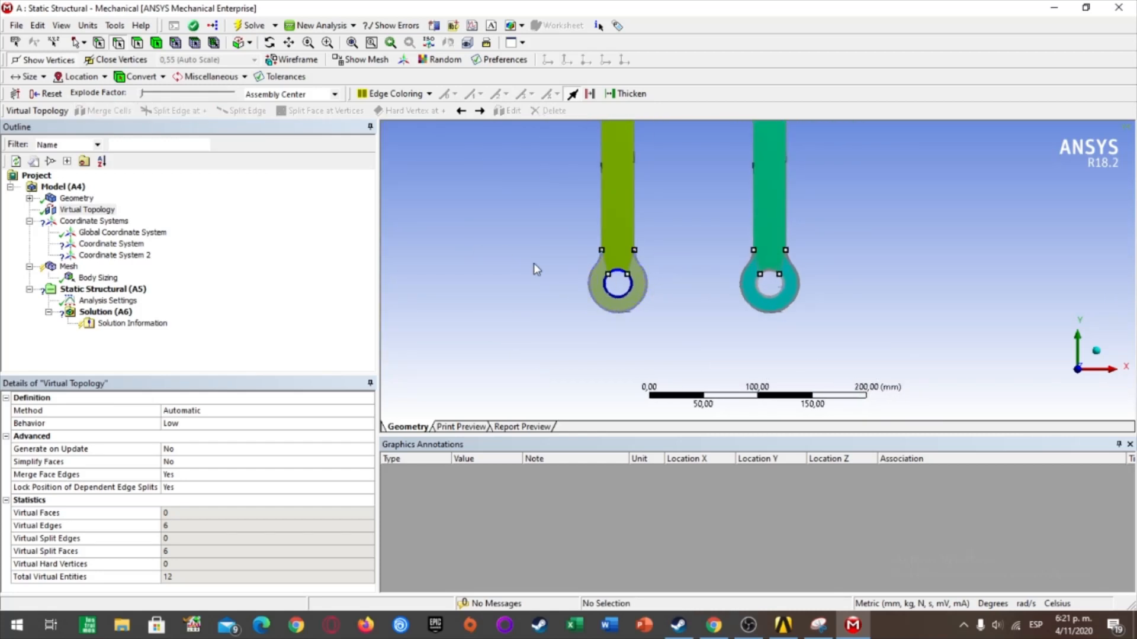
{"action": "scroll", "coordinate": [629, 176], "scroll_direction": "up", "scroll_amount": 6}
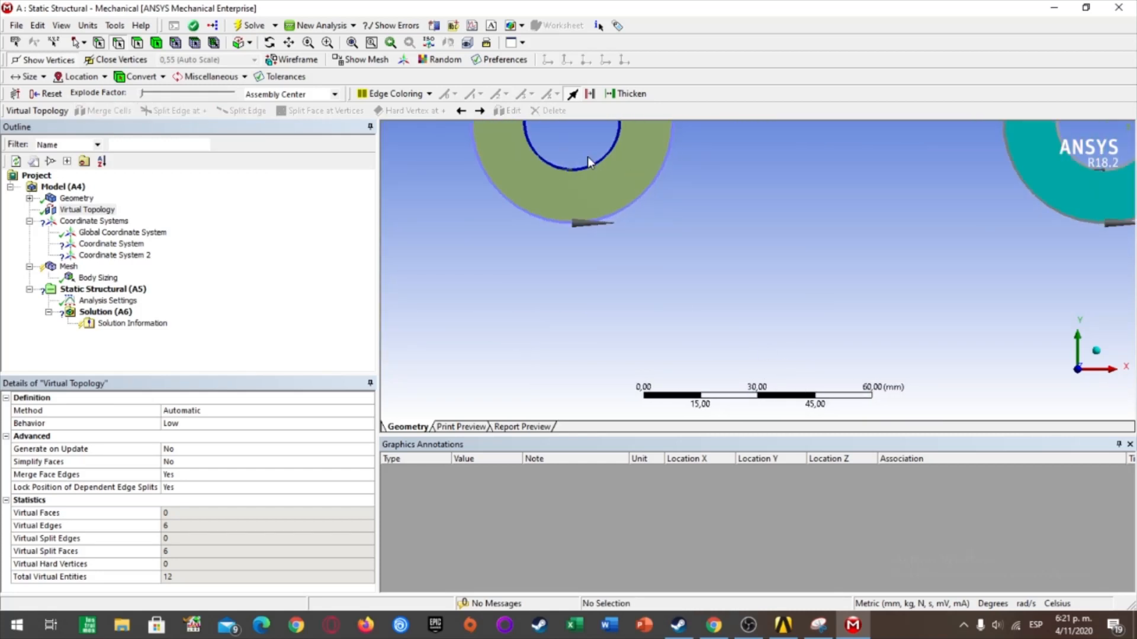
{"action": "scroll", "coordinate": [783, 152], "scroll_direction": "down", "scroll_amount": 4}
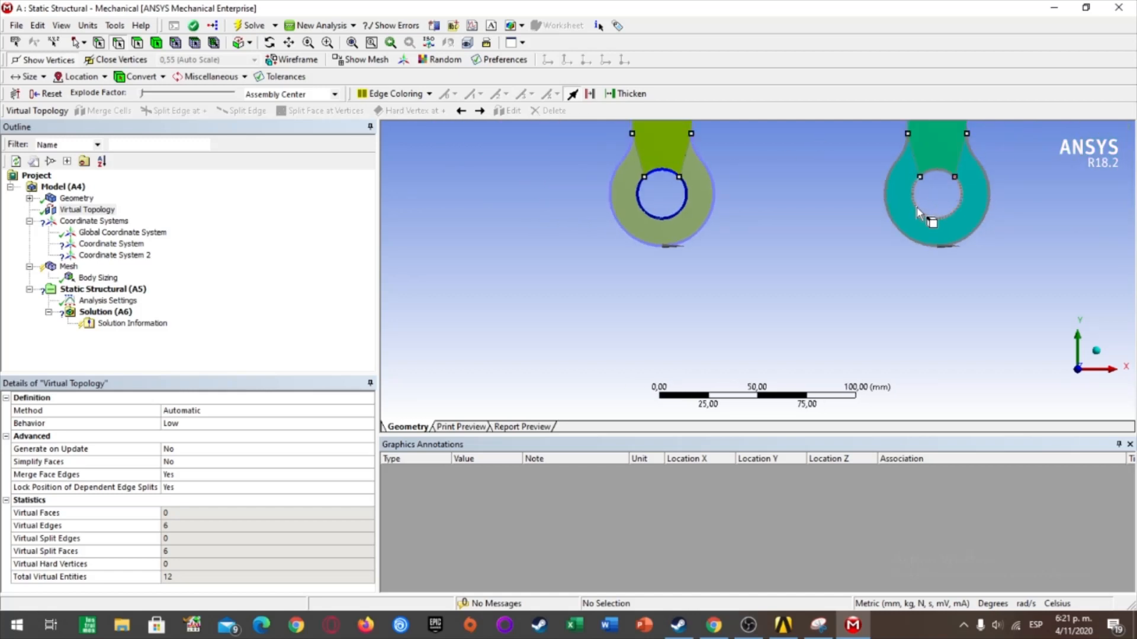
{"action": "scroll", "coordinate": [978, 213], "scroll_direction": "down", "scroll_amount": 3}
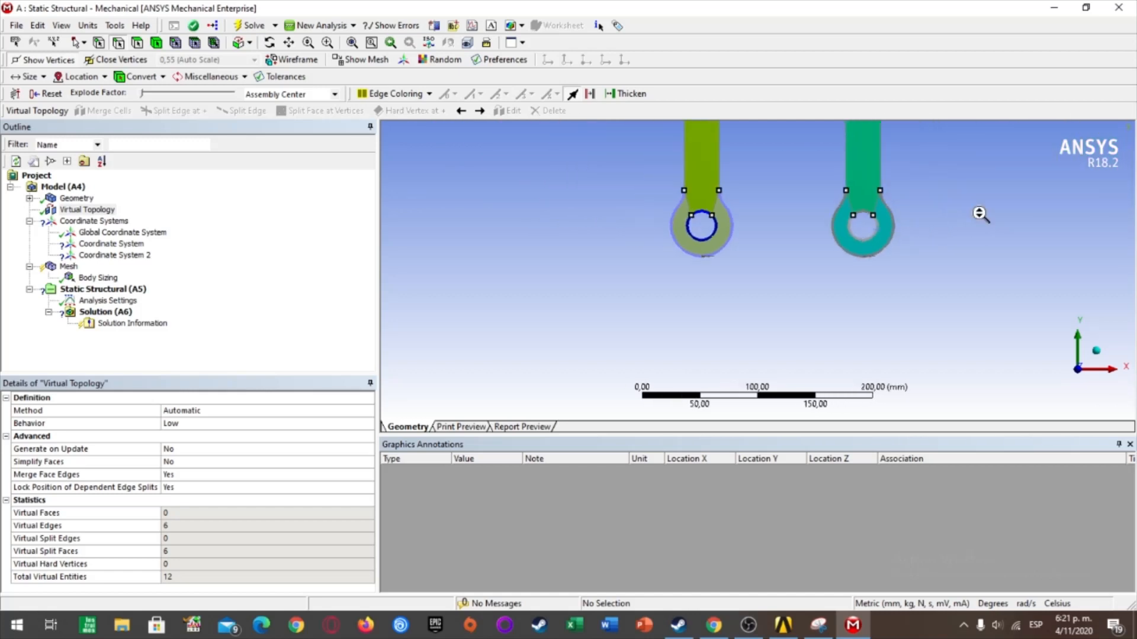
{"action": "scroll", "coordinate": [906, 178], "scroll_direction": "down", "scroll_amount": 4}
{"action": "scroll", "coordinate": [793, 230], "scroll_direction": "up", "scroll_amount": 6}
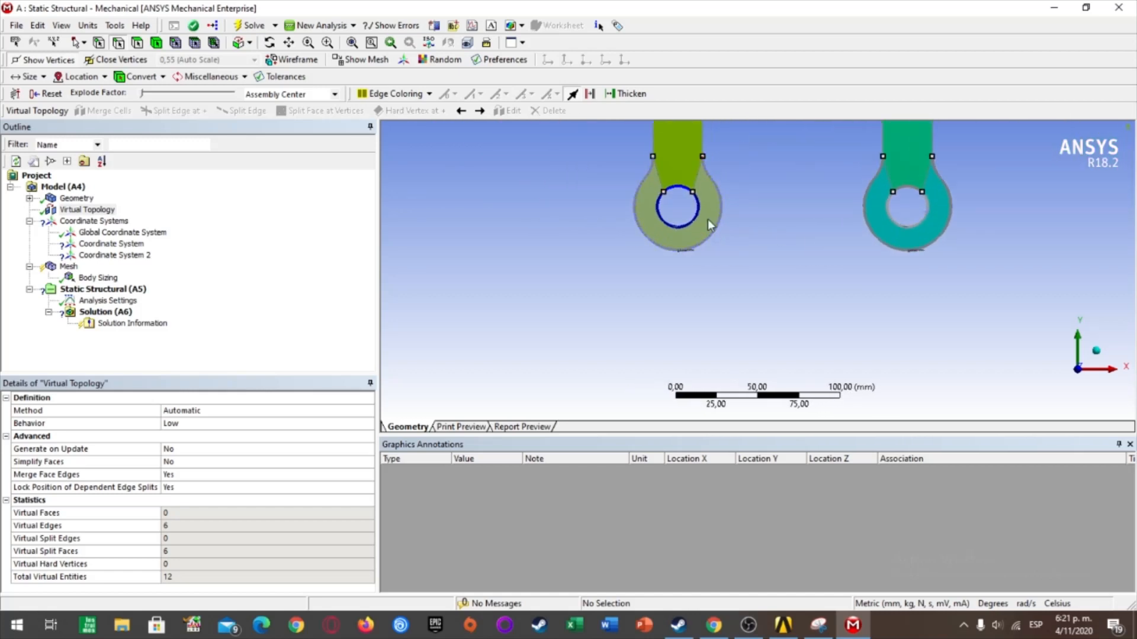
{"action": "scroll", "coordinate": [610, 164], "scroll_direction": "up", "scroll_amount": 4}
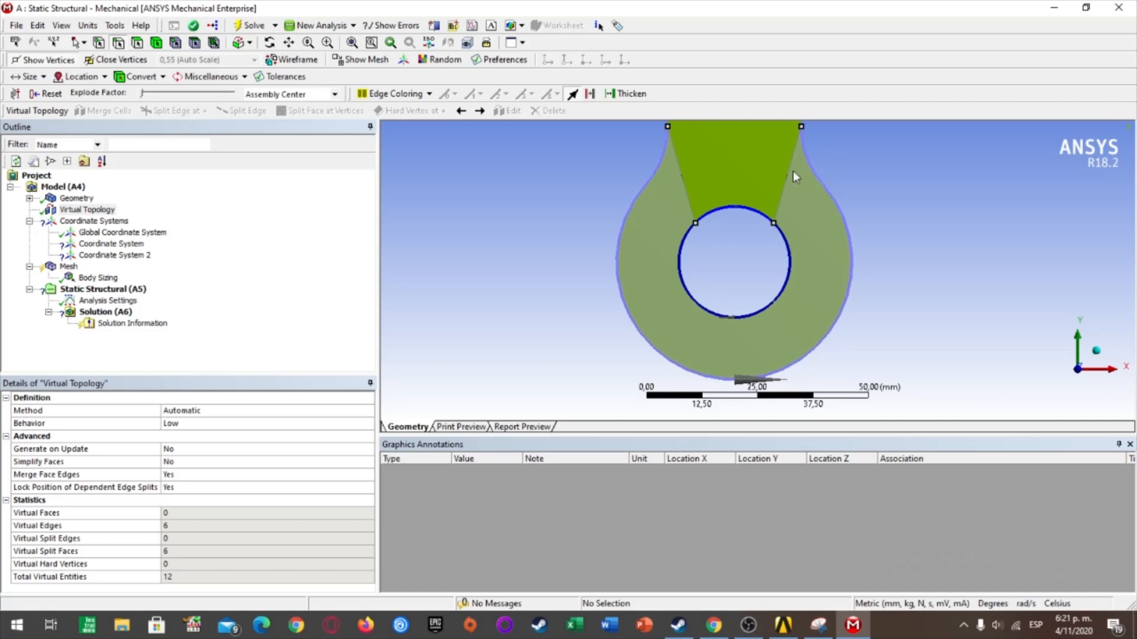
{"action": "scroll", "coordinate": [1016, 266], "scroll_direction": "down", "scroll_amount": 6}
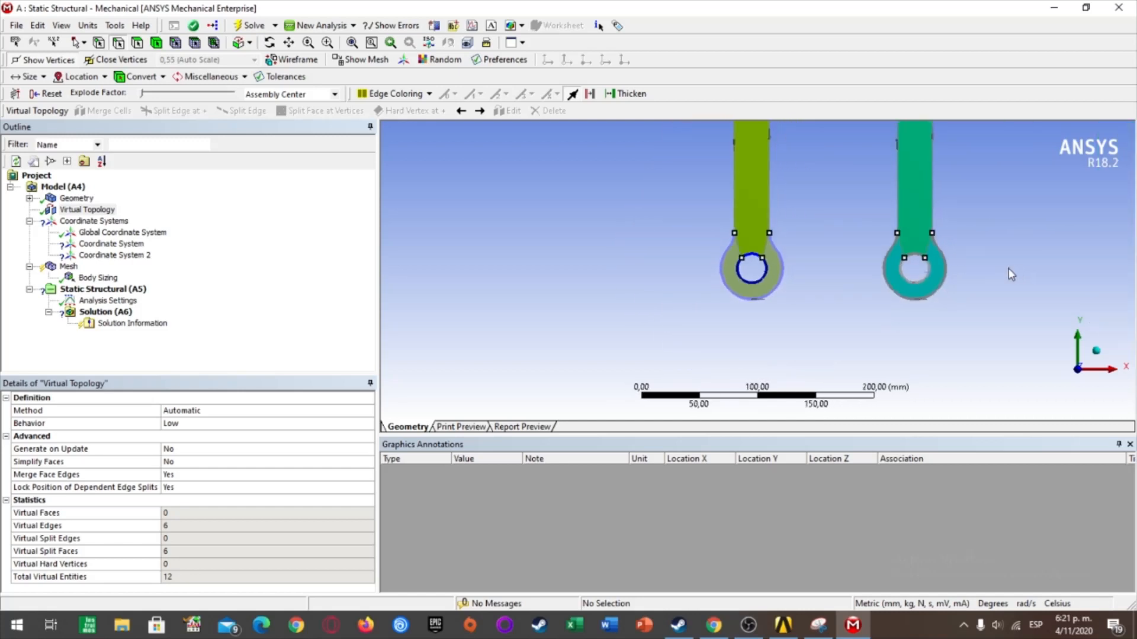
{"action": "scroll", "coordinate": [829, 188], "scroll_direction": "down", "scroll_amount": 7}
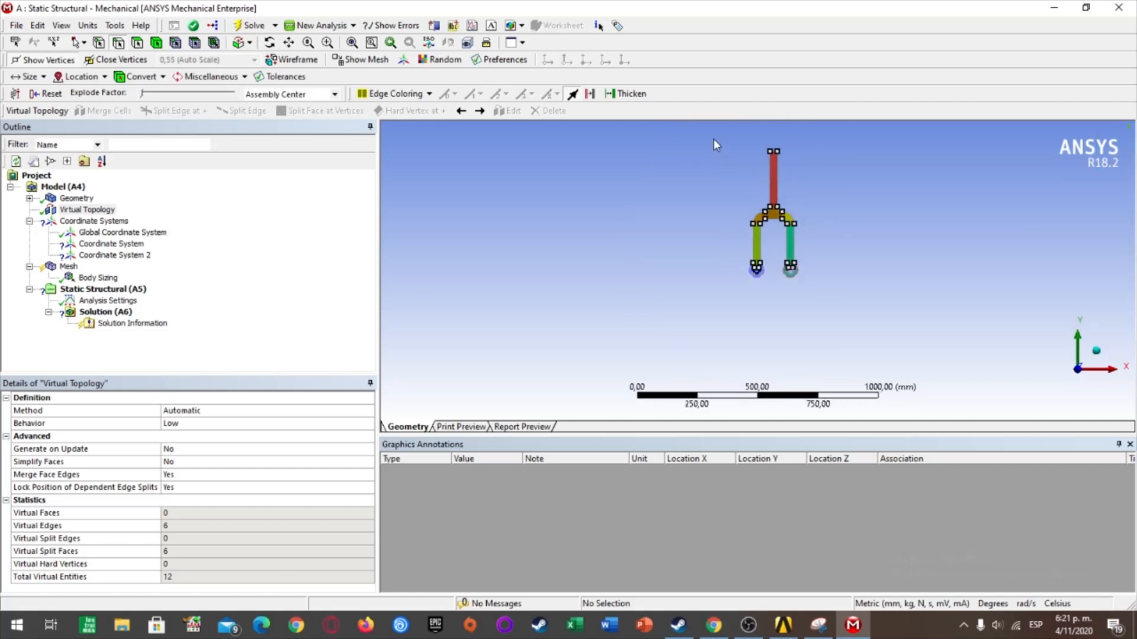
{"action": "right_click_drag", "start_coordinate": [713, 138], "coordinate": [844, 273]}
{"action": "scroll", "coordinate": [821, 294], "scroll_direction": "down", "scroll_amount": 1}
{"action": "scroll", "coordinate": [819, 294], "scroll_direction": "down", "scroll_amount": 2}
{"action": "right_click_drag", "start_coordinate": [673, 183], "coordinate": [806, 367]}
{"action": "scroll", "coordinate": [861, 342], "scroll_direction": "down", "scroll_amount": 1}
{"action": "scroll", "coordinate": [862, 339], "scroll_direction": "down", "scroll_amount": 1}
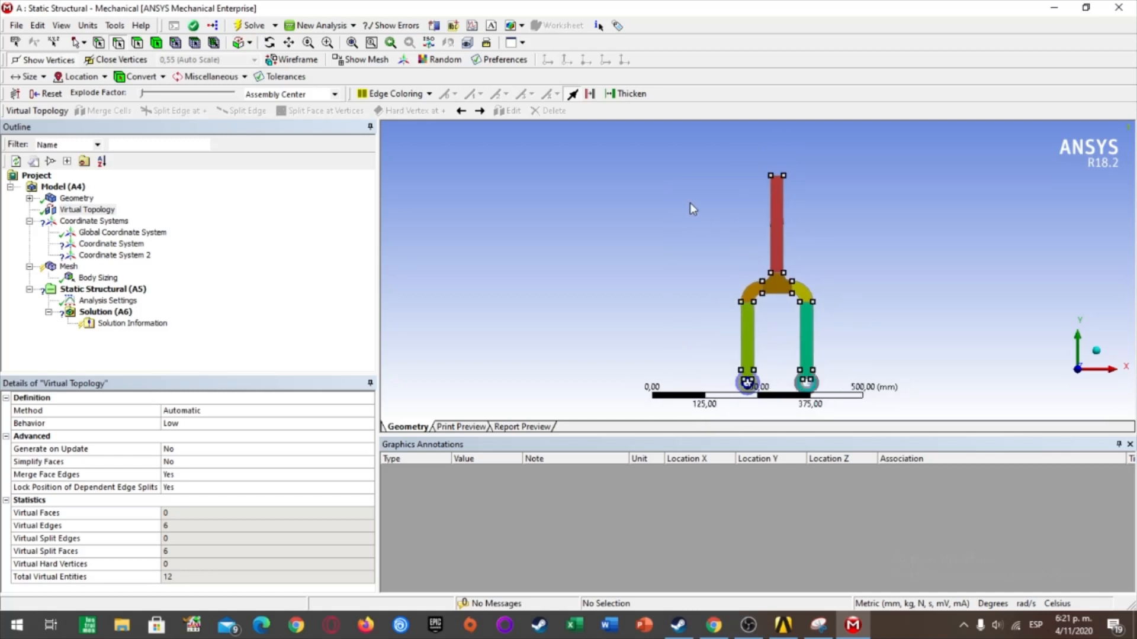
{"action": "right_click_drag", "start_coordinate": [691, 208], "coordinate": [856, 382]}
{"action": "scroll", "coordinate": [867, 346], "scroll_direction": "down", "scroll_amount": 2}
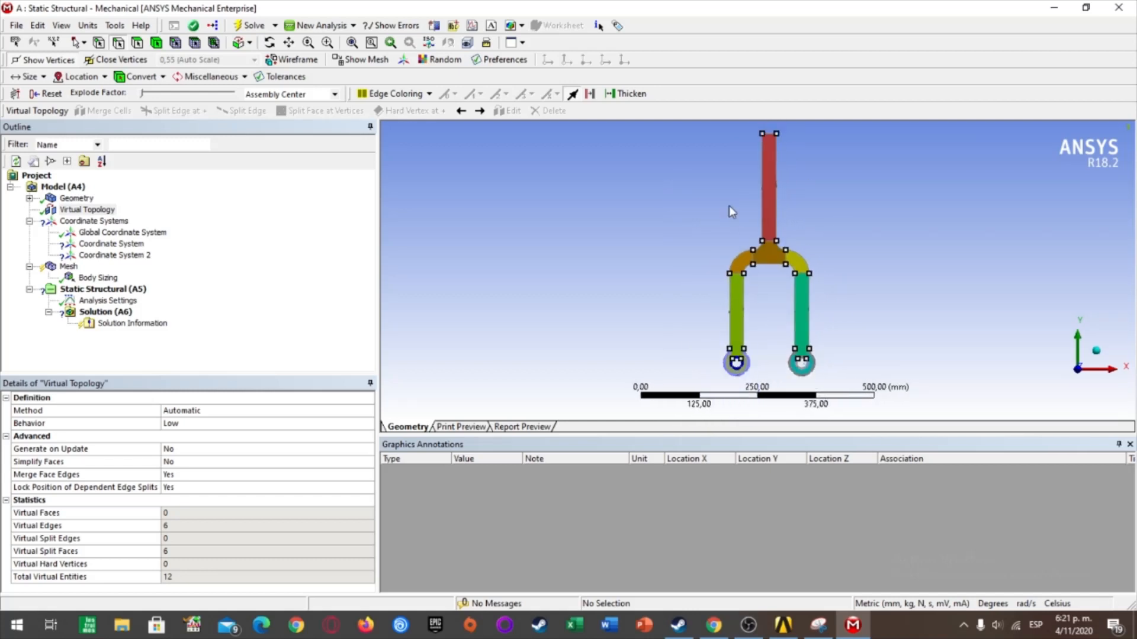
{"action": "right_click_drag", "start_coordinate": [731, 142], "coordinate": [842, 316]}
{"action": "scroll", "coordinate": [878, 302], "scroll_direction": "down", "scroll_amount": 2}
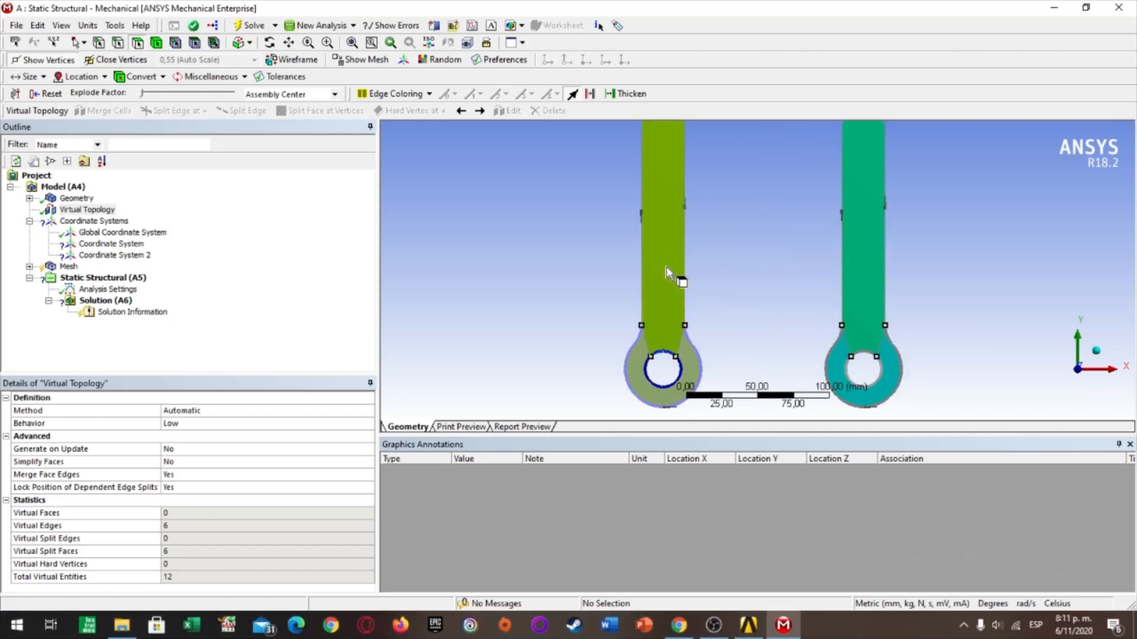
- Split the left leg's face straight across between the two upper vertices of its lug fillets
{"action": "scroll", "coordinate": [631, 275], "scroll_direction": "up", "scroll_amount": 1}
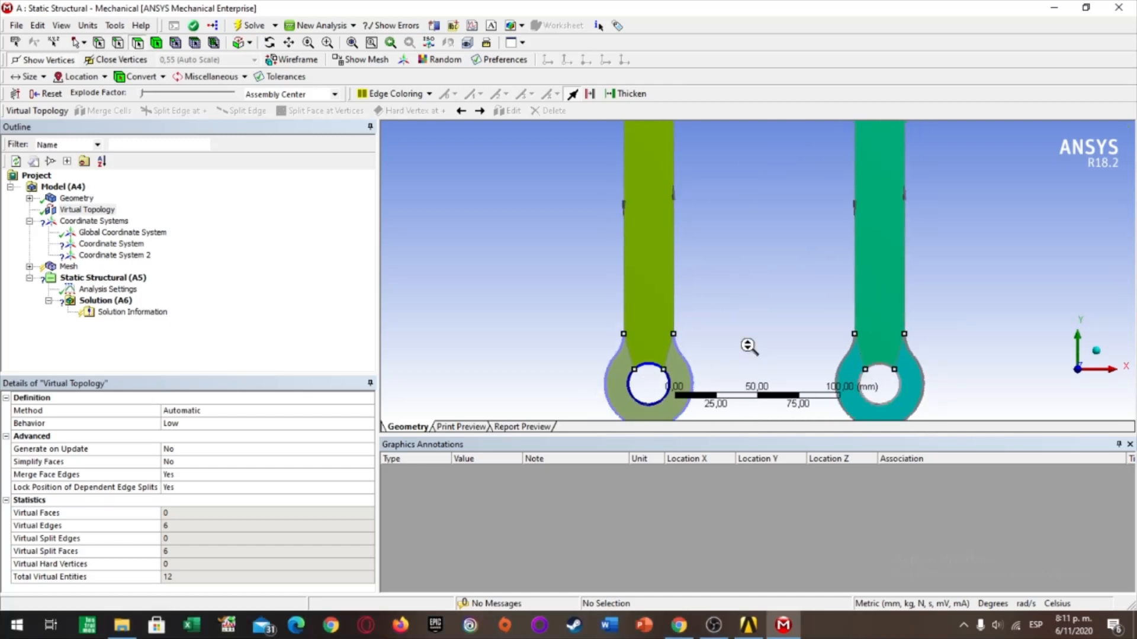
{"action": "scroll", "coordinate": [629, 284], "scroll_direction": "down", "scroll_amount": 1}
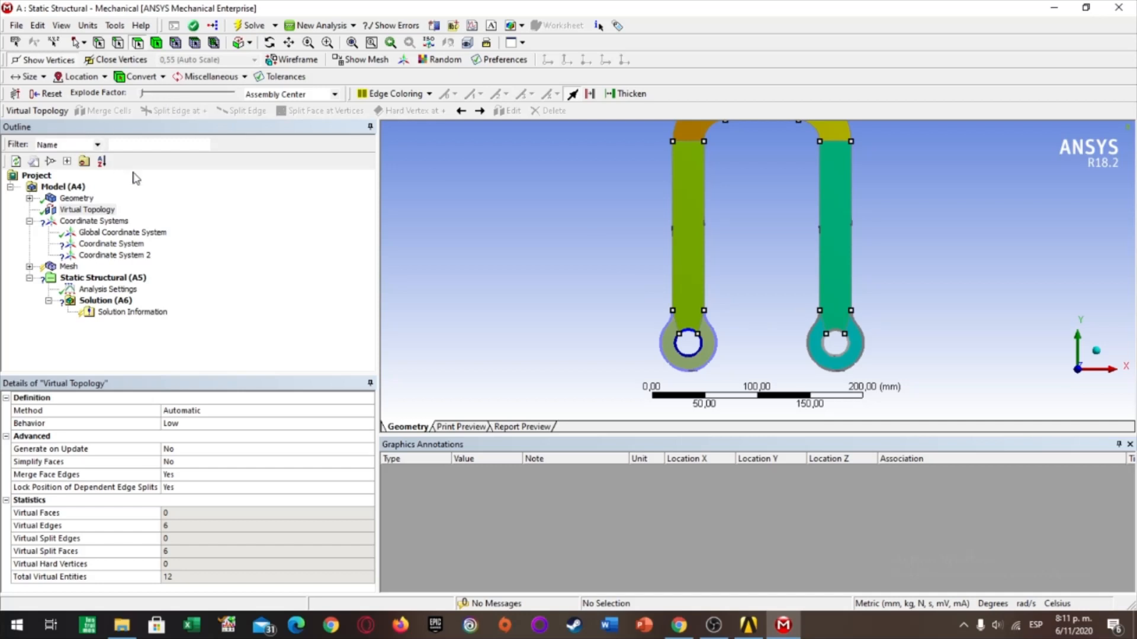
{"action": "left_click", "coordinate": [83, 210]}
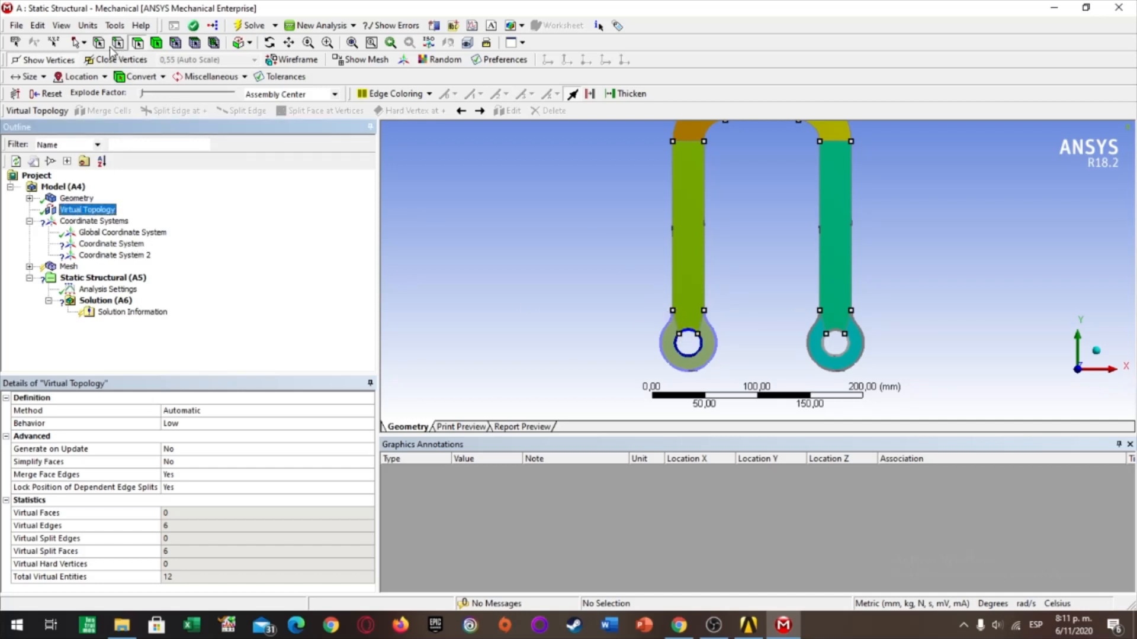
{"action": "left_click", "coordinate": [795, 413]}
{"action": "left_click", "coordinate": [673, 311]}
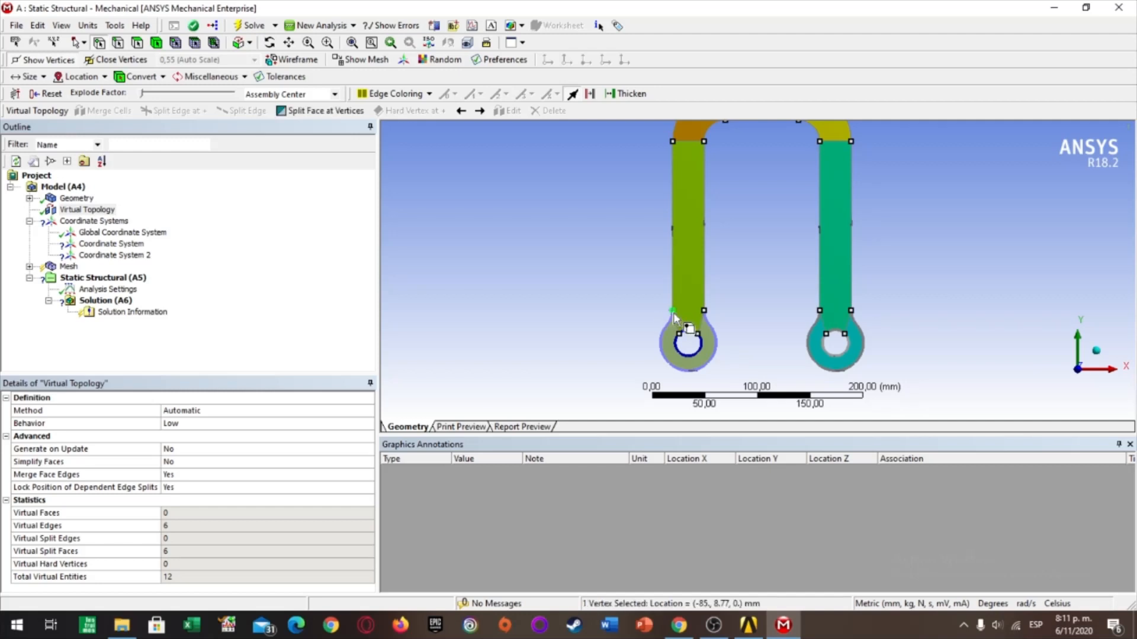
{"action": "left_click", "coordinate": [703, 311], "text": "ctrl"}
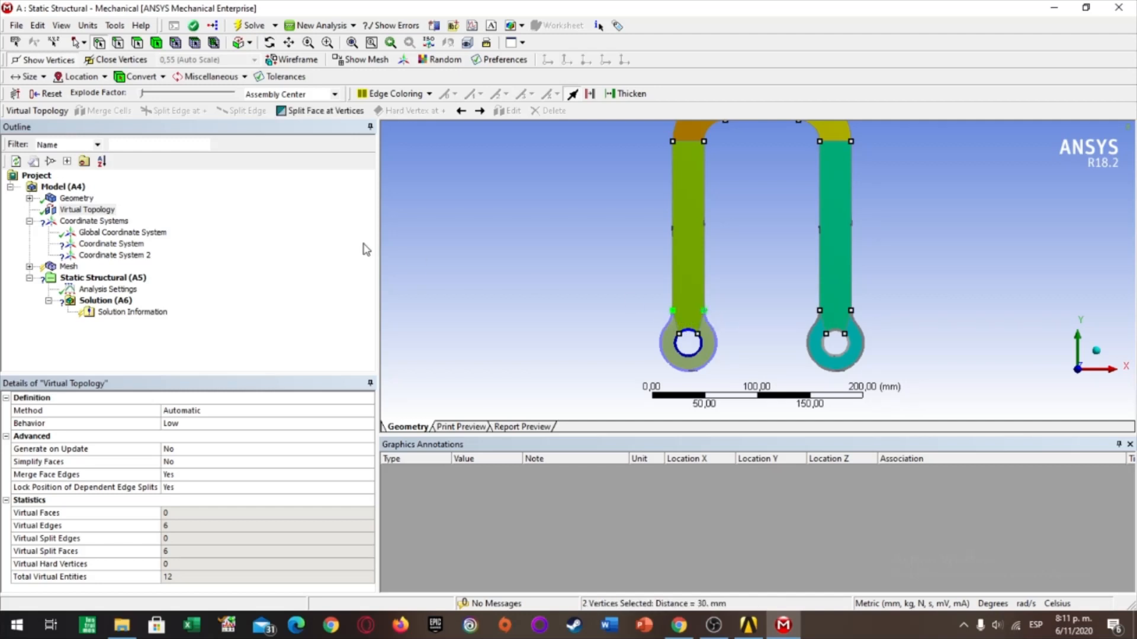
{"action": "left_click", "coordinate": [313, 111]}
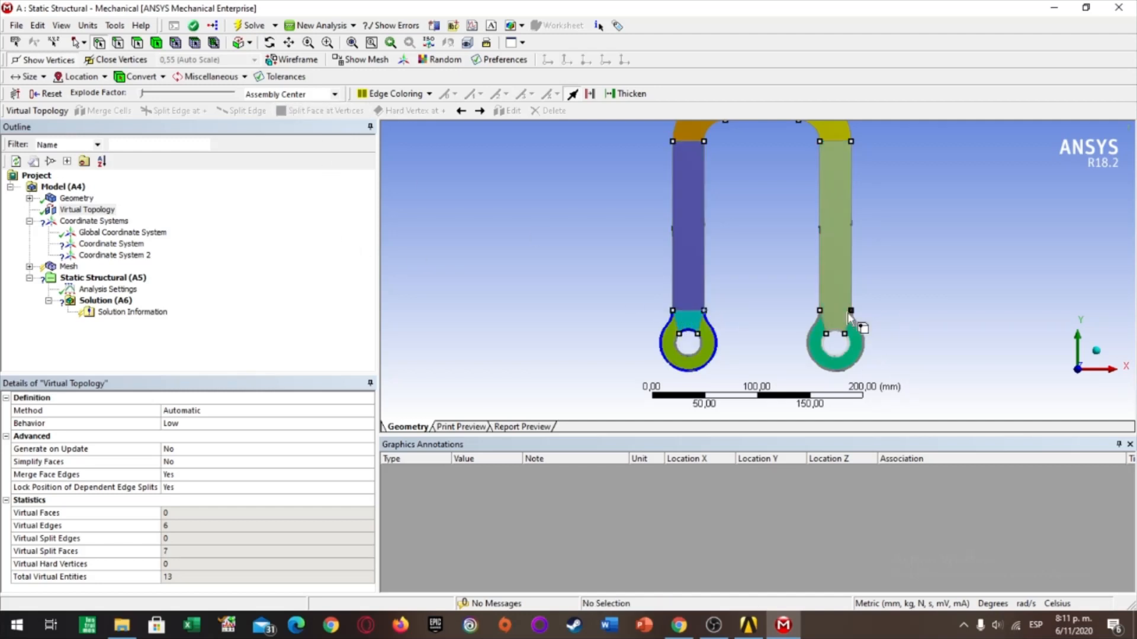
- Split the right leg's face straight across between the two upper vertices of its lug fillets
{"action": "left_click", "coordinate": [820, 311]}
{"action": "left_click", "coordinate": [851, 311], "text": "ctrl"}
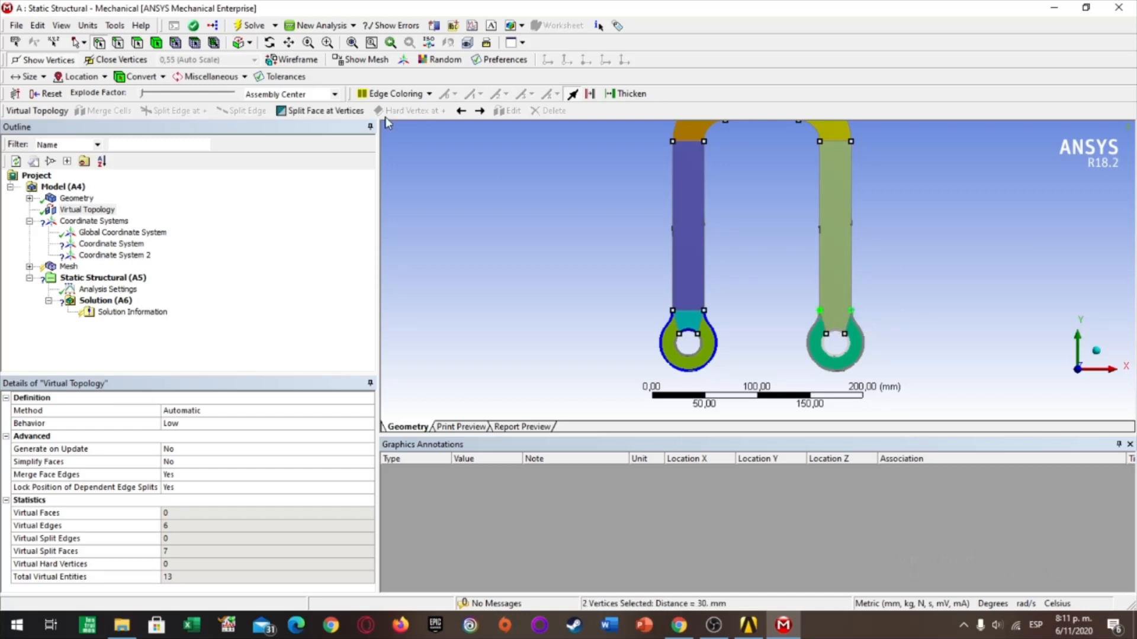
{"action": "left_click", "coordinate": [309, 112]}
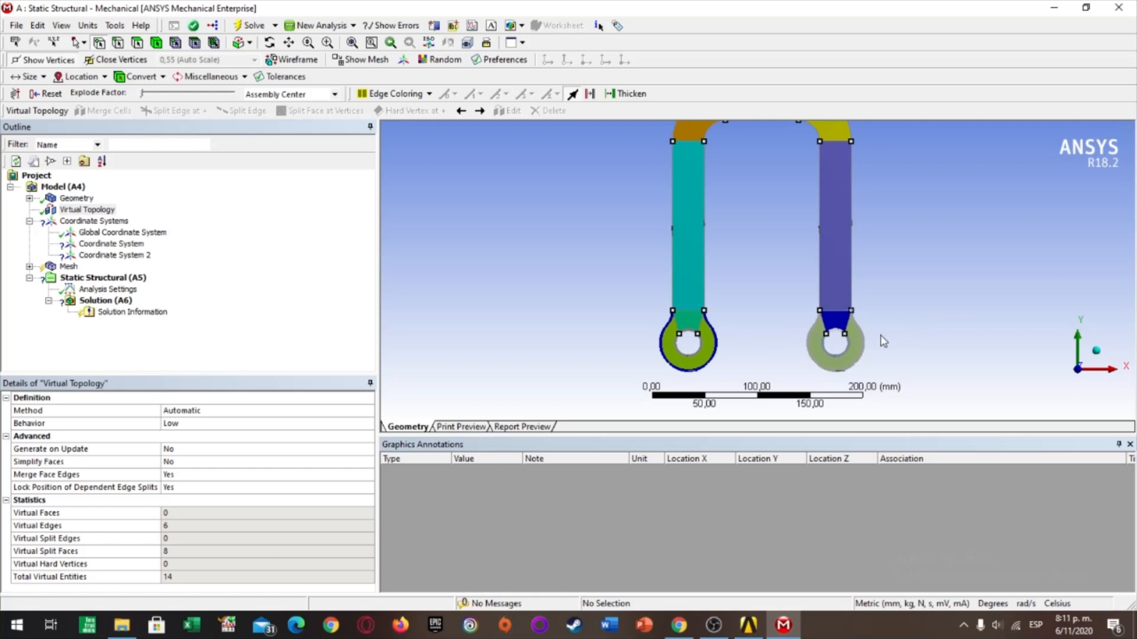
- Define the origin of the first cylindrical coordinate system from the upper and lower arcs of the left hole
{"action": "scroll", "coordinate": [876, 331], "scroll_direction": "down", "scroll_amount": 3}
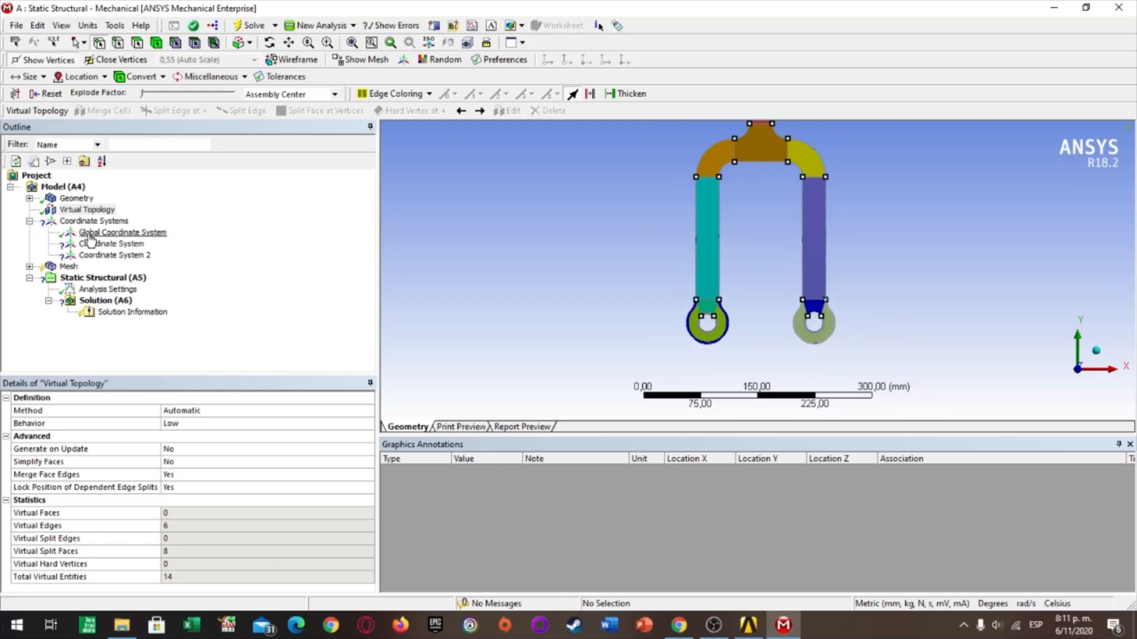
{"action": "left_click", "coordinate": [113, 244]}
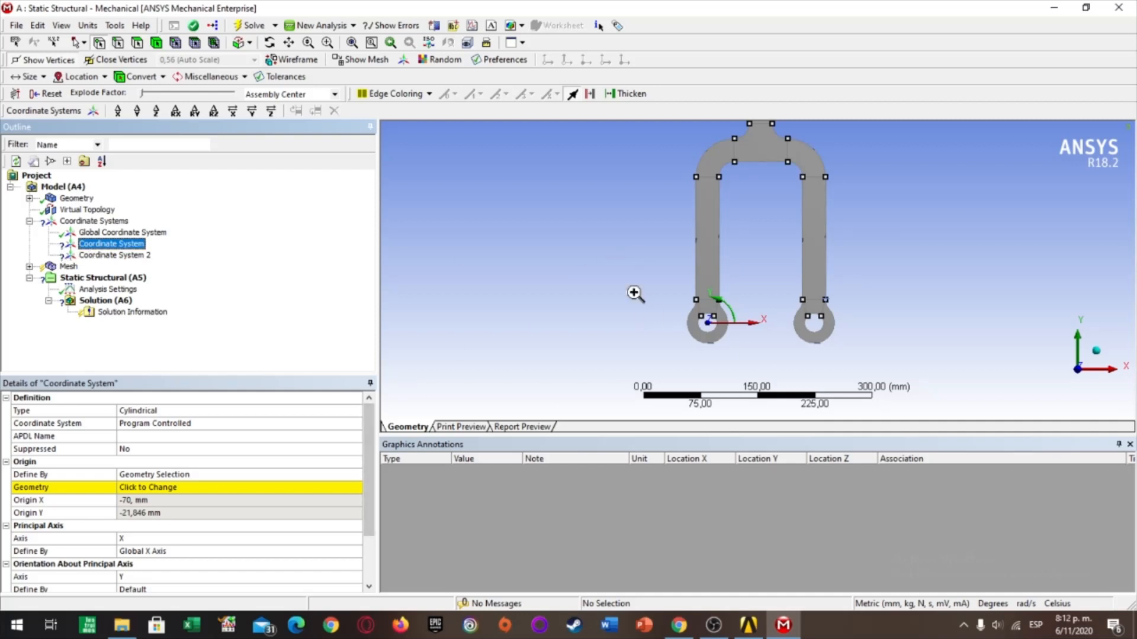
{"action": "right_click_drag", "start_coordinate": [637, 294], "coordinate": [858, 407]}
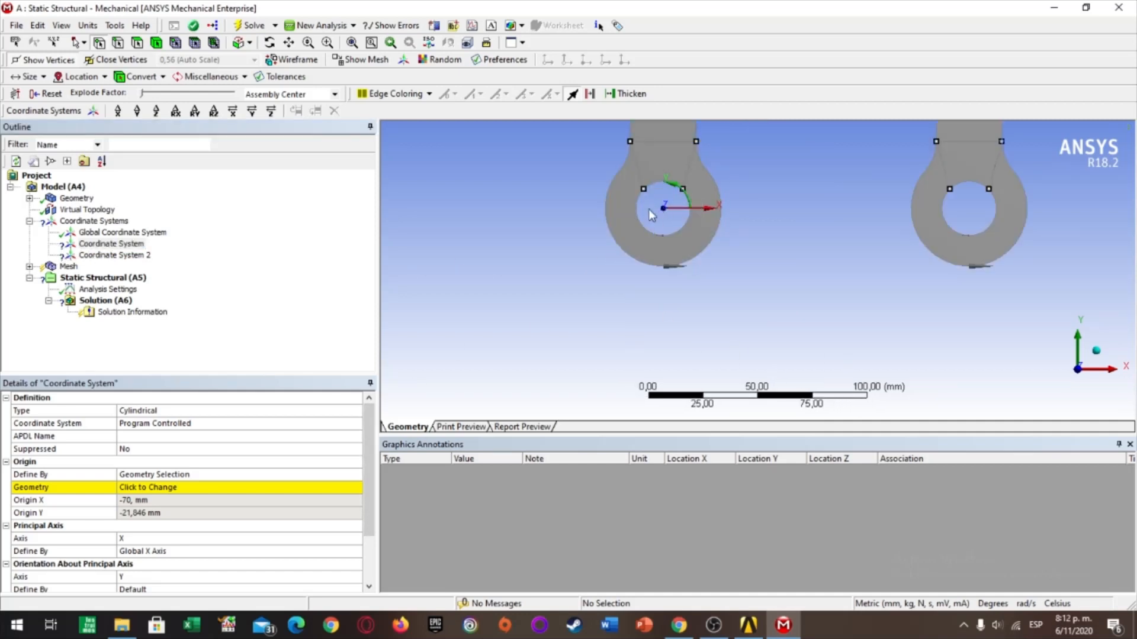
{"action": "left_click", "coordinate": [187, 489]}
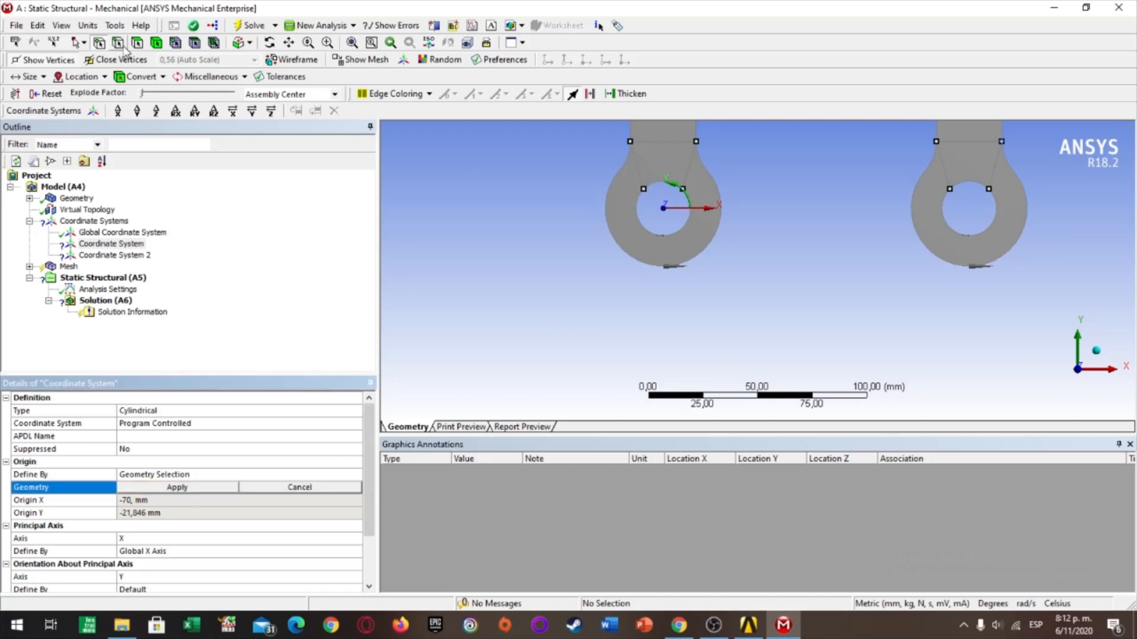
{"action": "left_click", "coordinate": [651, 232]}
{"action": "left_click", "coordinate": [660, 183], "text": "ctrl"}
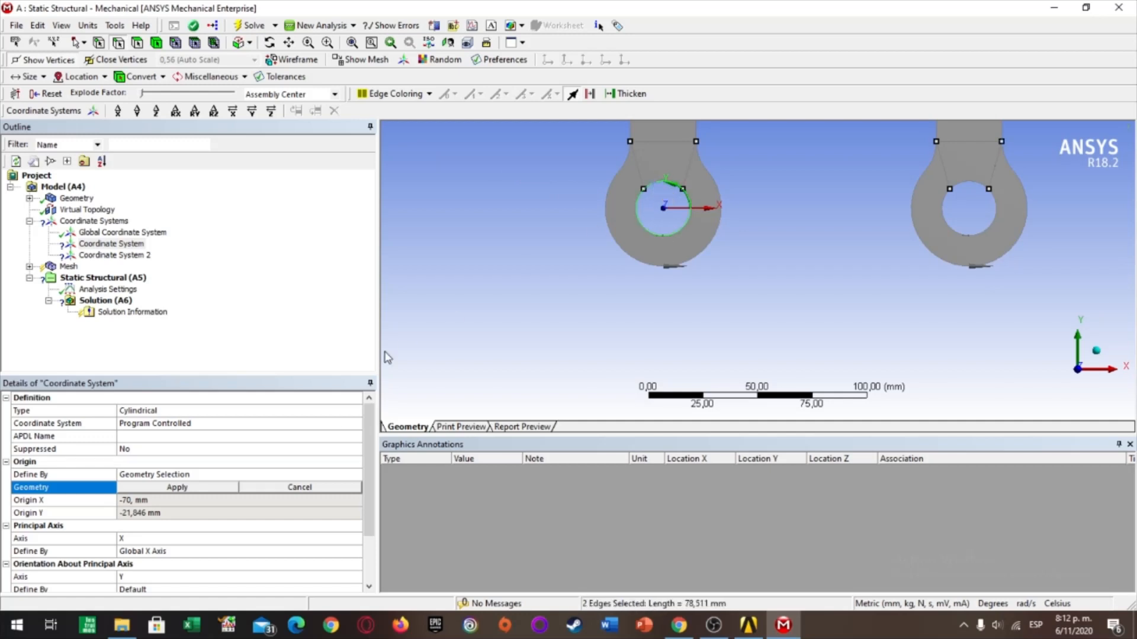
{"action": "left_click", "coordinate": [198, 488]}
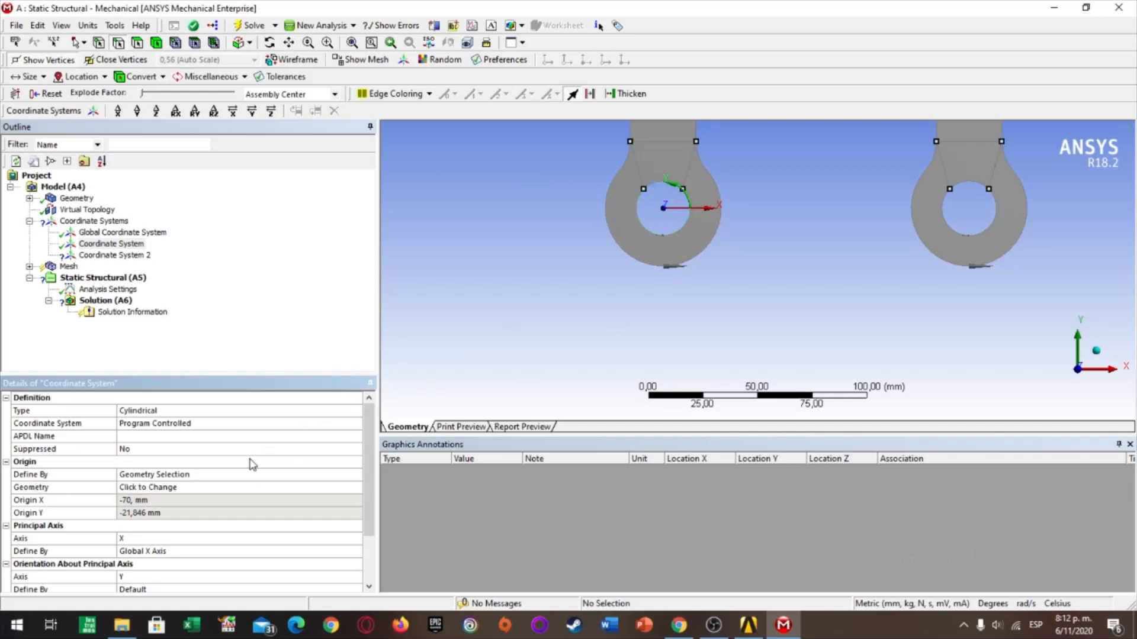
- Try defining the first coordinate system's origin from the left hole's lower arc alone
{"action": "left_click", "coordinate": [172, 489]}
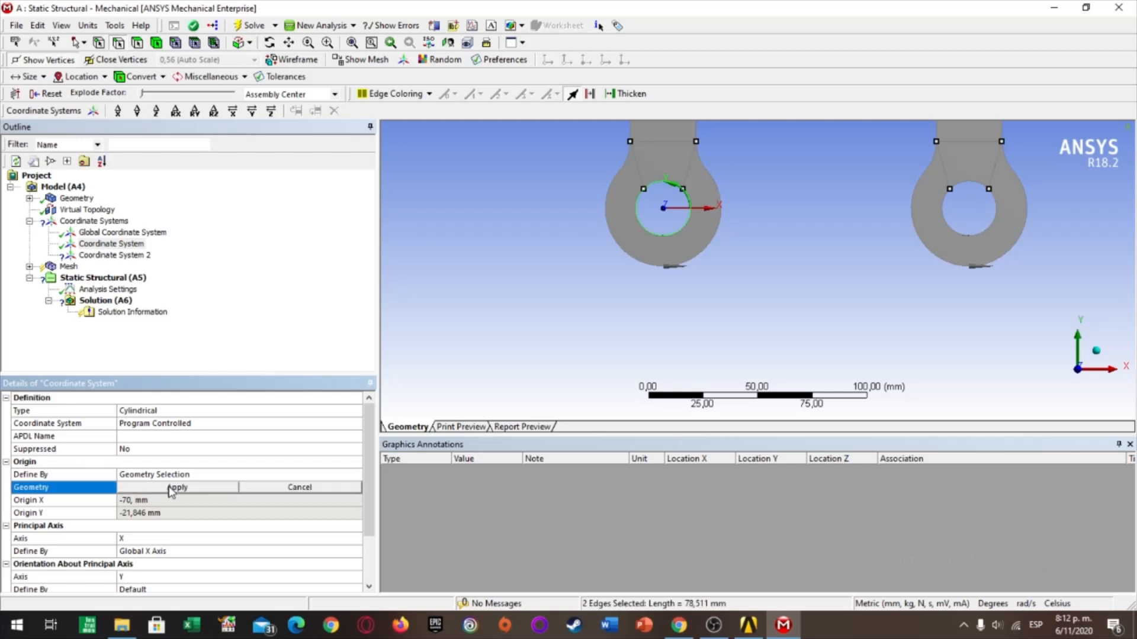
{"action": "left_click", "coordinate": [685, 240]}
{"action": "left_click", "coordinate": [216, 488]}
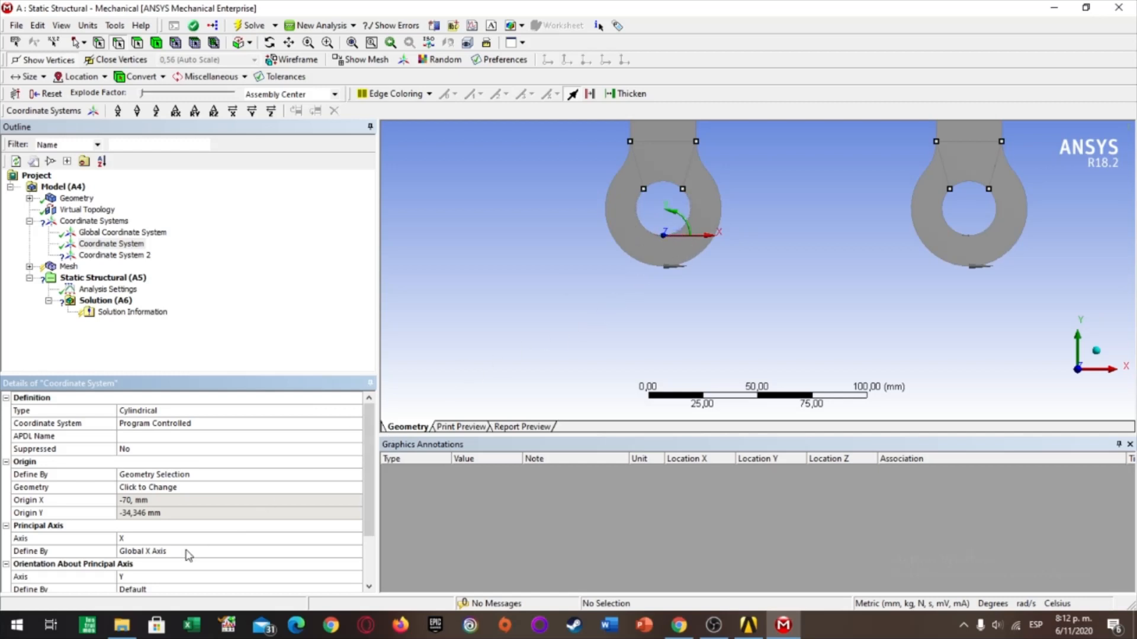
- Reassign both arcs of the left hole as the origin geometry of the first coordinate system
{"action": "left_click", "coordinate": [165, 489]}
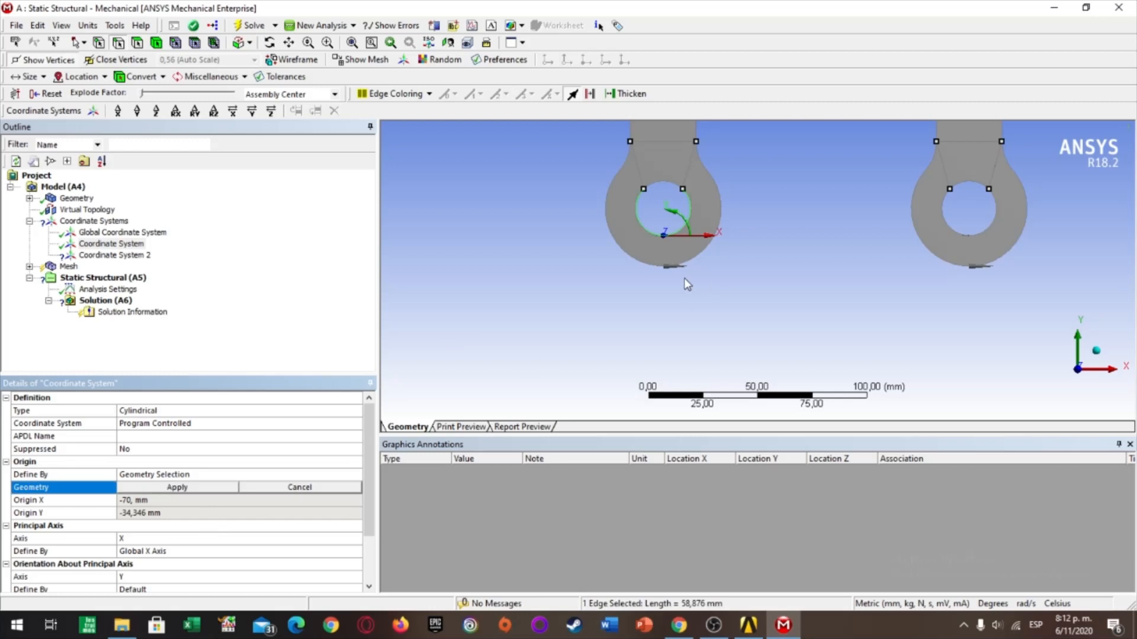
{"action": "left_click", "coordinate": [649, 190]}
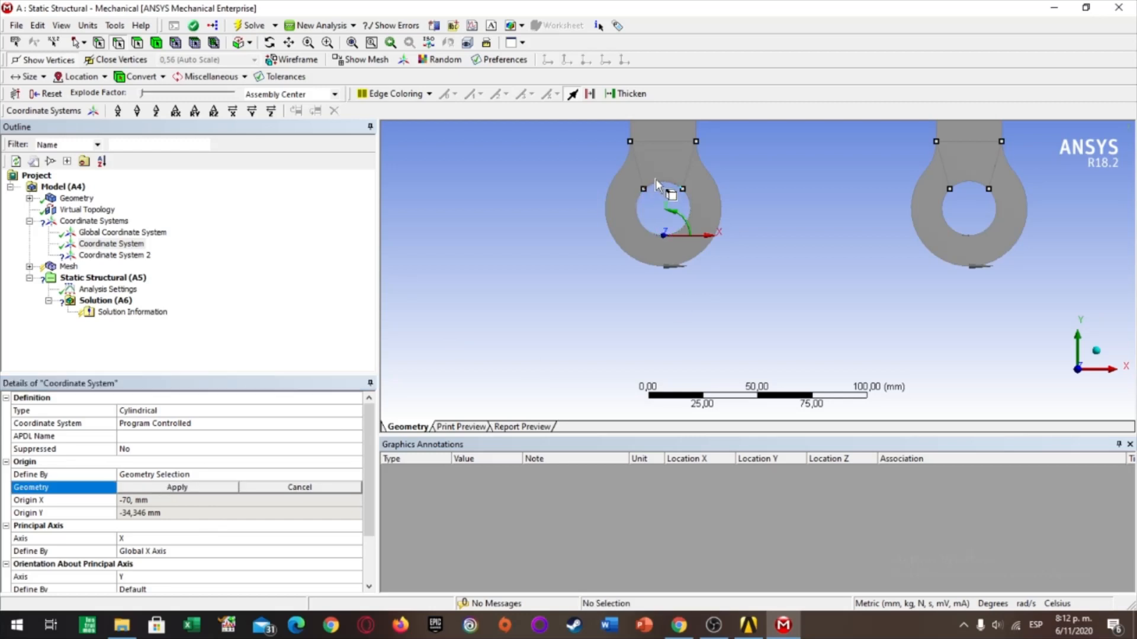
{"action": "left_click", "coordinate": [656, 185]}
{"action": "left_click", "coordinate": [641, 226], "text": "ctrl"}
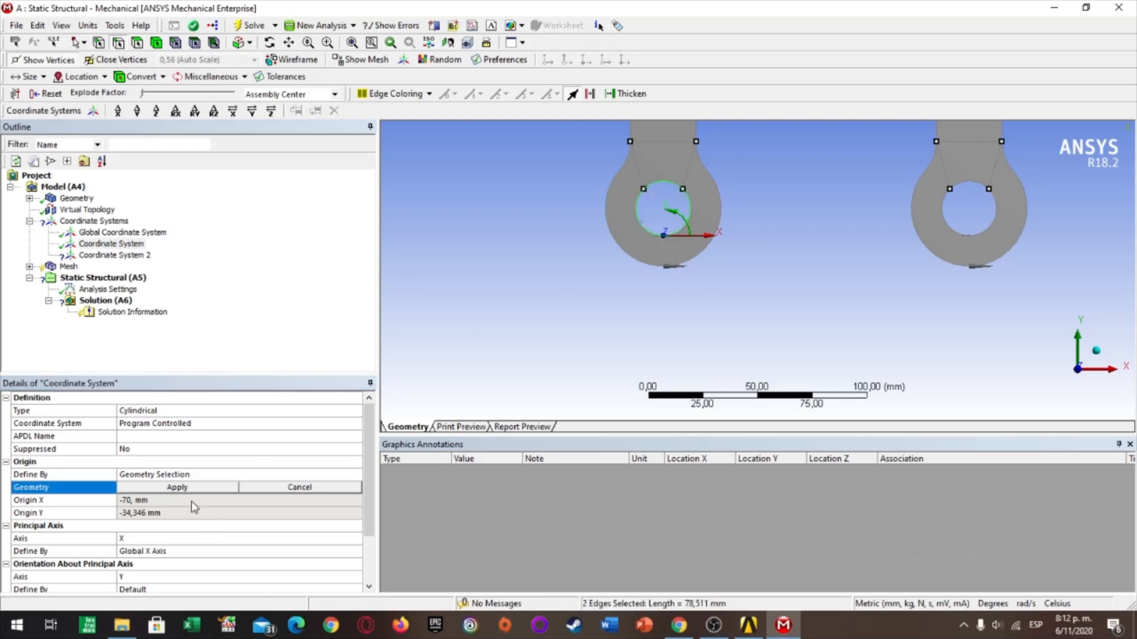
{"action": "left_click", "coordinate": [178, 487]}
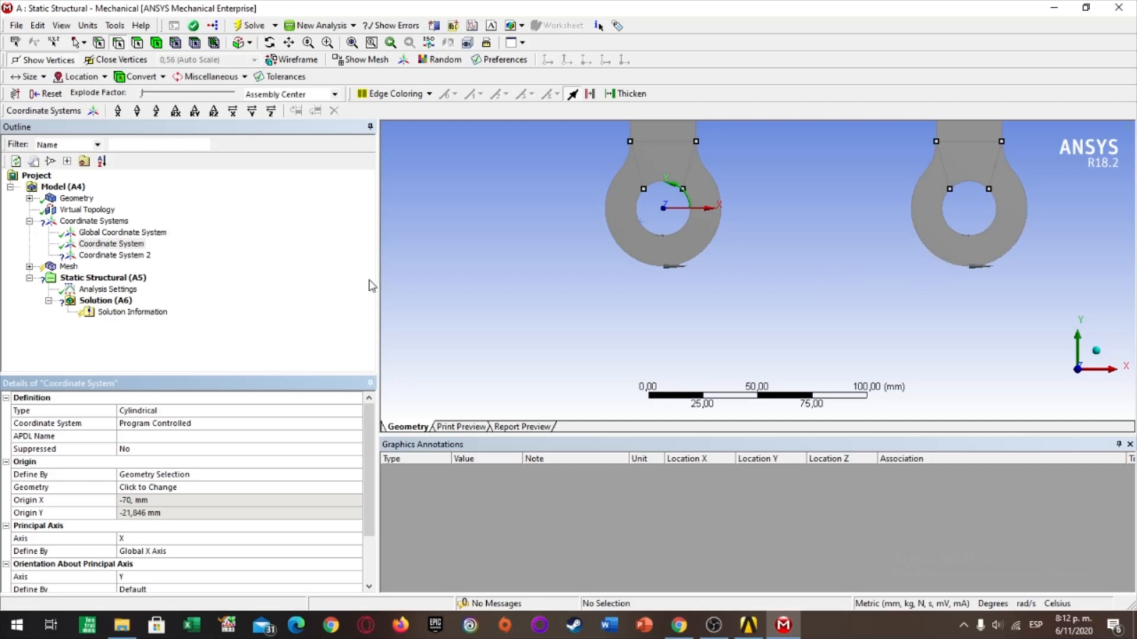
- Define the origin of Coordinate System 2 from the upper and lower arcs of the right hole
{"action": "left_click", "coordinate": [133, 255]}
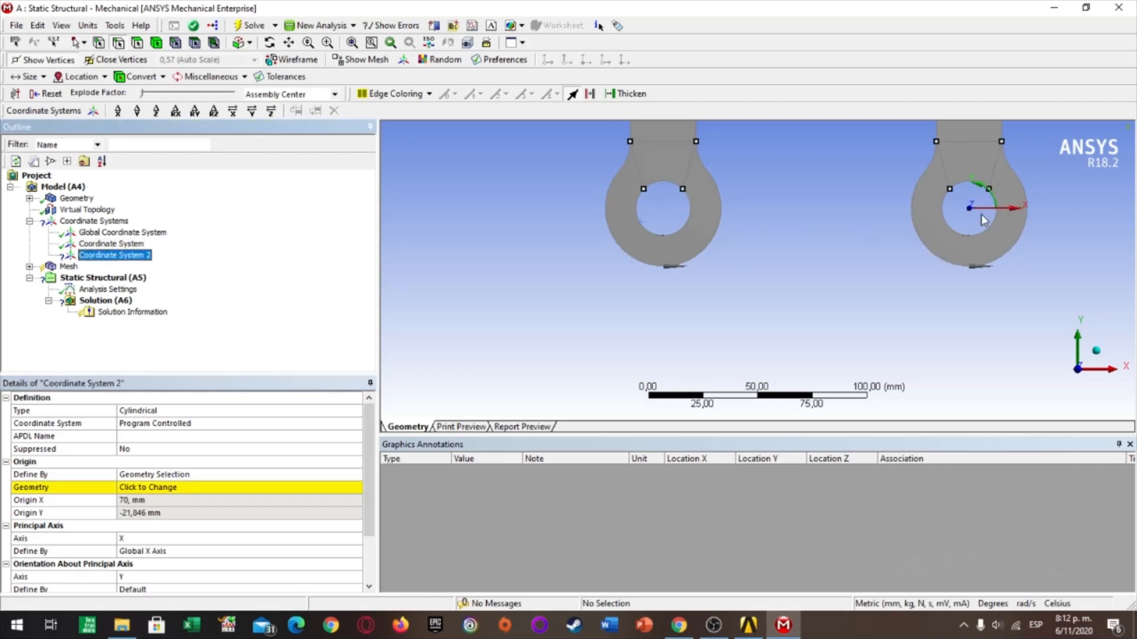
{"action": "left_click", "coordinate": [135, 487]}
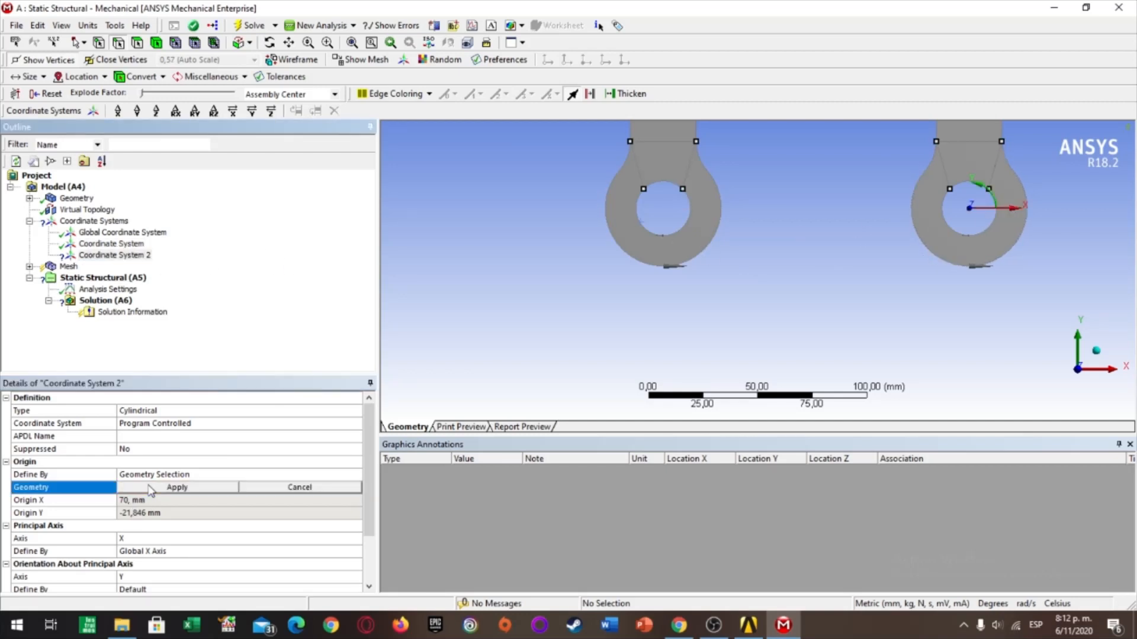
{"action": "left_click", "coordinate": [964, 184]}
{"action": "left_click", "coordinate": [946, 217], "text": "ctrl"}
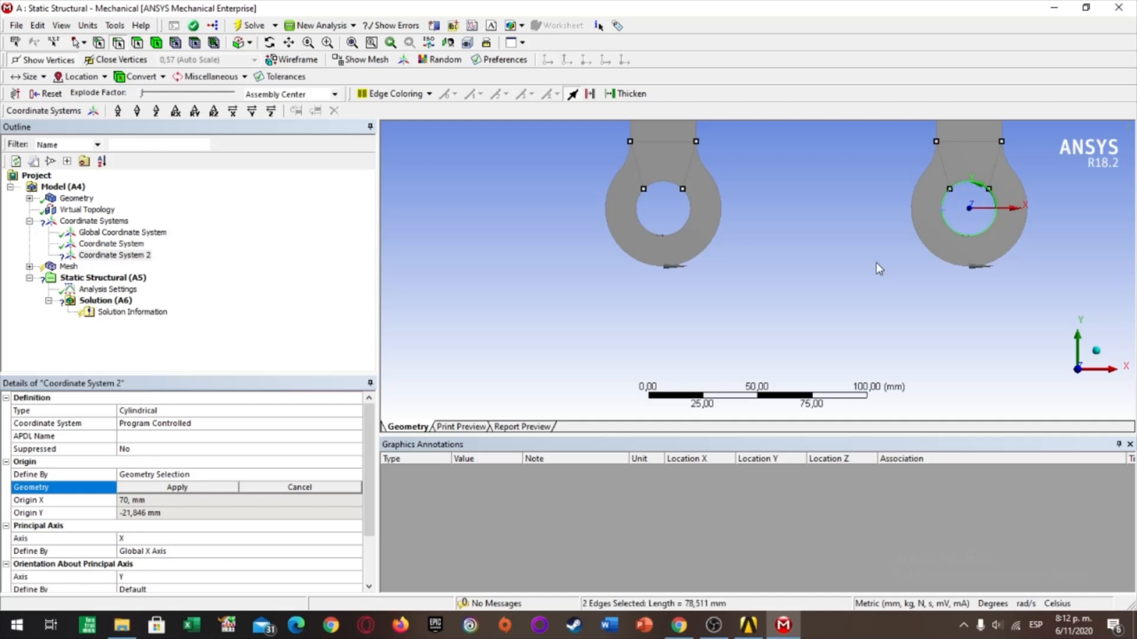
{"action": "left_click", "coordinate": [219, 488]}
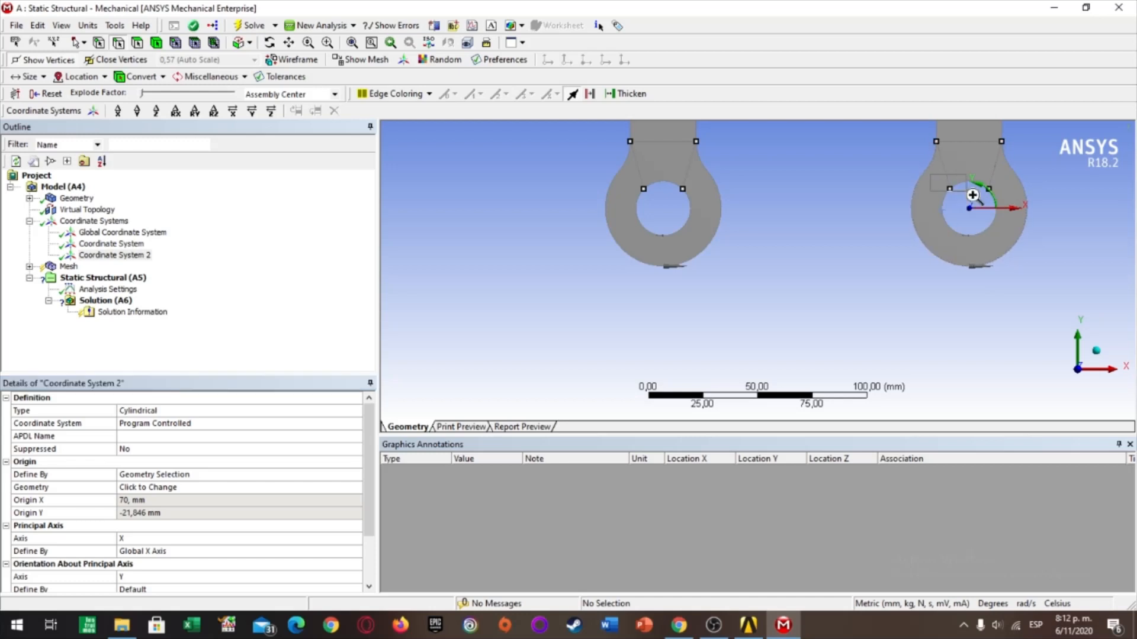
- Check the position of the two cylindrical coordinate systems in the left and right holes
{"action": "scroll", "coordinate": [965, 201], "scroll_direction": "up", "scroll_amount": 8}
{"action": "scroll", "coordinate": [751, 223], "scroll_direction": "down", "scroll_amount": 8}
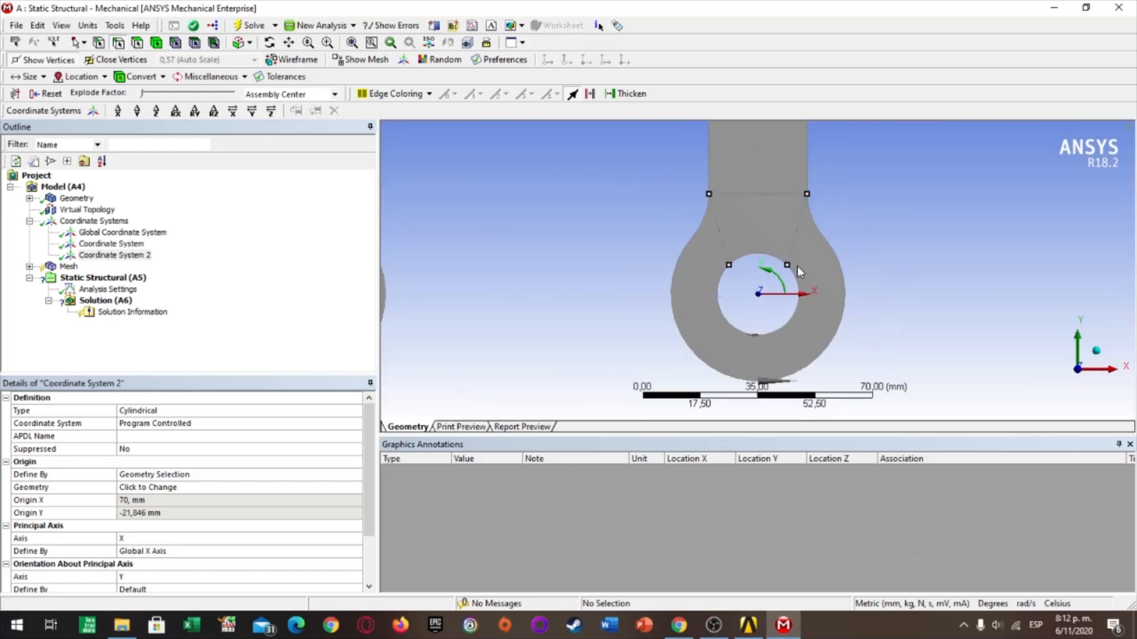
{"action": "scroll", "coordinate": [764, 289], "scroll_direction": "down", "scroll_amount": 1}
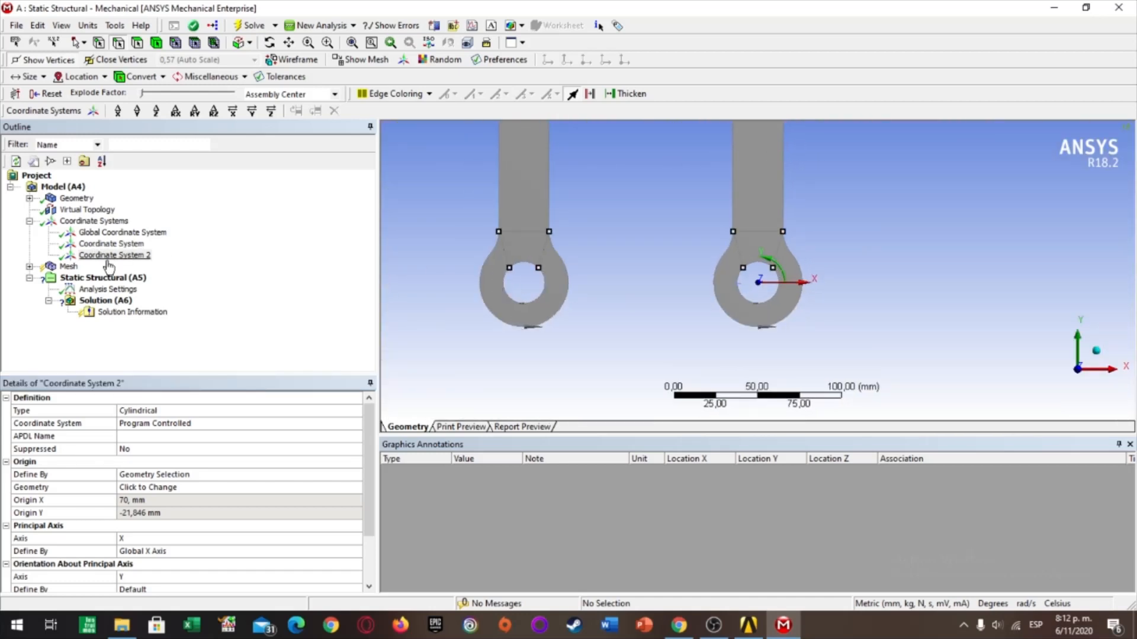
{"action": "left_click", "coordinate": [89, 245]}
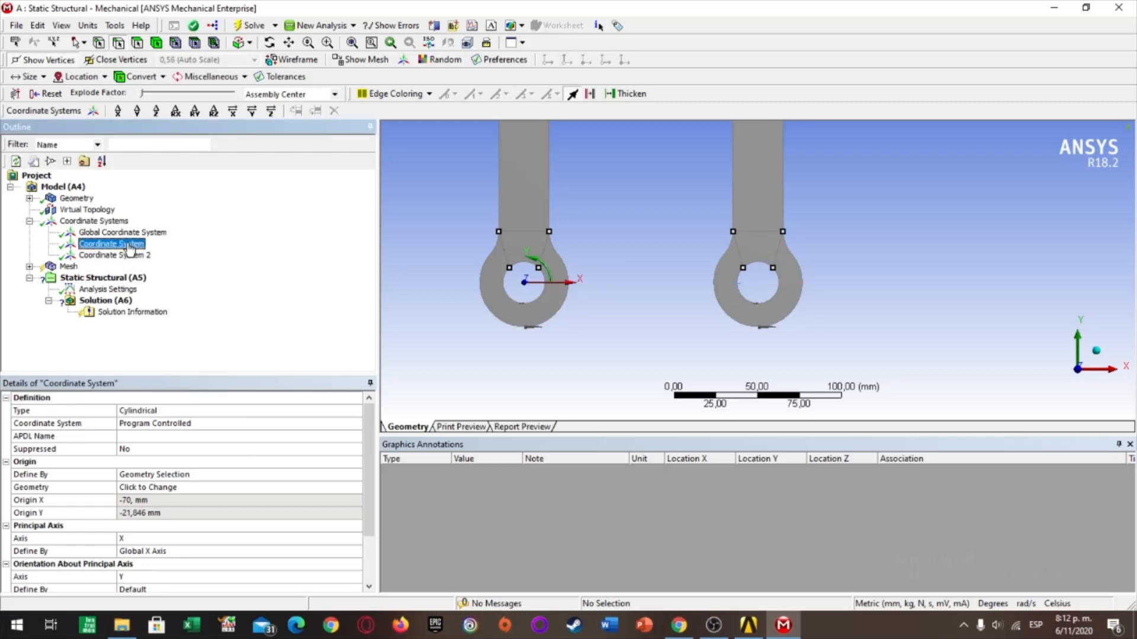
{"action": "left_click", "coordinate": [131, 256]}
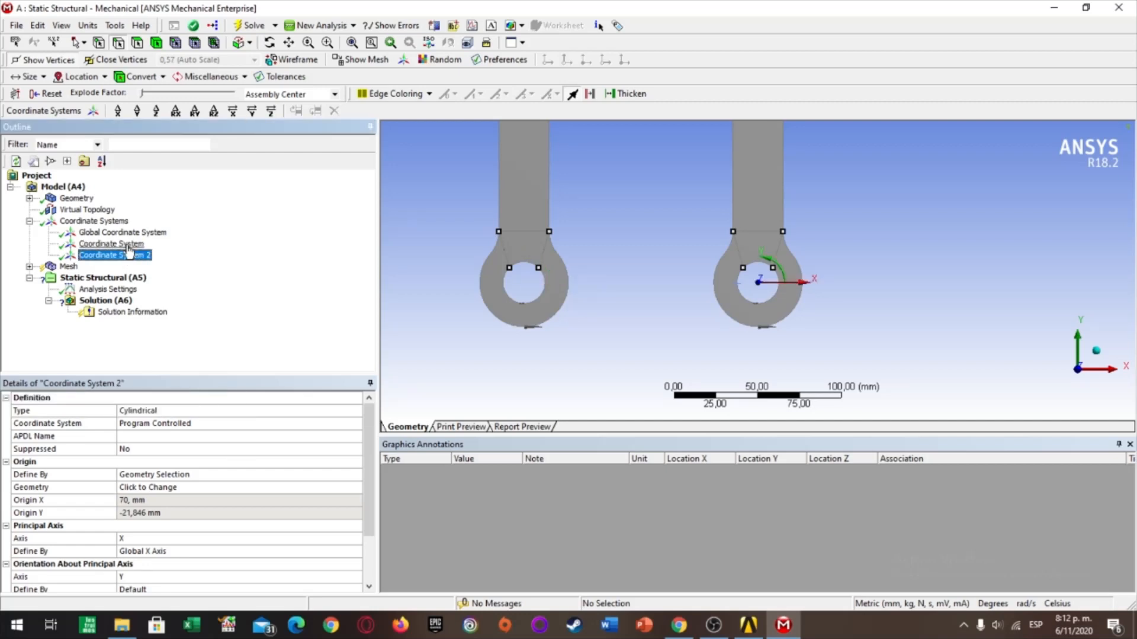
{"action": "left_click", "coordinate": [128, 246]}
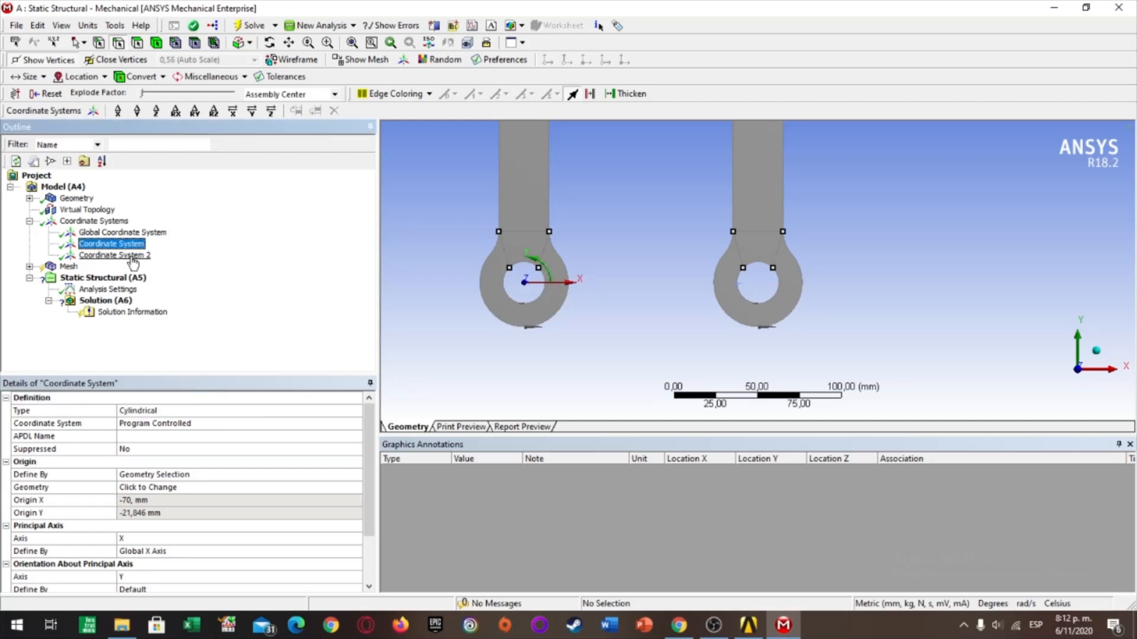
{"action": "left_click", "coordinate": [127, 256]}
{"action": "left_click", "coordinate": [119, 244]}
- Clear the obsolete generated mesh data from the model and confirm the removal
{"action": "left_click", "coordinate": [69, 266]}
{"action": "scroll", "coordinate": [563, 261], "scroll_direction": "up", "scroll_amount": 1}
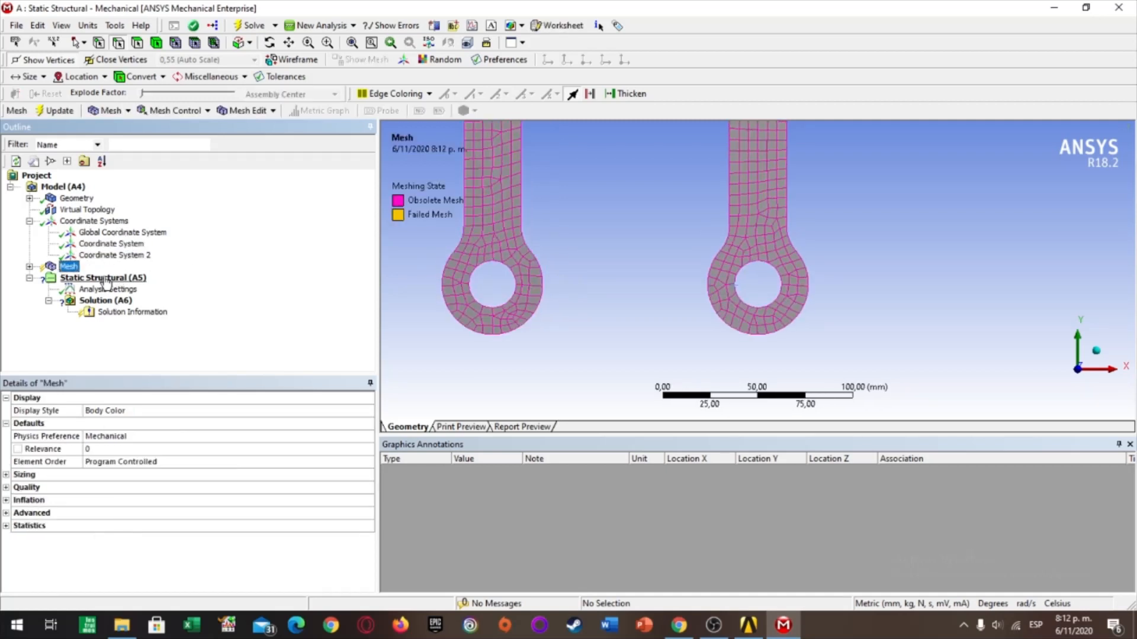
{"action": "right_click", "coordinate": [70, 268]}
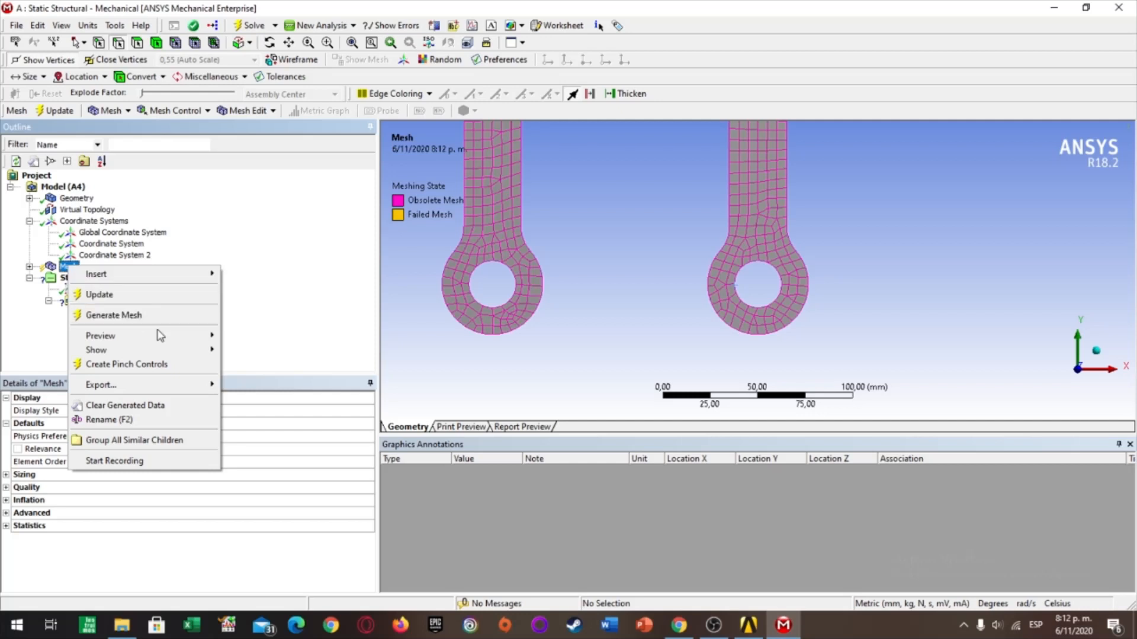
{"action": "left_click", "coordinate": [187, 401]}
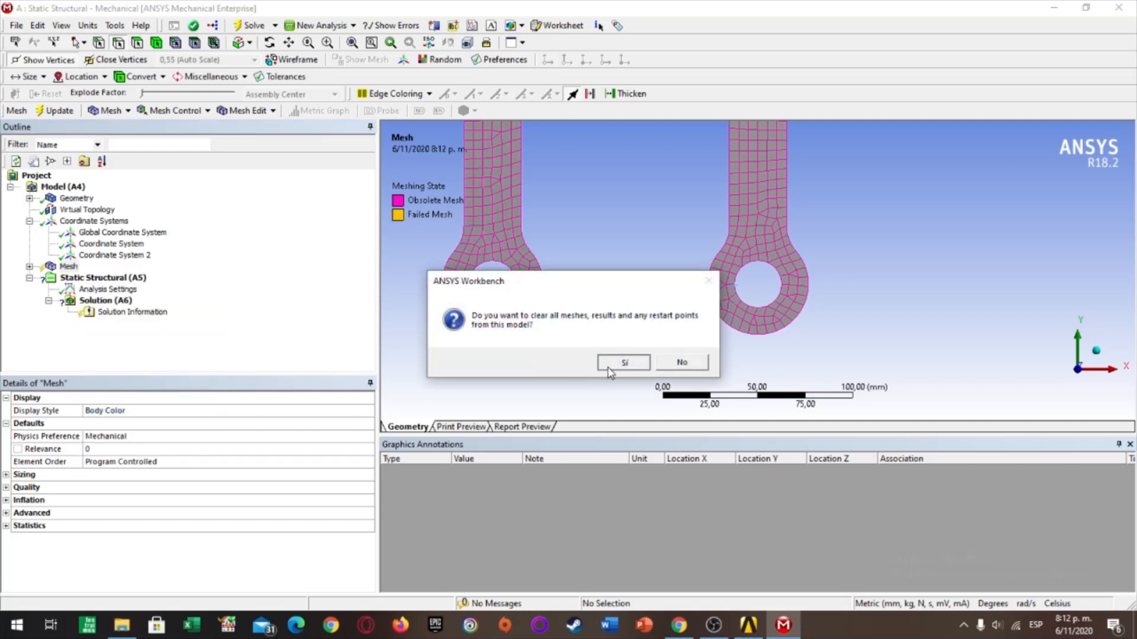
{"action": "left_click", "coordinate": [619, 361]}
- Show the whole support in a front view facing the XY plane
{"action": "middle_click_drag", "start_coordinate": [531, 334], "coordinate": [831, 296]}
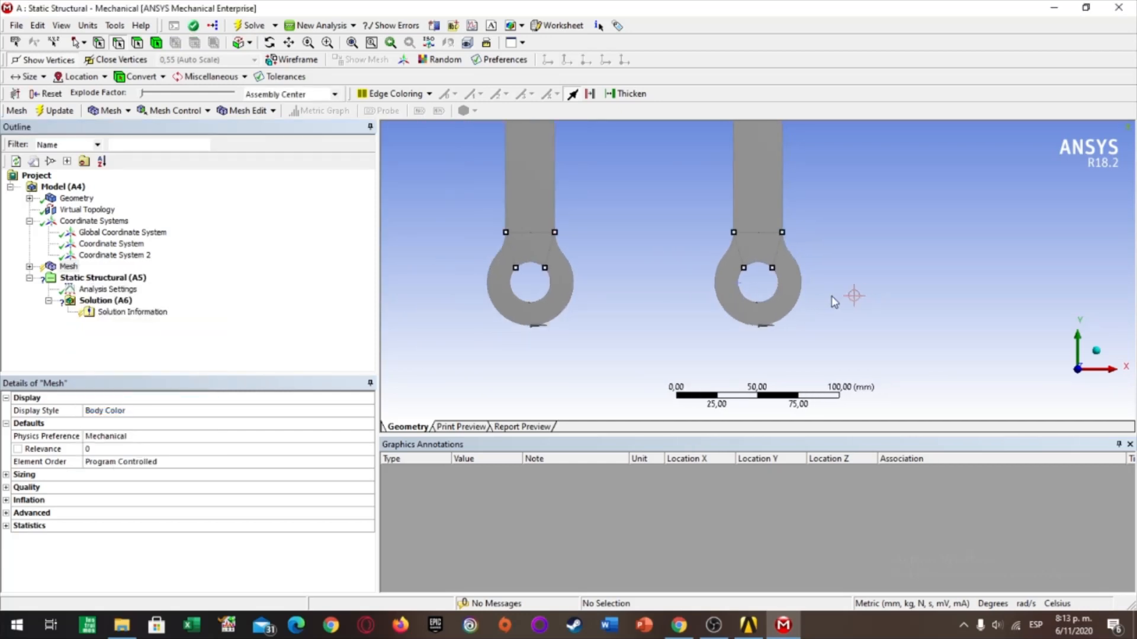
{"action": "left_click", "coordinate": [1095, 352]}
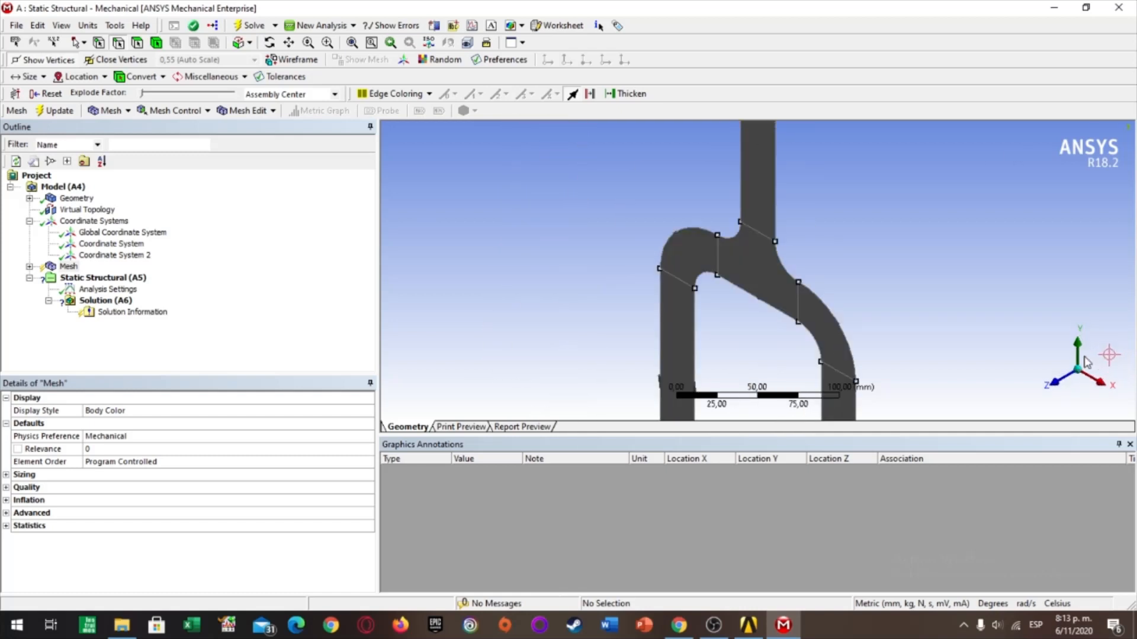
{"action": "left_click", "coordinate": [1054, 383]}
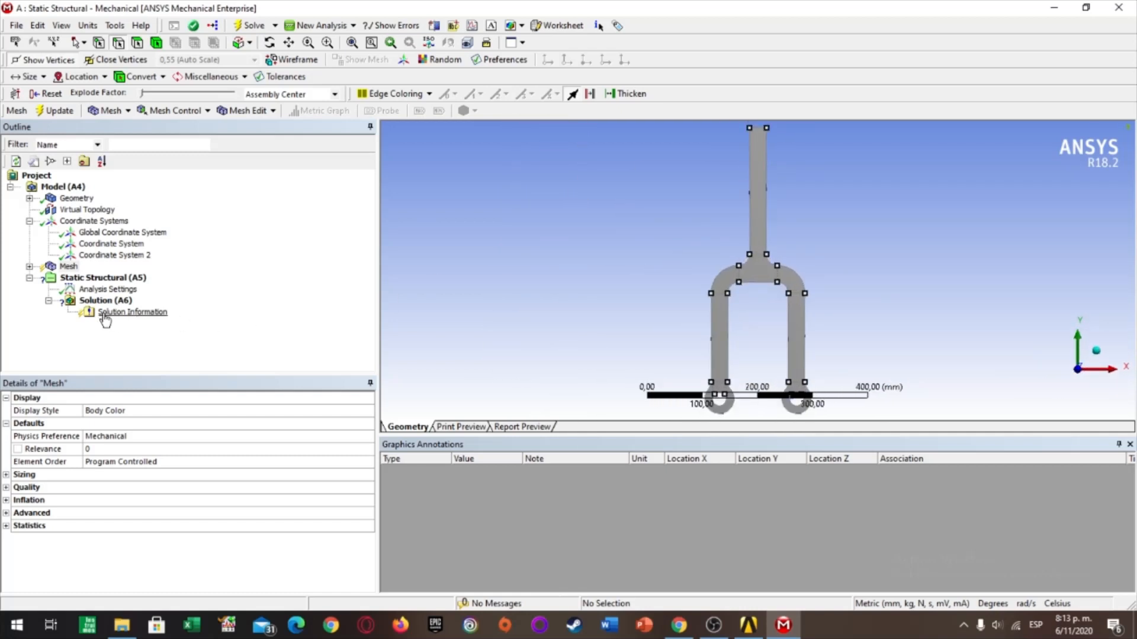
- Select all mappable faces of the support and apply a Face Meshing control to them
{"action": "right_click", "coordinate": [69, 267]}
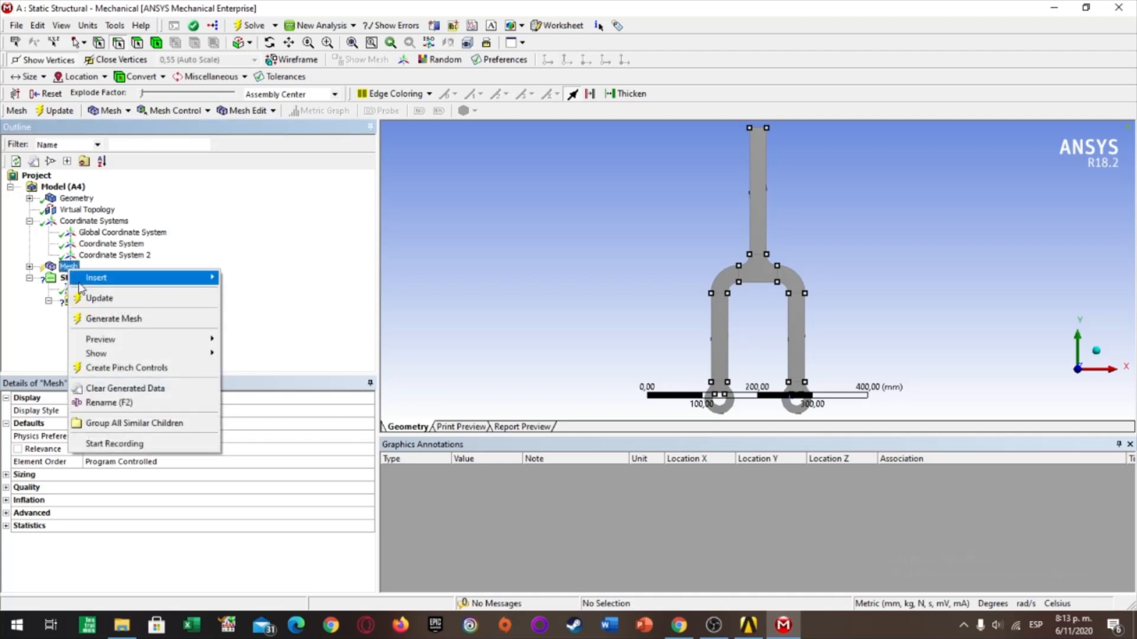
{"action": "mouse_move", "coordinate": [156, 362]}
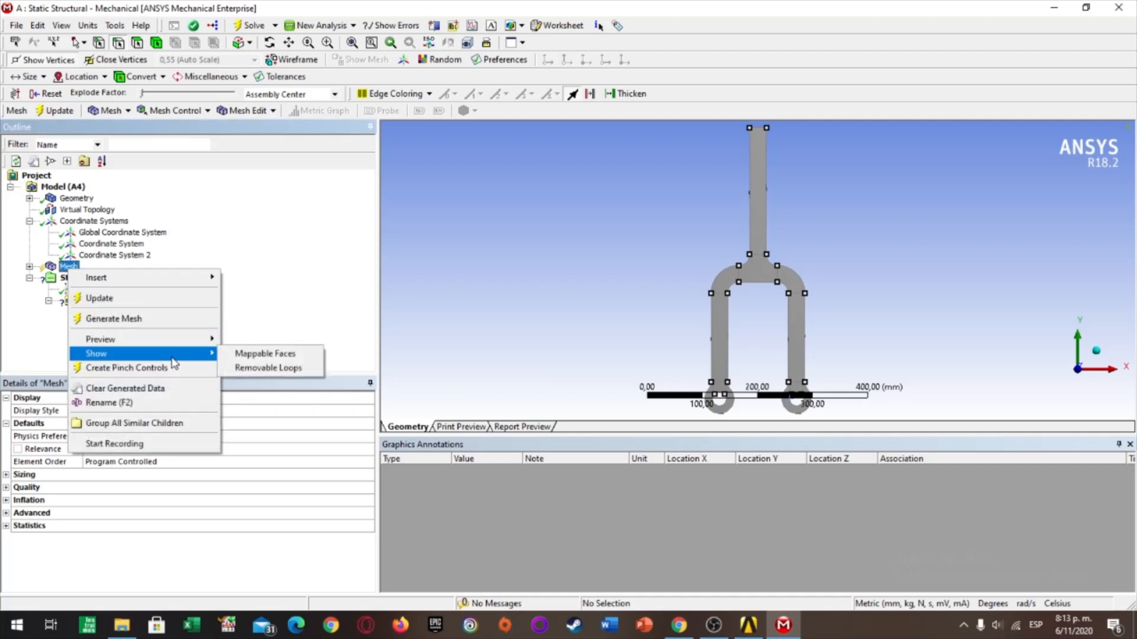
{"action": "left_click", "coordinate": [258, 356]}
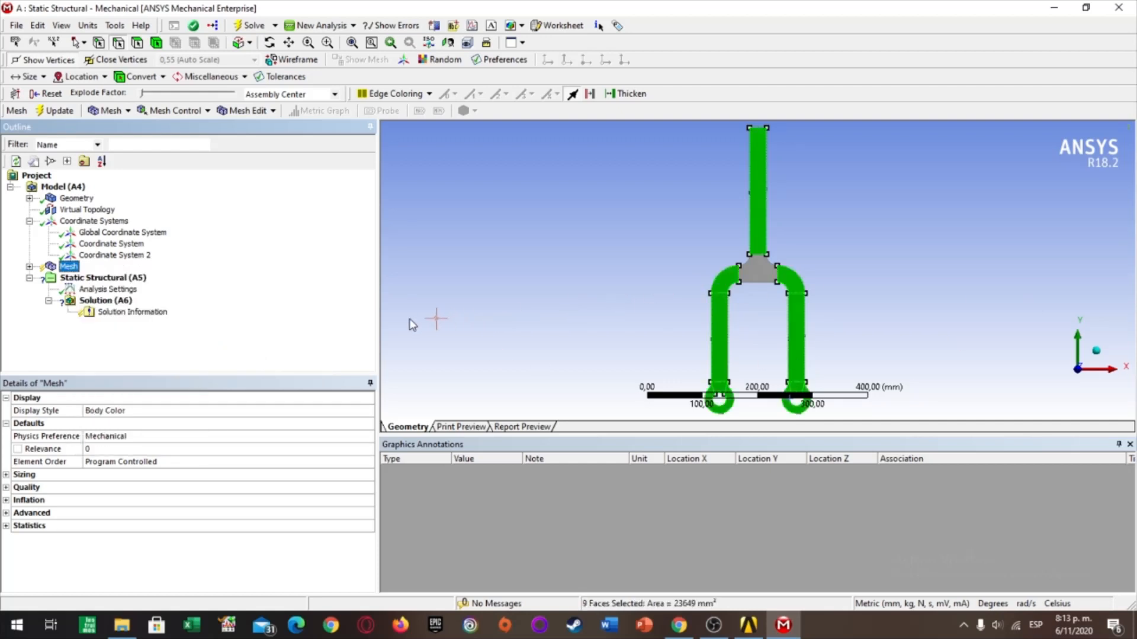
{"action": "left_click", "coordinate": [128, 112]}
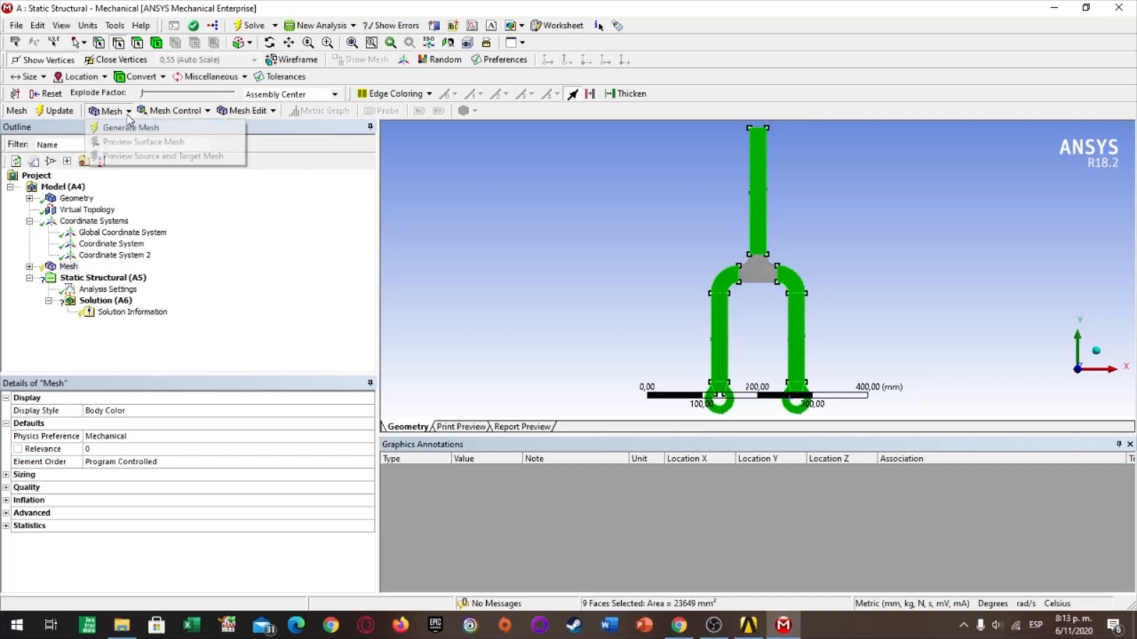
{"action": "left_click", "coordinate": [198, 110]}
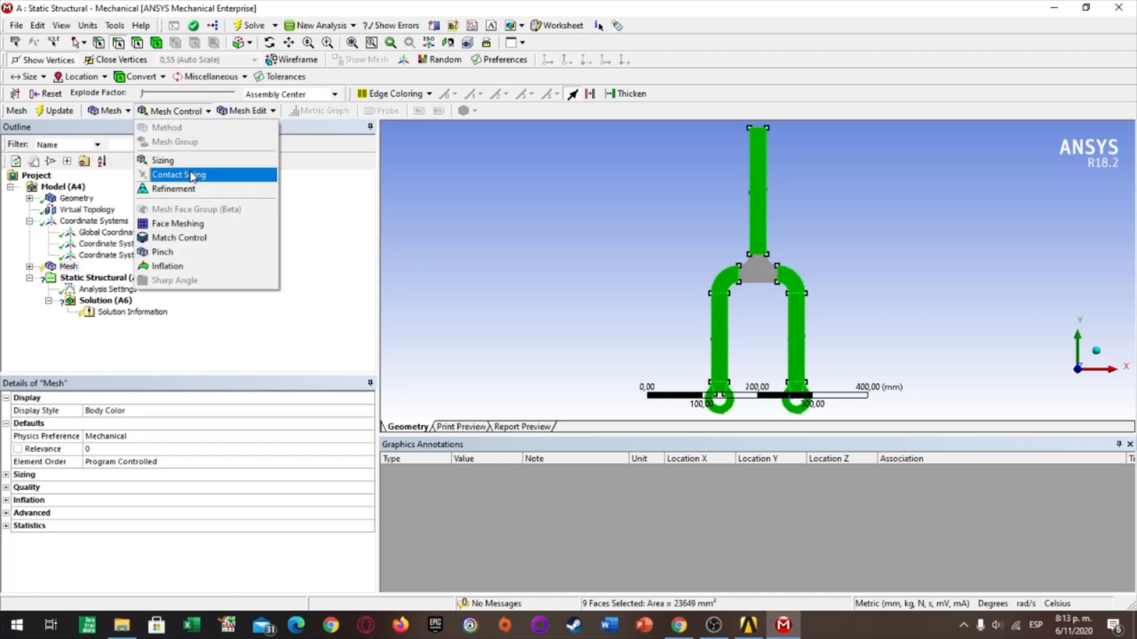
{"action": "left_click", "coordinate": [177, 223]}
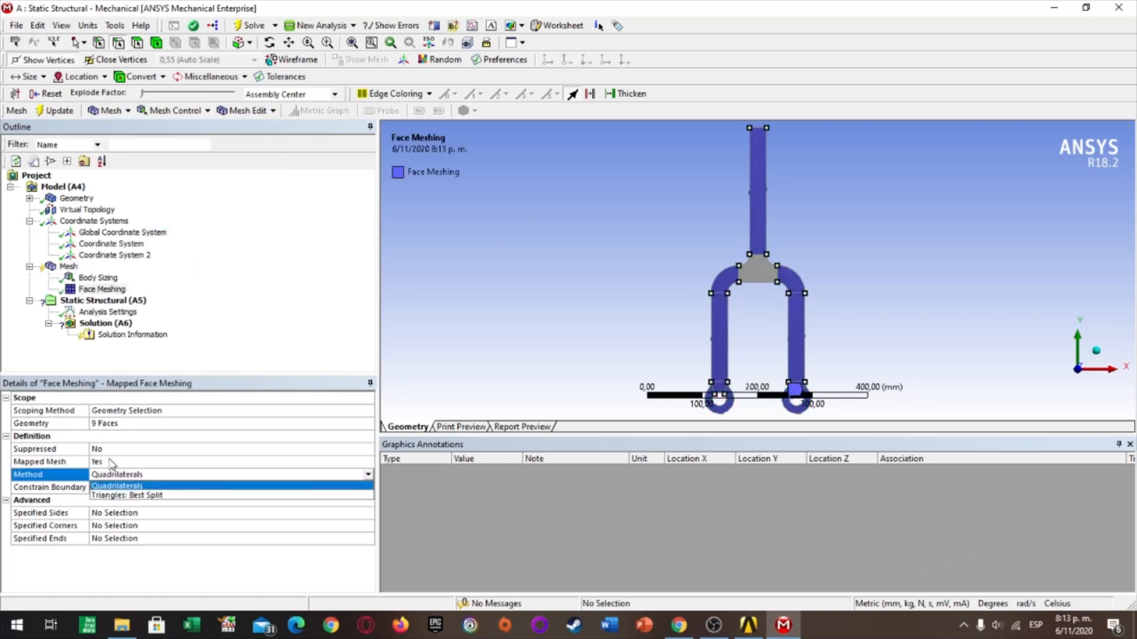
- Use the Quadrilaterals method for the face meshing and generate the mesh
{"action": "left_click", "coordinate": [235, 478]}
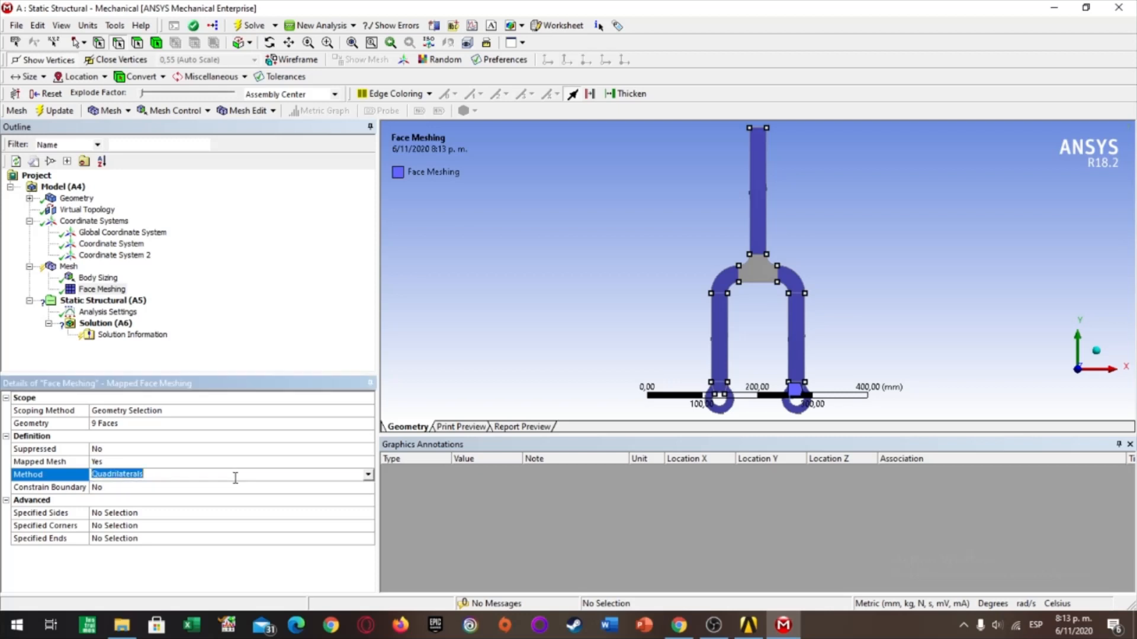
{"action": "left_click", "coordinate": [367, 475]}
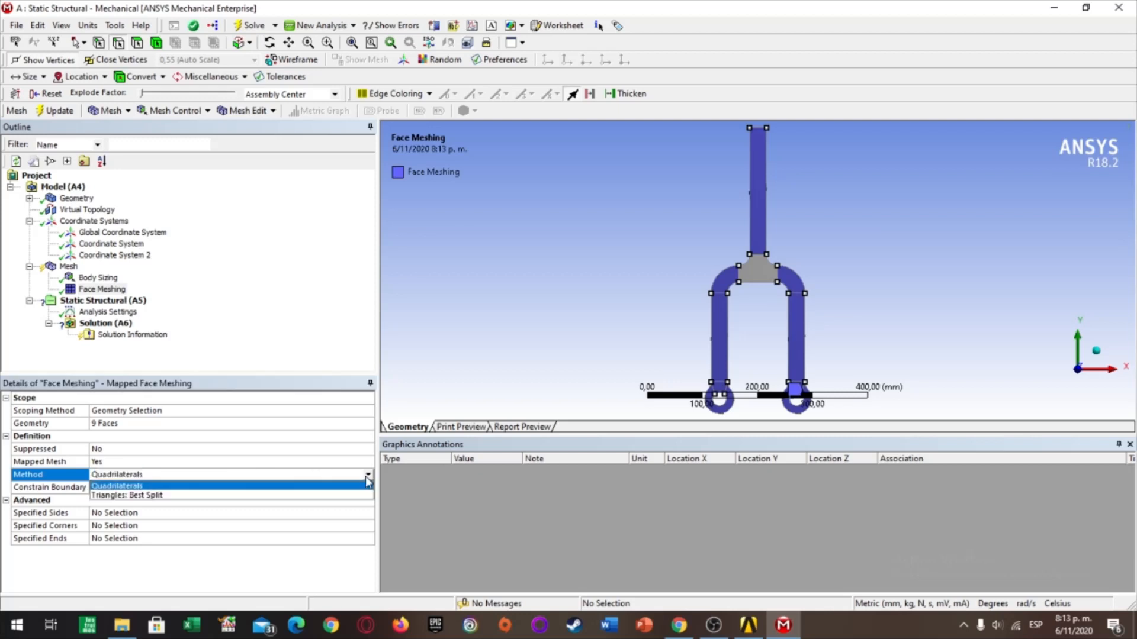
{"action": "left_click", "coordinate": [193, 488]}
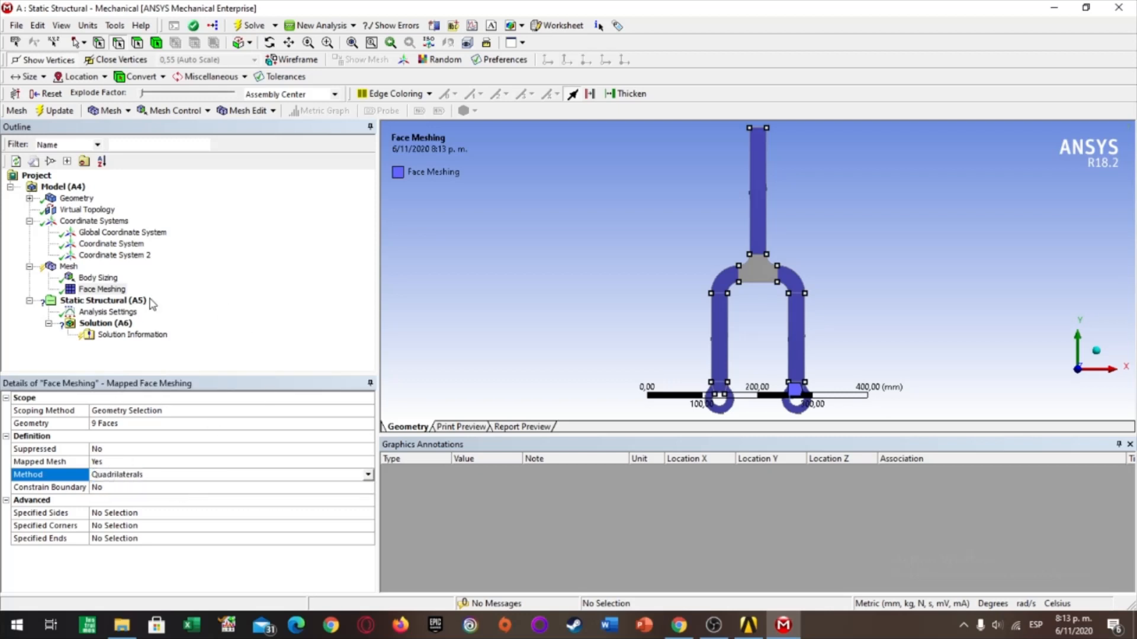
{"action": "left_click", "coordinate": [68, 266]}
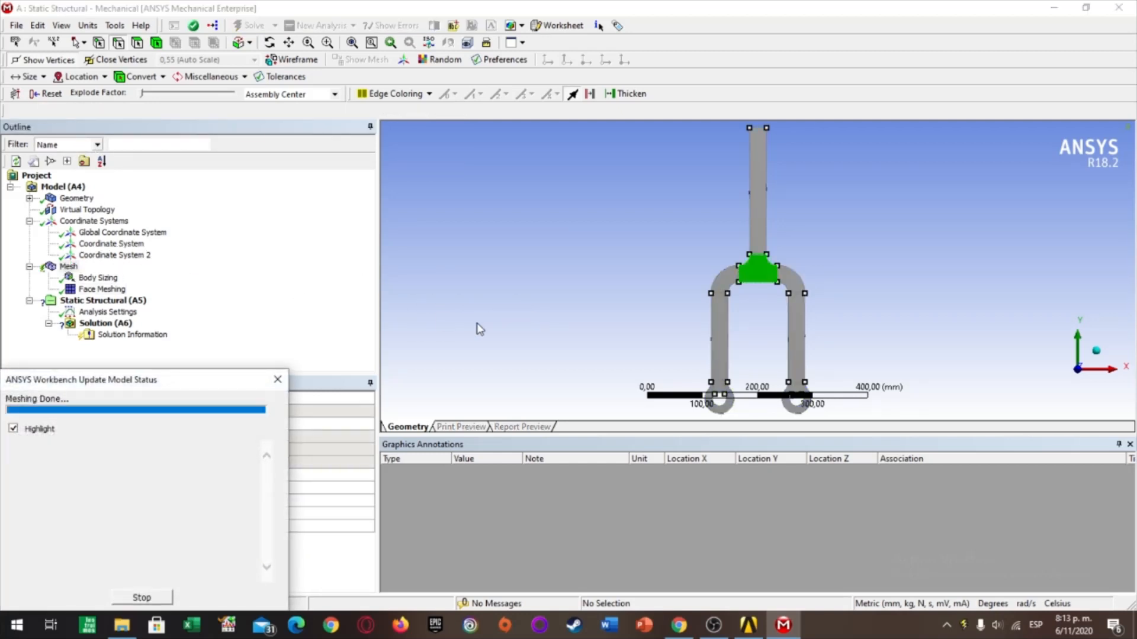
- Examine the generated mesh around the left hole and along the two lower arms
{"action": "scroll", "coordinate": [793, 261], "scroll_direction": "up", "scroll_amount": 2}
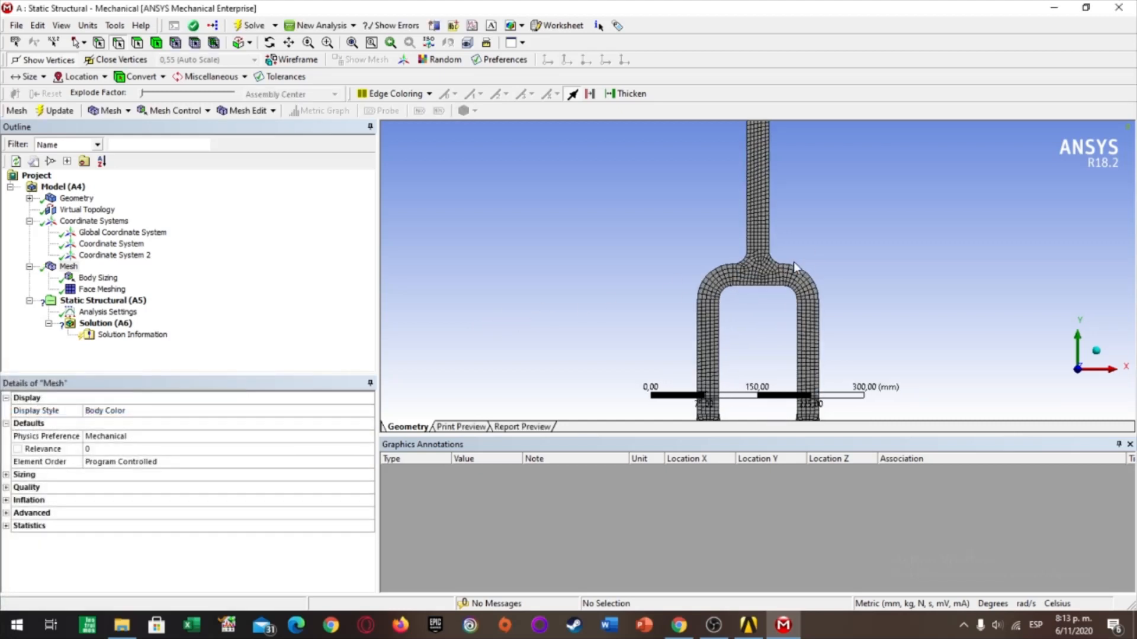
{"action": "scroll", "coordinate": [809, 286], "scroll_direction": "up", "scroll_amount": 3}
{"action": "scroll", "coordinate": [807, 315], "scroll_direction": "down", "scroll_amount": 3}
{"action": "scroll", "coordinate": [807, 316], "scroll_direction": "down", "scroll_amount": 4}
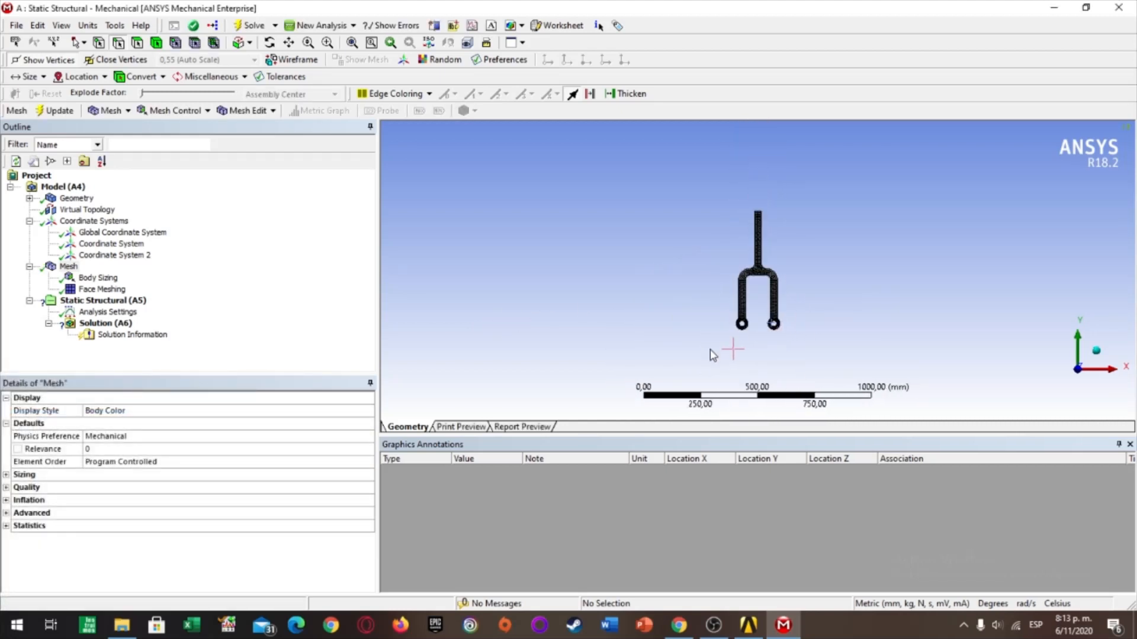
{"action": "right_click_drag", "start_coordinate": [686, 289], "coordinate": [806, 360]}
{"action": "right_click_drag", "start_coordinate": [682, 236], "coordinate": [824, 313]}
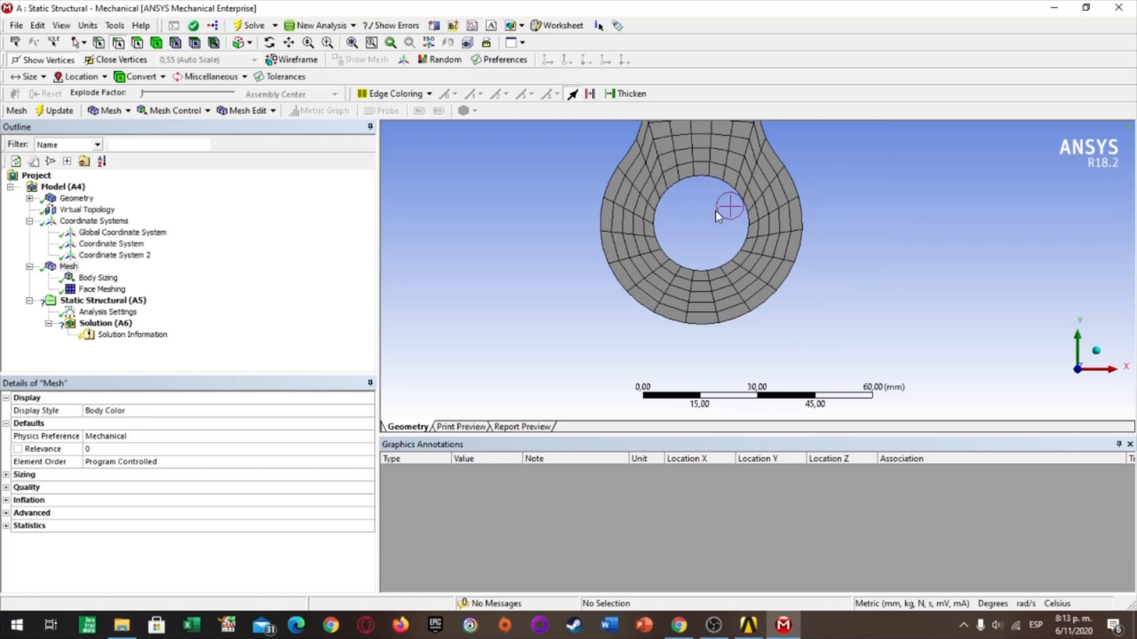
{"action": "scroll", "coordinate": [746, 165], "scroll_direction": "down", "scroll_amount": 2}
{"action": "scroll", "coordinate": [907, 212], "scroll_direction": "up", "scroll_amount": 3}
{"action": "scroll", "coordinate": [907, 212], "scroll_direction": "down", "scroll_amount": 3}
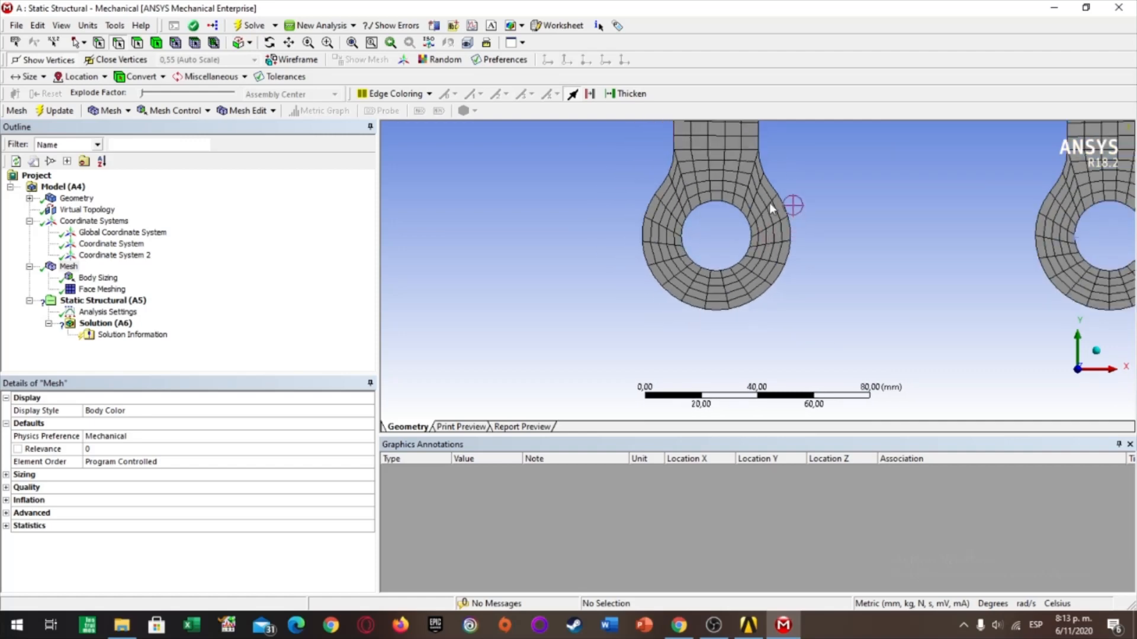
{"action": "scroll", "coordinate": [780, 205], "scroll_direction": "down", "scroll_amount": 4}
{"action": "right_click_drag", "start_coordinate": [708, 164], "coordinate": [810, 257]}
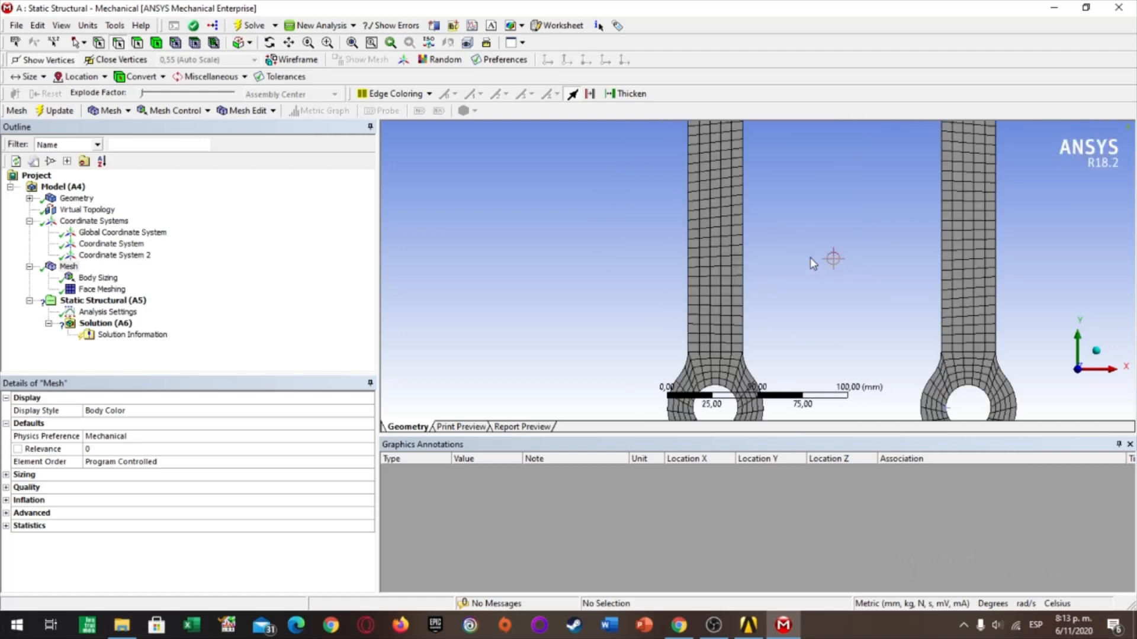
- Inspect the mesh at the curved junction and along the upper bar, ending with the whole support in view
{"action": "scroll", "coordinate": [804, 237], "scroll_direction": "down", "scroll_amount": 5}
{"action": "right_click_drag", "start_coordinate": [749, 158], "coordinate": [825, 243]}
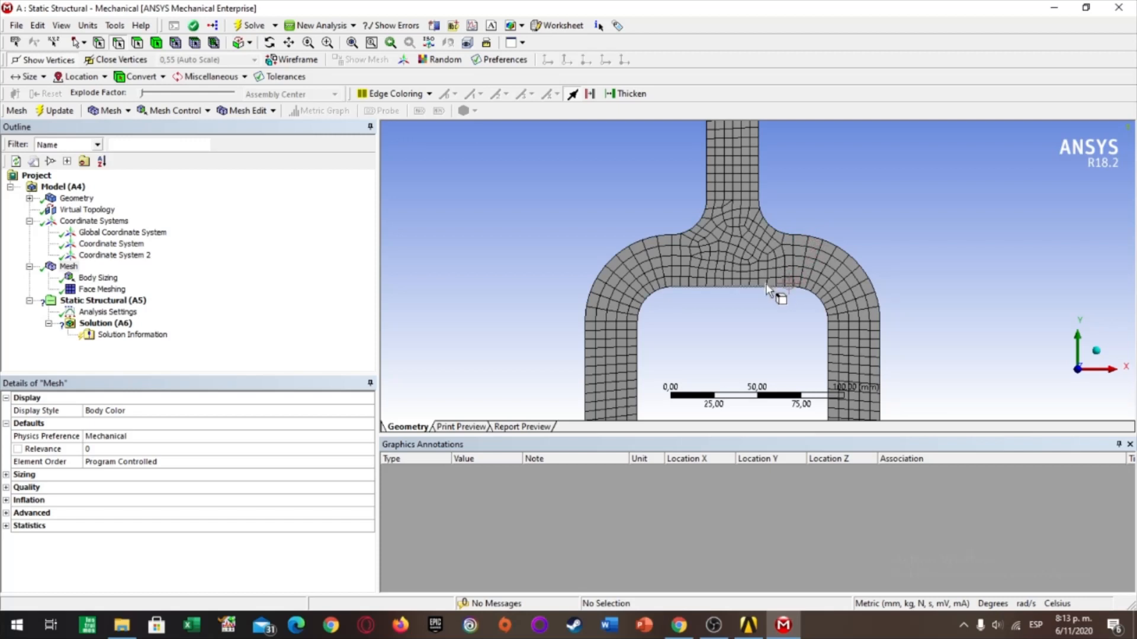
{"action": "scroll", "coordinate": [760, 237], "scroll_direction": "down", "scroll_amount": 1}
{"action": "scroll", "coordinate": [766, 200], "scroll_direction": "down", "scroll_amount": 5}
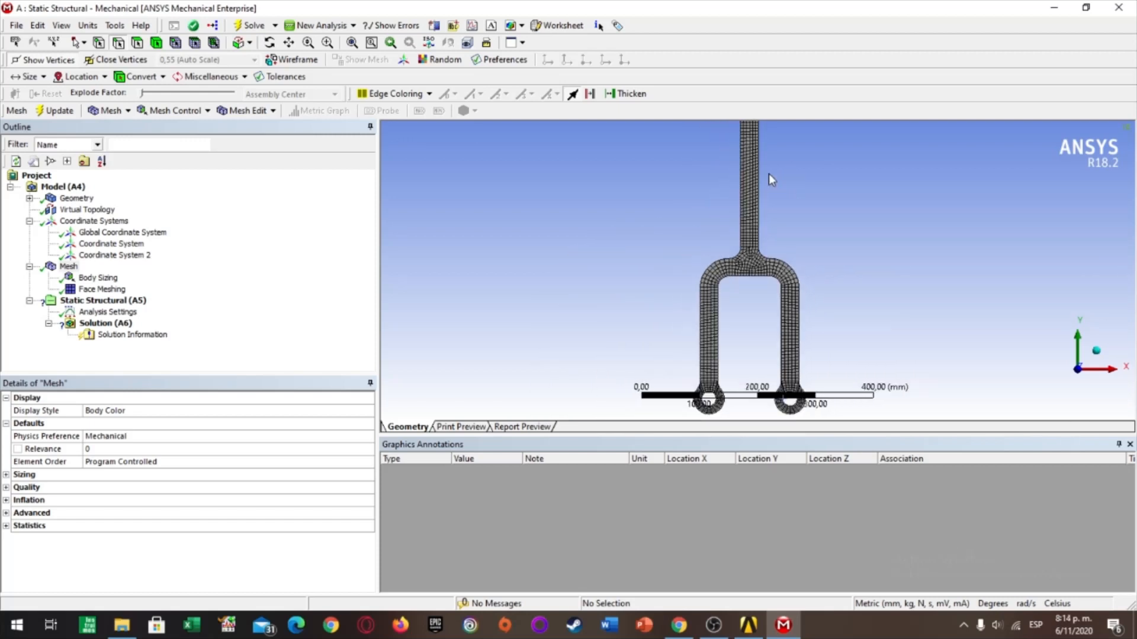
{"action": "right_click_drag", "start_coordinate": [688, 155], "coordinate": [786, 225]}
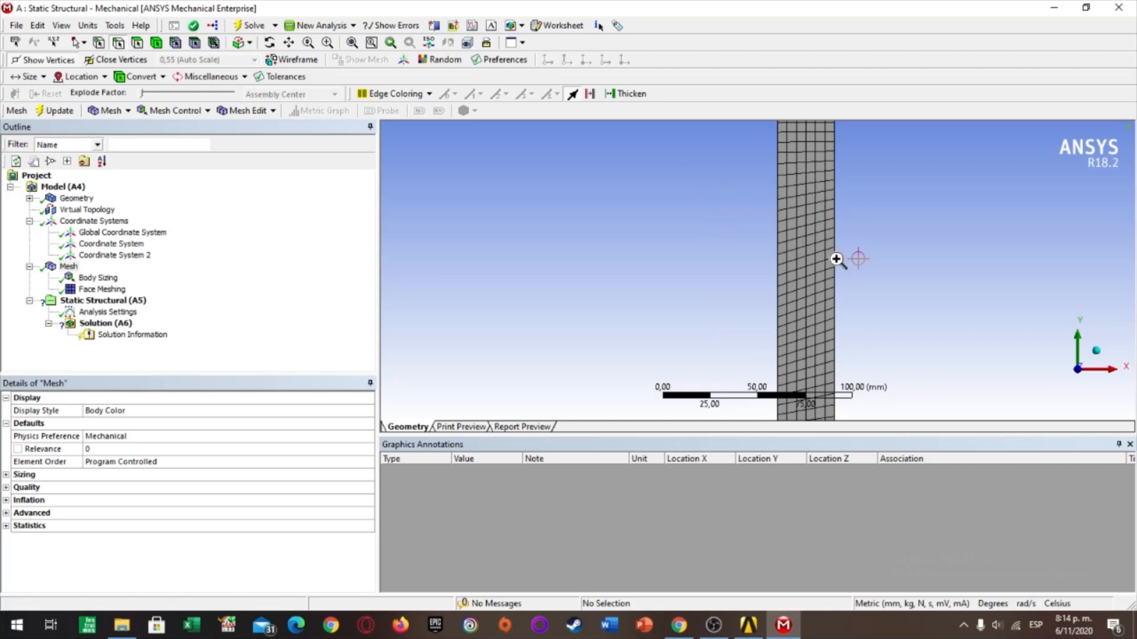
{"action": "scroll", "coordinate": [900, 284], "scroll_direction": "up", "scroll_amount": 3}
{"action": "scroll", "coordinate": [897, 289], "scroll_direction": "down", "scroll_amount": 8}
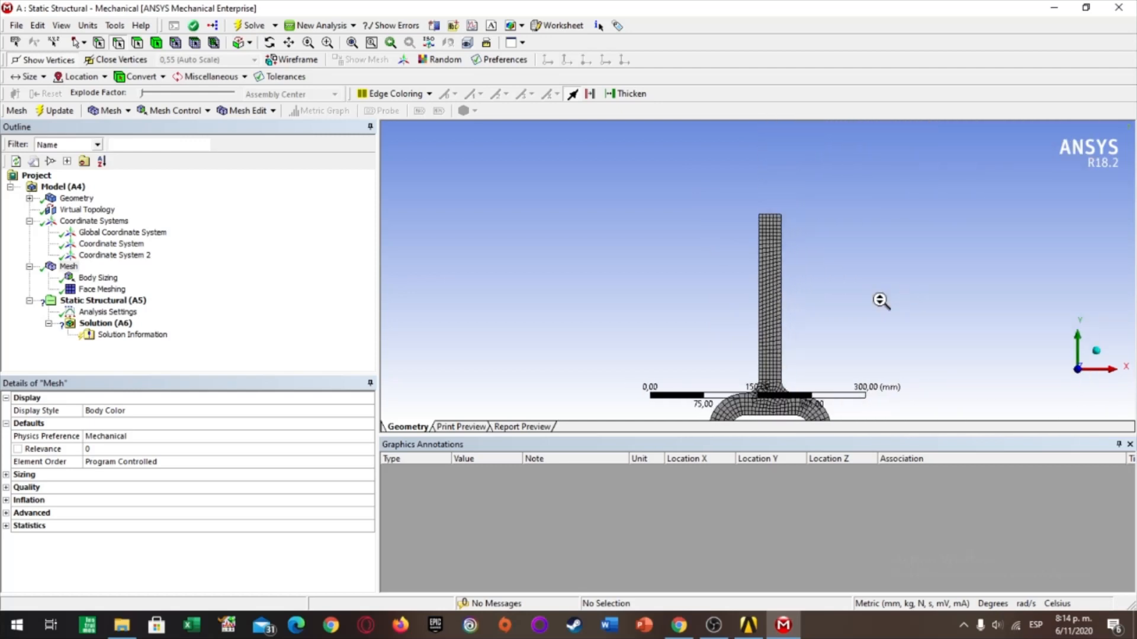
{"action": "scroll", "coordinate": [820, 355], "scroll_direction": "up", "scroll_amount": 3}
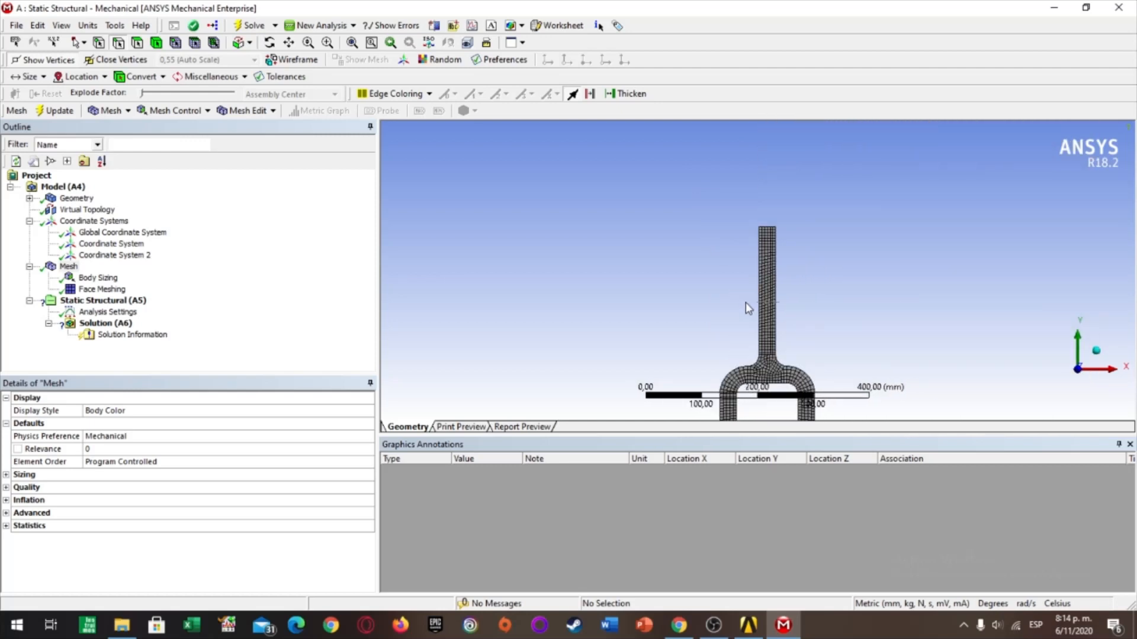
{"action": "mouse_move", "coordinate": [746, 309]}
{"action": "middle_mouse_down"}
{"action": "mouse_move", "coordinate": [739, 266]}
{"action": "mouse_move", "coordinate": [752, 304]}
{"action": "middle_mouse_up"}
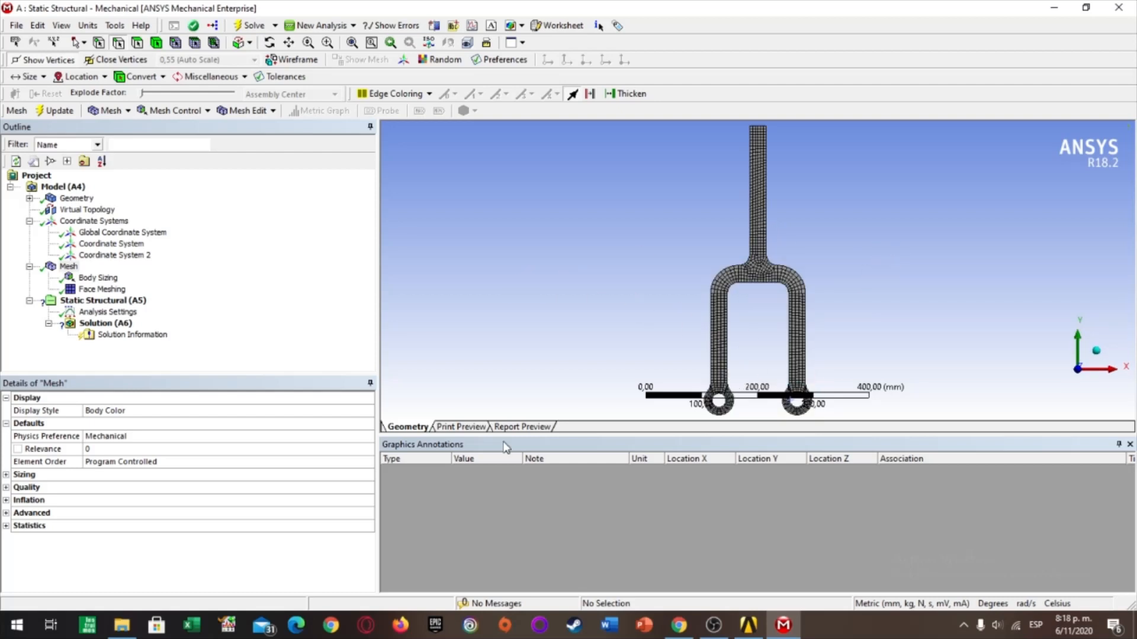
- Add a Displacement support to the static structural analysis, scoped to the upper and lower arc edges of the left hole
{"action": "left_click", "coordinate": [103, 300]}
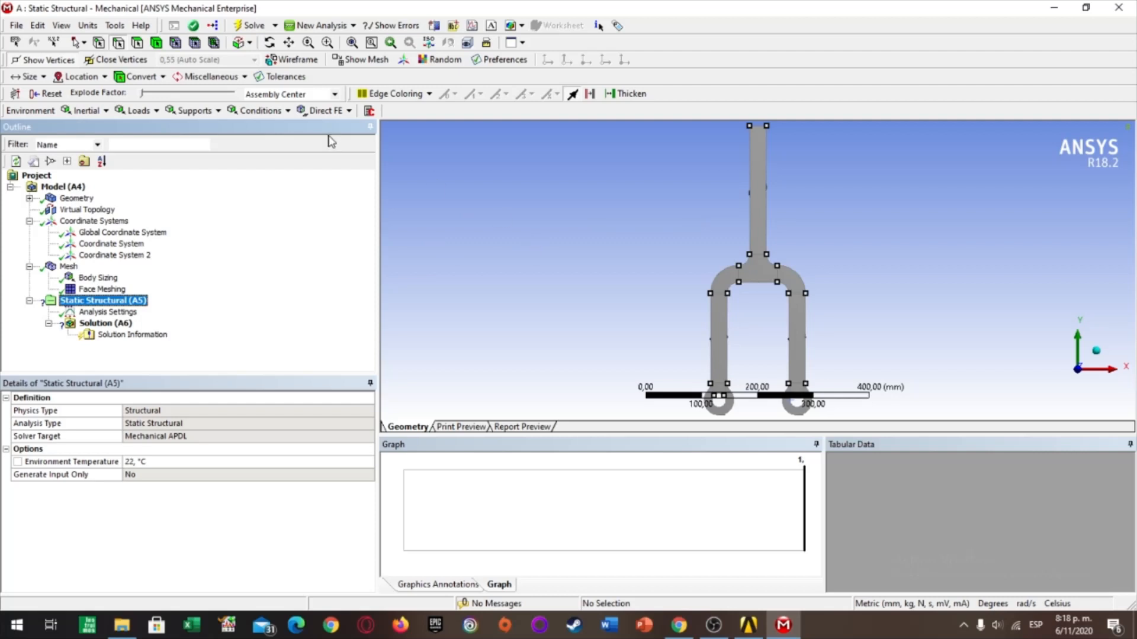
{"action": "left_click", "coordinate": [199, 111]}
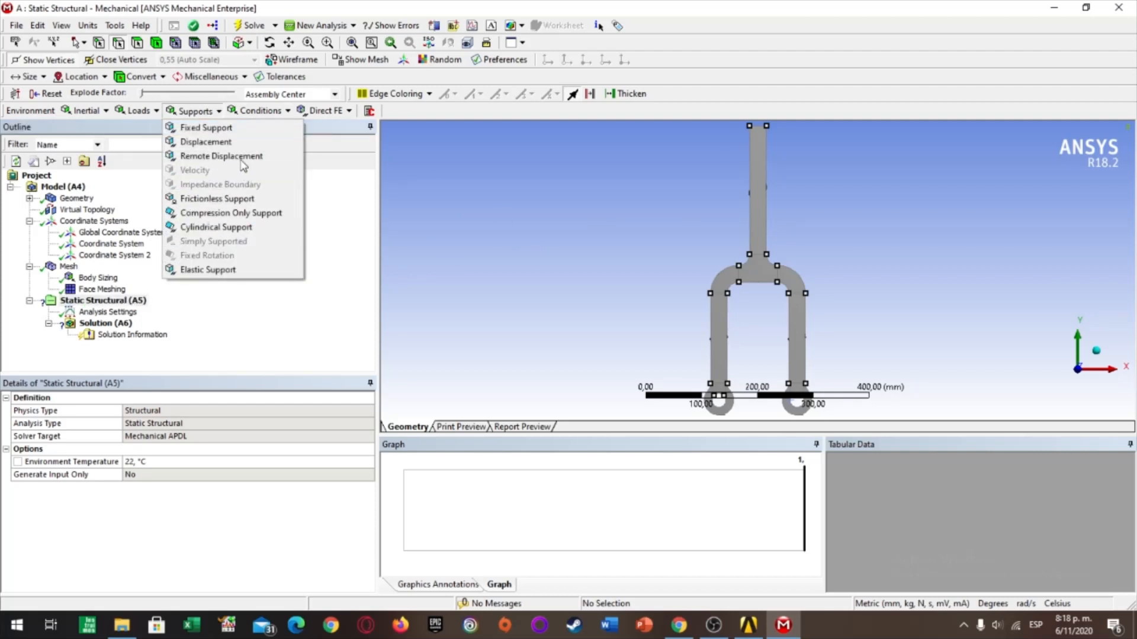
{"action": "left_click", "coordinate": [234, 142]}
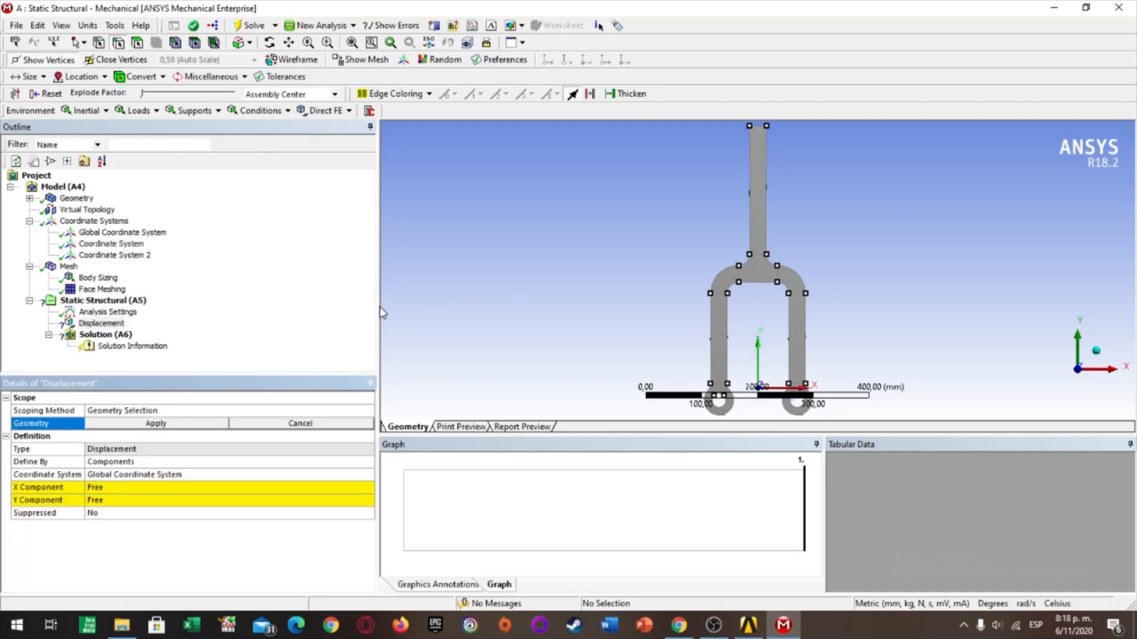
{"action": "scroll", "coordinate": [701, 303], "scroll_direction": "down", "scroll_amount": 3}
{"action": "right_click_drag", "start_coordinate": [660, 288], "coordinate": [798, 377]}
{"action": "right_click_drag", "start_coordinate": [751, 304], "coordinate": [884, 362]}
{"action": "scroll", "coordinate": [829, 306], "scroll_direction": "down", "scroll_amount": 4}
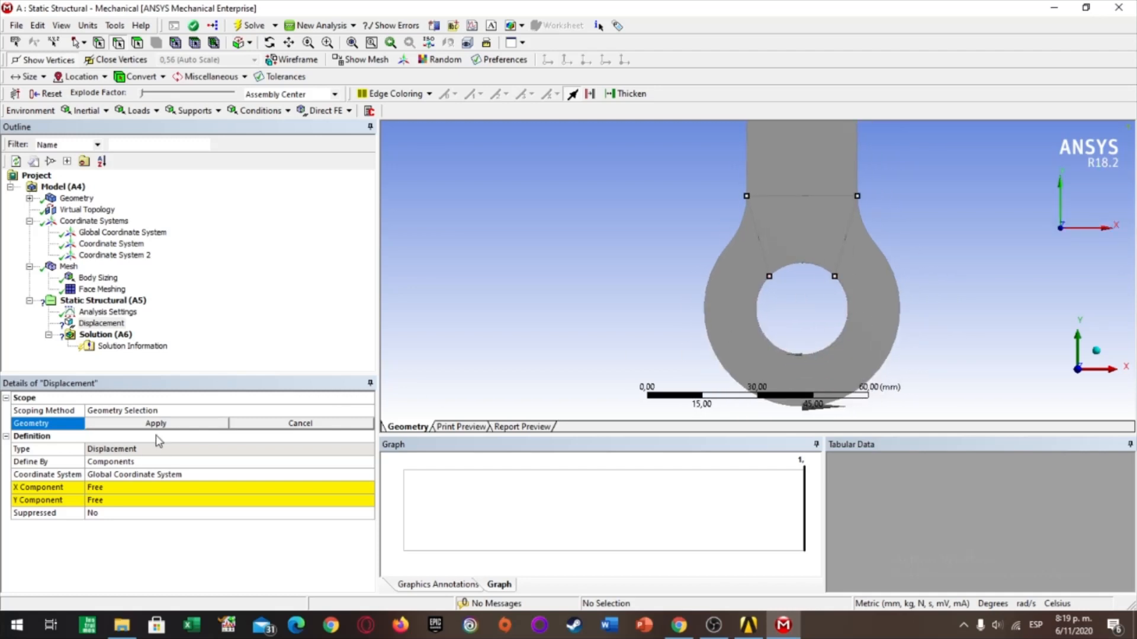
{"action": "left_click", "coordinate": [759, 324]}
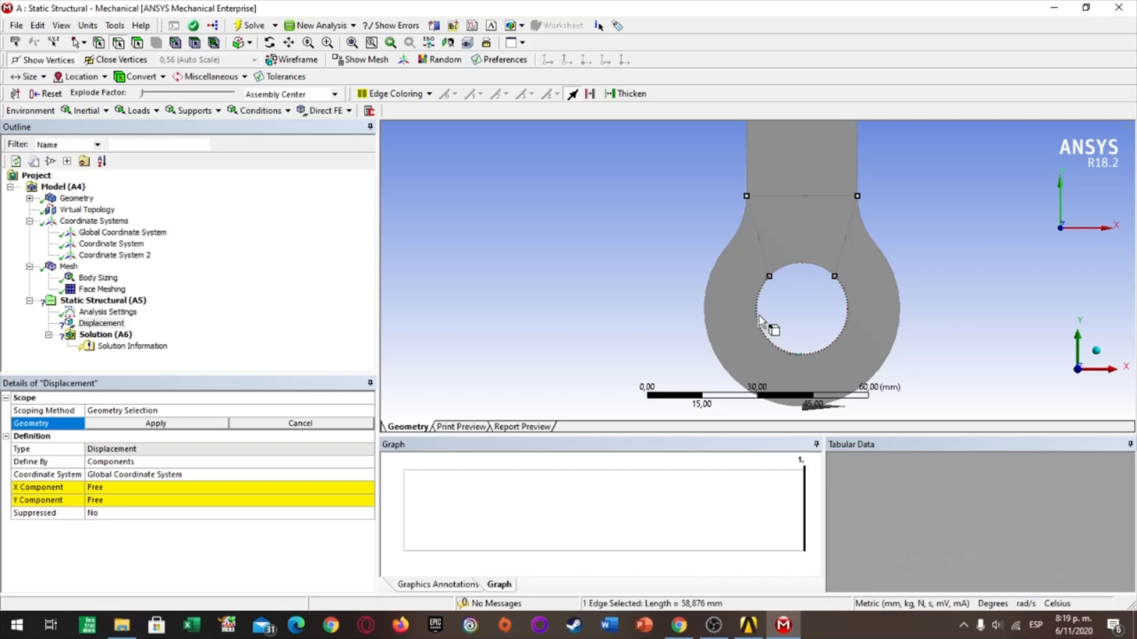
{"action": "left_click", "coordinate": [803, 265], "text": "ctrl"}
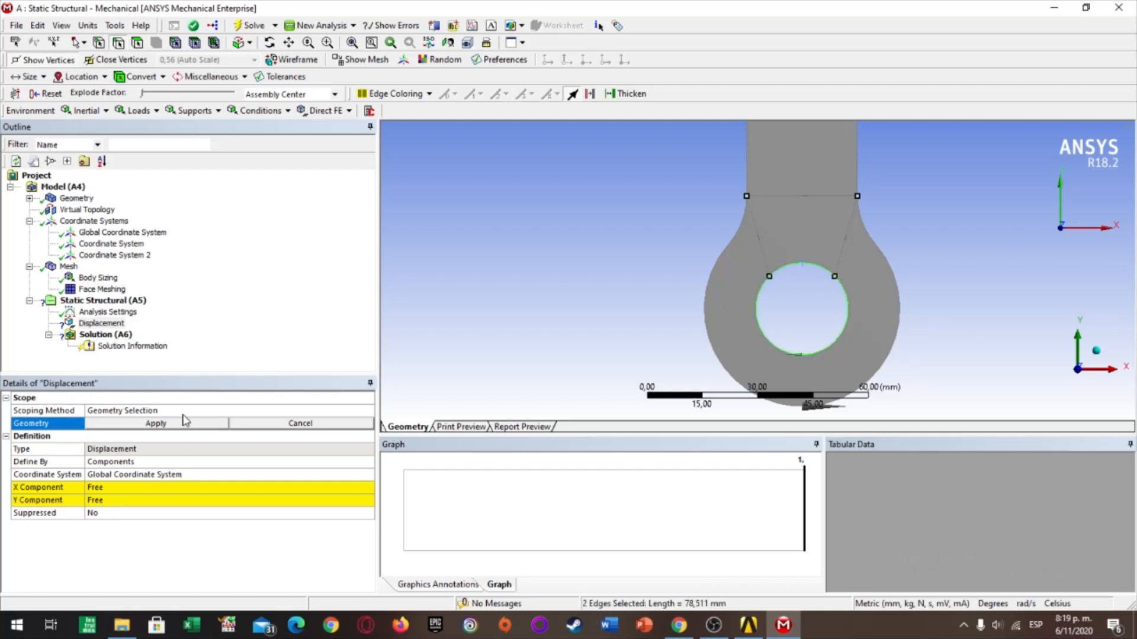
{"action": "left_click", "coordinate": [181, 423]}
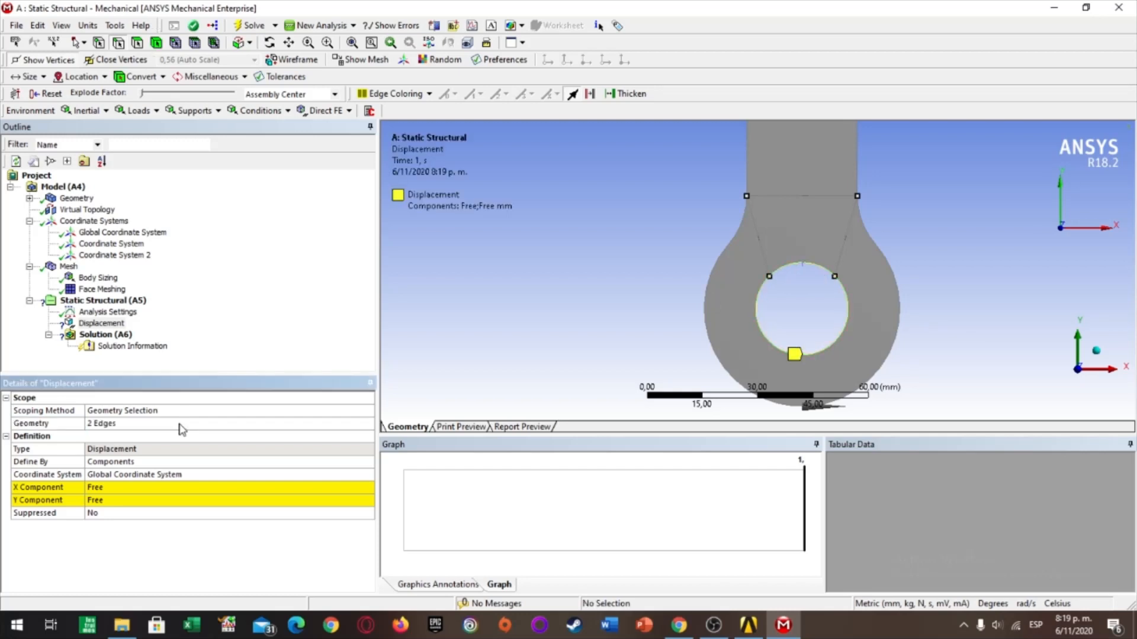
- Assign the left hole's cylindrical Coordinate System to the displacement support
{"action": "left_click", "coordinate": [145, 464]}
{"action": "left_click", "coordinate": [213, 474]}
{"action": "left_click", "coordinate": [368, 474]}
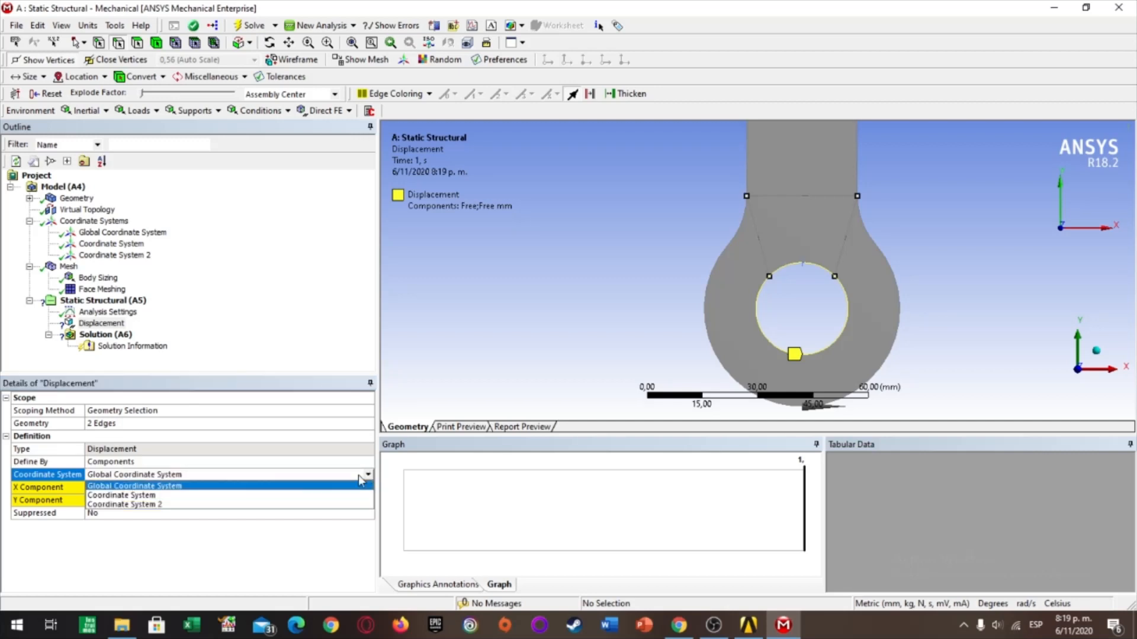
{"action": "left_click", "coordinate": [233, 497]}
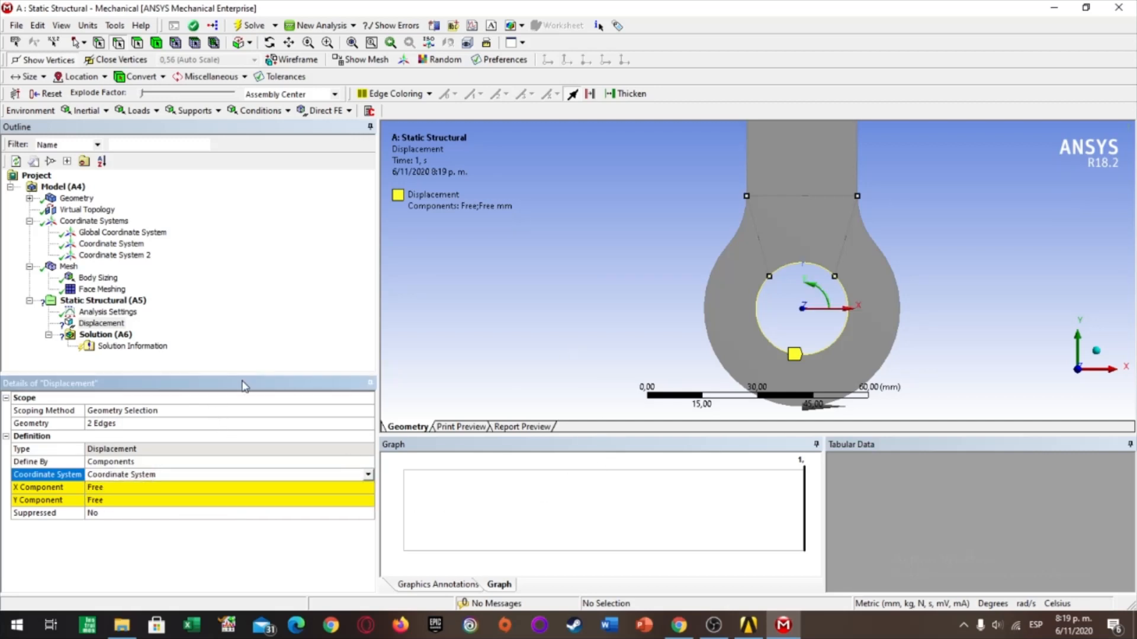
- Set the X component of the left hole's displacement to 0 mm, leaving the Y component free
{"action": "scroll", "coordinate": [948, 302], "scroll_direction": "down", "scroll_amount": 3}
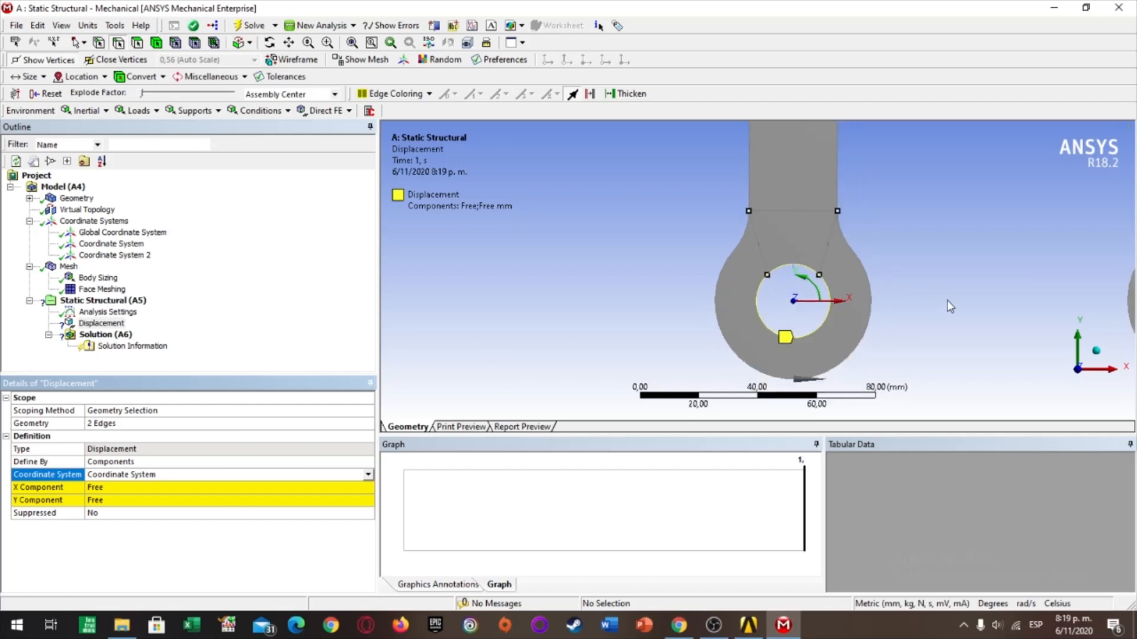
{"action": "left_click", "coordinate": [141, 487]}
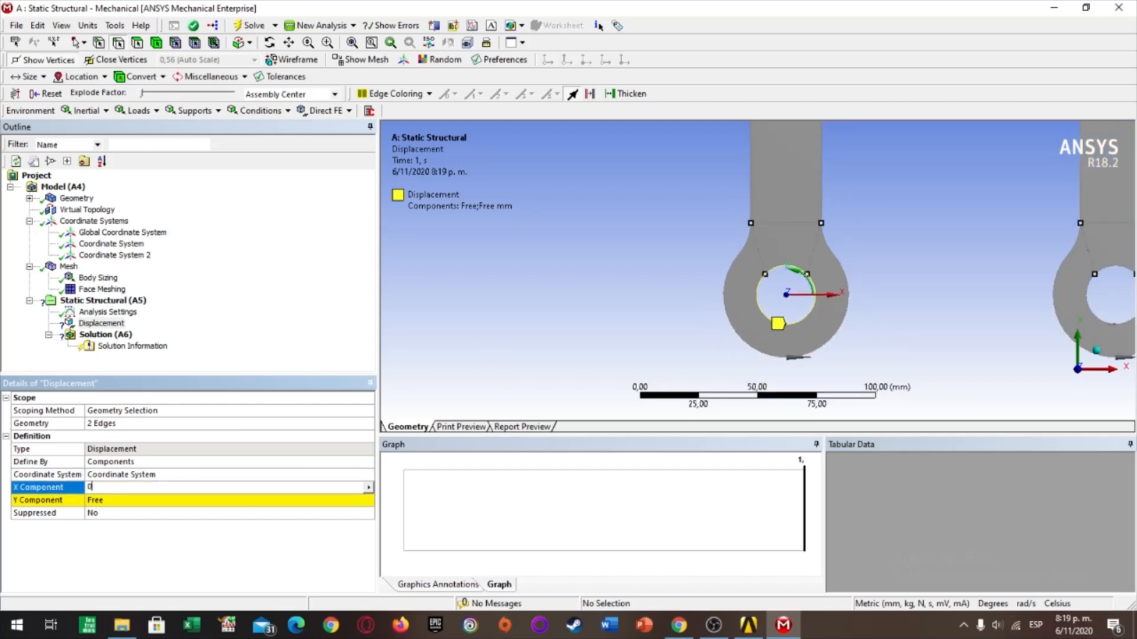
{"action": "key", "text": "Return"}
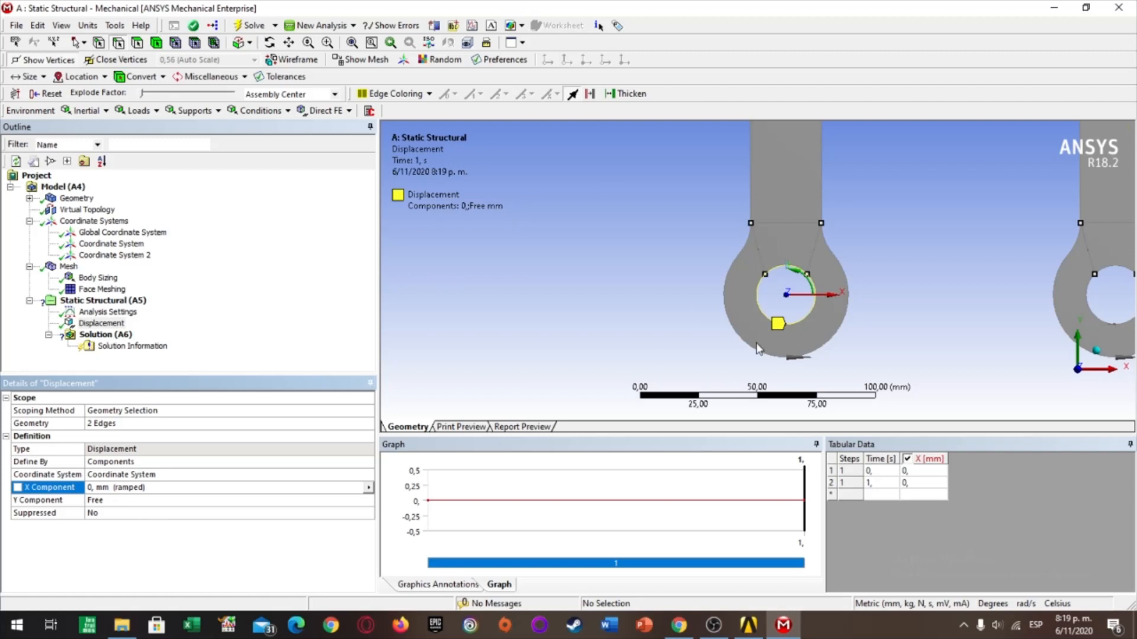
{"action": "scroll", "coordinate": [819, 290], "scroll_direction": "up", "scroll_amount": 3}
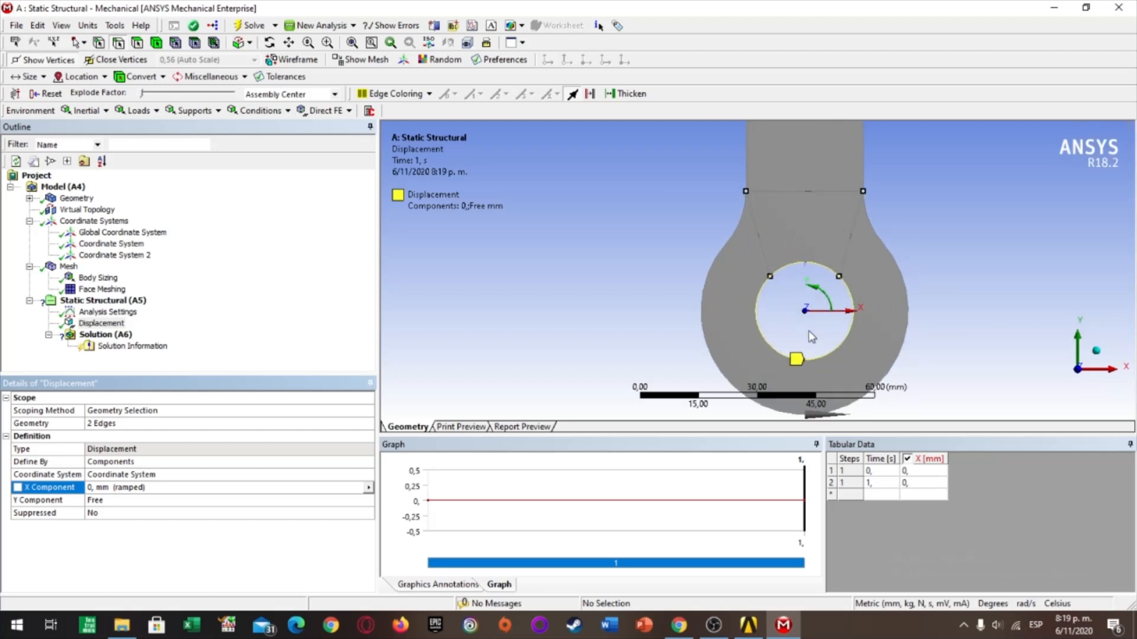
{"action": "scroll", "coordinate": [748, 288], "scroll_direction": "down", "scroll_amount": 3}
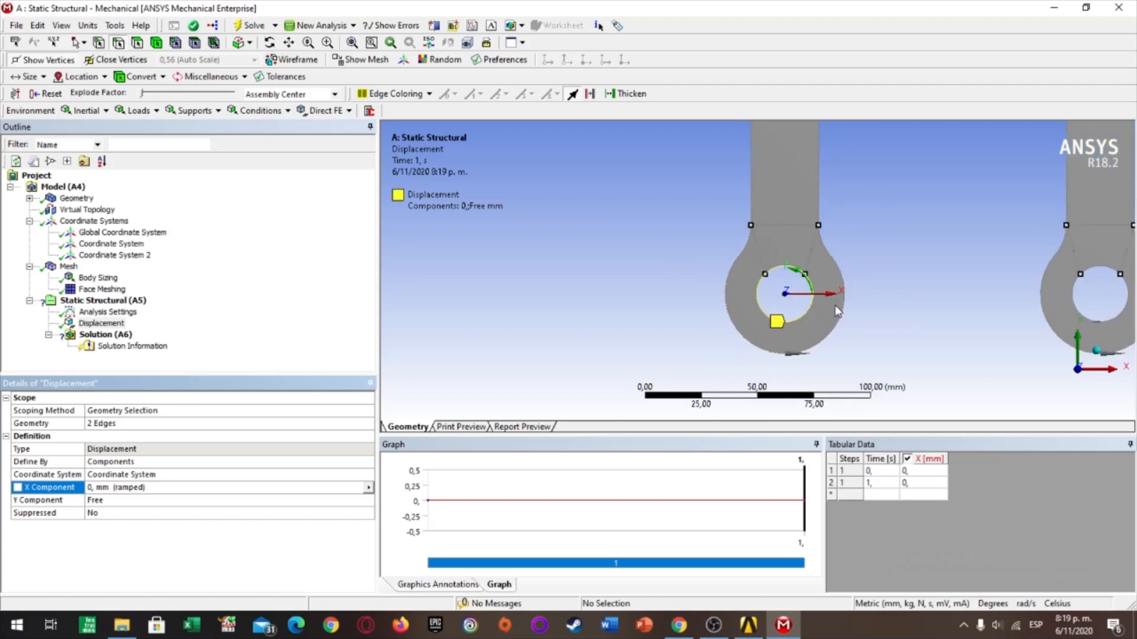
- Add a second Displacement support to the static structural analysis, scoped to the upper and lower arc edges of the right hole
{"action": "scroll", "coordinate": [915, 317], "scroll_direction": "down", "scroll_amount": 1}
{"action": "scroll", "coordinate": [877, 287], "scroll_direction": "up", "scroll_amount": 1}
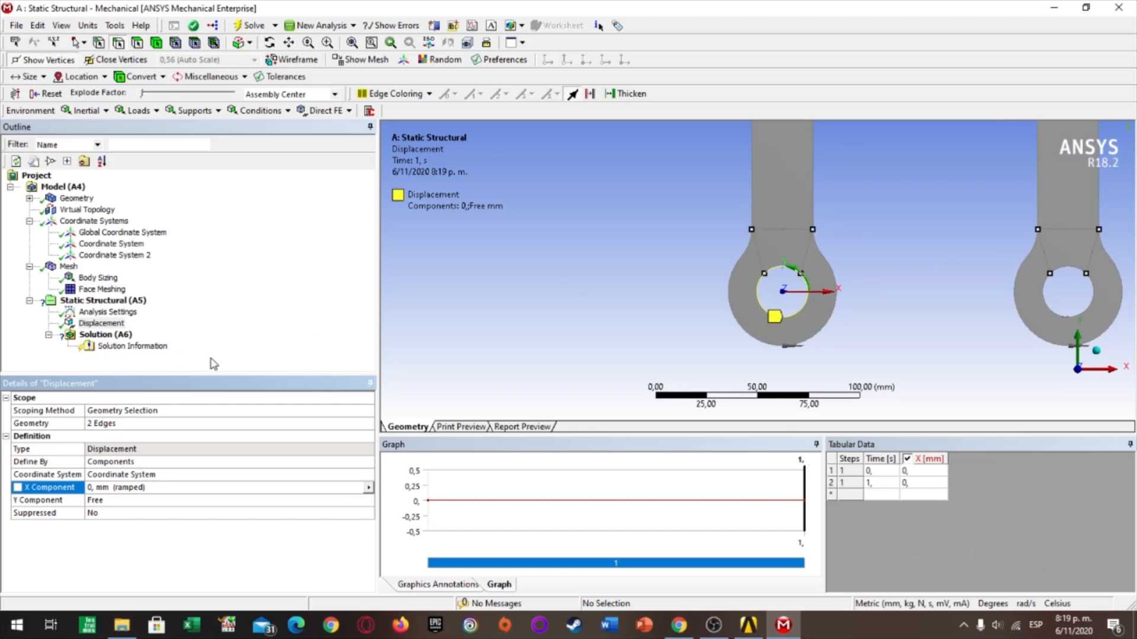
{"action": "left_click", "coordinate": [210, 112]}
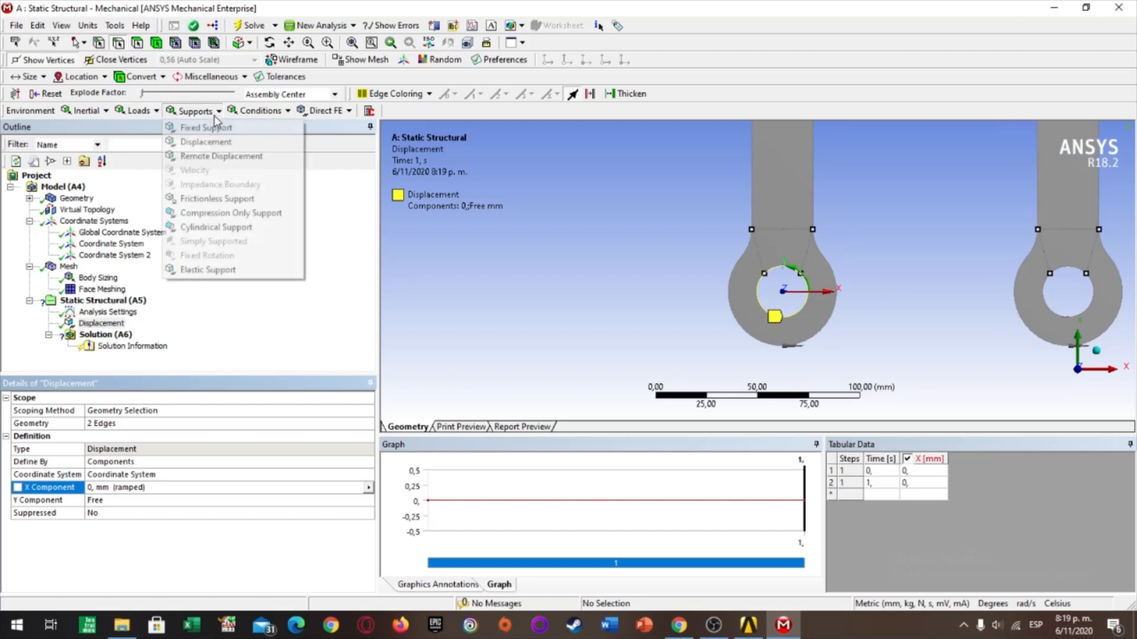
{"action": "left_click", "coordinate": [213, 142]}
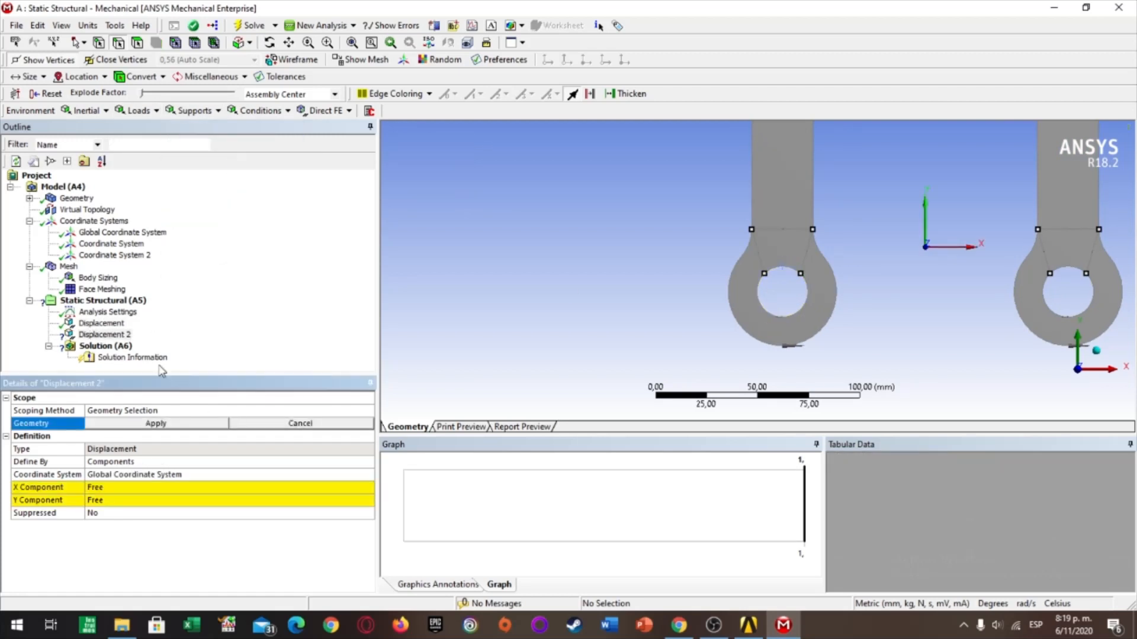
{"action": "left_click", "coordinate": [1058, 313]}
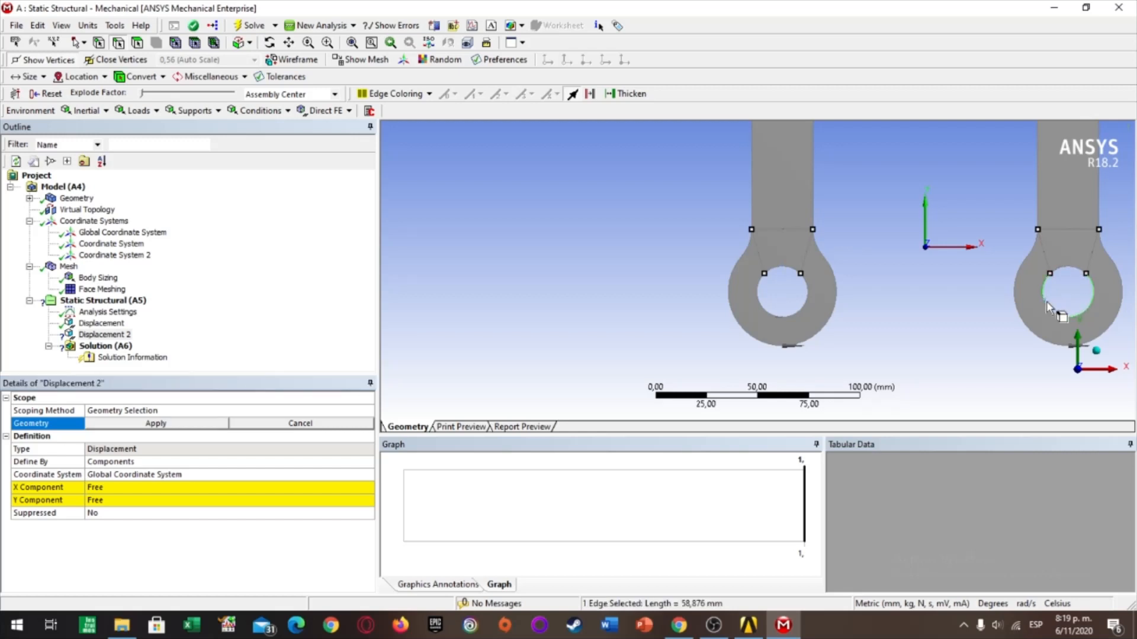
{"action": "left_click", "coordinate": [1070, 270], "text": "ctrl"}
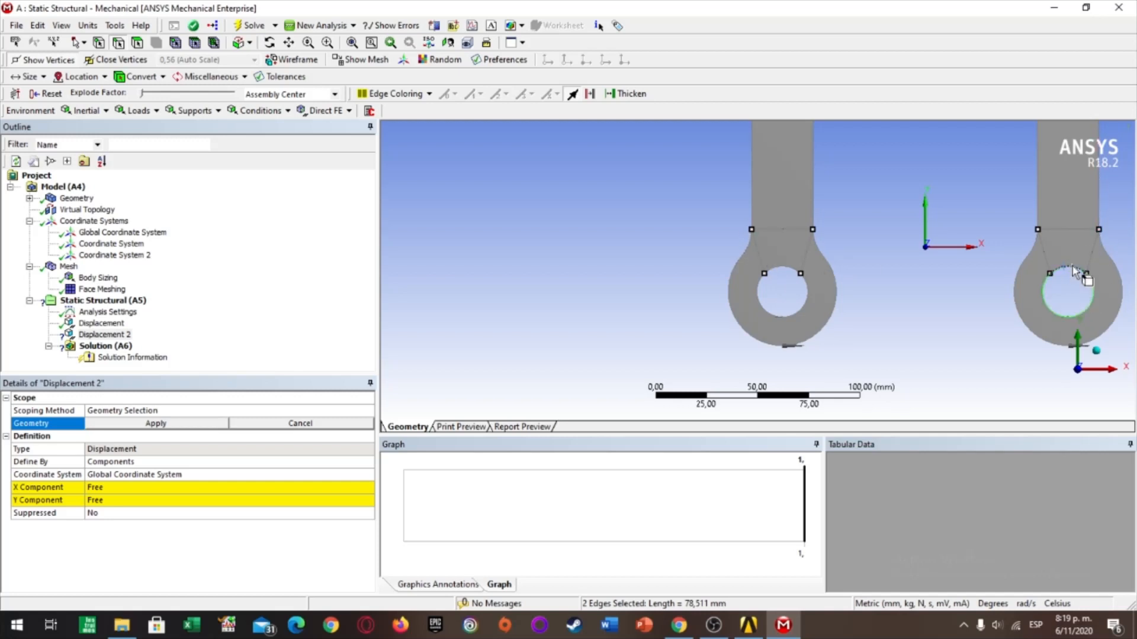
{"action": "left_click", "coordinate": [172, 429]}
- Assign Coordinate System 2 to the right hole's displacement and set its X component to 0 mm, leaving Y free
{"action": "left_click", "coordinate": [216, 474]}
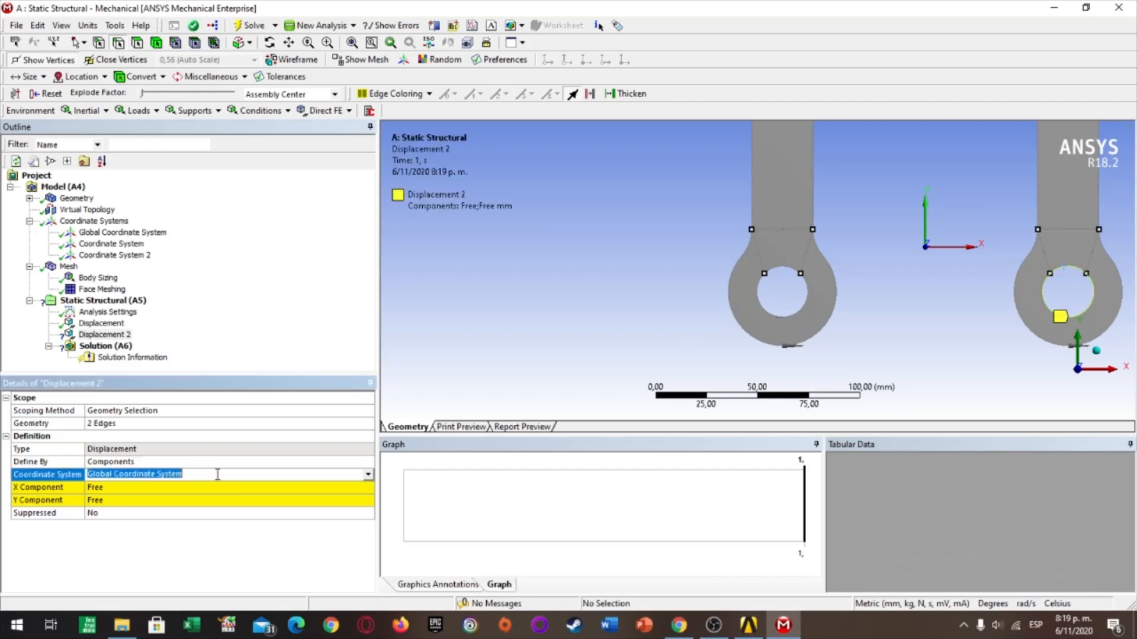
{"action": "left_click", "coordinate": [369, 475]}
{"action": "left_click", "coordinate": [263, 506]}
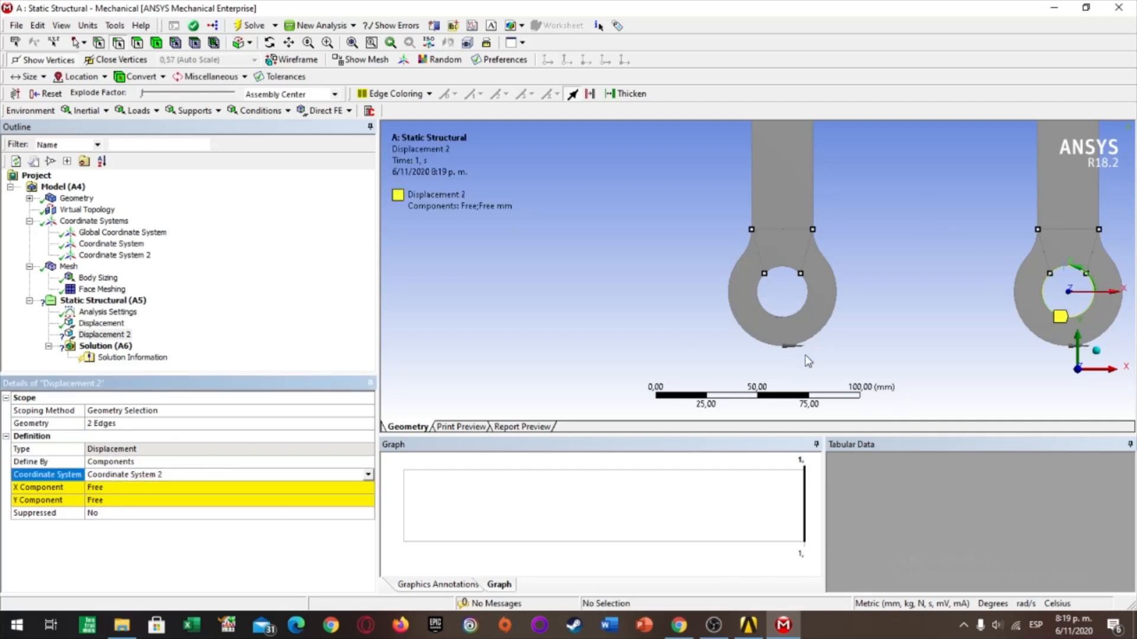
{"action": "left_click", "coordinate": [367, 474]}
{"action": "left_click", "coordinate": [324, 496]}
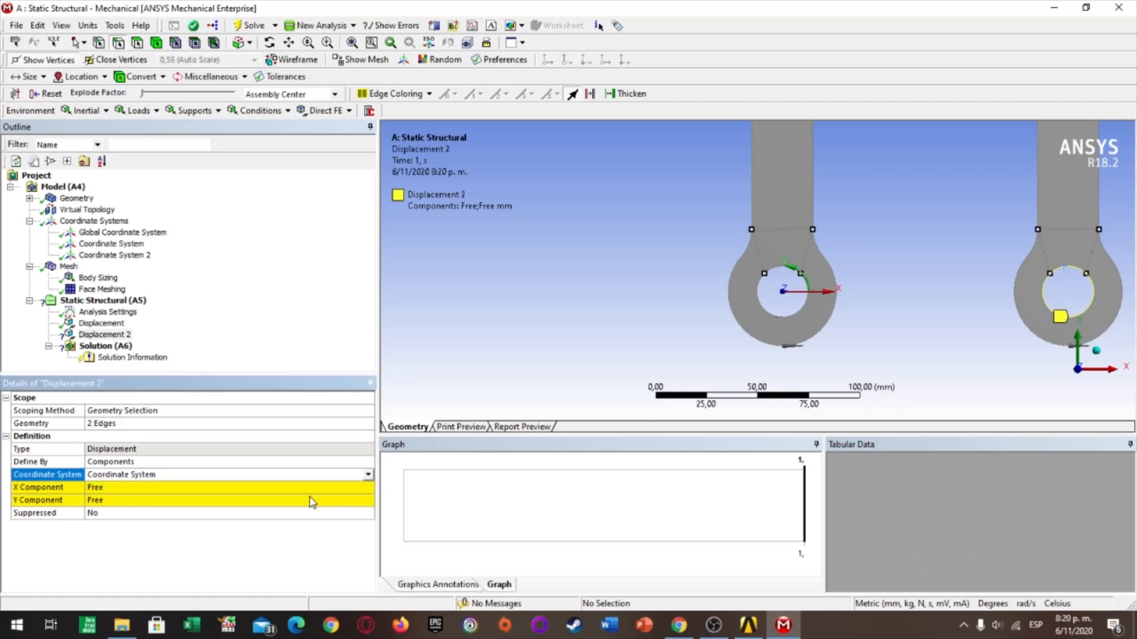
{"action": "left_click", "coordinate": [367, 477]}
{"action": "left_click", "coordinate": [325, 509]}
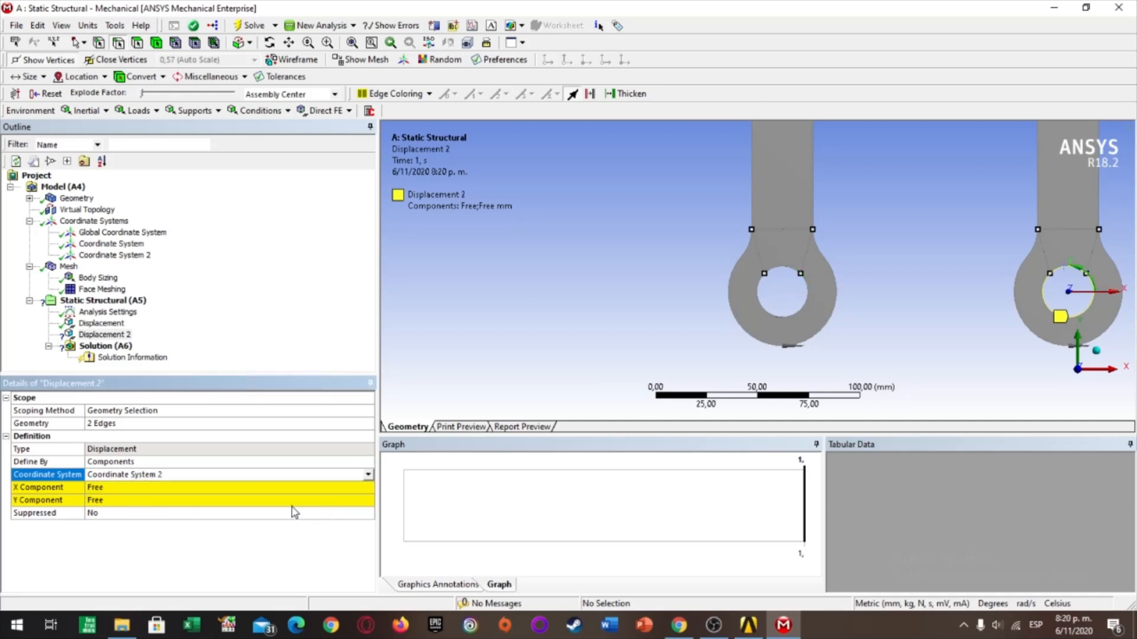
{"action": "left_click", "coordinate": [110, 487]}
{"action": "key", "text": "Return"}
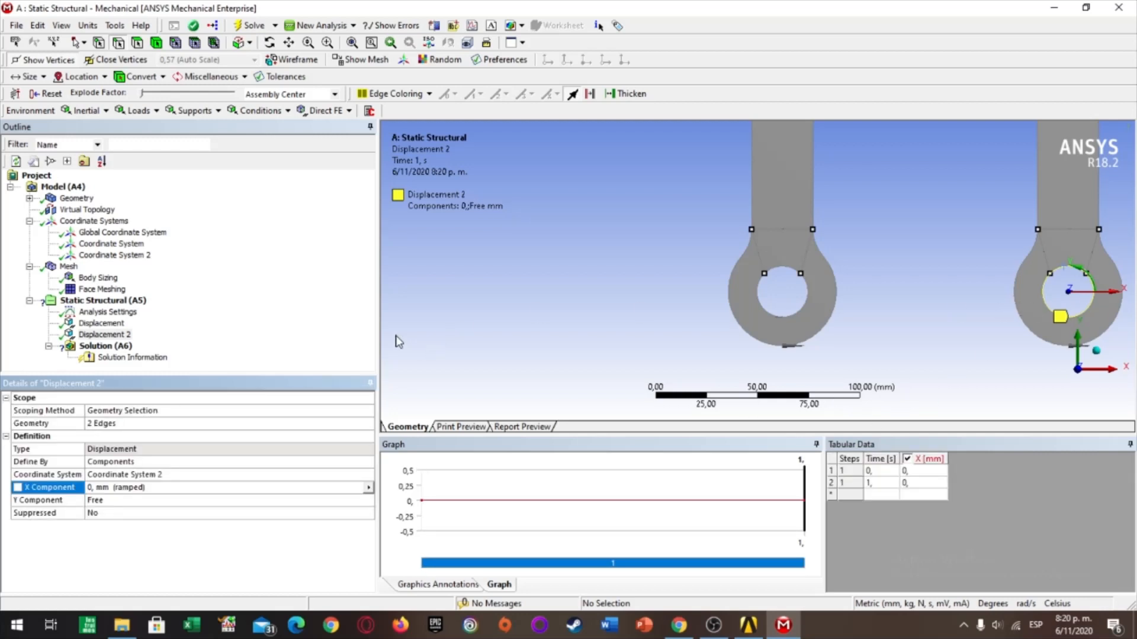
- Add a Force load scoped to the top edge of the support's upper bar
{"action": "left_click", "coordinate": [140, 111]}
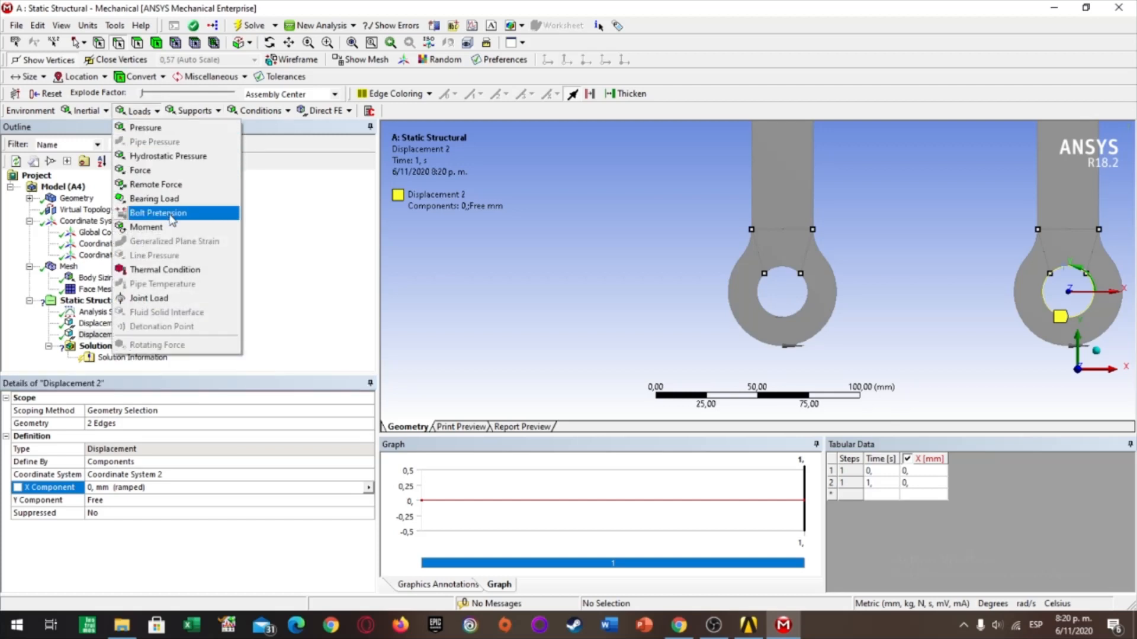
{"action": "left_click", "coordinate": [140, 170]}
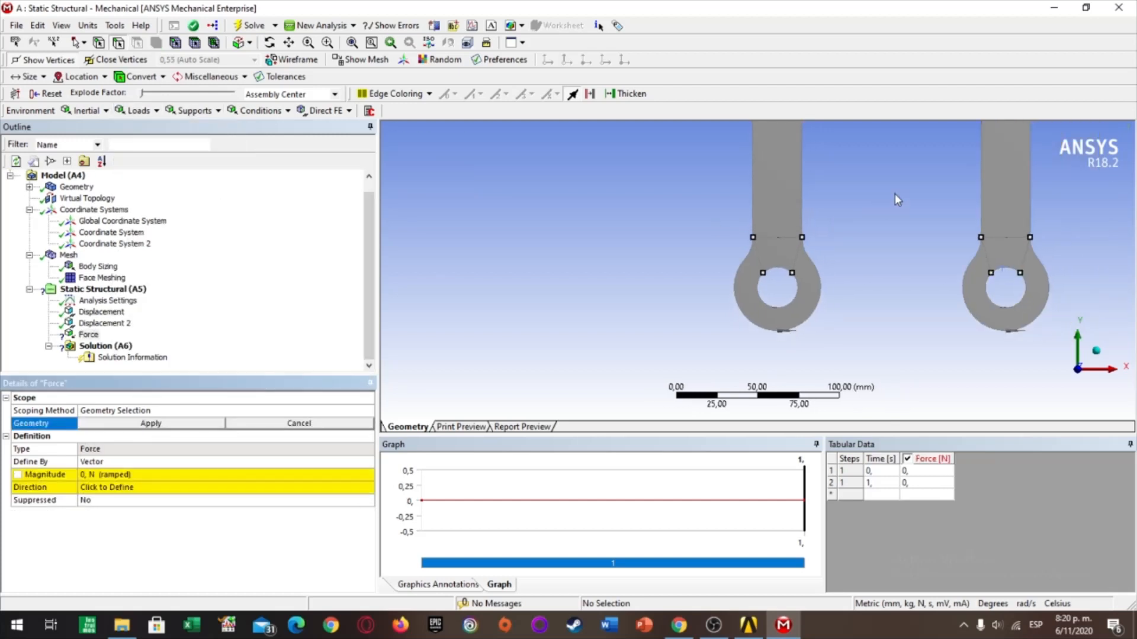
{"action": "scroll", "coordinate": [900, 195], "scroll_direction": "down", "scroll_amount": 6}
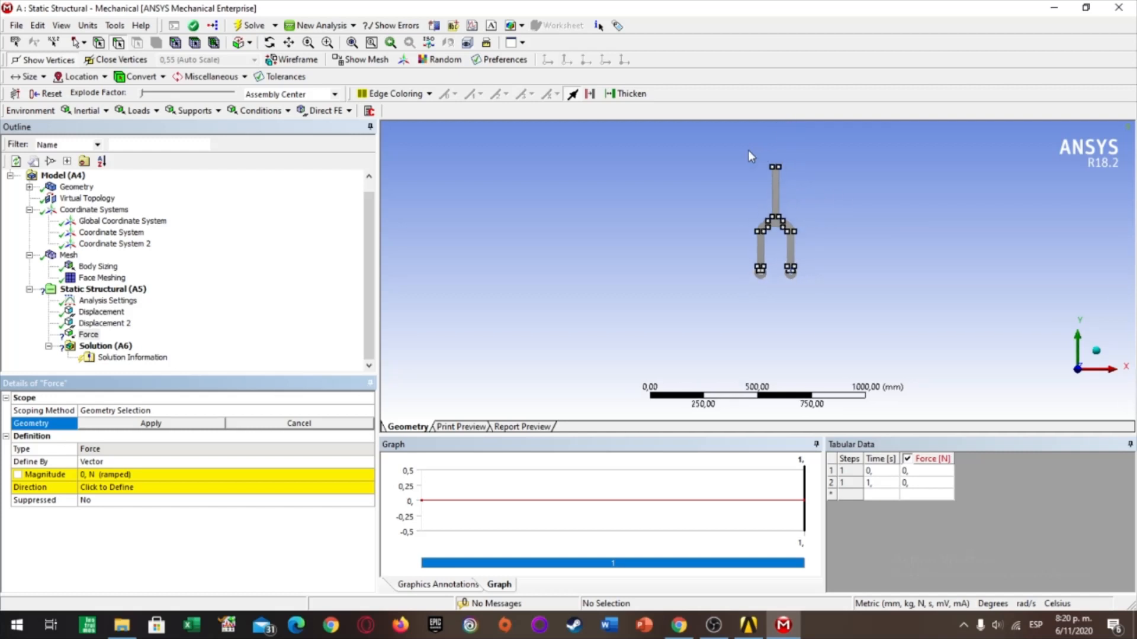
{"action": "right_click_drag", "start_coordinate": [747, 151], "coordinate": [815, 200]}
{"action": "right_click_drag", "start_coordinate": [635, 201], "coordinate": [873, 320]}
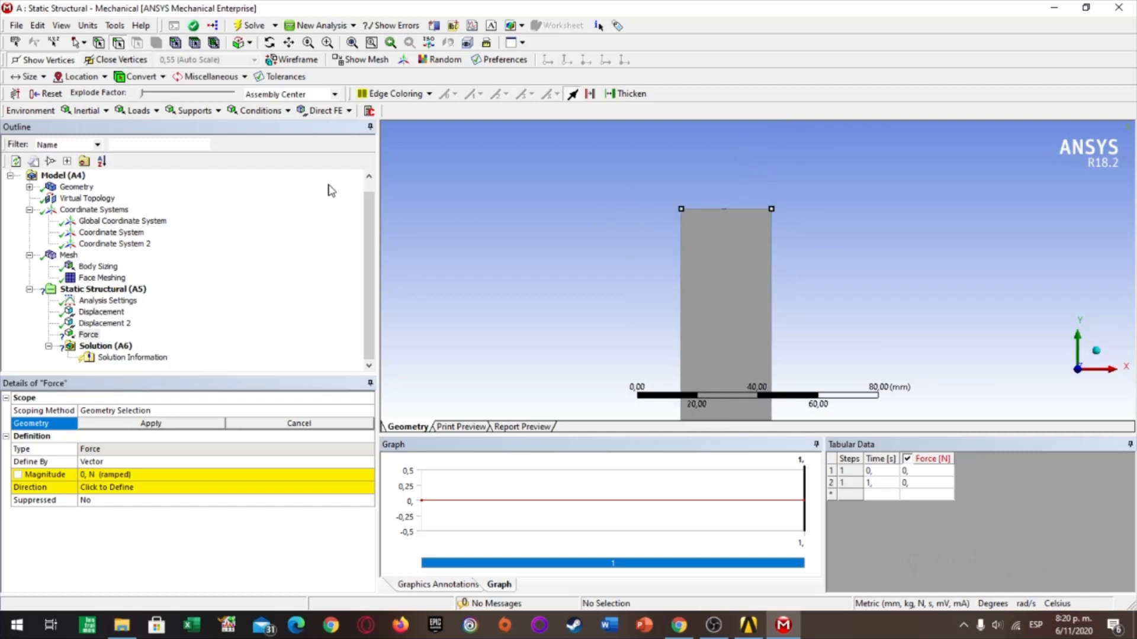
{"action": "left_click", "coordinate": [721, 209]}
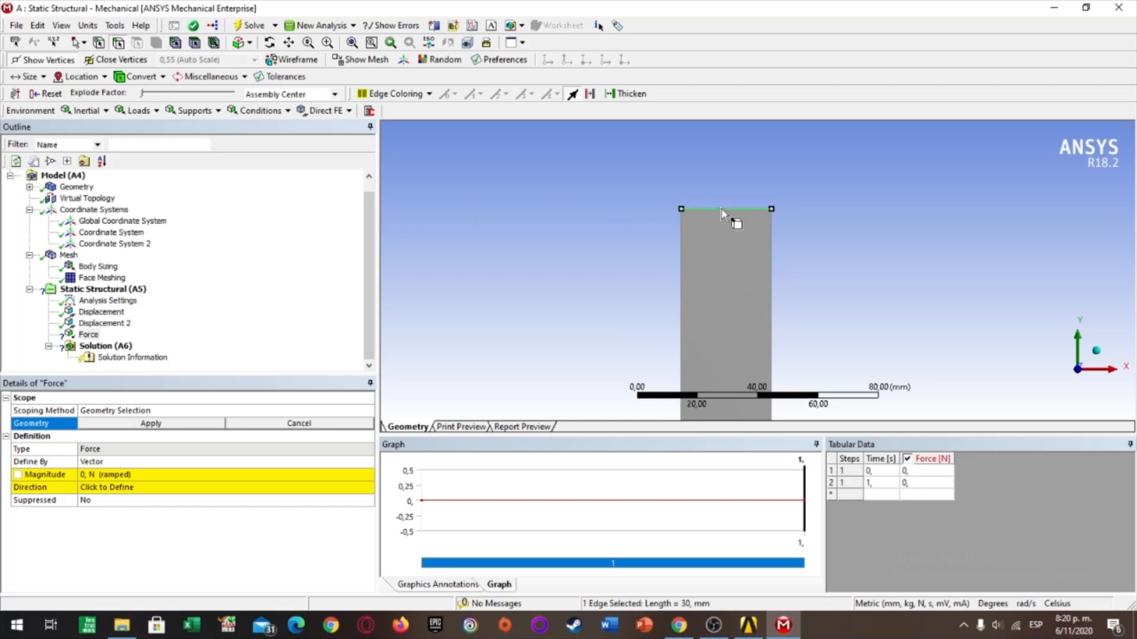
{"action": "left_click", "coordinate": [133, 424]}
- Define the top-edge force by components with a Y component of -3000 N
{"action": "left_click", "coordinate": [221, 462]}
{"action": "left_click", "coordinate": [368, 463]}
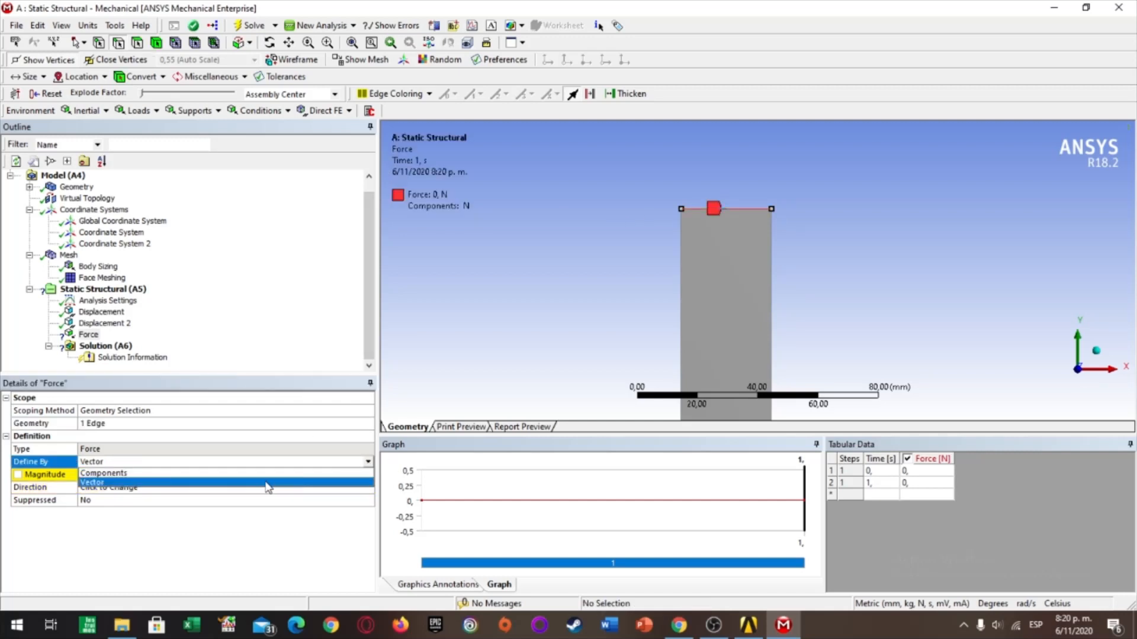
{"action": "left_click", "coordinate": [266, 481]}
{"action": "left_click", "coordinate": [126, 499]}
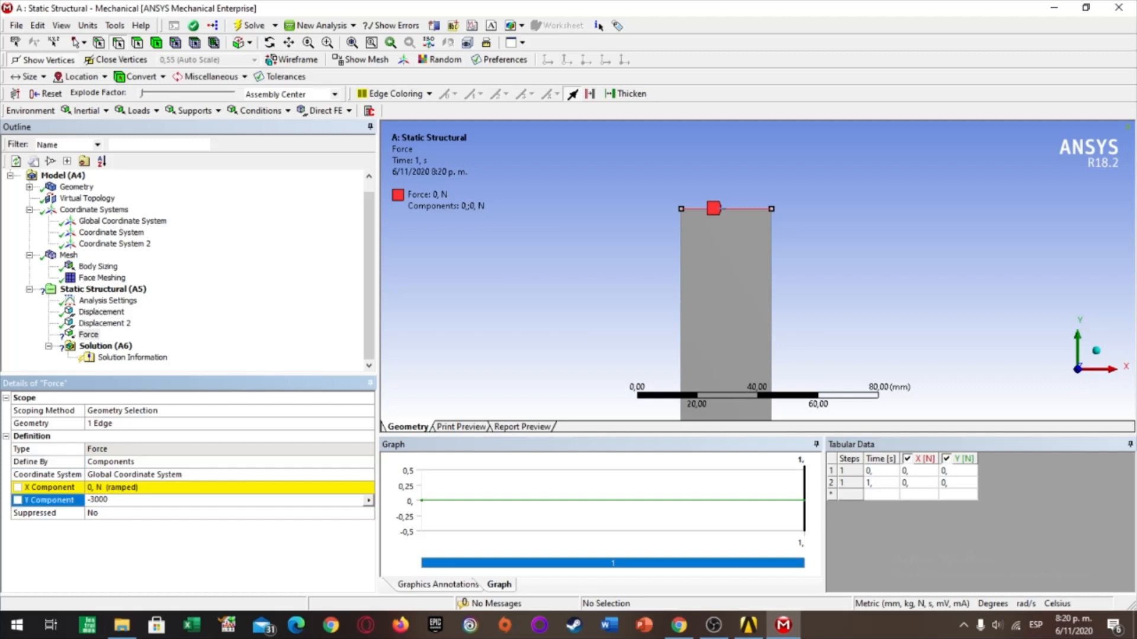
{"action": "key", "text": "Return"}
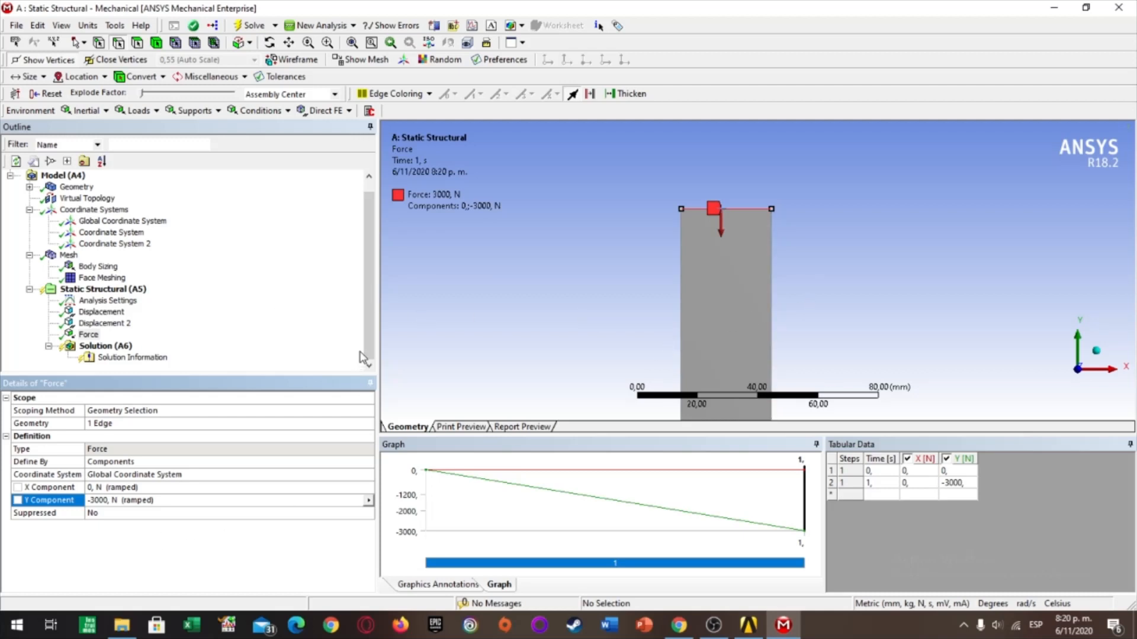
- Review all boundary conditions of the static structural analysis, checking the supports at both holes and the force at the upper bar's end
{"action": "left_click", "coordinate": [104, 288]}
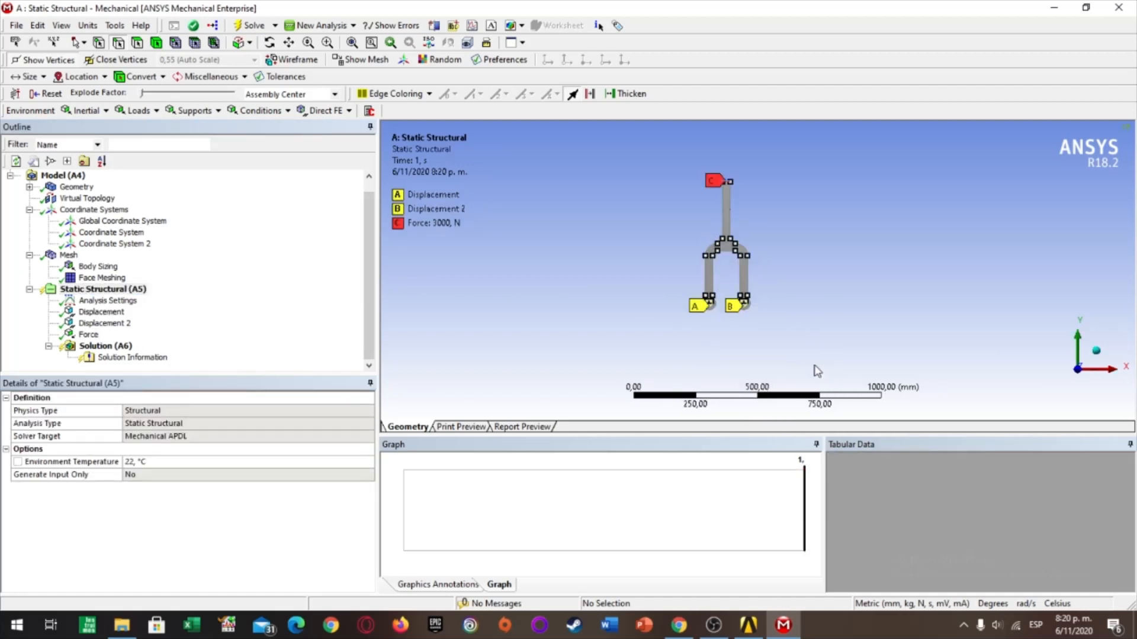
{"action": "right_click_drag", "start_coordinate": [651, 215], "coordinate": [761, 277]}
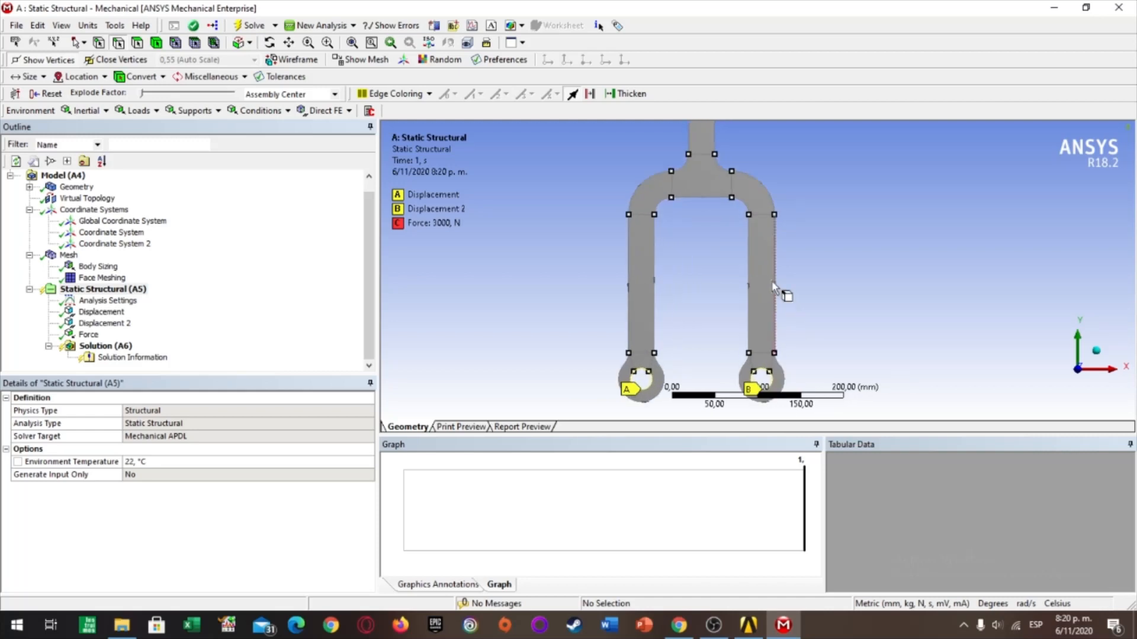
{"action": "scroll", "coordinate": [659, 172], "scroll_direction": "down", "scroll_amount": 5}
{"action": "right_click_drag", "start_coordinate": [698, 157], "coordinate": [793, 226]}
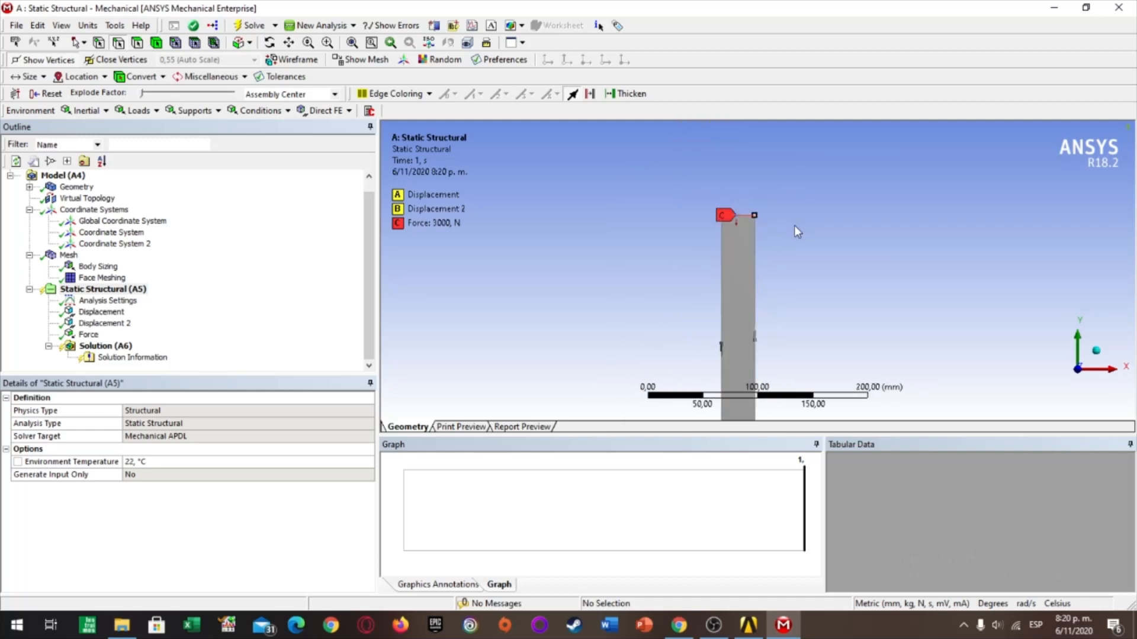
{"action": "right_click_drag", "start_coordinate": [708, 219], "coordinate": [801, 265]}
{"action": "scroll", "coordinate": [755, 261], "scroll_direction": "down", "scroll_amount": 1}
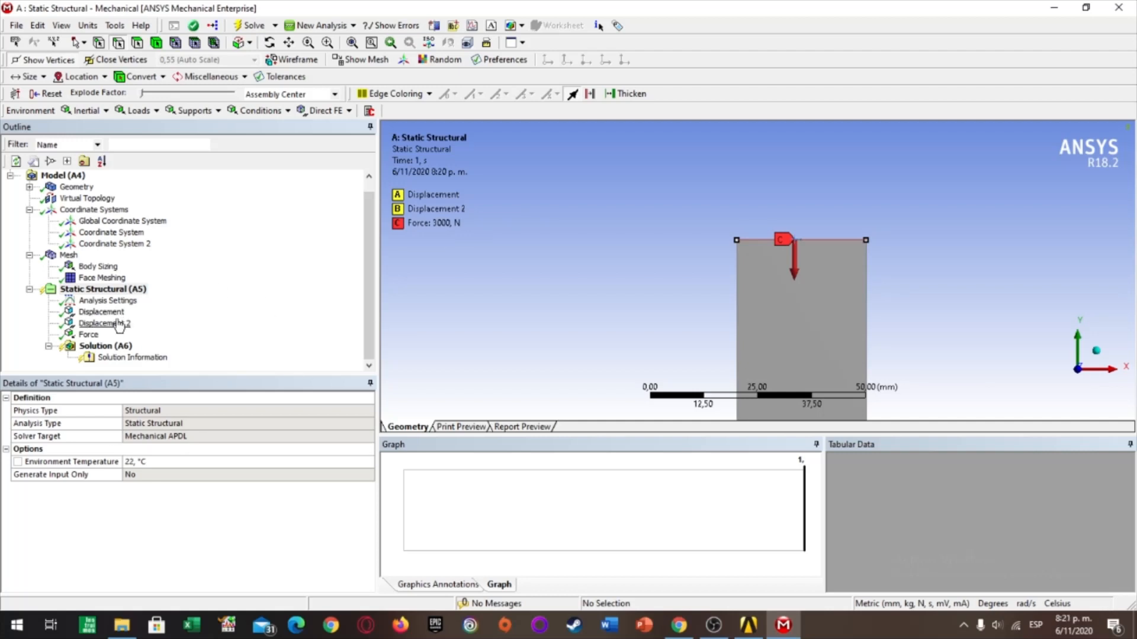
- Insert Total Deformation and Equivalent (von-Mises) Stress results for the whole model, and solve the analysis
{"action": "left_click", "coordinate": [105, 346]}
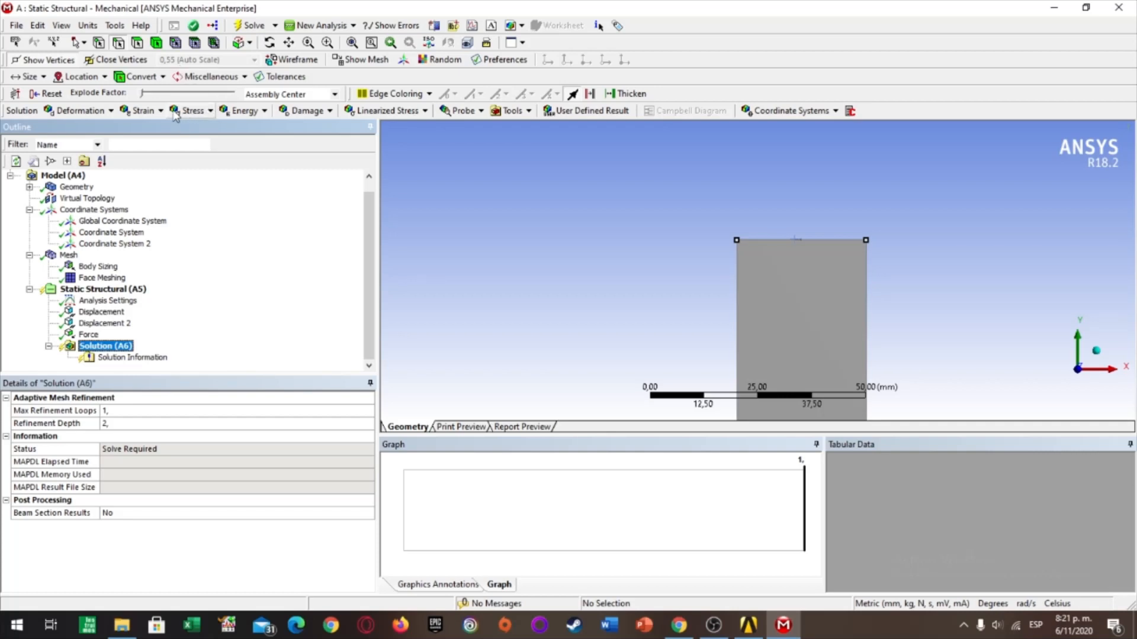
{"action": "left_click", "coordinate": [110, 110]}
{"action": "left_click", "coordinate": [83, 131]}
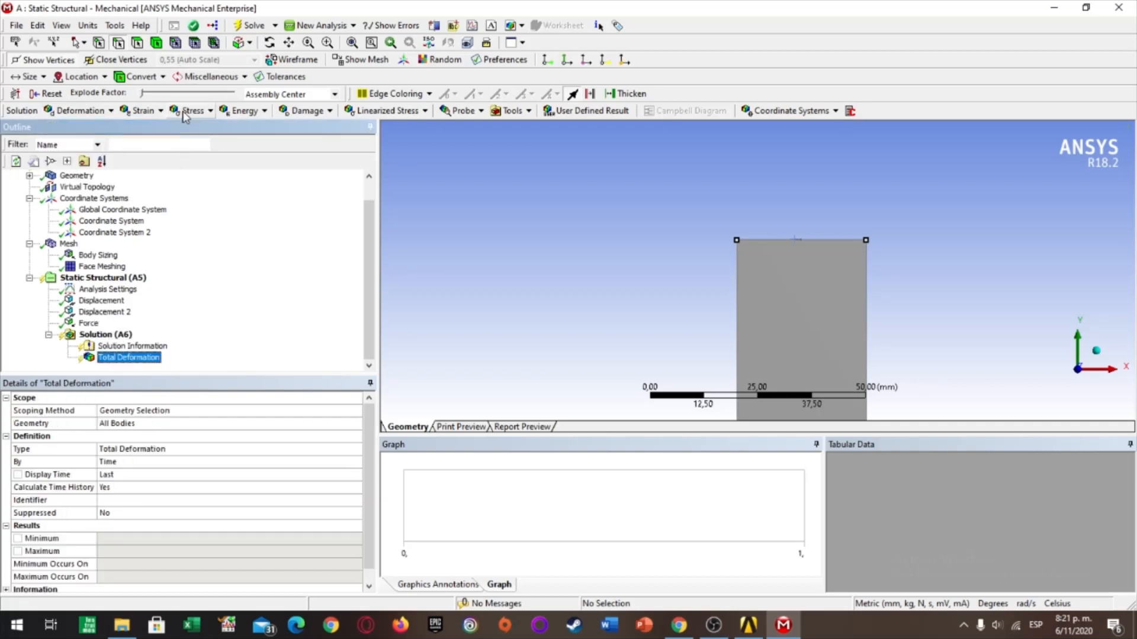
{"action": "left_click", "coordinate": [210, 111]}
{"action": "left_click", "coordinate": [225, 127]}
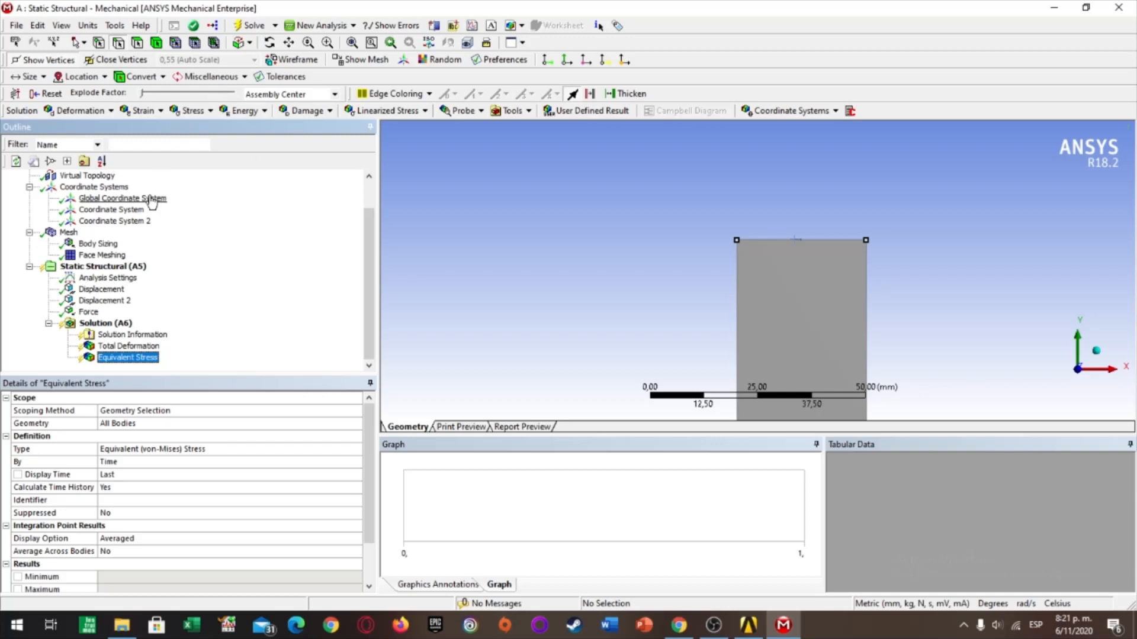
{"action": "left_click", "coordinate": [252, 26]}
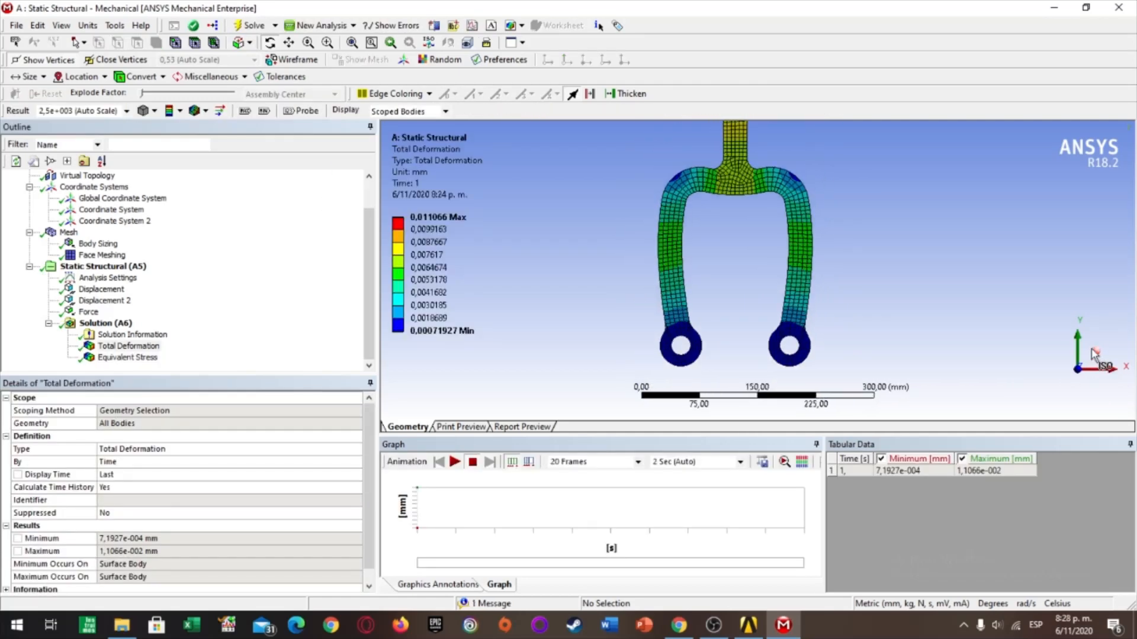
- Examine the Total Deformation contour in isometric view and from the side, close up along the upper bar
{"action": "left_click", "coordinate": [1095, 355]}
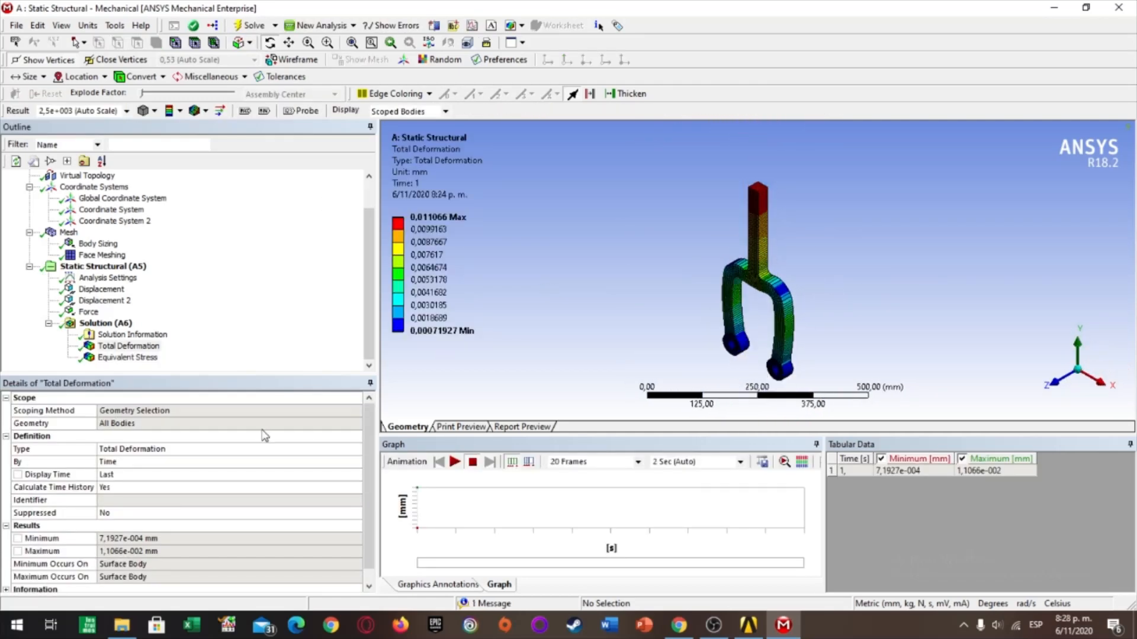
{"action": "left_click", "coordinate": [128, 346]}
{"action": "left_click_drag", "start_coordinate": [693, 256], "coordinate": [639, 236]}
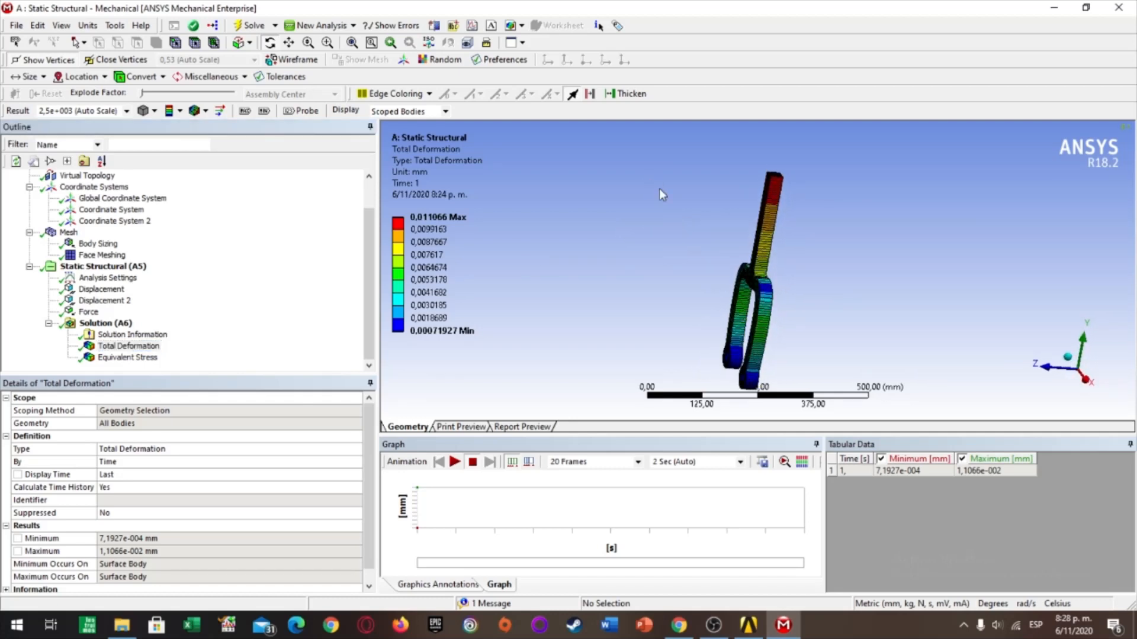
{"action": "right_click", "coordinate": [659, 188]}
{"action": "left_click", "coordinate": [686, 251]}
{"action": "right_click", "coordinate": [689, 212]}
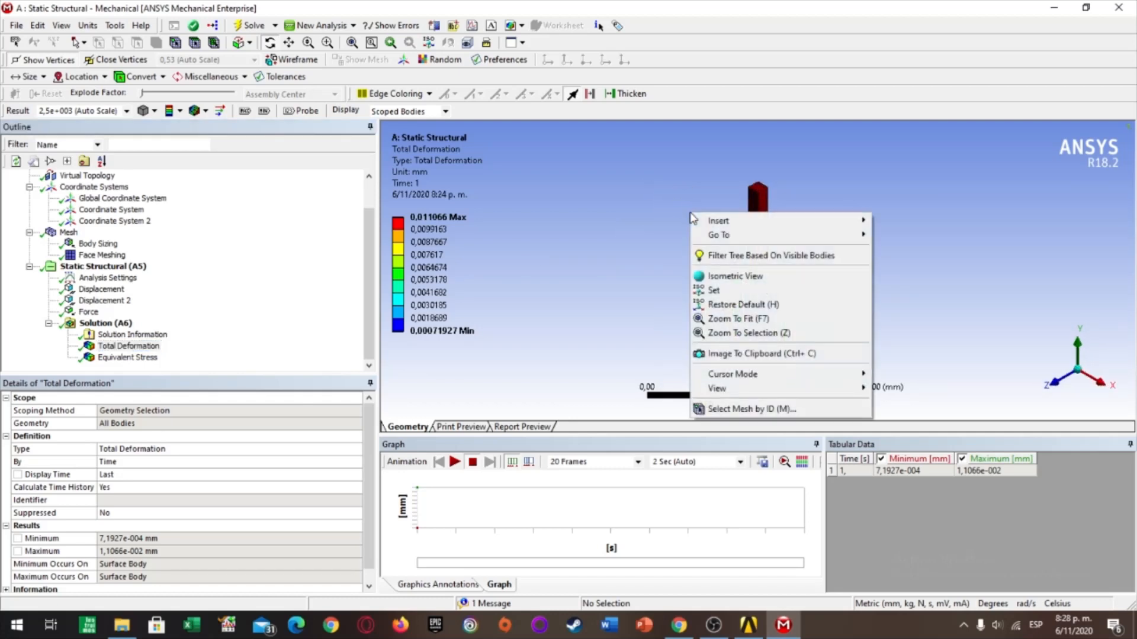
{"action": "left_click", "coordinate": [669, 218]}
{"action": "right_click_drag", "start_coordinate": [730, 200], "coordinate": [816, 276]}
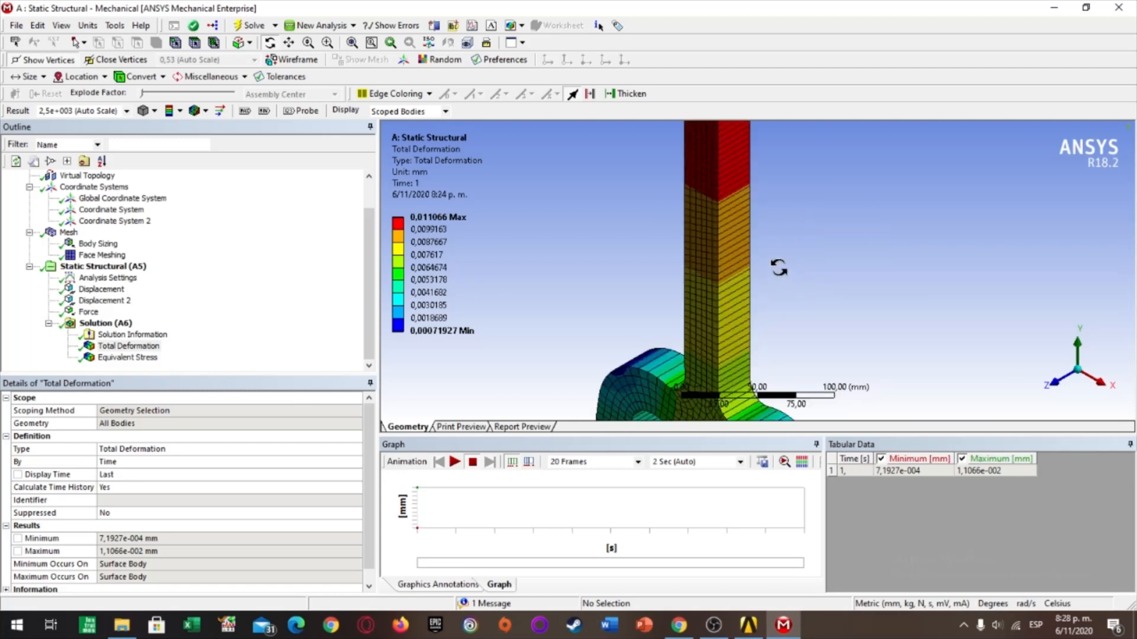
{"action": "left_click_drag", "start_coordinate": [779, 266], "coordinate": [676, 241]}
{"action": "right_click_drag", "start_coordinate": [626, 207], "coordinate": [780, 289]}
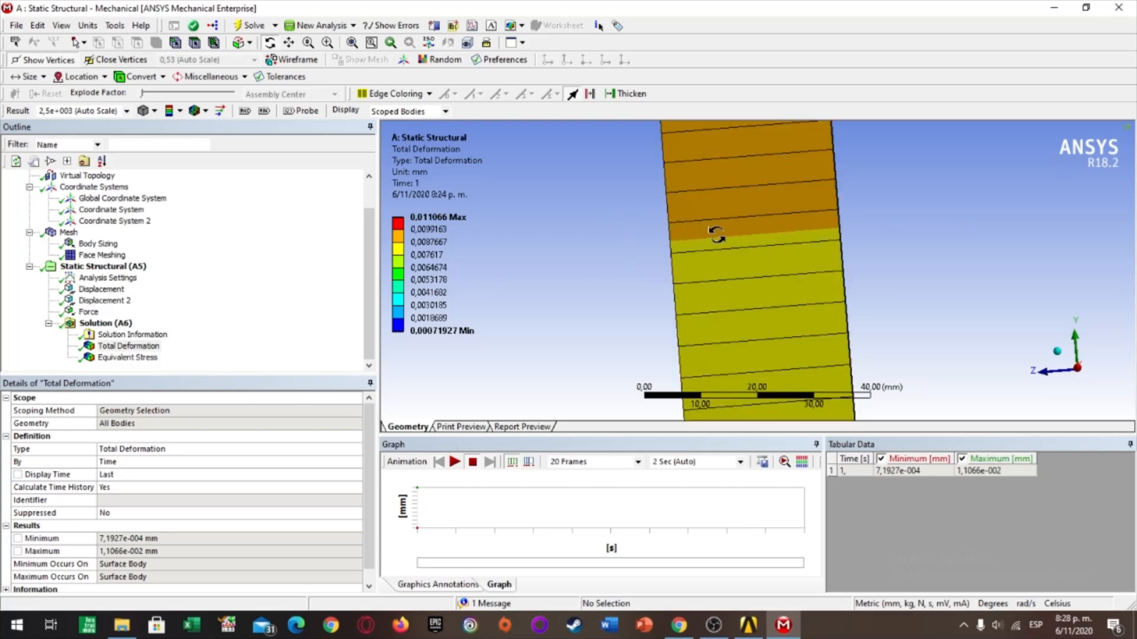
- Examine the Total Deformation contour across the support from the back and the front, ending in the front view
{"action": "scroll", "coordinate": [873, 236], "scroll_direction": "down", "scroll_amount": 9}
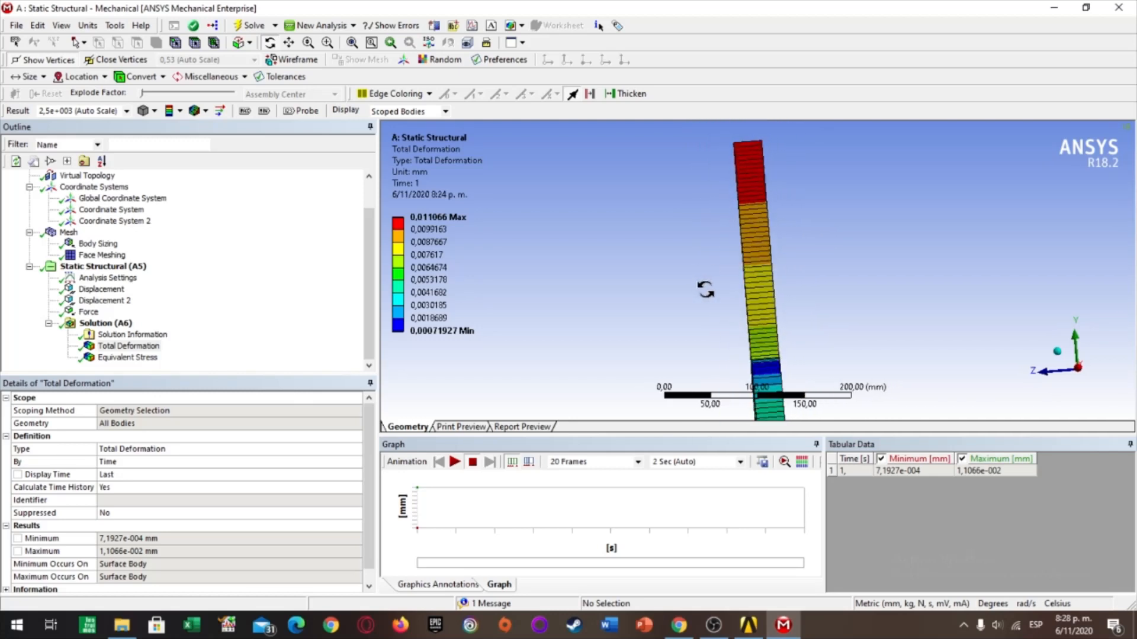
{"action": "left_click_drag", "start_coordinate": [705, 289], "coordinate": [865, 303]}
{"action": "scroll", "coordinate": [676, 285], "scroll_direction": "down", "scroll_amount": 3}
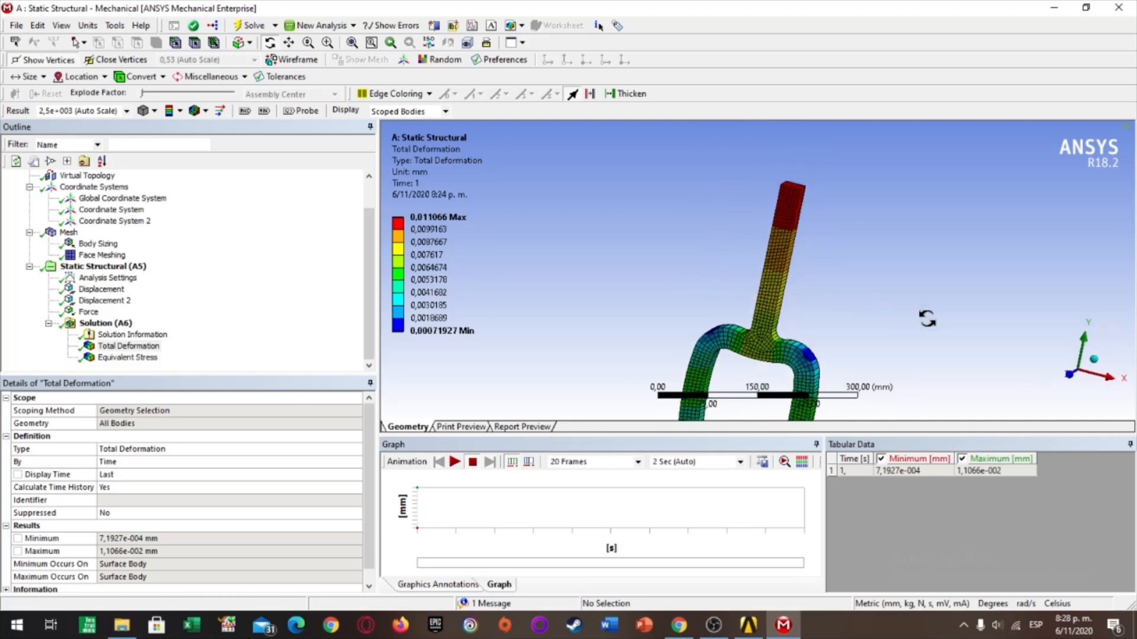
{"action": "left_click", "coordinate": [1091, 363]}
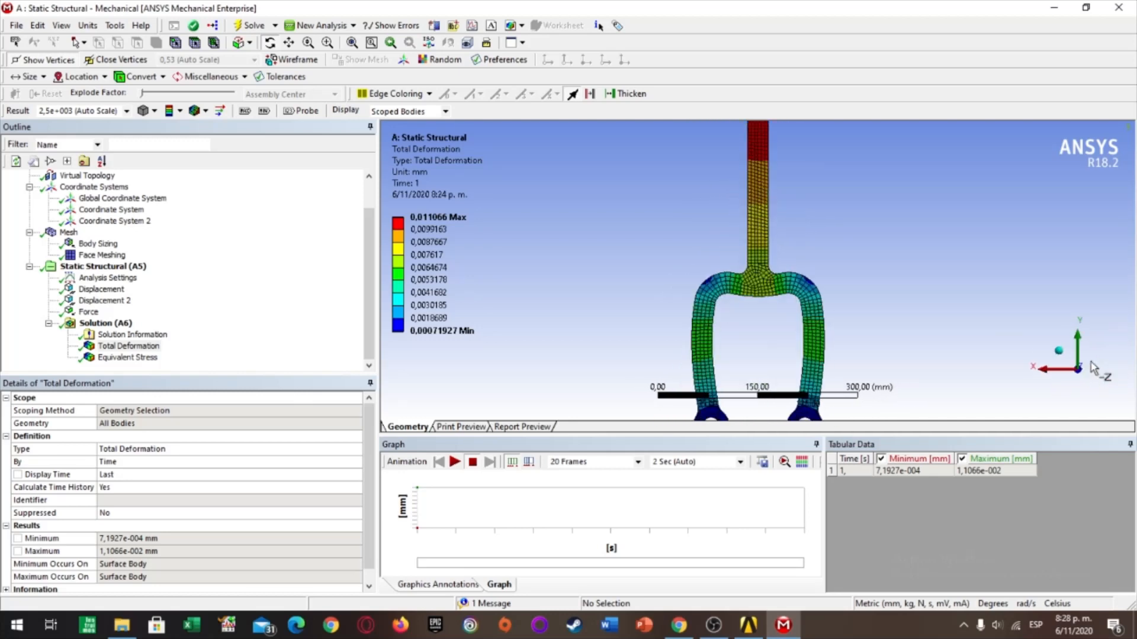
{"action": "left_click", "coordinate": [1058, 350]}
{"action": "right_click_drag", "start_coordinate": [669, 204], "coordinate": [876, 358]}
{"action": "left_click", "coordinate": [1058, 392]}
{"action": "scroll", "coordinate": [825, 292], "scroll_direction": "down", "scroll_amount": 5}
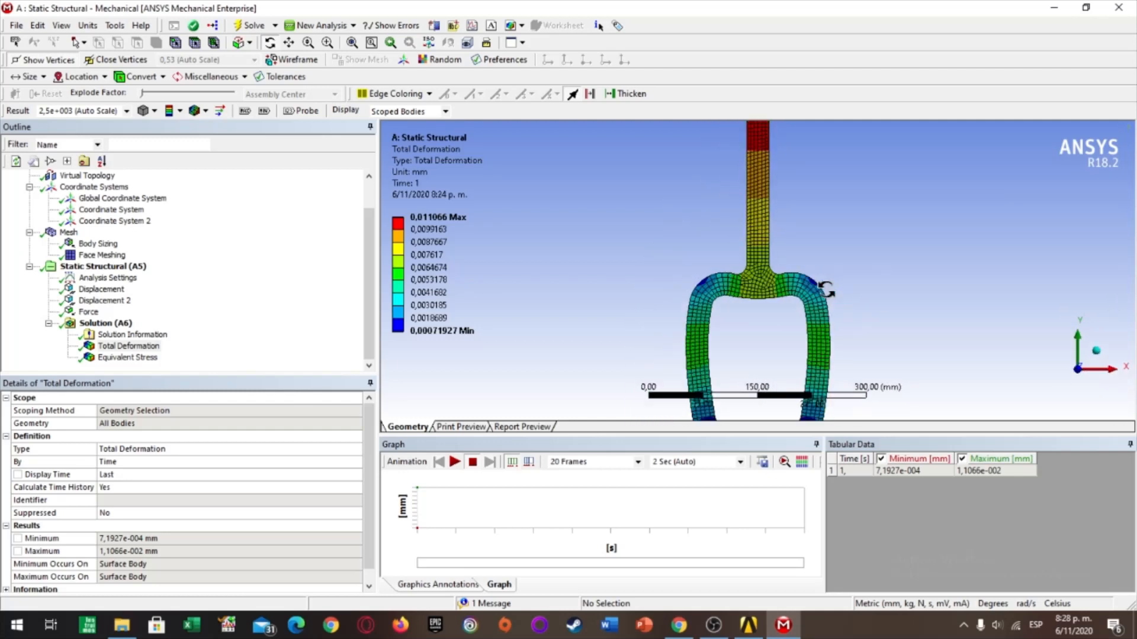
- Play the Total Deformation animation of the whole support in front view, then stop it
{"action": "scroll", "coordinate": [785, 343], "scroll_direction": "up", "scroll_amount": 1}
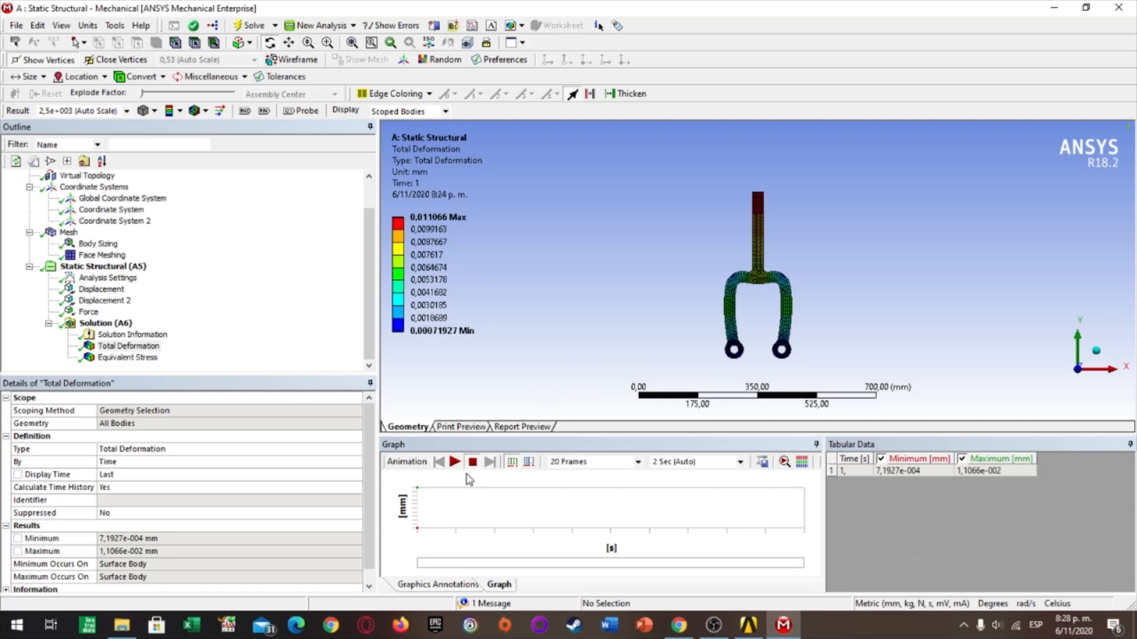
{"action": "left_click", "coordinate": [454, 462]}
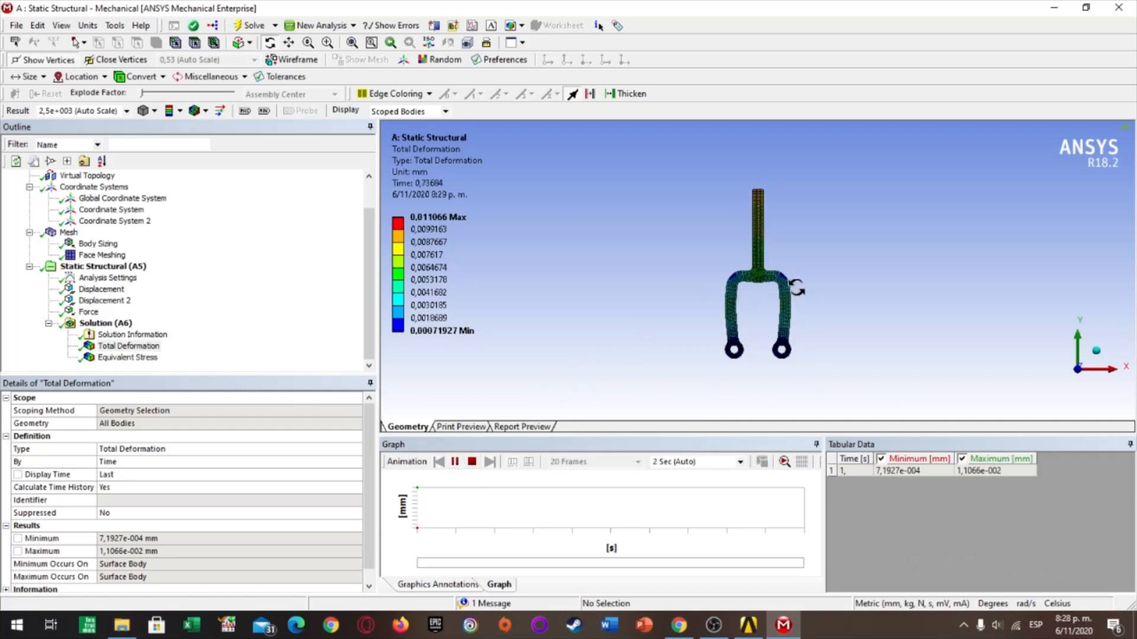
{"action": "right_click_drag", "start_coordinate": [681, 160], "coordinate": [841, 401]}
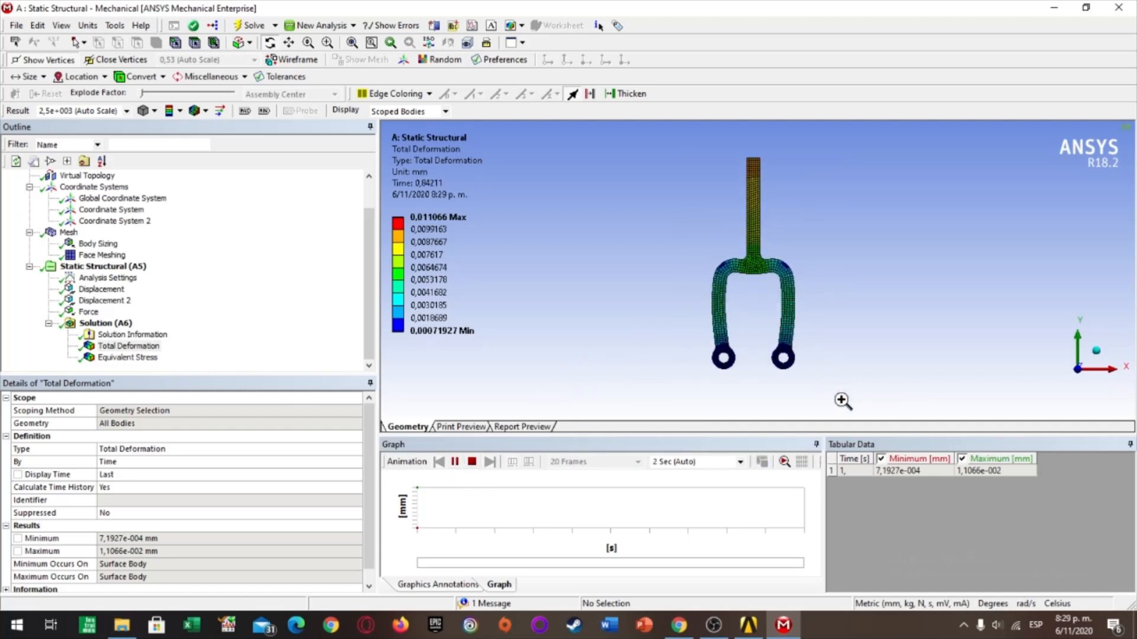
{"action": "right_click_drag", "start_coordinate": [681, 178], "coordinate": [834, 340]}
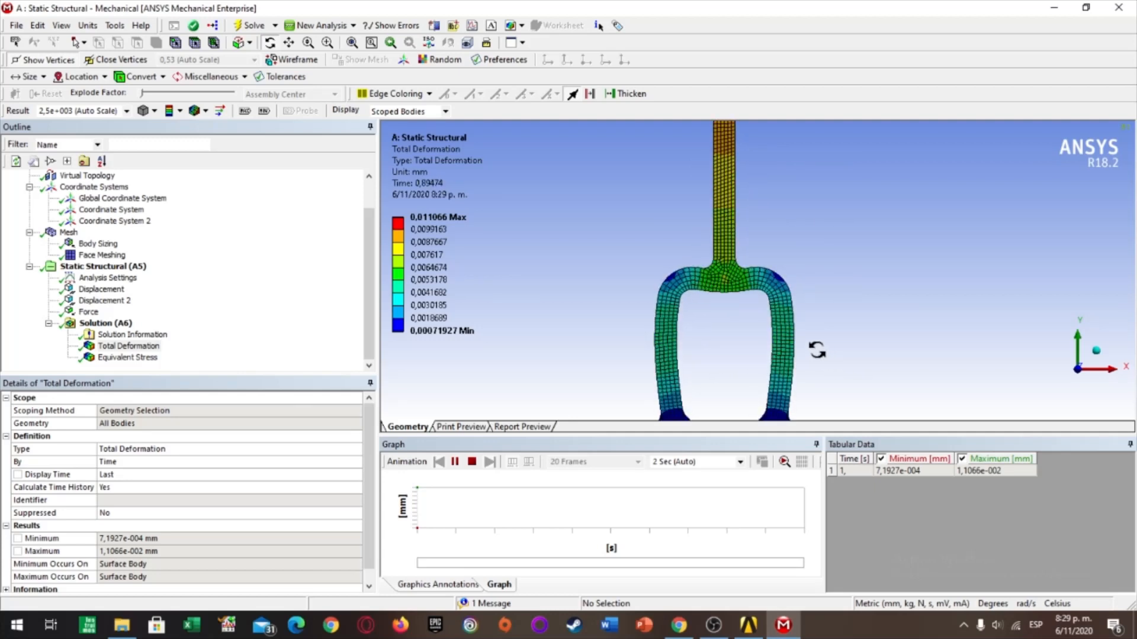
{"action": "scroll", "coordinate": [817, 349], "scroll_direction": "down", "scroll_amount": 2}
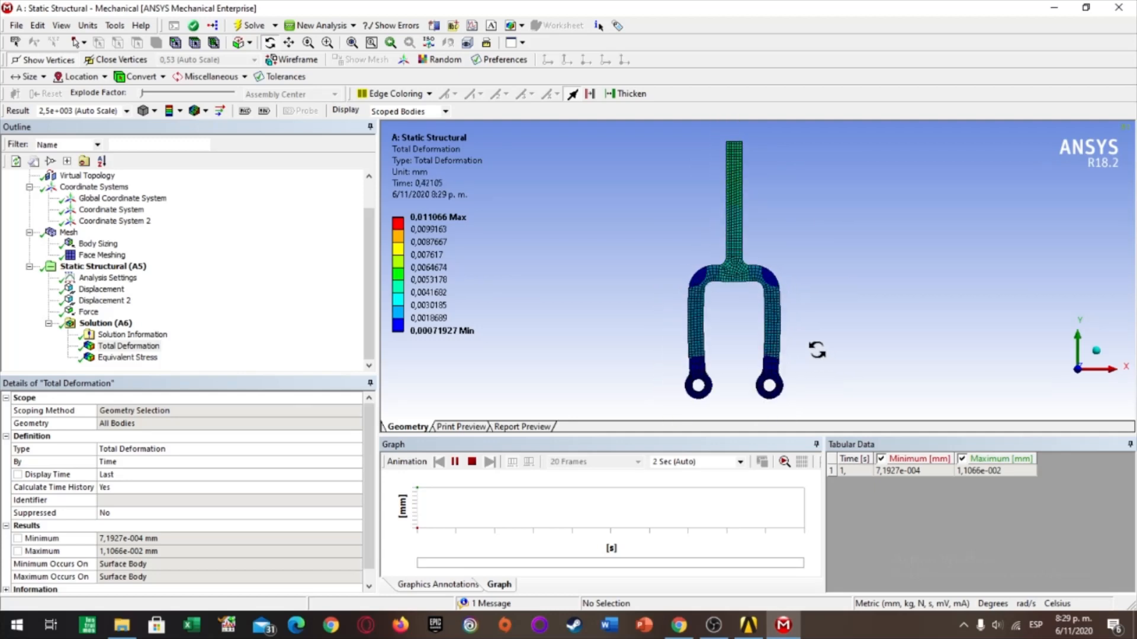
{"action": "left_click", "coordinate": [453, 462]}
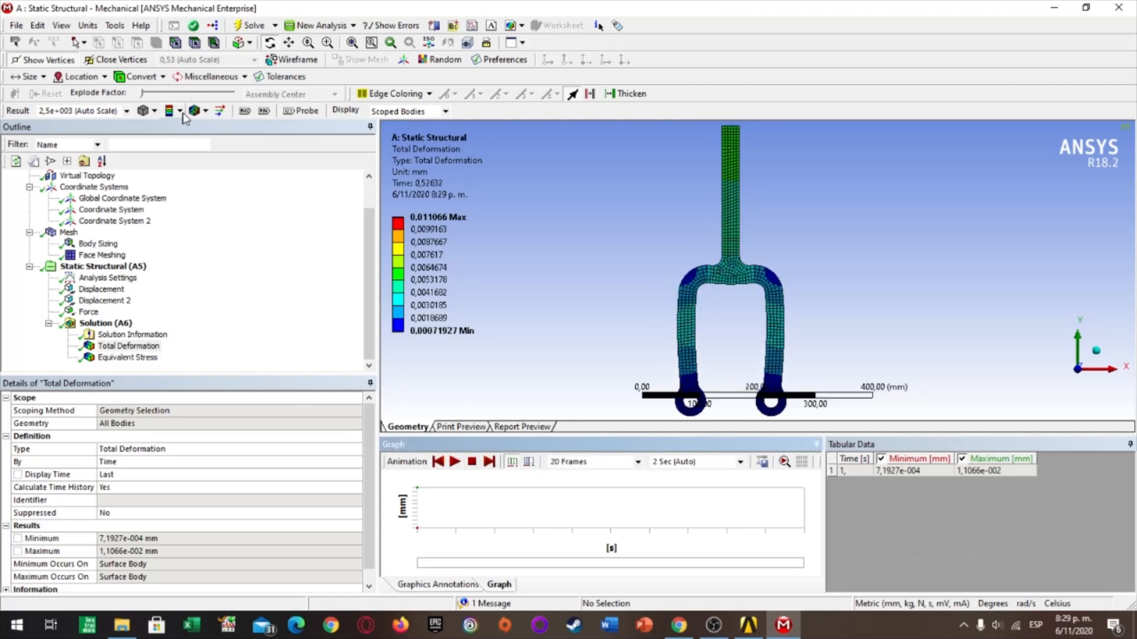
- Overlay the undeformed model on the Total Deformation result and play its animation, stopping it after comparing the shapes
{"action": "left_click", "coordinate": [205, 113]}
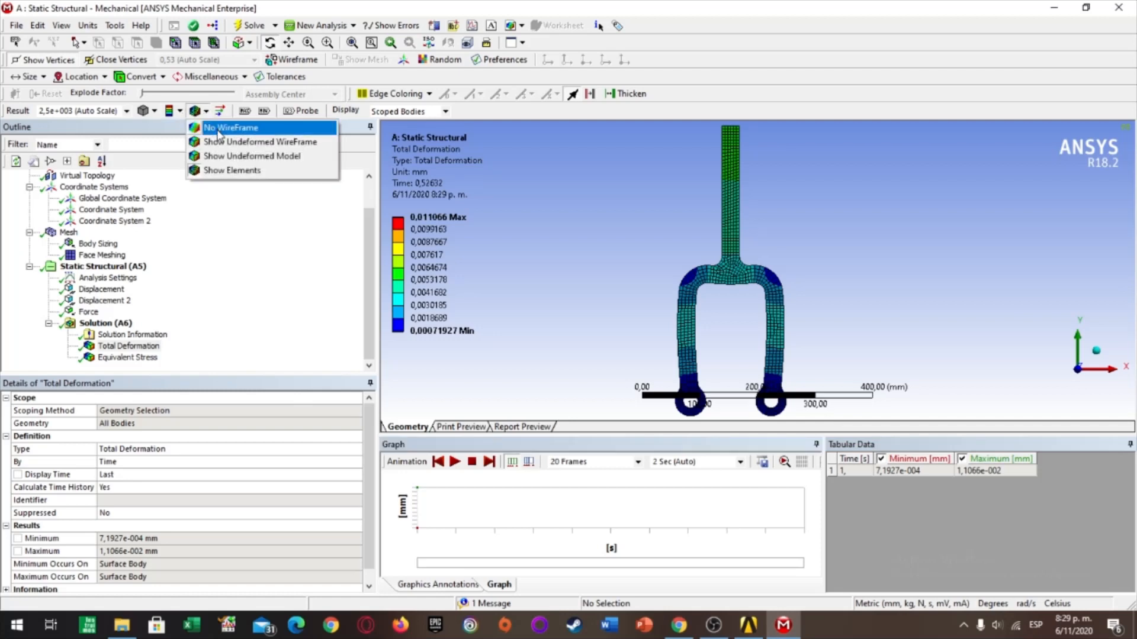
{"action": "left_click", "coordinate": [251, 156]}
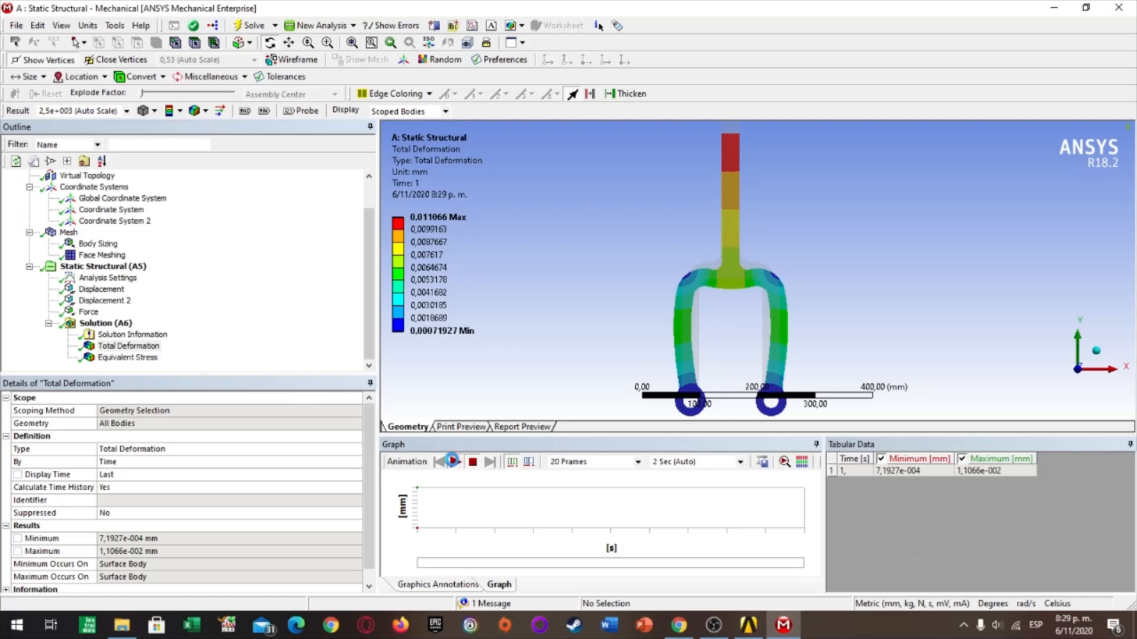
{"action": "left_click", "coordinate": [453, 462]}
{"action": "right_click_drag", "start_coordinate": [671, 209], "coordinate": [778, 325]}
{"action": "scroll", "coordinate": [740, 267], "scroll_direction": "down", "scroll_amount": 6}
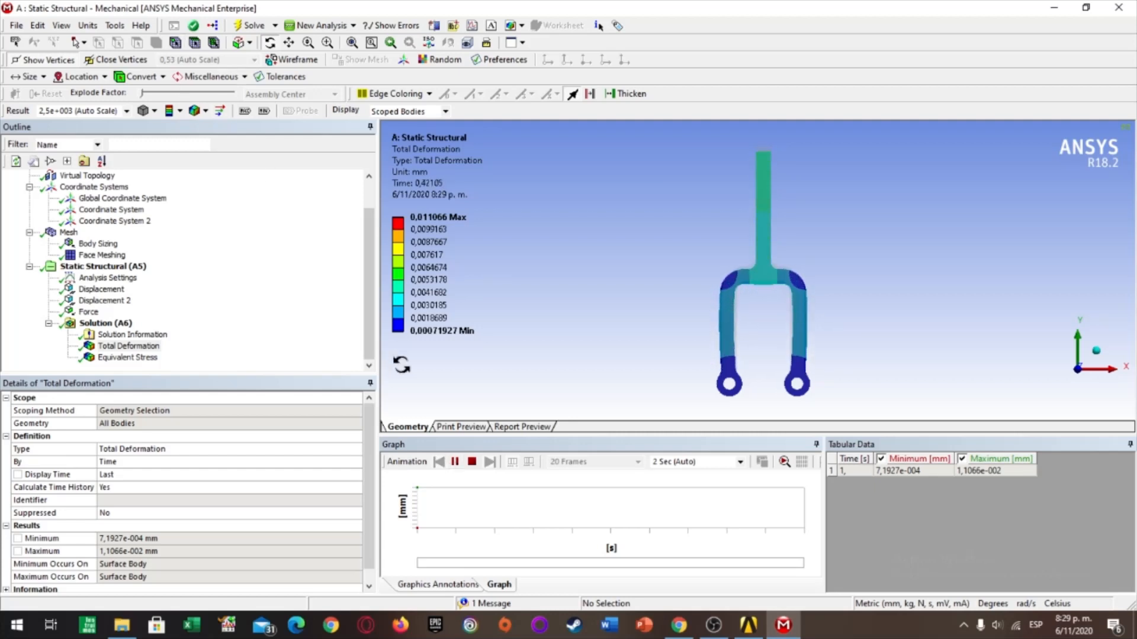
{"action": "left_click", "coordinate": [472, 465]}
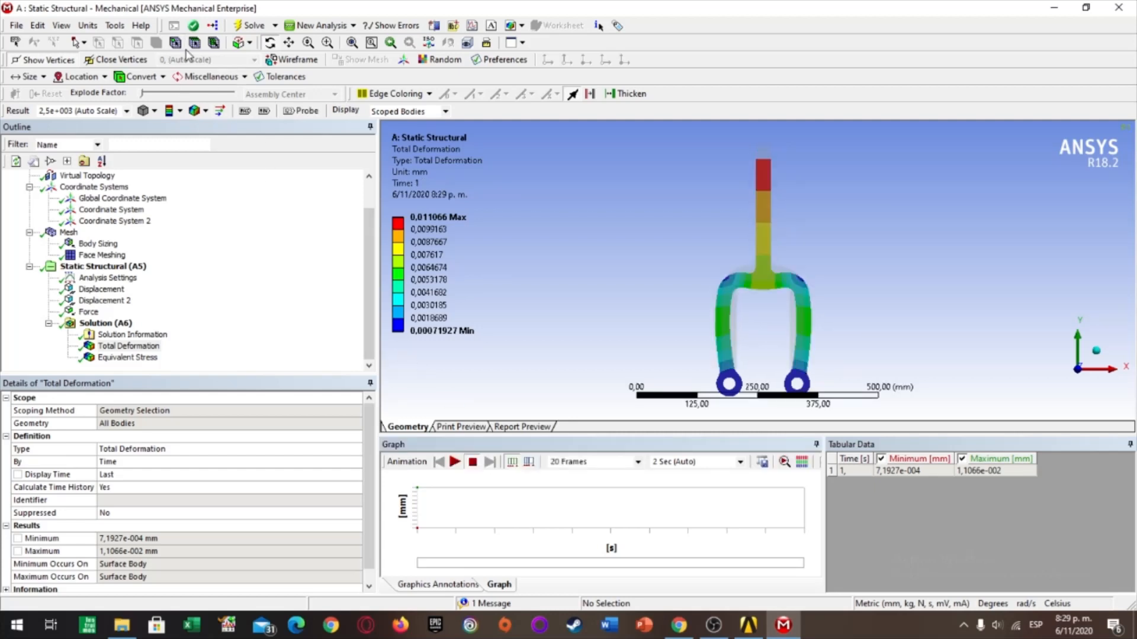
- Set the Total Deformation result's edge display to Show Elements
{"action": "left_click", "coordinate": [205, 111]}
{"action": "left_click", "coordinate": [225, 155]}
{"action": "left_click", "coordinate": [205, 110]}
{"action": "left_click", "coordinate": [222, 170]}
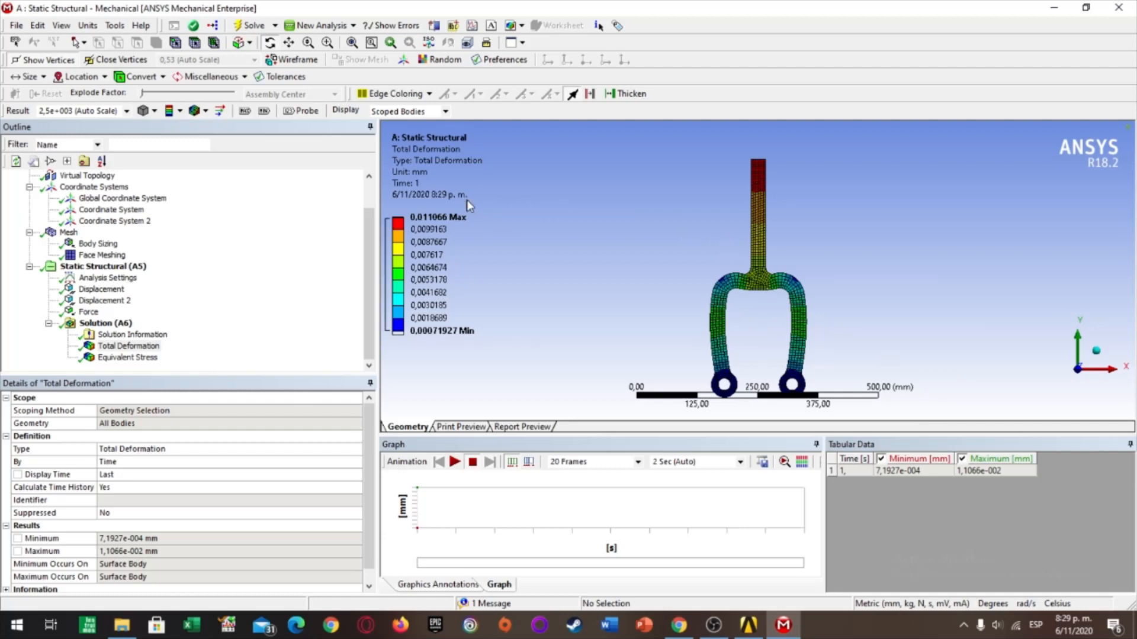
{"action": "left_click", "coordinate": [441, 230]}
- Display the Equivalent Stress result and turn on its maximum label, viewed close up at the upper bar's base
{"action": "left_click", "coordinate": [135, 358]}
{"action": "scroll", "coordinate": [928, 309], "scroll_direction": "down", "scroll_amount": 3}
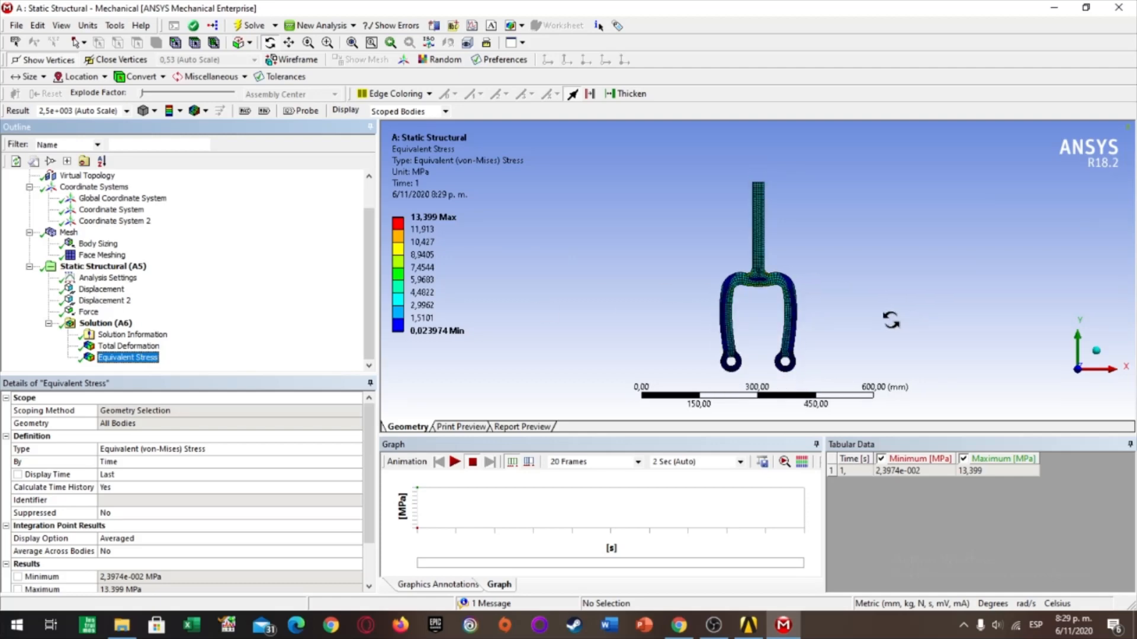
{"action": "scroll", "coordinate": [824, 303], "scroll_direction": "up", "scroll_amount": 4}
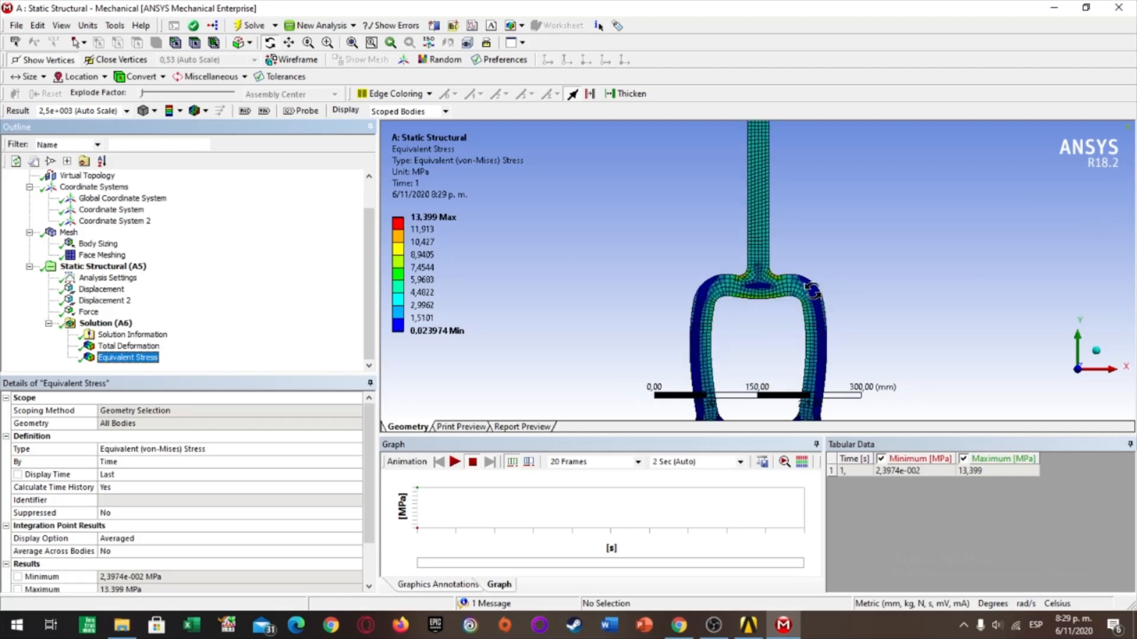
{"action": "right_click_drag", "start_coordinate": [700, 245], "coordinate": [808, 329]}
{"action": "right_click_drag", "start_coordinate": [701, 201], "coordinate": [800, 282]}
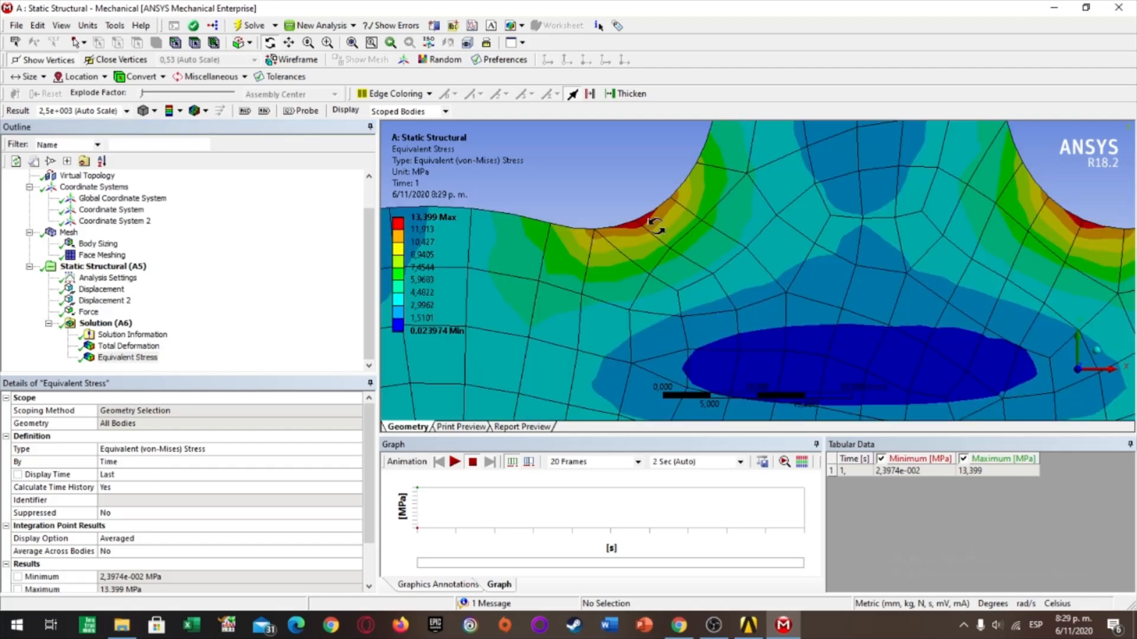
{"action": "left_click", "coordinate": [245, 111]}
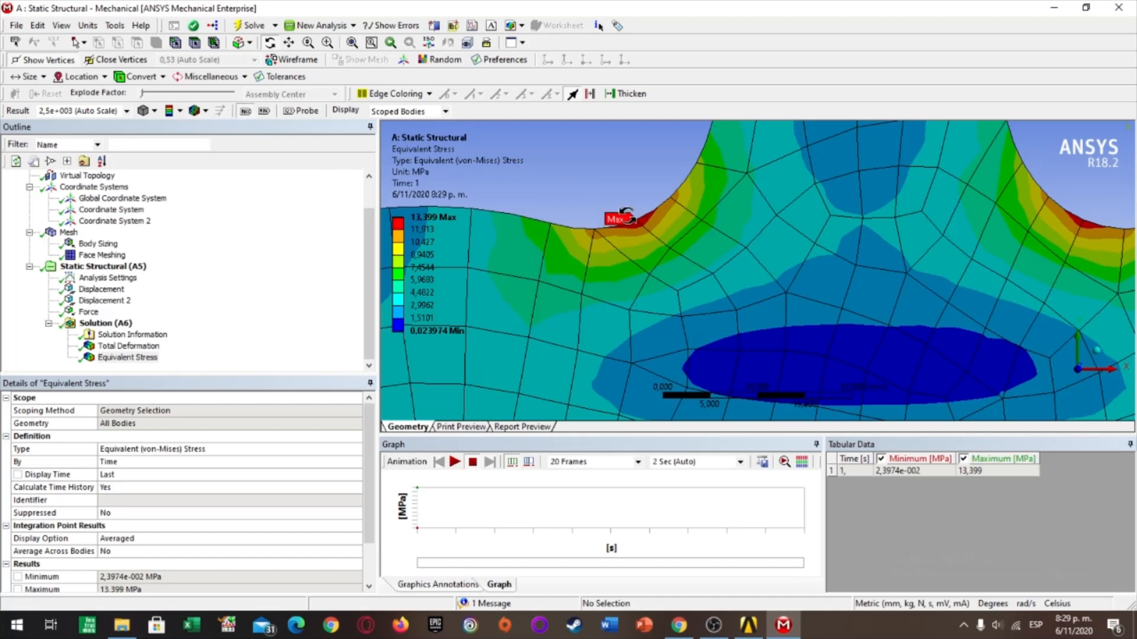
- Examine the Equivalent Stress around the maximum at the upper bar's base fillets, close up and from oblique angles
{"action": "right_click_drag", "start_coordinate": [572, 189], "coordinate": [673, 253]}
{"action": "scroll", "coordinate": [674, 253], "scroll_direction": "down", "scroll_amount": 10}
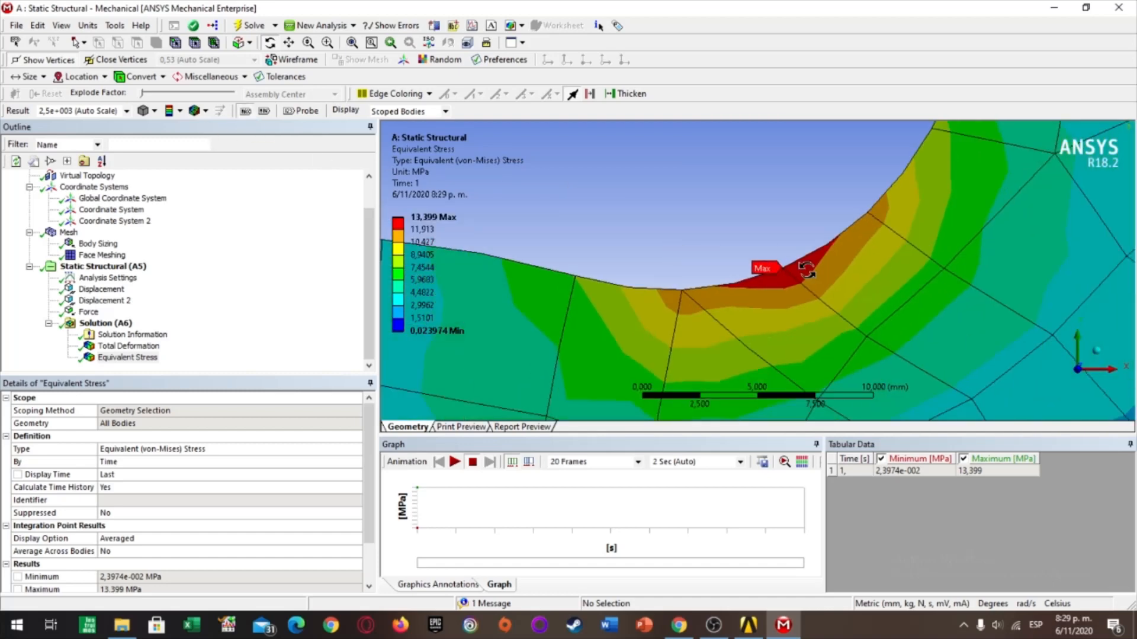
{"action": "scroll", "coordinate": [806, 273], "scroll_direction": "down", "scroll_amount": 4}
{"action": "right_click_drag", "start_coordinate": [746, 271], "coordinate": [872, 333]}
{"action": "scroll", "coordinate": [736, 244], "scroll_direction": "down", "scroll_amount": 4}
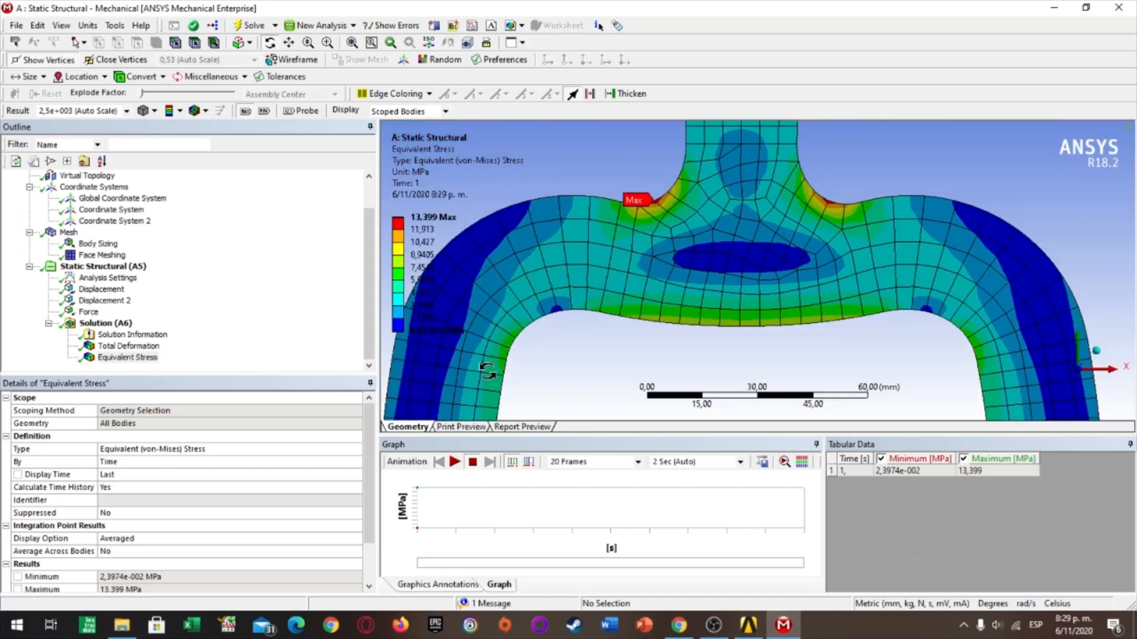
{"action": "middle_click_drag", "start_coordinate": [953, 272], "coordinate": [899, 290]}
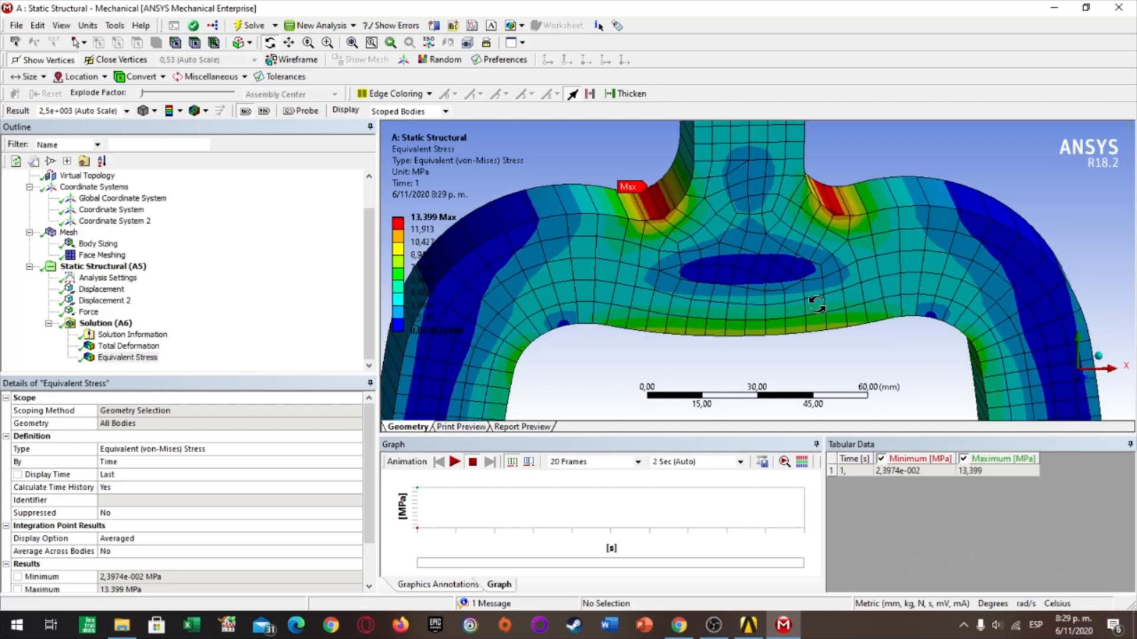
{"action": "middle_click_drag", "start_coordinate": [817, 304], "coordinate": [831, 289]}
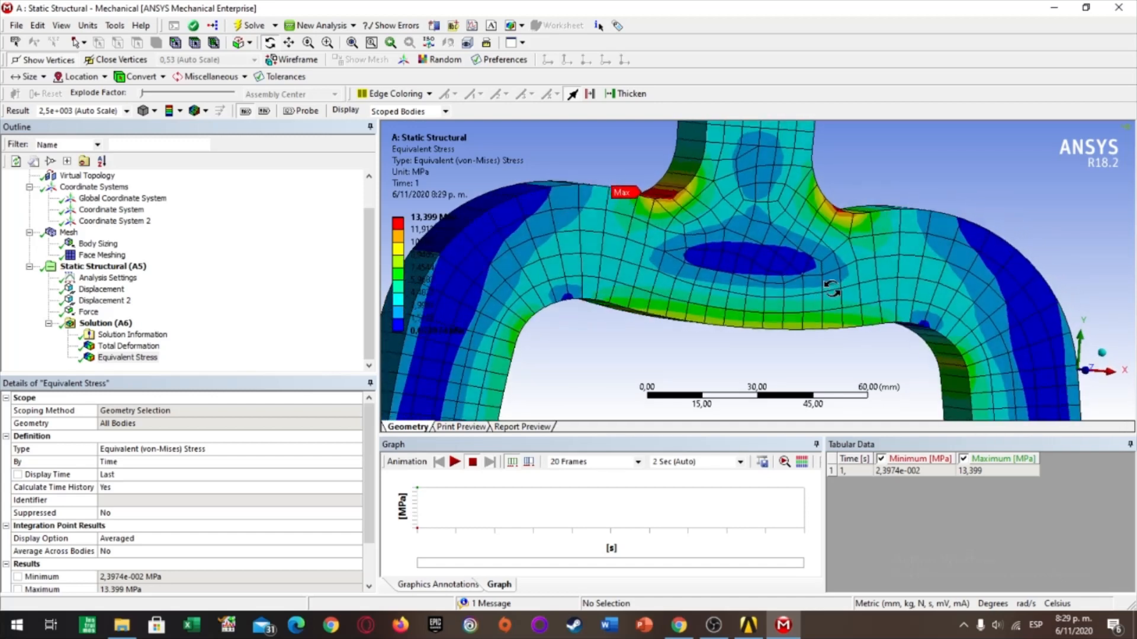
{"action": "scroll", "coordinate": [831, 289], "scroll_direction": "down", "scroll_amount": 3}
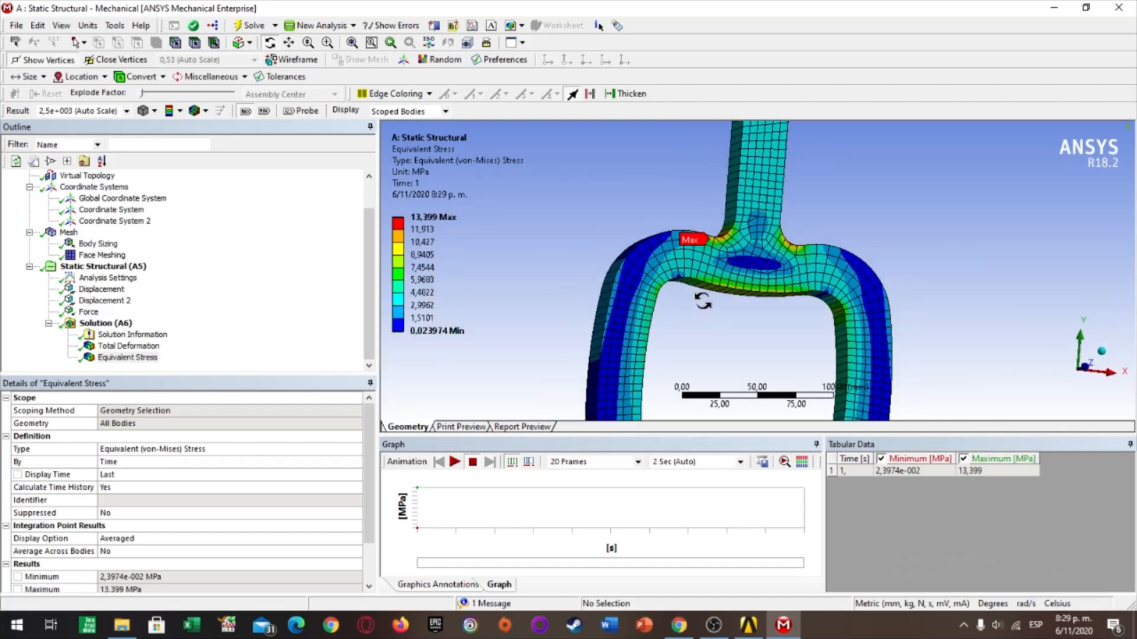
- Examine the Equivalent Stress around the holes at the lower ends of both legs, including its animation
{"action": "scroll", "coordinate": [703, 301], "scroll_direction": "down", "scroll_amount": 8}
{"action": "right_click_drag", "start_coordinate": [703, 300], "coordinate": [775, 367]}
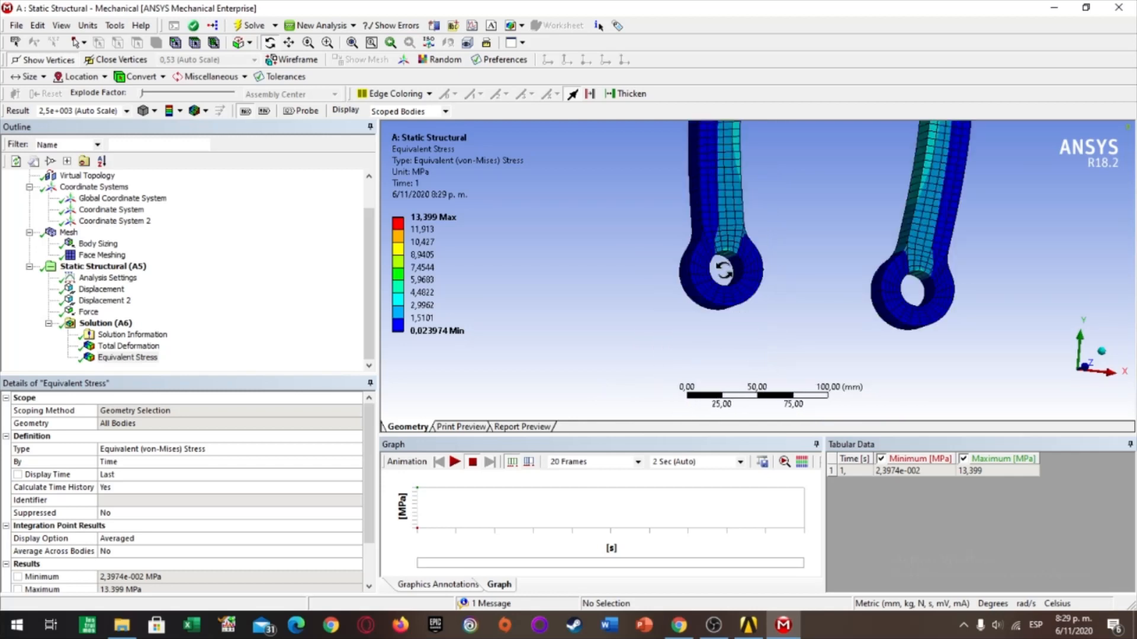
{"action": "scroll", "coordinate": [724, 271], "scroll_direction": "up", "scroll_amount": 1}
{"action": "scroll", "coordinate": [672, 360], "scroll_direction": "down", "scroll_amount": 2}
{"action": "left_click", "coordinate": [454, 463]}
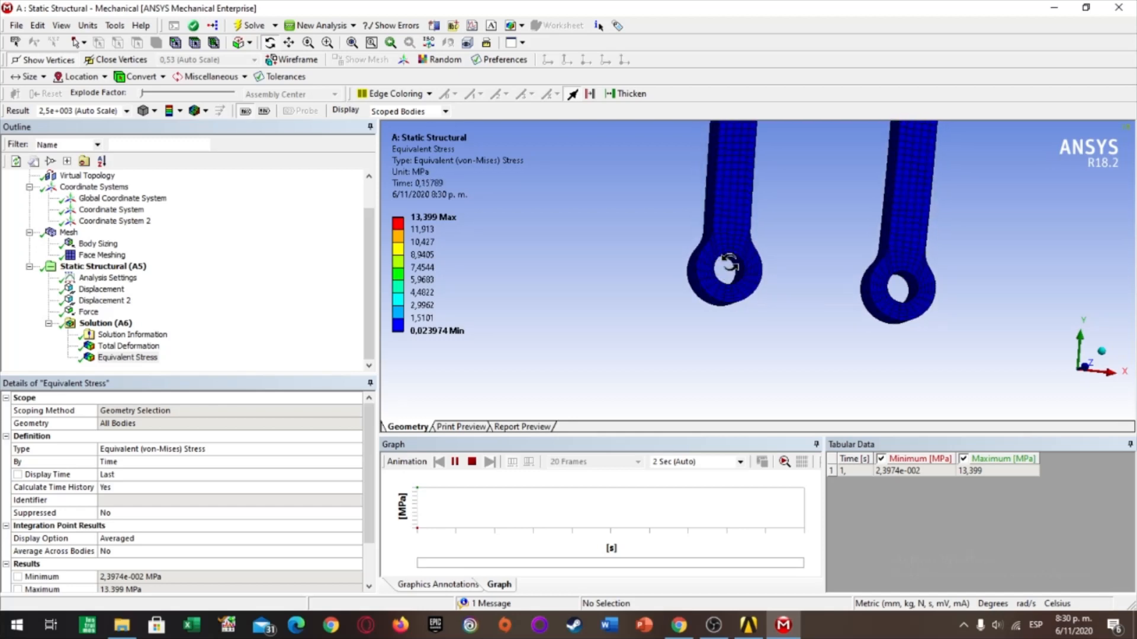
{"action": "left_click", "coordinate": [472, 461]}
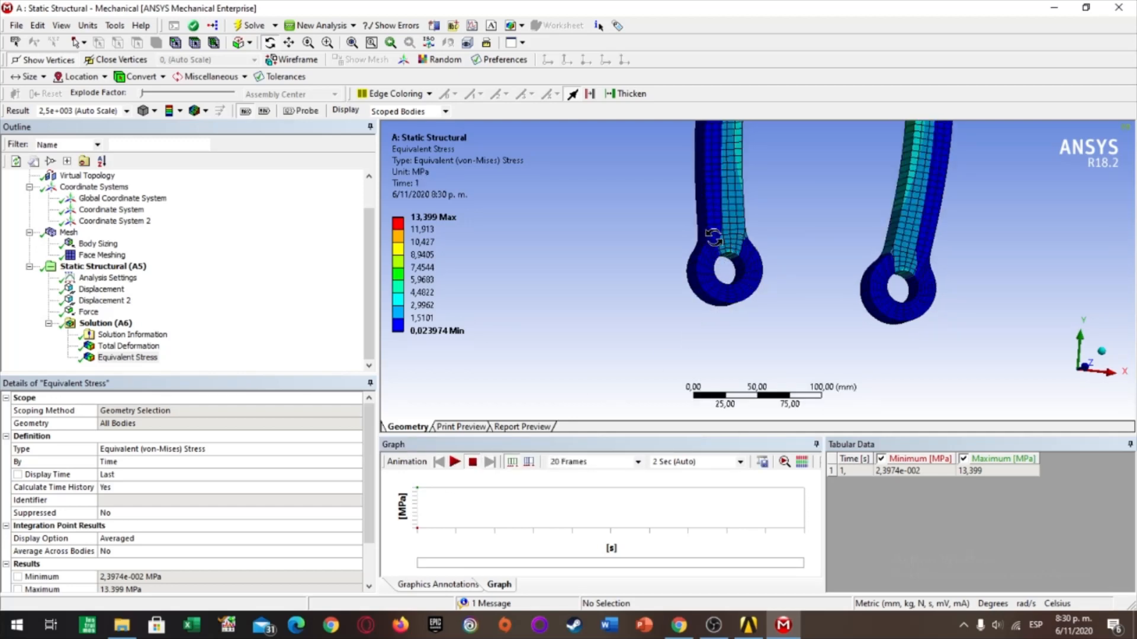
{"action": "left_click_drag", "start_coordinate": [757, 268], "coordinate": [758, 268]}
{"action": "scroll", "coordinate": [841, 219], "scroll_direction": "down", "scroll_amount": 4}
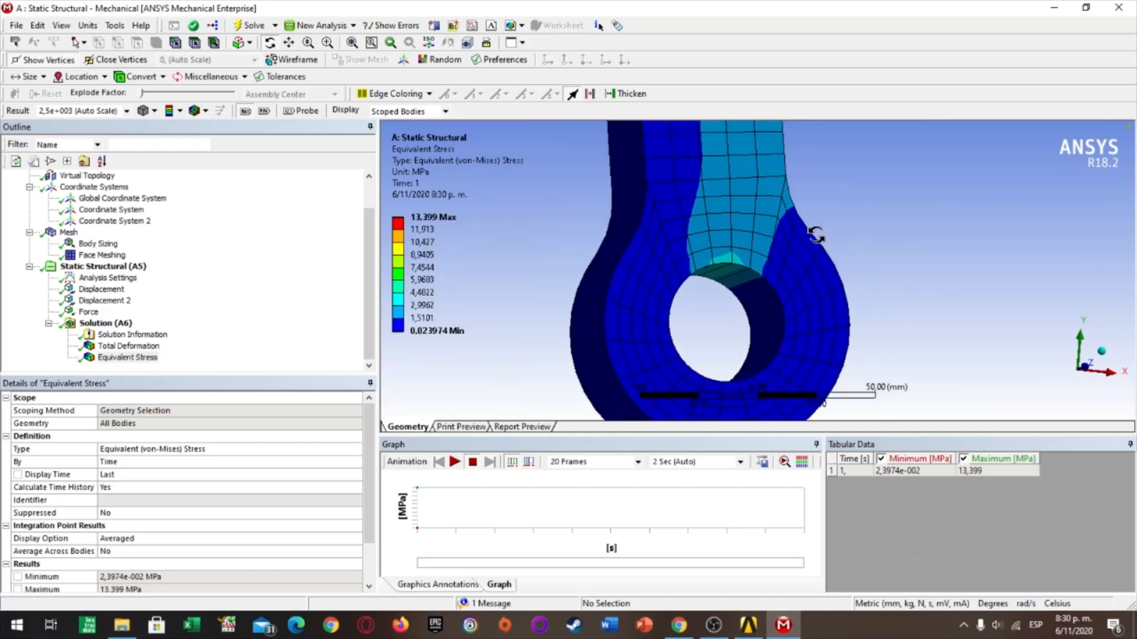
{"action": "scroll", "coordinate": [722, 264], "scroll_direction": "up", "scroll_amount": 5}
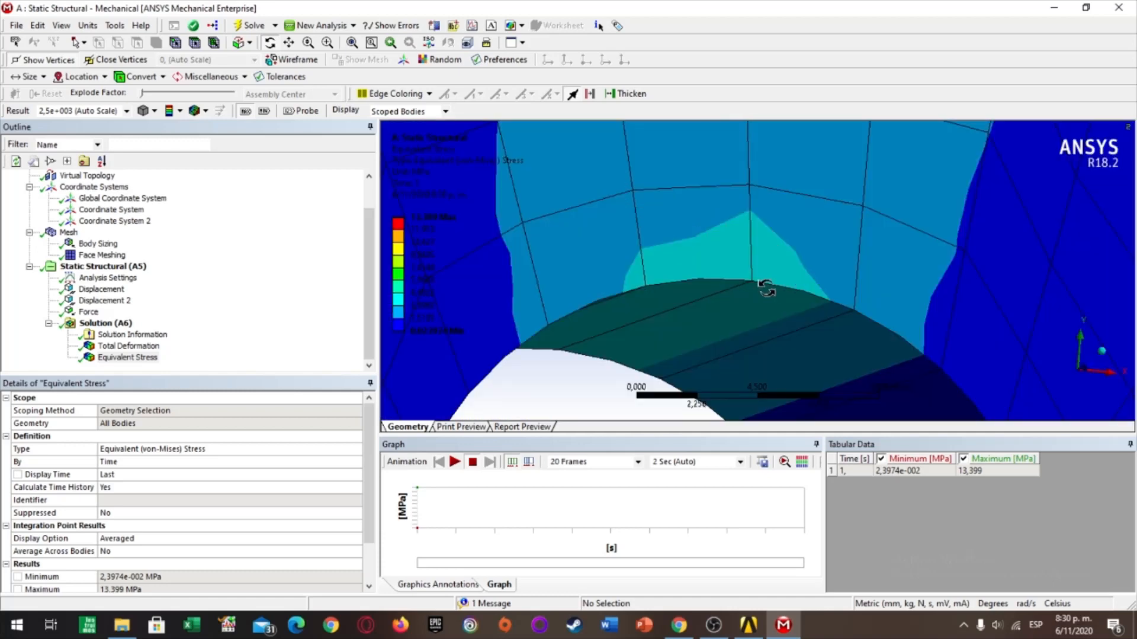
{"action": "scroll", "coordinate": [701, 251], "scroll_direction": "down", "scroll_amount": 4}
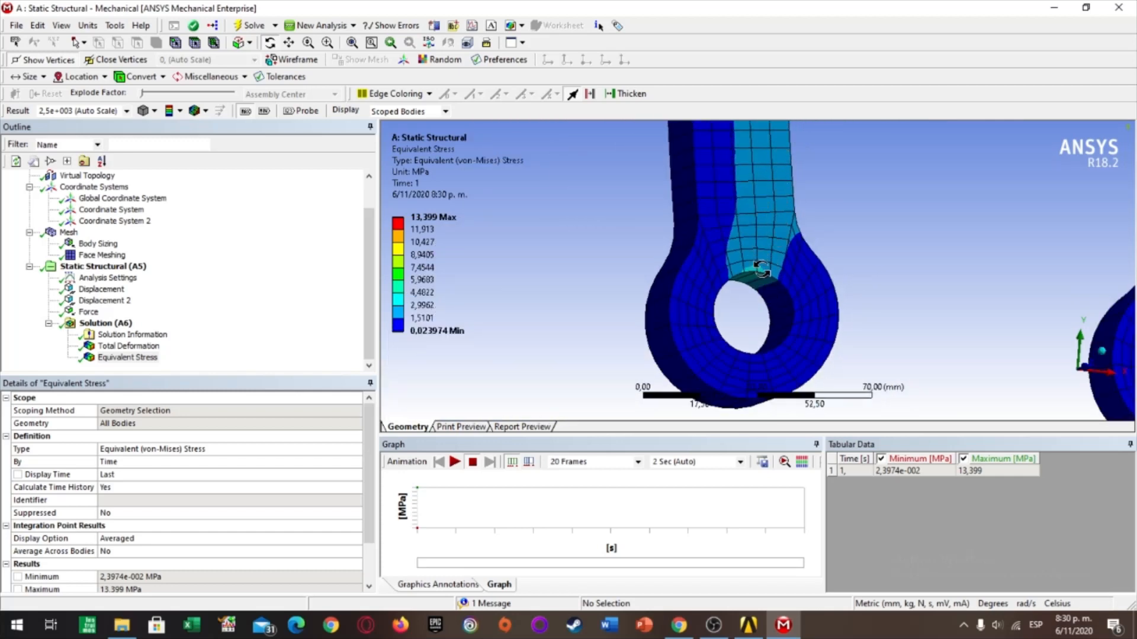
- Play and stop the Equivalent Stress animation, and inspect the stress contour over the whole support from several angles
{"action": "left_click", "coordinate": [454, 462]}
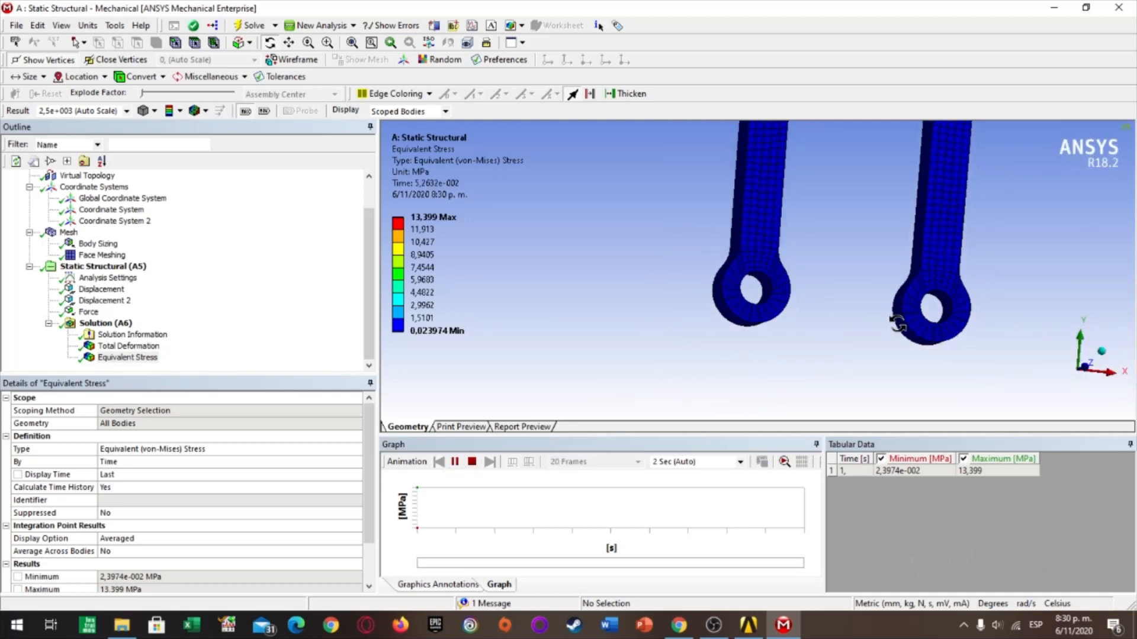
{"action": "scroll", "coordinate": [894, 320], "scroll_direction": "down", "scroll_amount": 5}
{"action": "middle_click_drag", "start_coordinate": [1027, 368], "coordinate": [956, 382]}
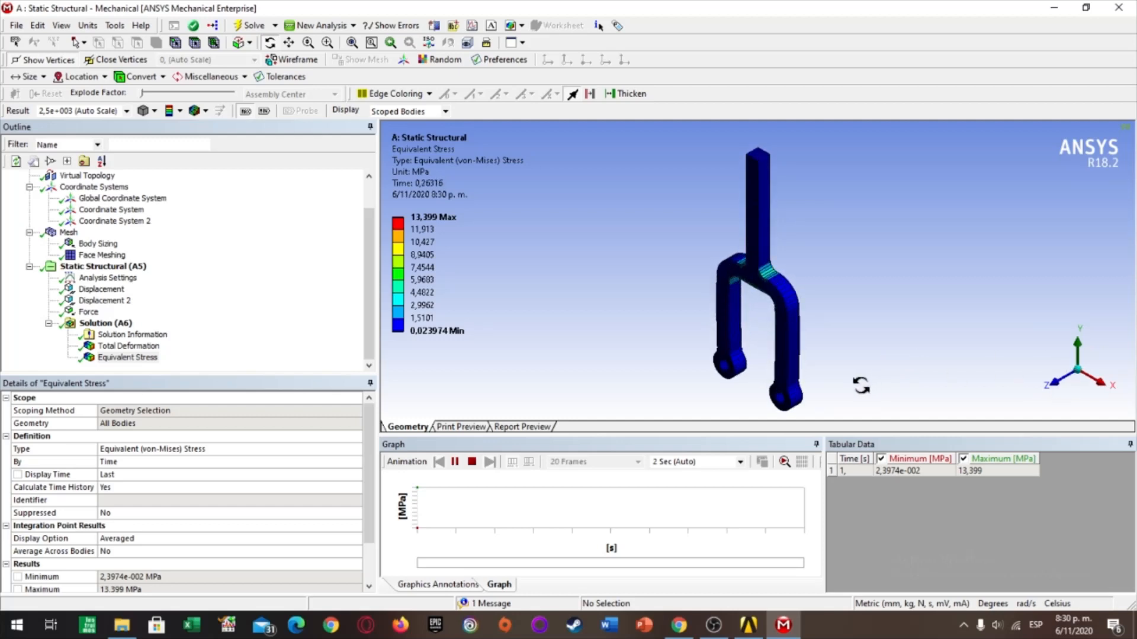
{"action": "left_click", "coordinate": [472, 462]}
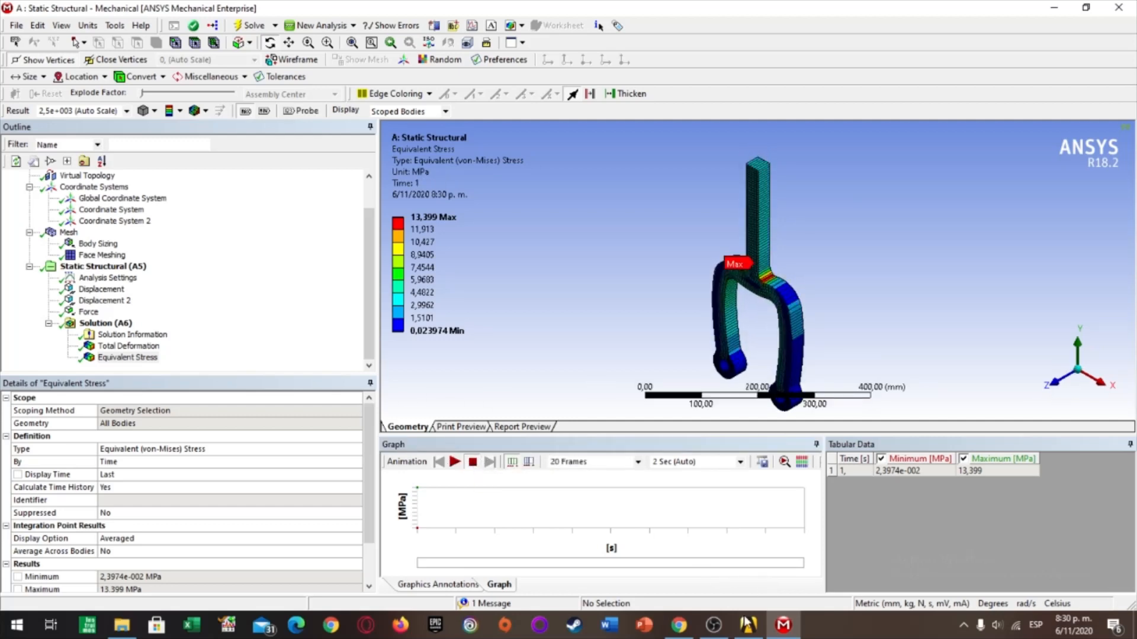
{"action": "middle_click_drag", "start_coordinate": [829, 331], "coordinate": [862, 368]}
{"action": "middle_click_drag", "start_coordinate": [754, 388], "coordinate": [747, 342]}
{"action": "mouse_move", "coordinate": [762, 349]}
{"action": "left_mouse_down"}
{"action": "mouse_move", "coordinate": [703, 338]}
{"action": "mouse_move", "coordinate": [748, 345]}
{"action": "left_mouse_up"}
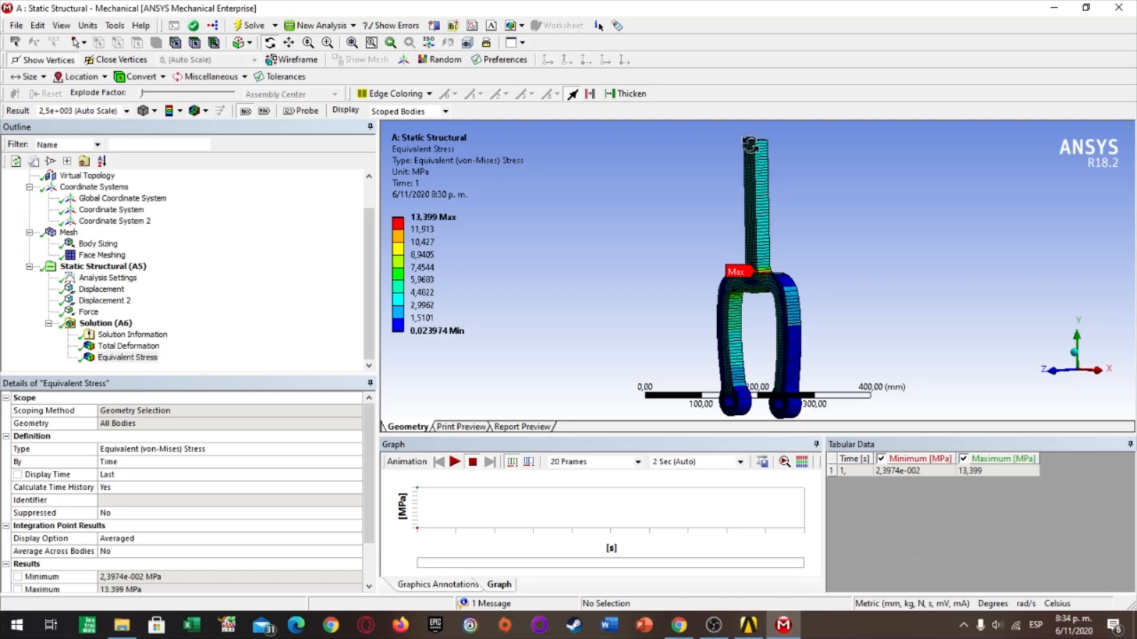
{"action": "left_click_drag", "start_coordinate": [751, 320], "coordinate": [736, 350]}
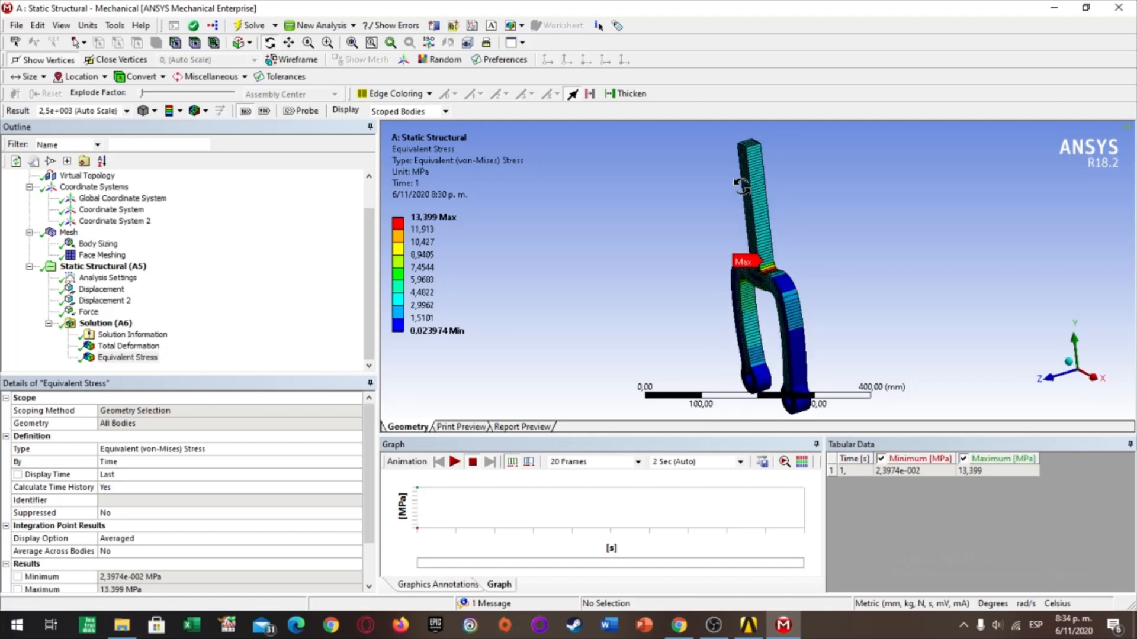
{"action": "left_click_drag", "start_coordinate": [743, 189], "coordinate": [971, 278]}
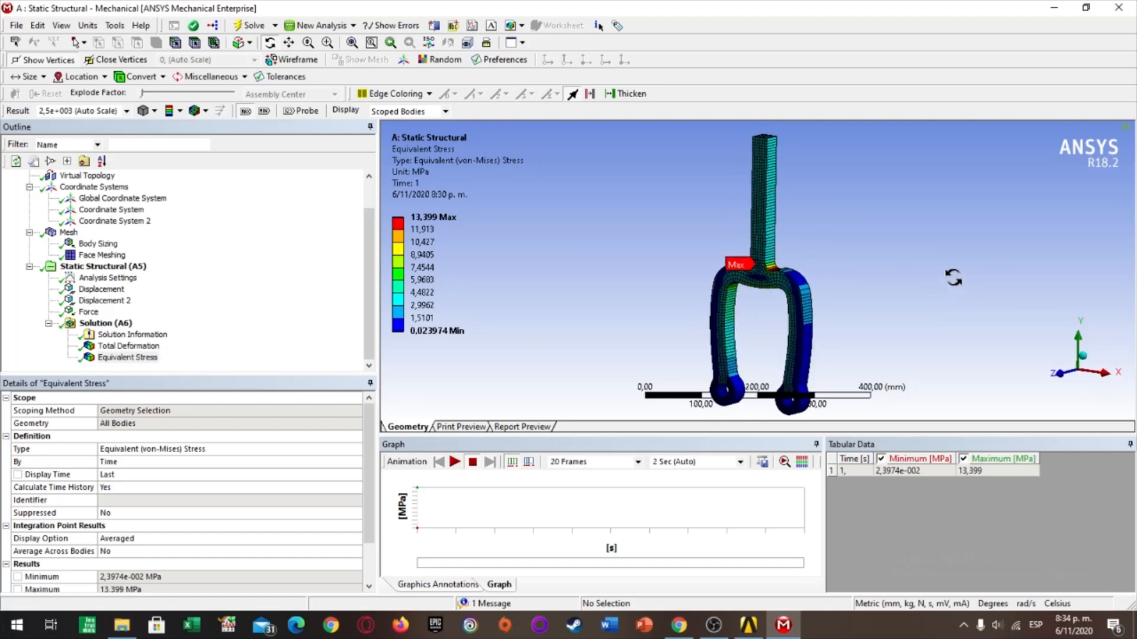
- In Workbench, add an Eigenvalue Buckling system linked to the Static Structural solution, and open its setup in Mechanical
{"action": "left_click", "coordinate": [750, 626]}
{"action": "left_click", "coordinate": [784, 625]}
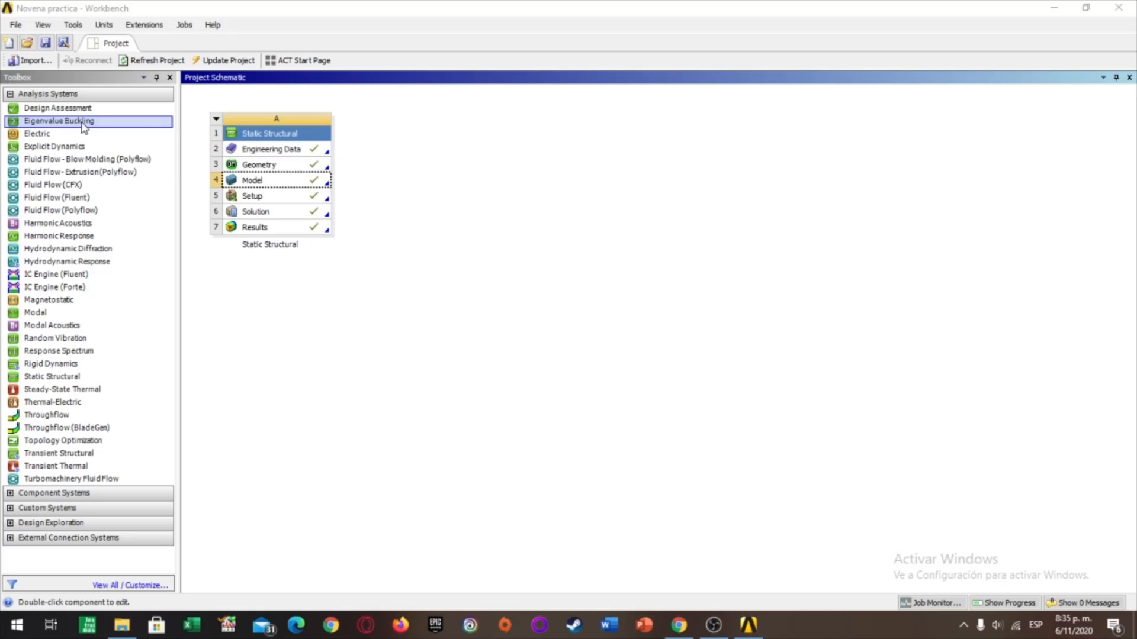
{"action": "left_click_drag", "start_coordinate": [80, 123], "coordinate": [375, 219]}
{"action": "left_click", "coordinate": [714, 212]}
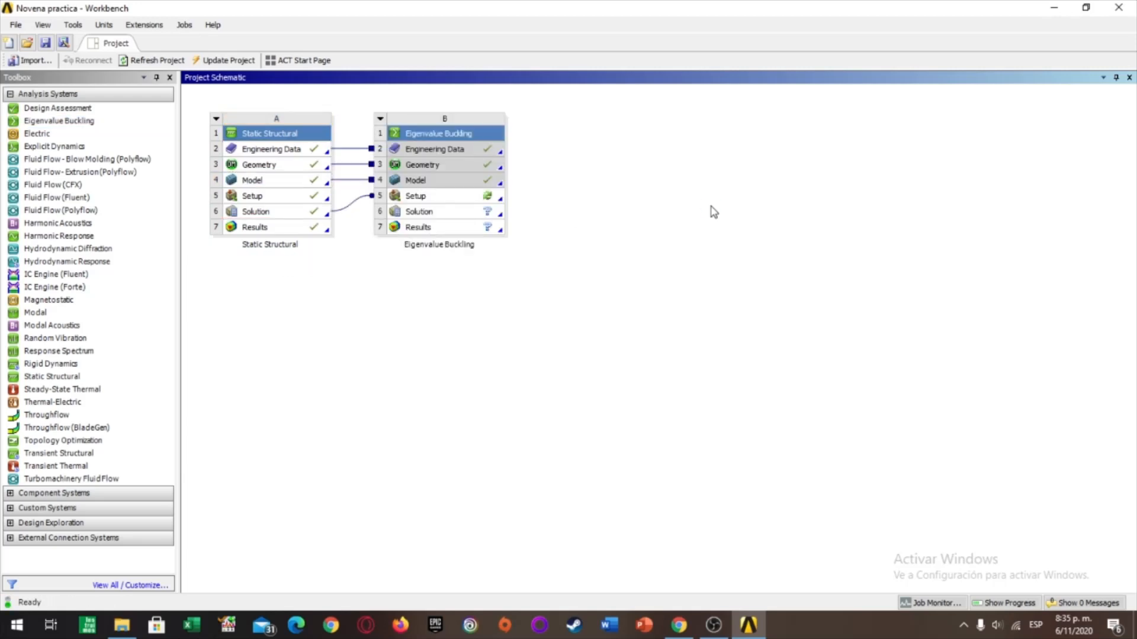
{"action": "double_click", "coordinate": [471, 204]}
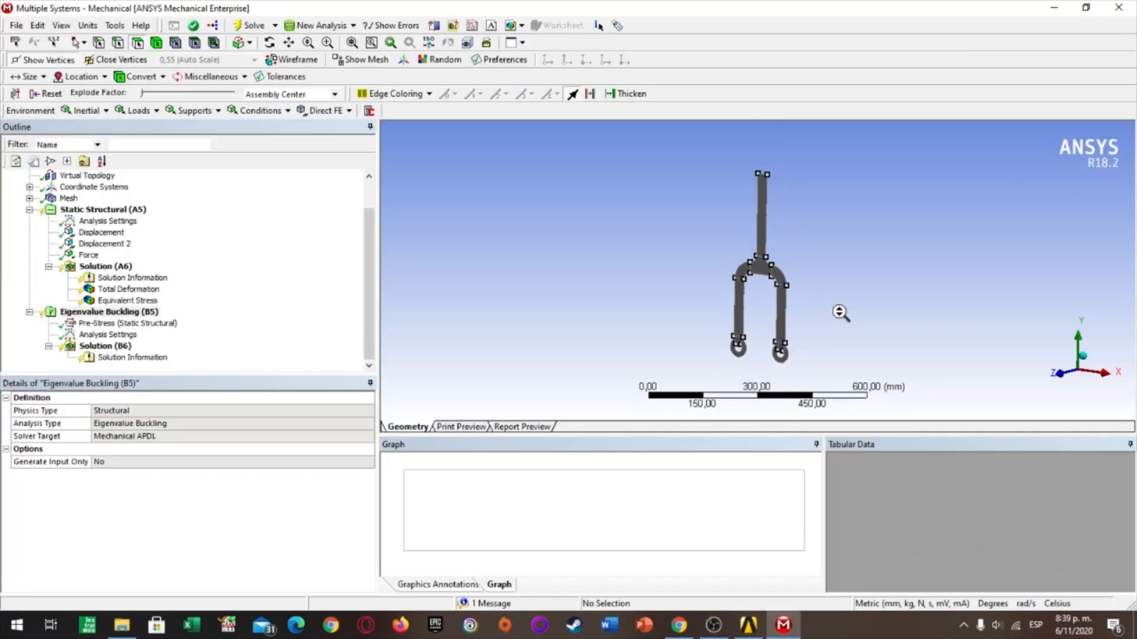
- Solve the Static Structural analysis again so it can supply the pre-stress for the buckling analysis
{"action": "scroll", "coordinate": [838, 315], "scroll_direction": "up", "scroll_amount": 1}
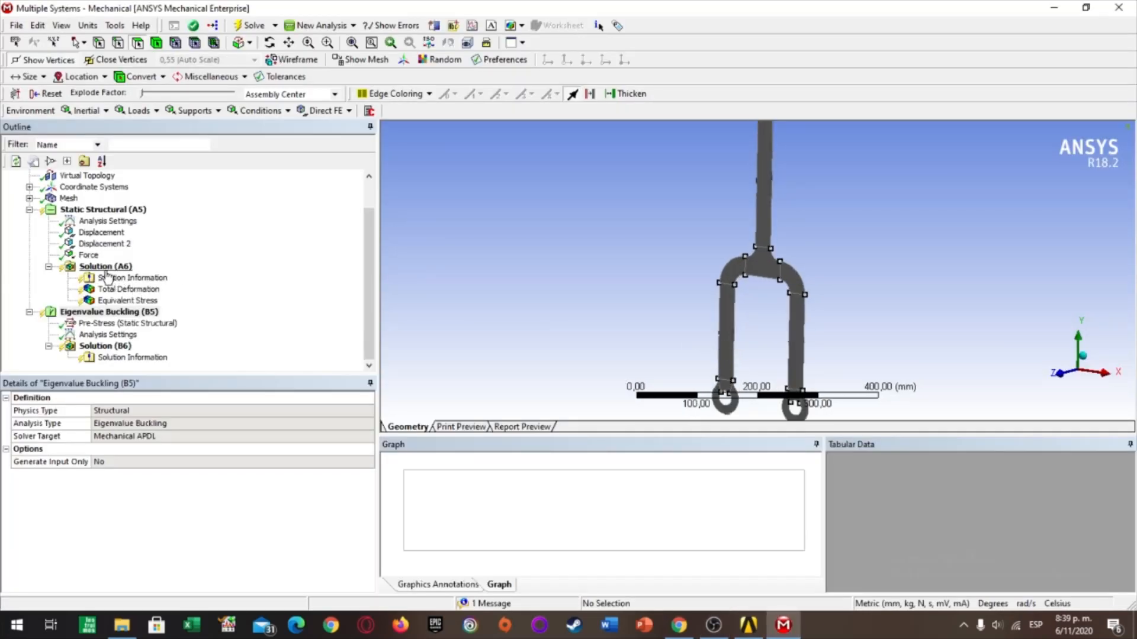
{"action": "left_click", "coordinate": [102, 210]}
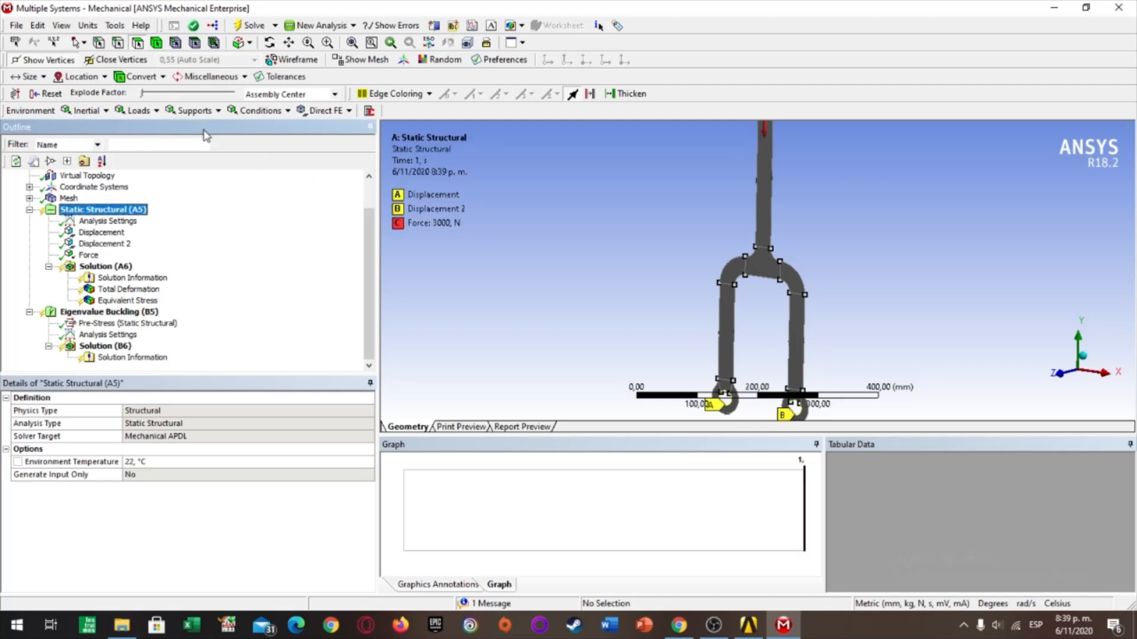
{"action": "left_click", "coordinate": [249, 26]}
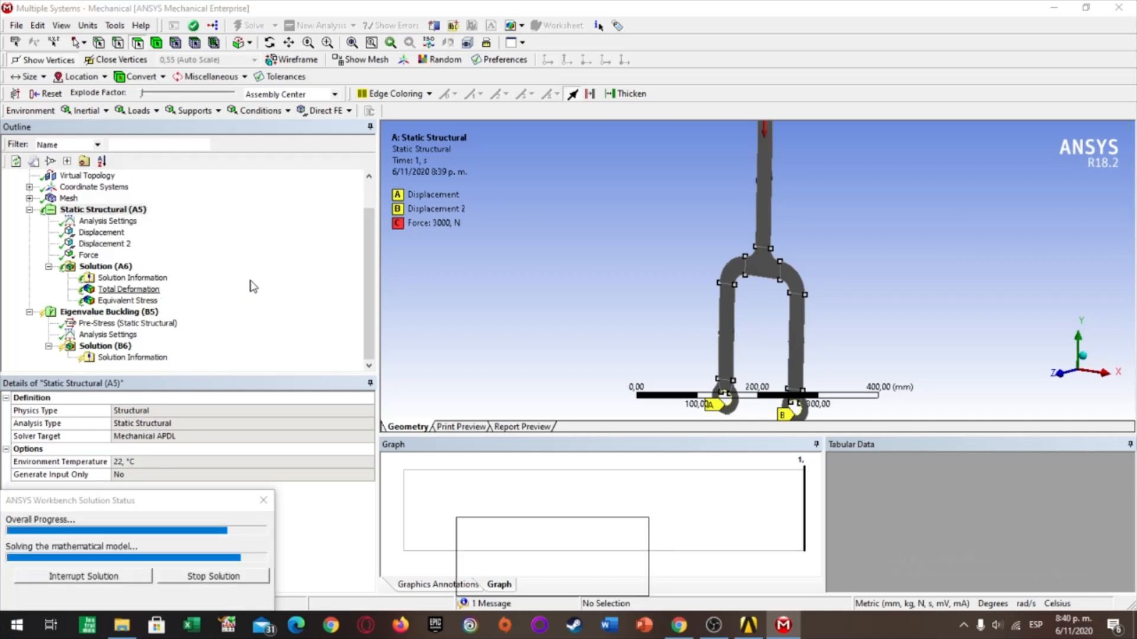
- Set Max Modes to Find to 6 in the Eigenvalue Buckling analysis settings
{"action": "left_click", "coordinate": [126, 325]}
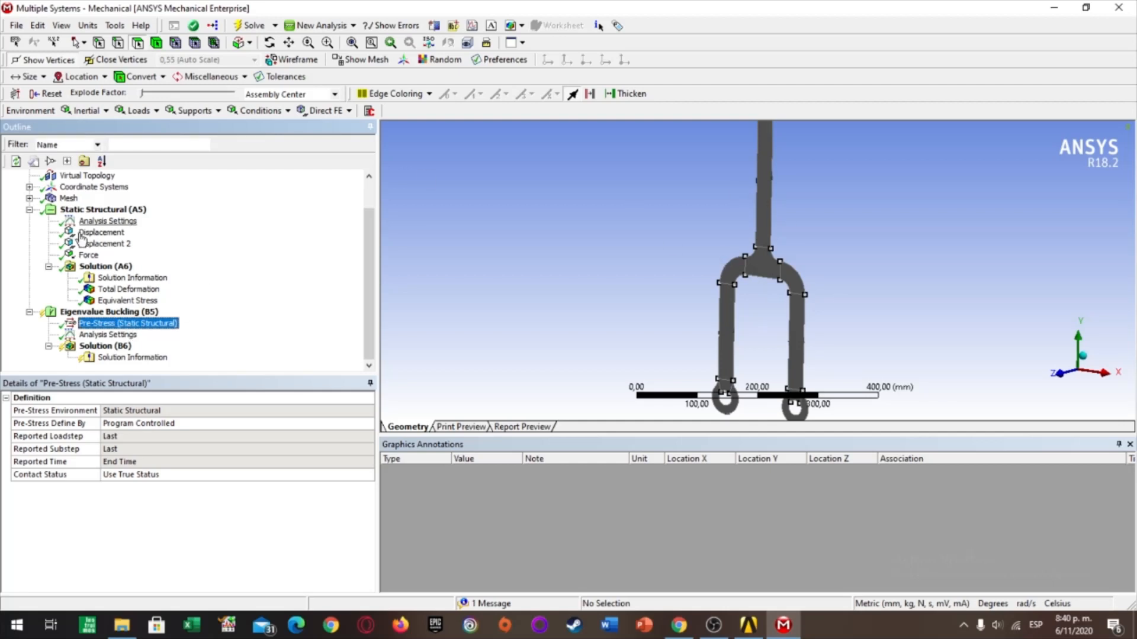
{"action": "left_click", "coordinate": [131, 336]}
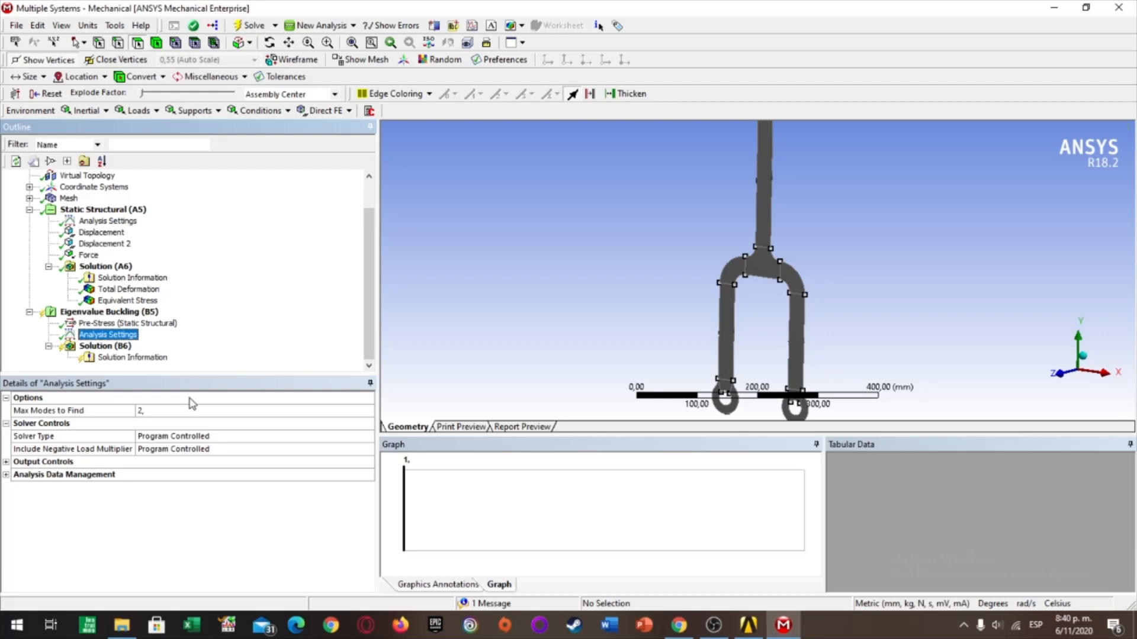
{"action": "left_click", "coordinate": [156, 413]}
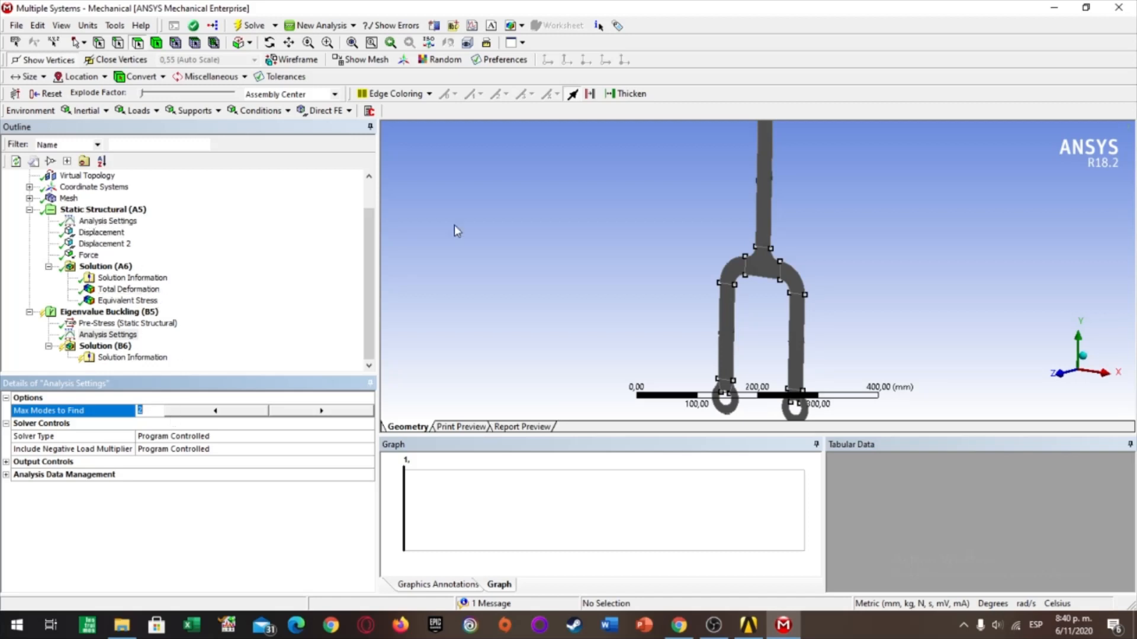
{"action": "scroll", "coordinate": [763, 249], "scroll_direction": "down", "scroll_amount": 1}
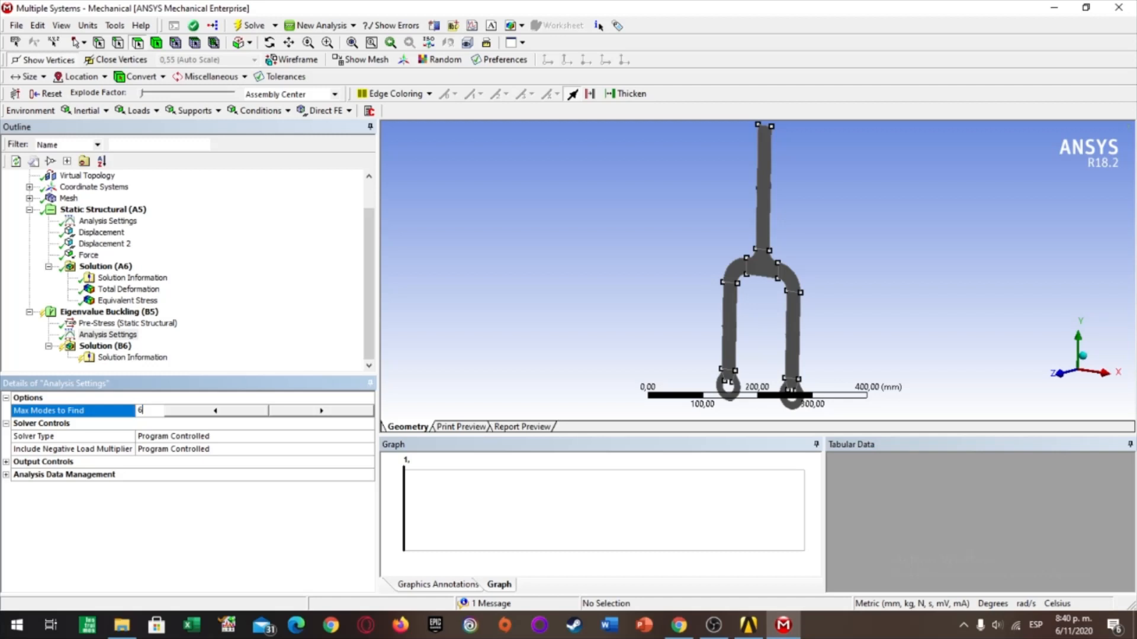
{"action": "left_click", "coordinate": [118, 335]}
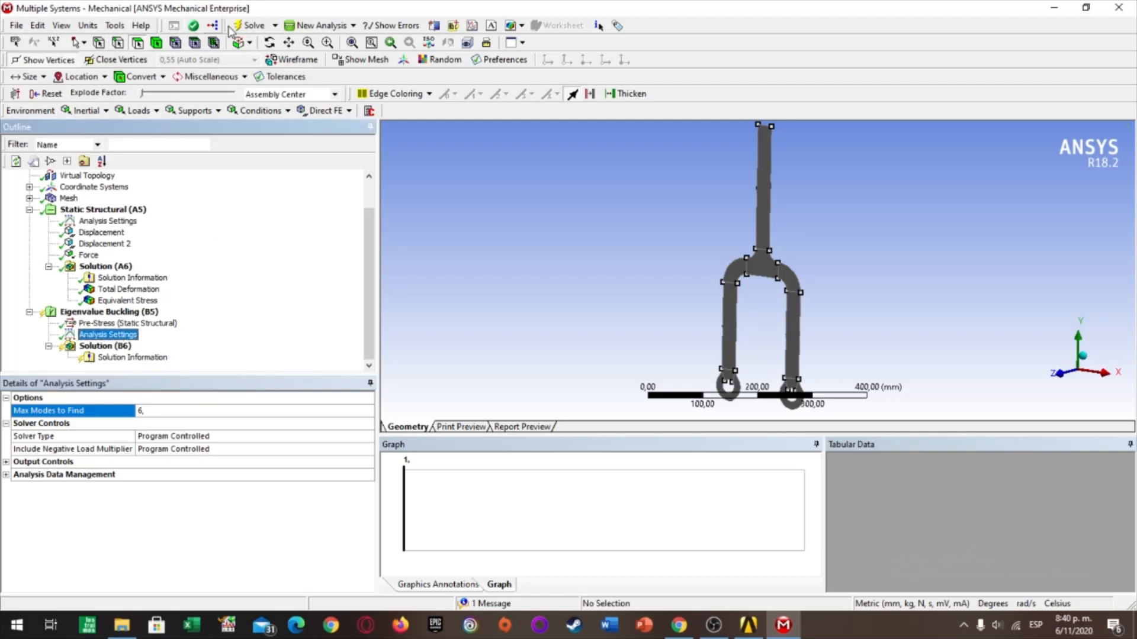
- Solve the Eigenvalue Buckling analysis and display its solution's load multipliers by mode
{"action": "left_click", "coordinate": [106, 312]}
{"action": "left_click", "coordinate": [252, 27]}
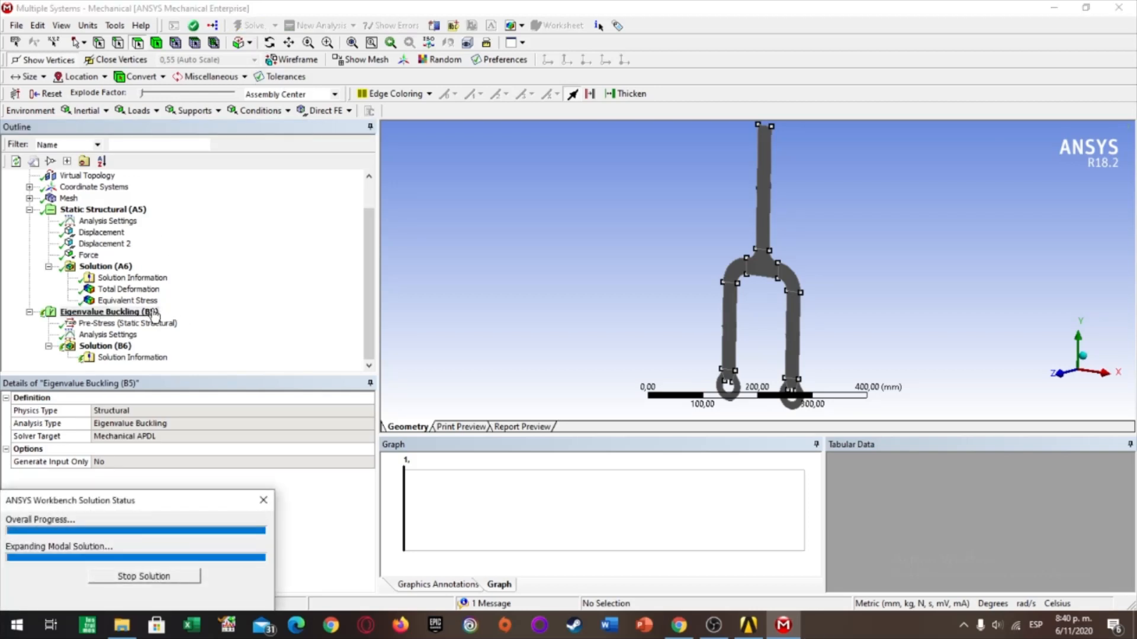
{"action": "left_click", "coordinate": [119, 335]}
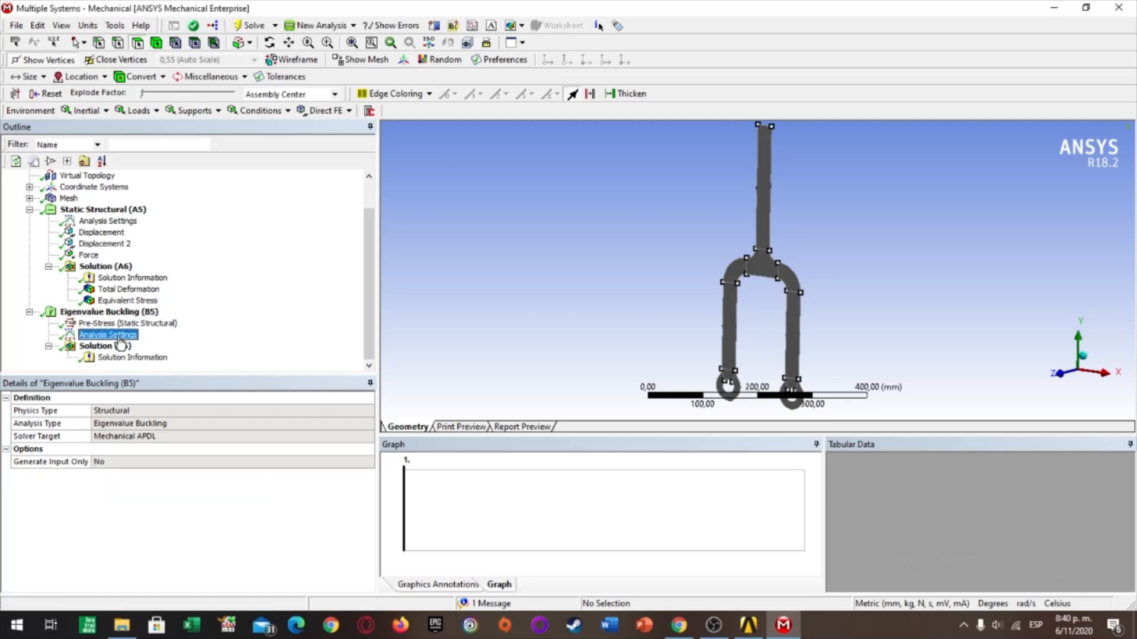
{"action": "left_click", "coordinate": [130, 360]}
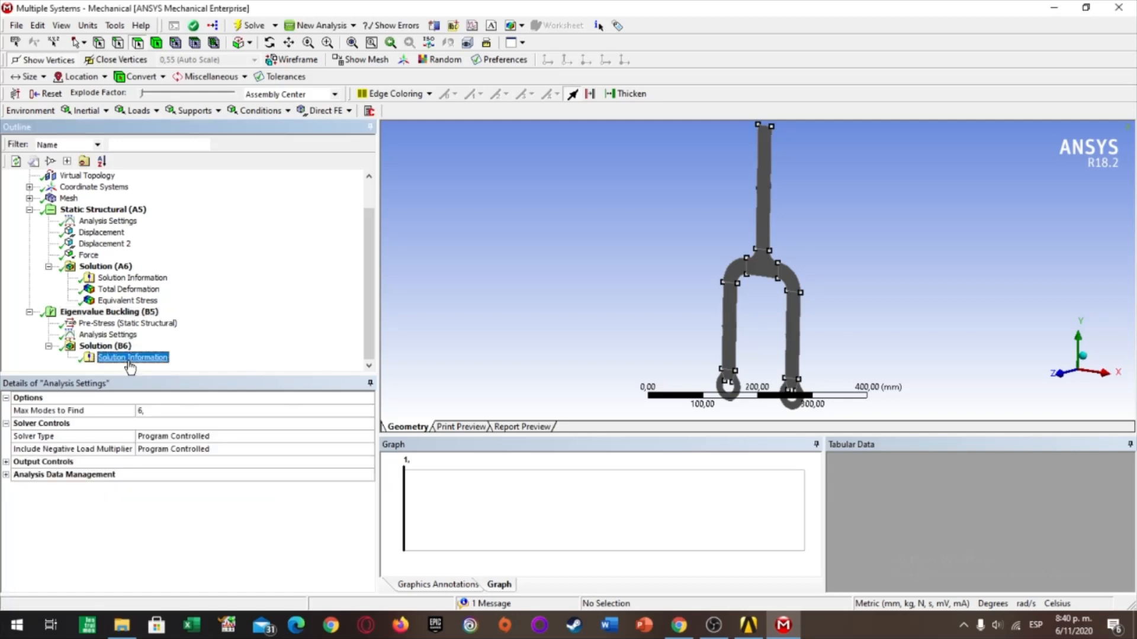
{"action": "left_click", "coordinate": [106, 346]}
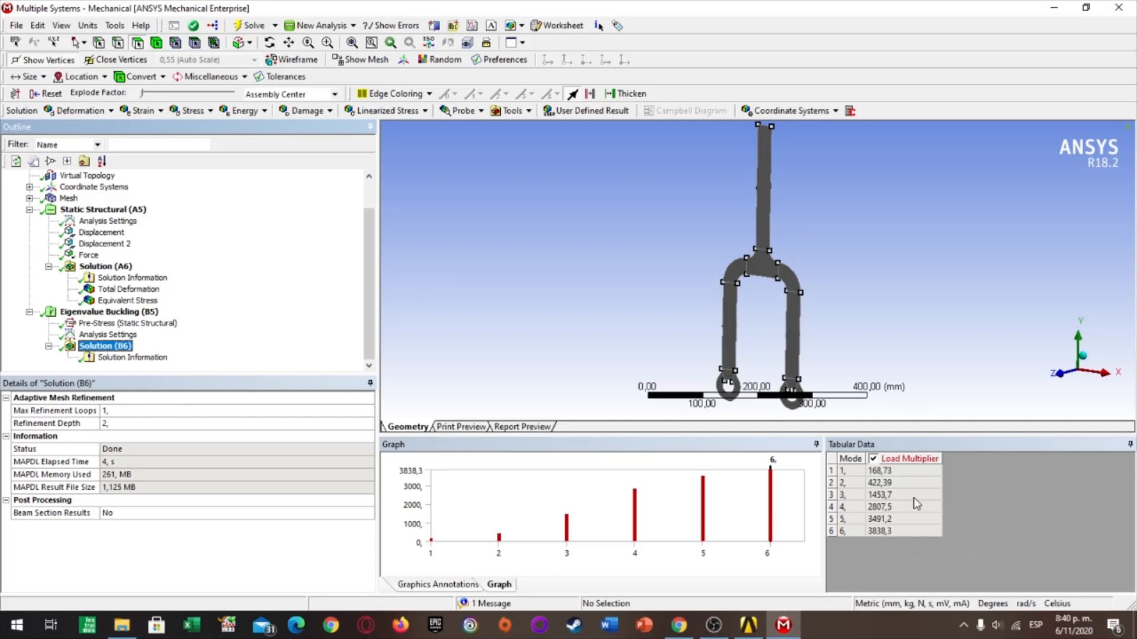
- Create mode shape results for all six buckling modes from the load multiplier table
{"action": "left_click", "coordinate": [893, 472]}
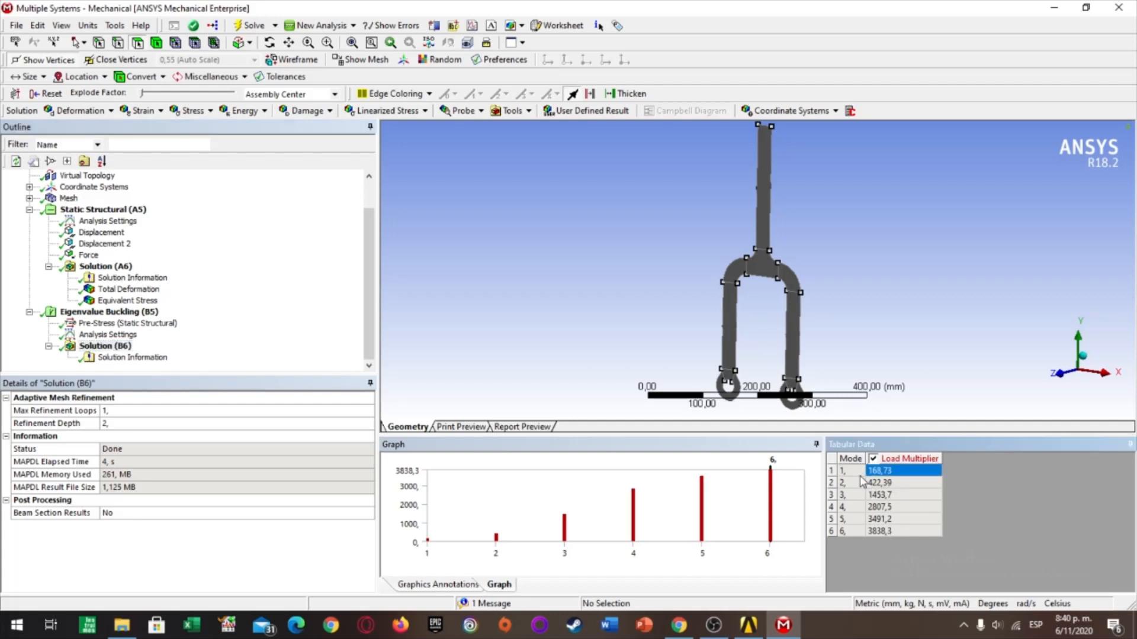
{"action": "left_click", "coordinate": [833, 460]}
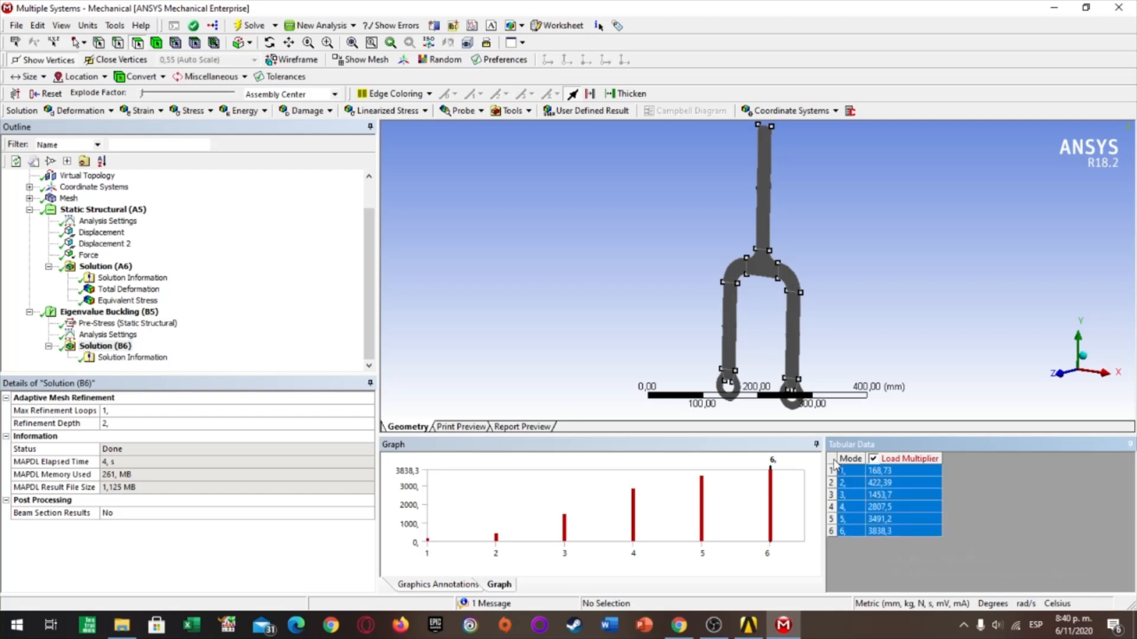
{"action": "right_click", "coordinate": [834, 462]}
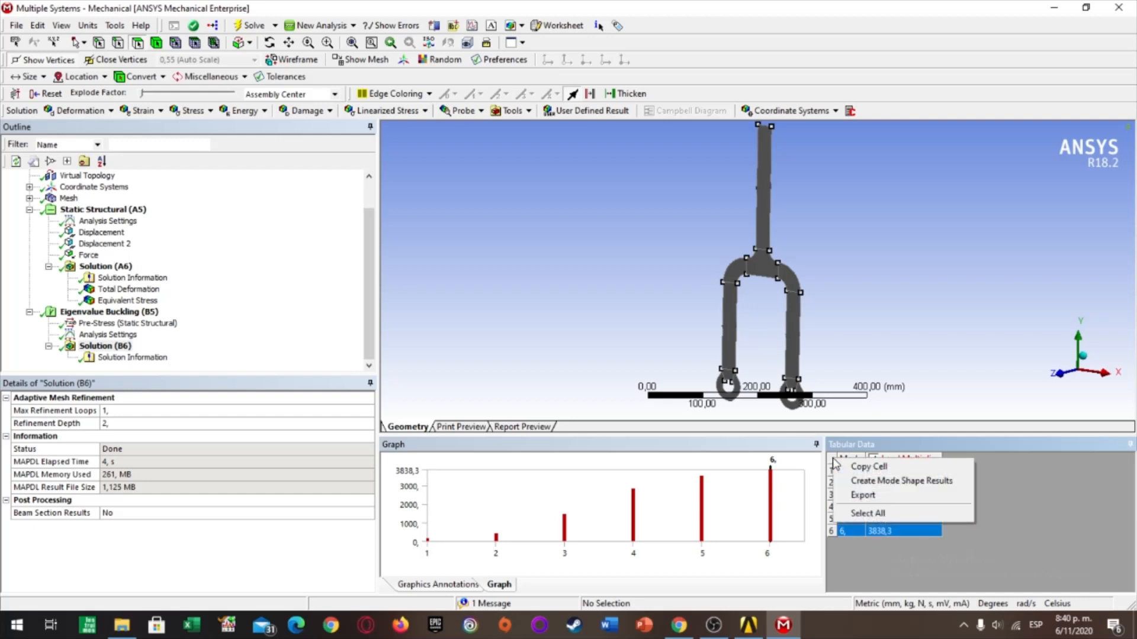
{"action": "left_click", "coordinate": [863, 482]}
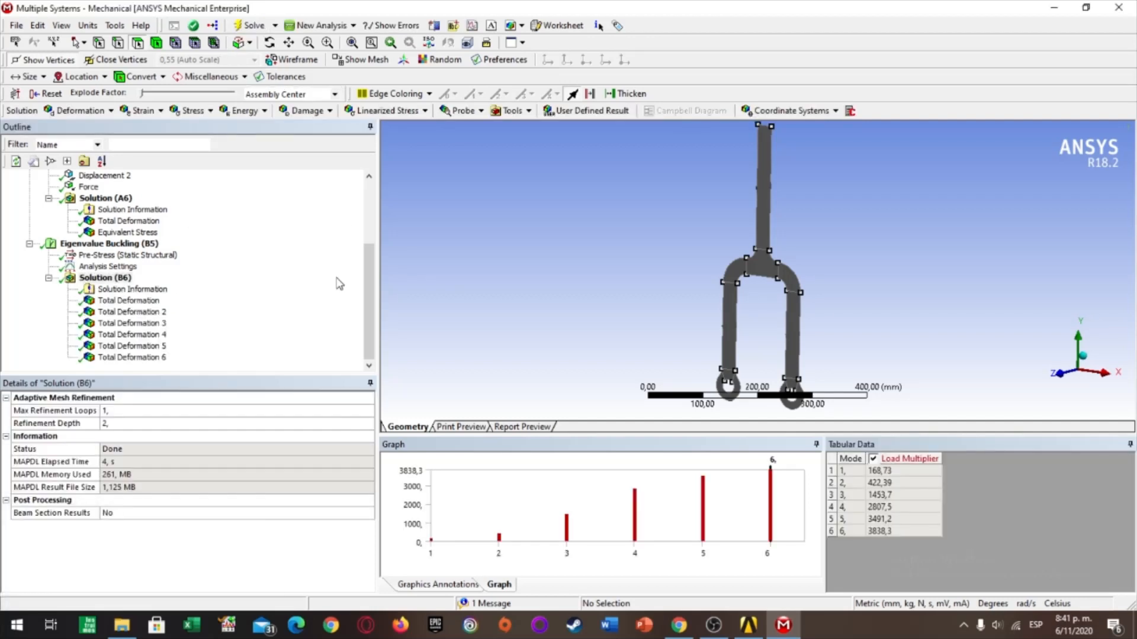
- Examine the first buckling mode's Total Deformation from the front, then play and stop its animation
{"action": "left_click", "coordinate": [129, 300]}
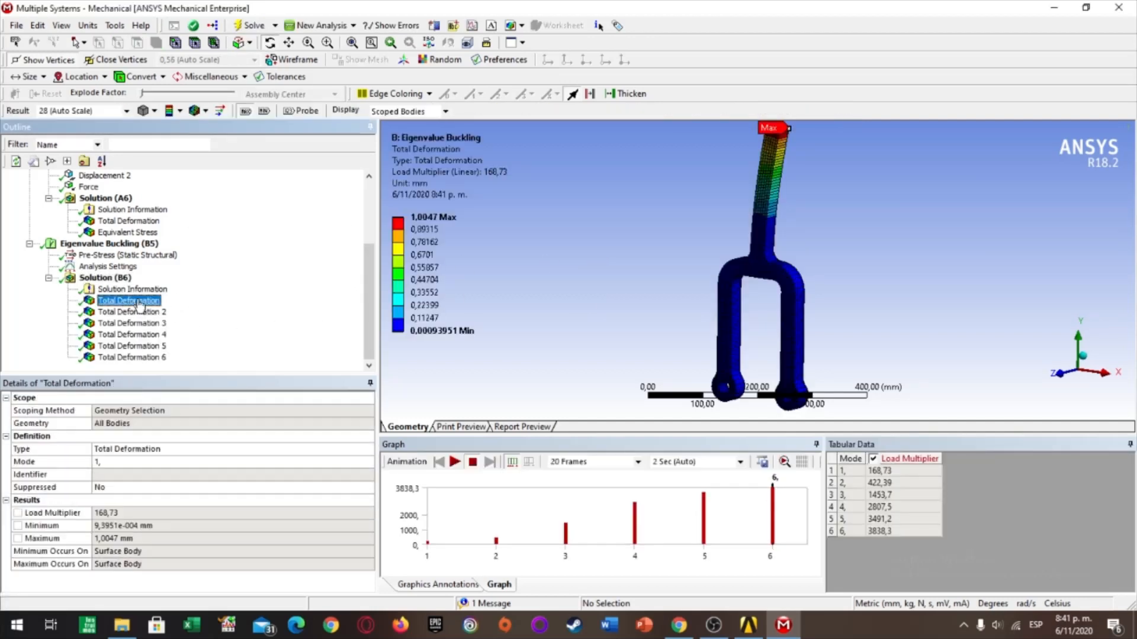
{"action": "left_click_drag", "start_coordinate": [675, 296], "coordinate": [1077, 358]}
{"action": "left_click", "coordinate": [1059, 373]}
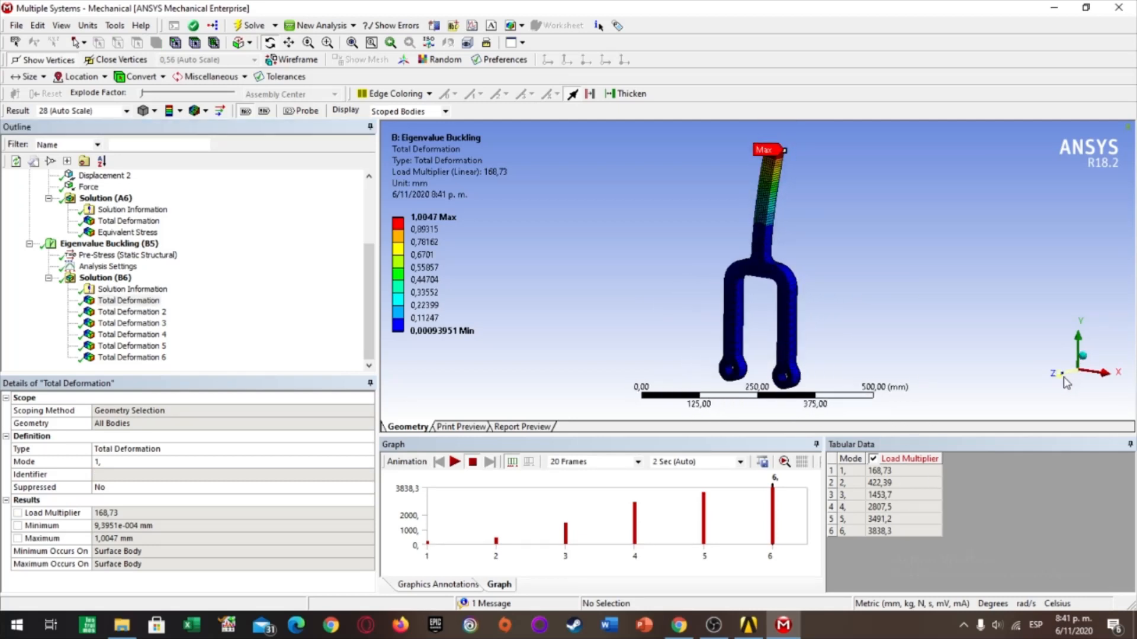
{"action": "left_click_drag", "start_coordinate": [680, 386], "coordinate": [705, 361]}
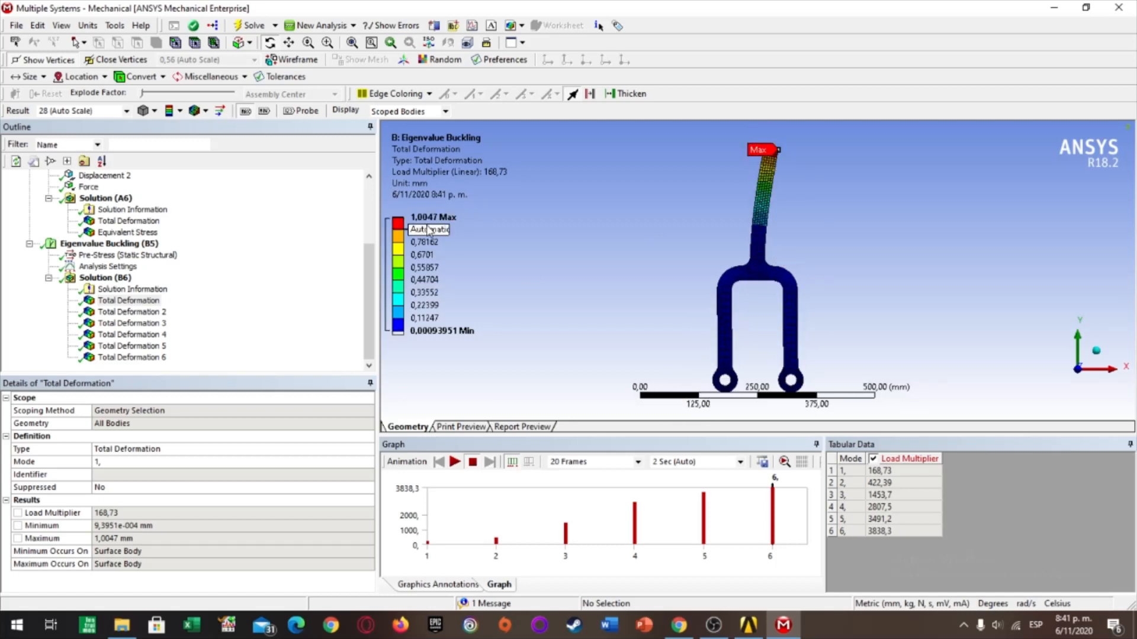
{"action": "left_click", "coordinate": [455, 462]}
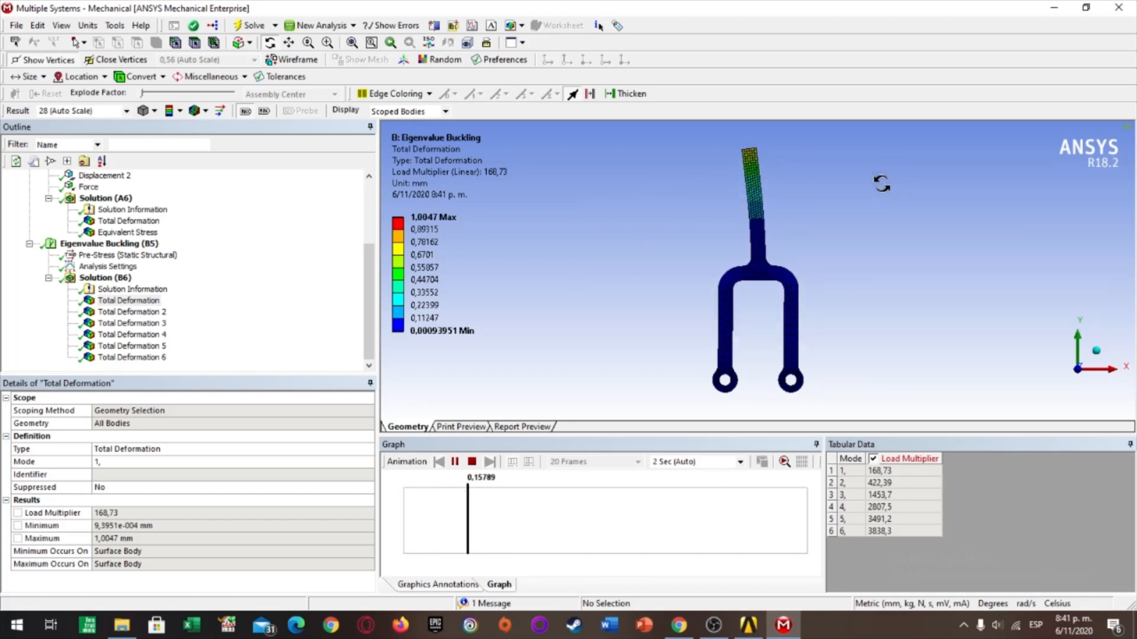
{"action": "left_click", "coordinate": [472, 462]}
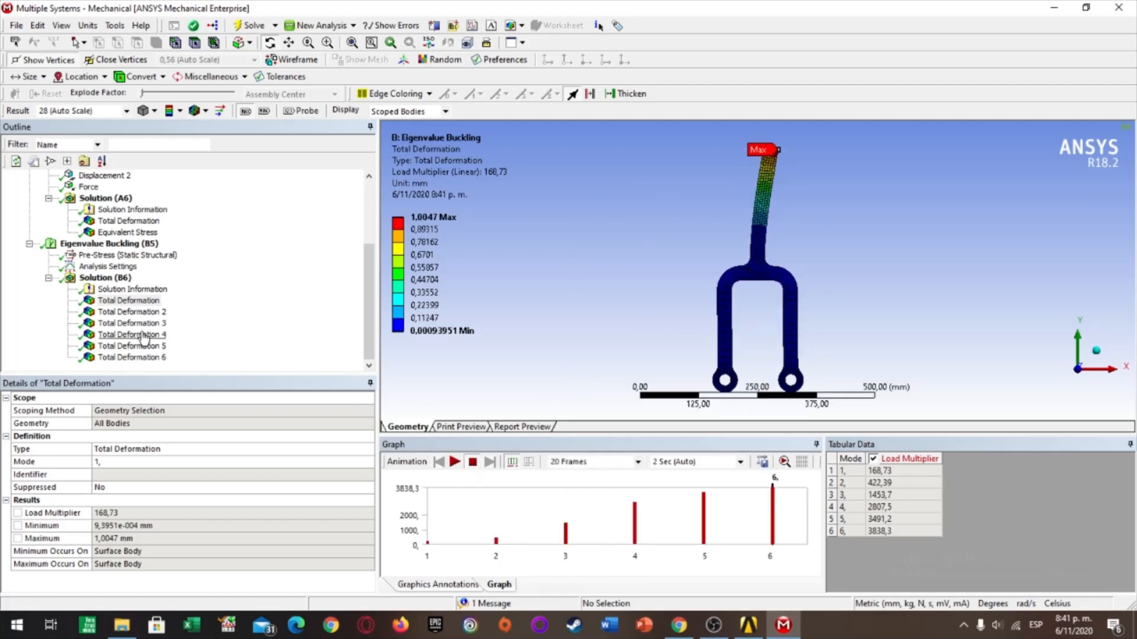
- Display the second buckling mode's Total Deformation, then play and stop its animation
{"action": "left_click", "coordinate": [131, 312]}
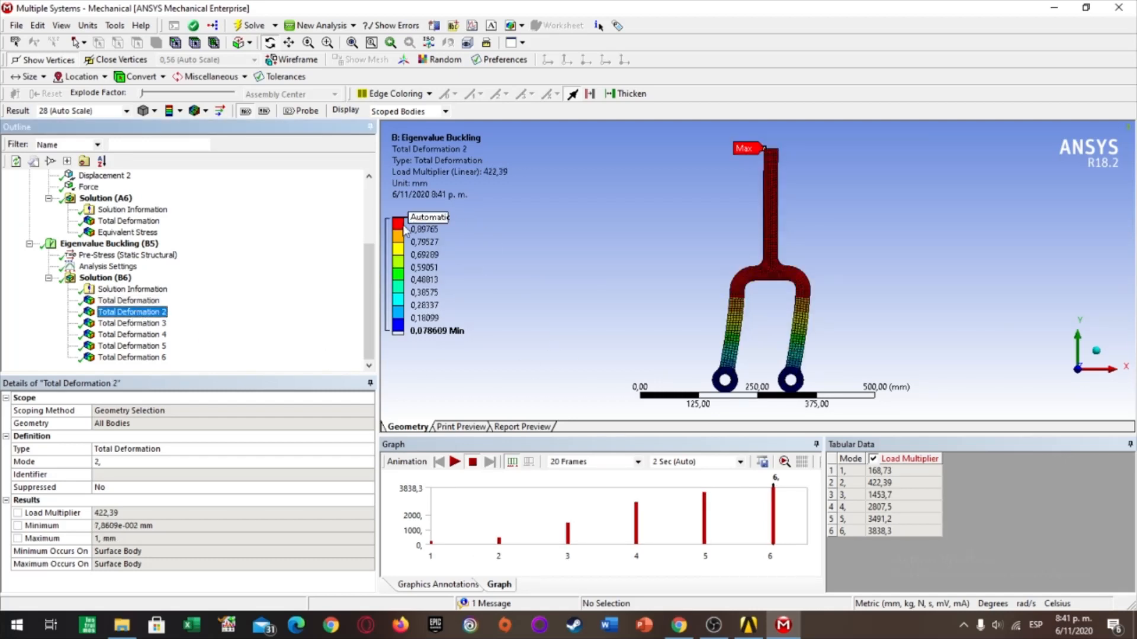
{"action": "left_click", "coordinate": [454, 462]}
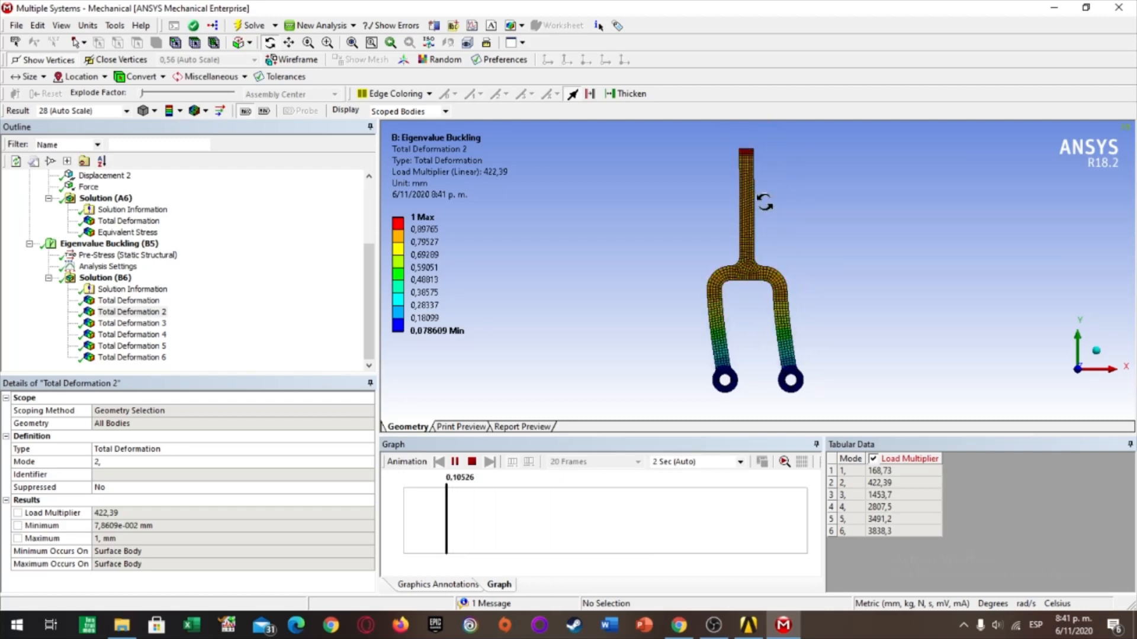
{"action": "left_click", "coordinate": [471, 462]}
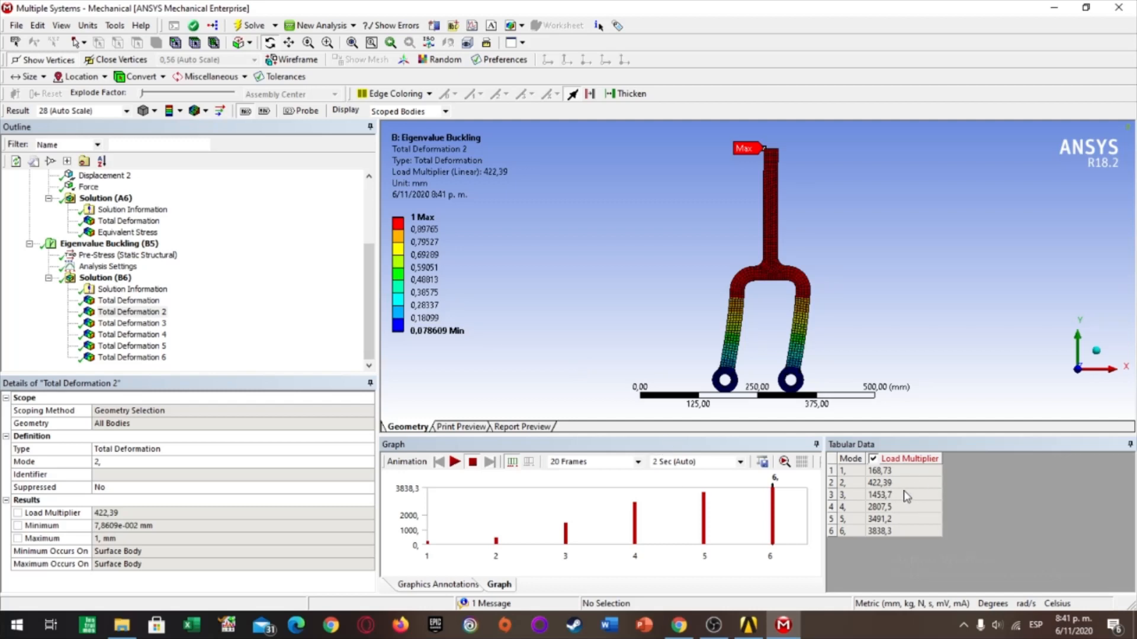
- Display the third buckling mode's Total Deformation and check its animation
{"action": "left_click", "coordinate": [123, 324]}
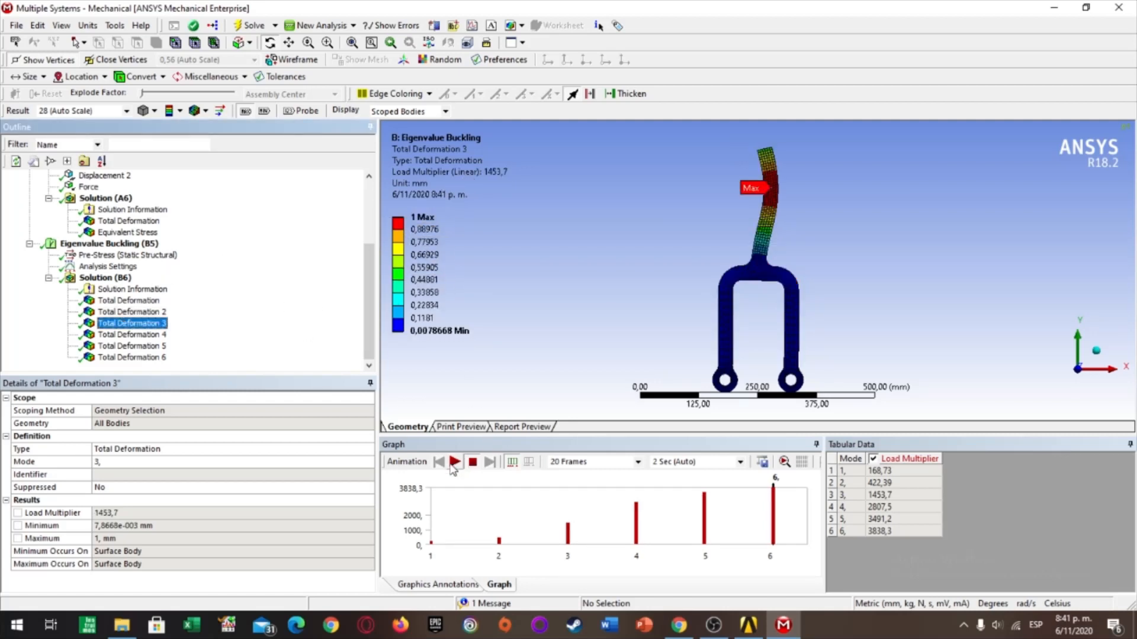
{"action": "left_click", "coordinate": [454, 462]}
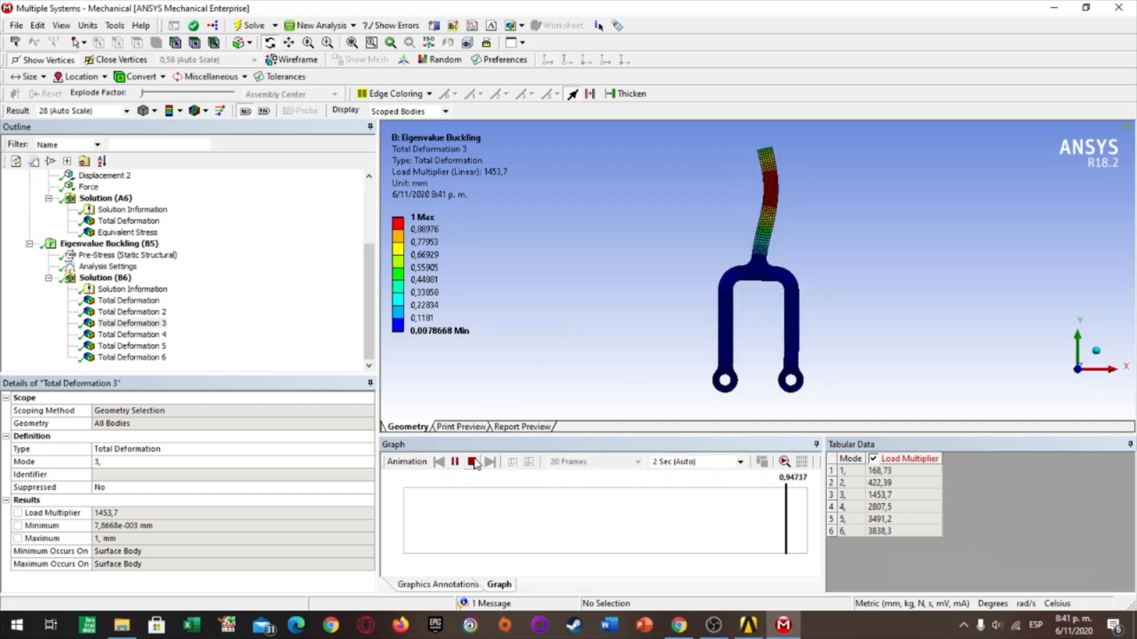
{"action": "left_click", "coordinate": [455, 463]}
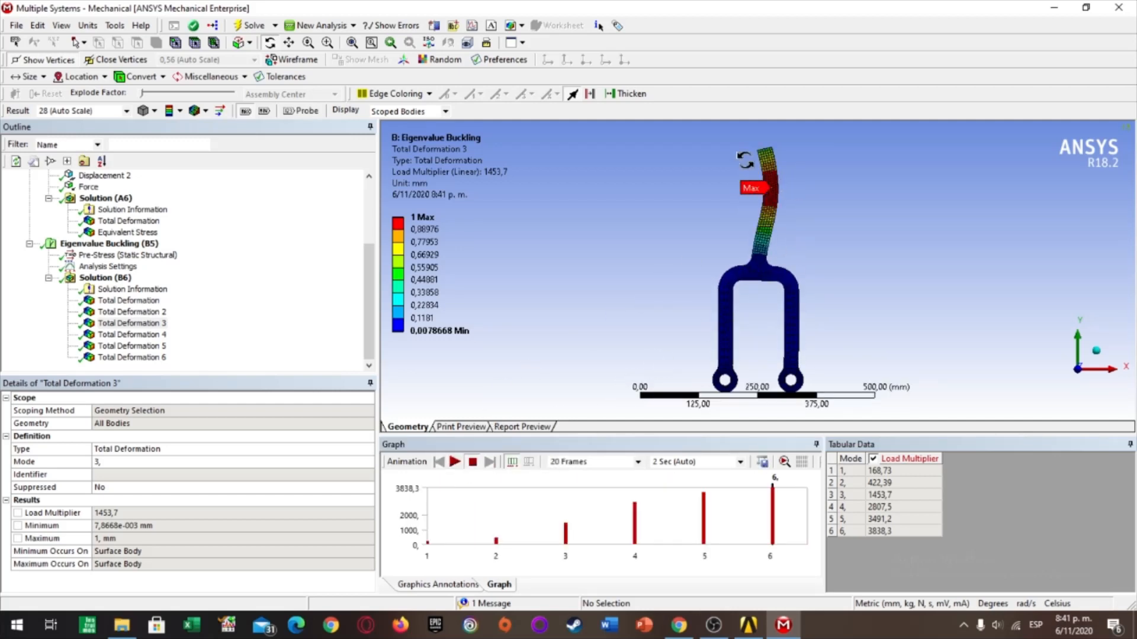
- Compare the upper bar's deformed shape between the first and third buckling modes
{"action": "right_click_drag", "start_coordinate": [745, 158], "coordinate": [768, 218]}
{"action": "scroll", "coordinate": [763, 261], "scroll_direction": "down", "scroll_amount": 5}
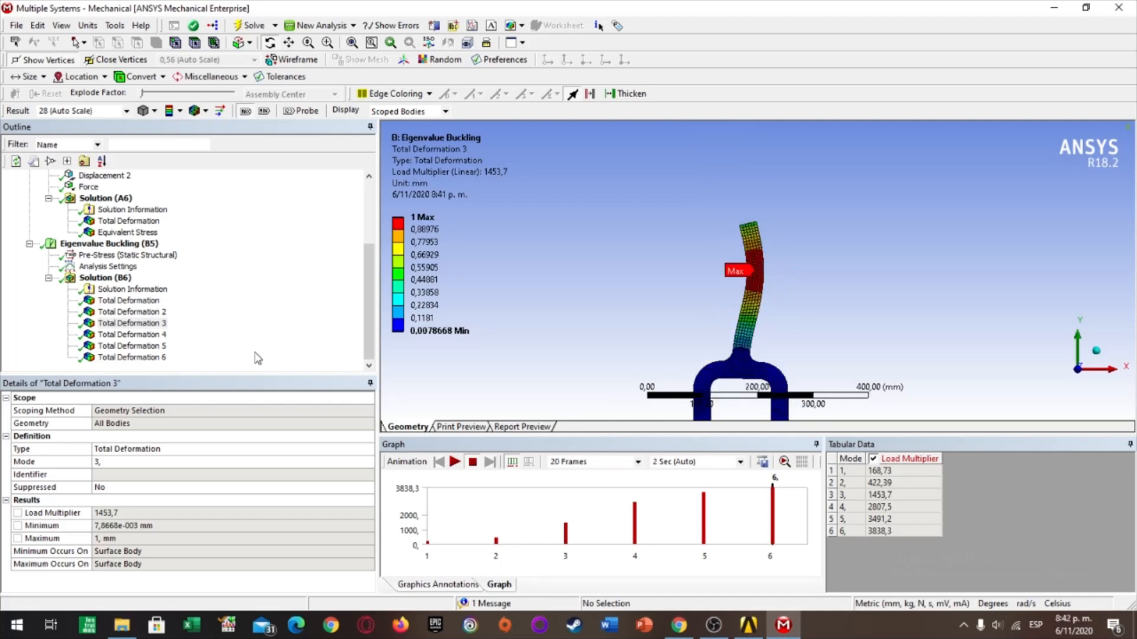
{"action": "left_click", "coordinate": [127, 300]}
{"action": "left_click", "coordinate": [126, 323]}
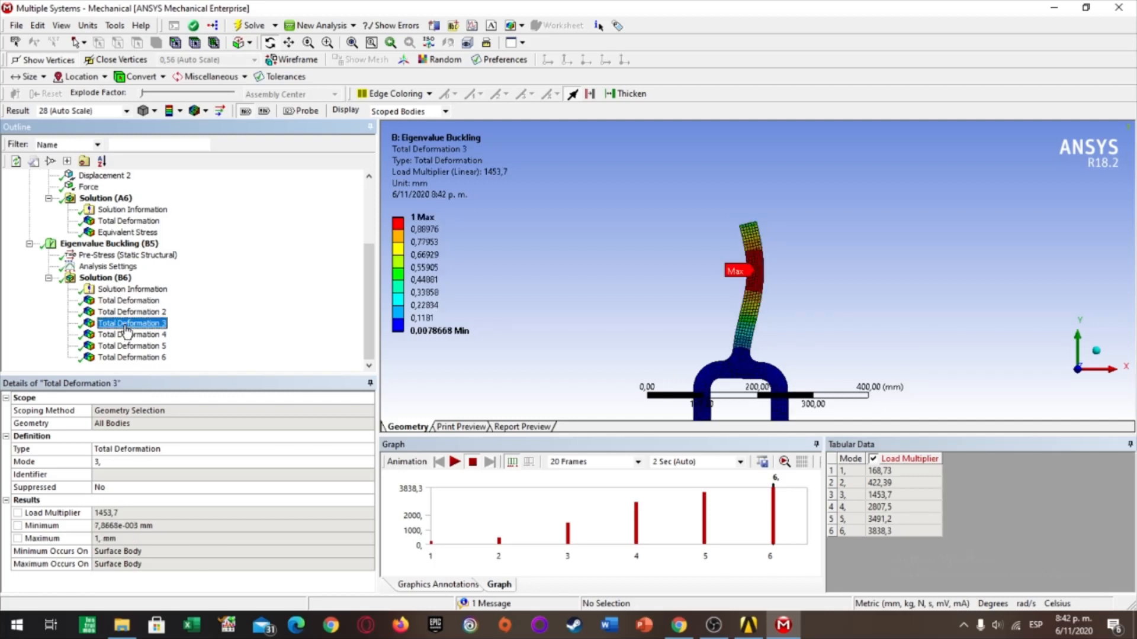
{"action": "left_click", "coordinate": [128, 301]}
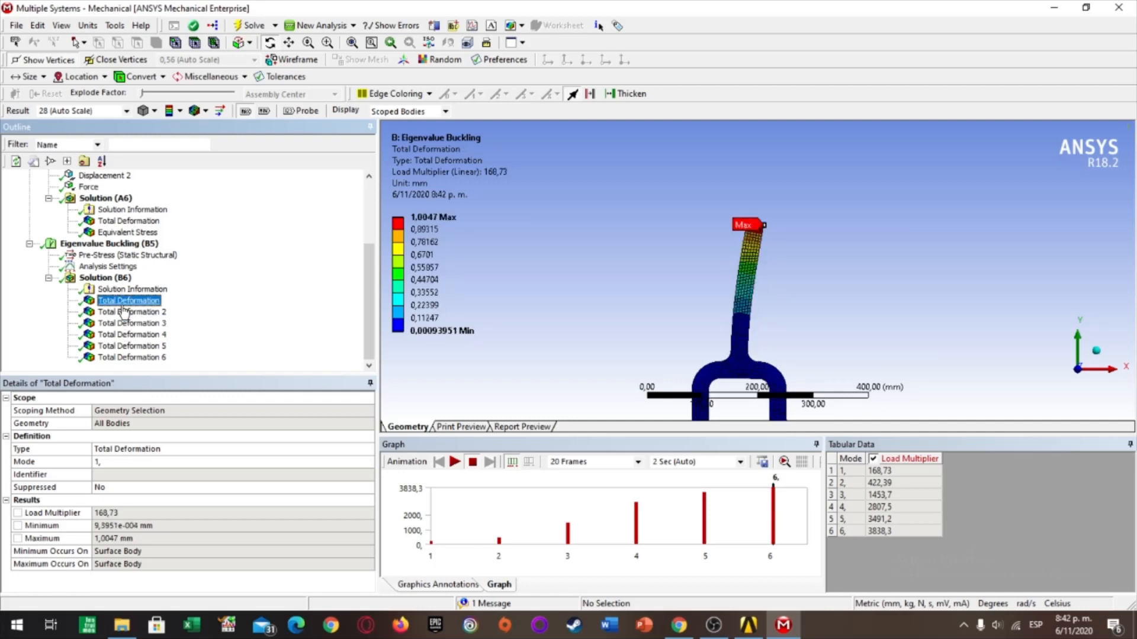
- Examine the fourth buckling mode's Total Deformation around the two legs, then play and stop its animation
{"action": "left_click", "coordinate": [130, 335]}
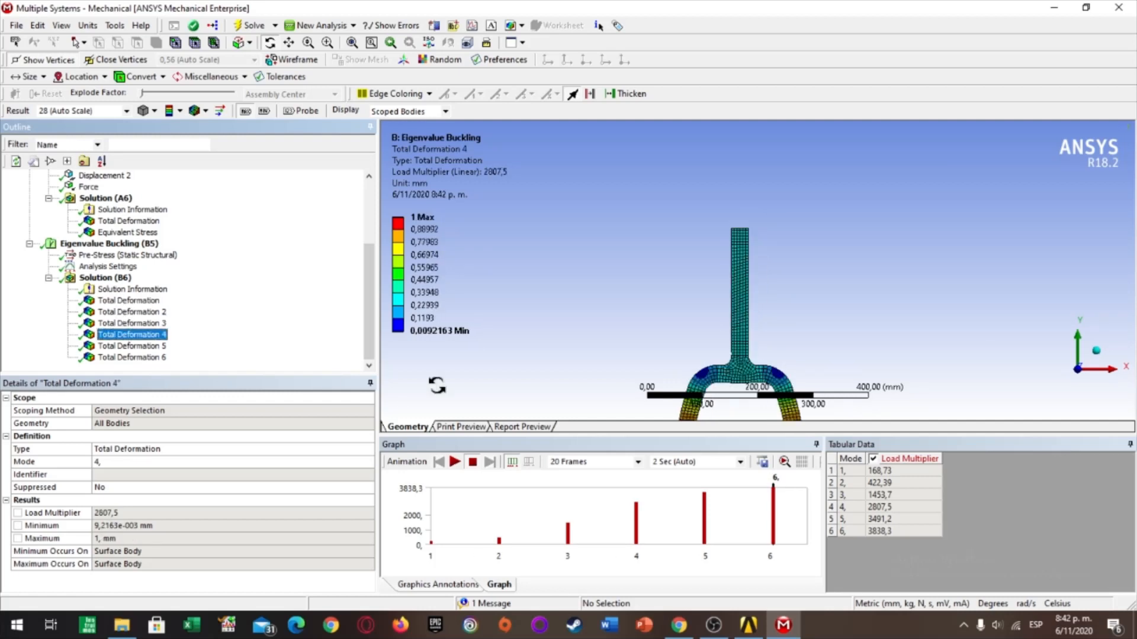
{"action": "scroll", "coordinate": [768, 362], "scroll_direction": "down", "scroll_amount": 2}
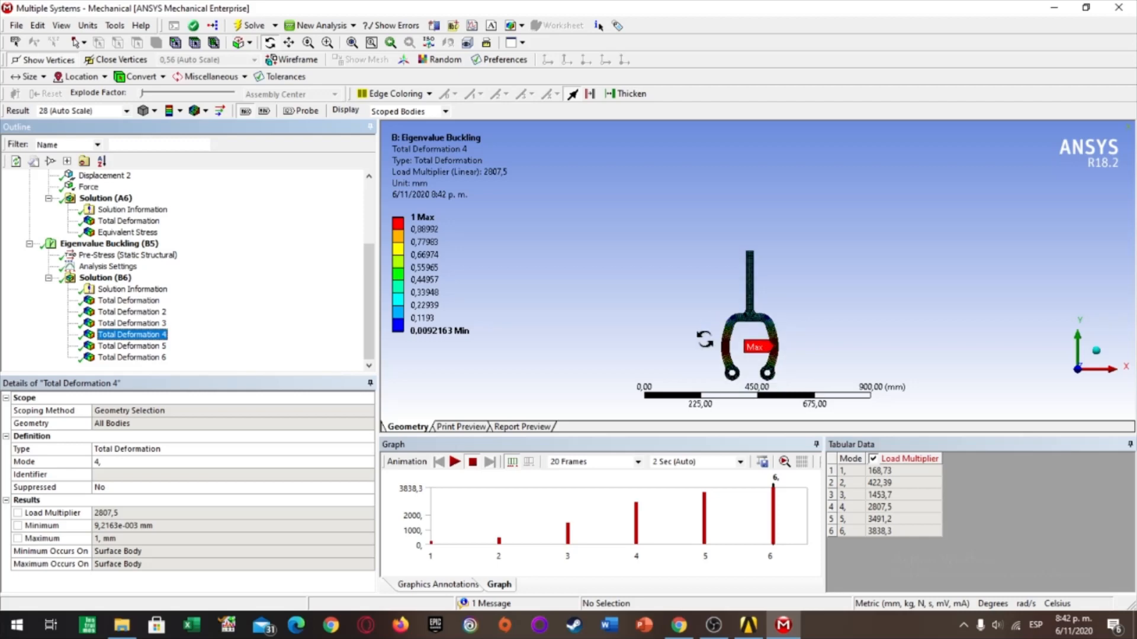
{"action": "scroll", "coordinate": [740, 356], "scroll_direction": "up", "scroll_amount": 10}
{"action": "scroll", "coordinate": [747, 194], "scroll_direction": "down", "scroll_amount": 6}
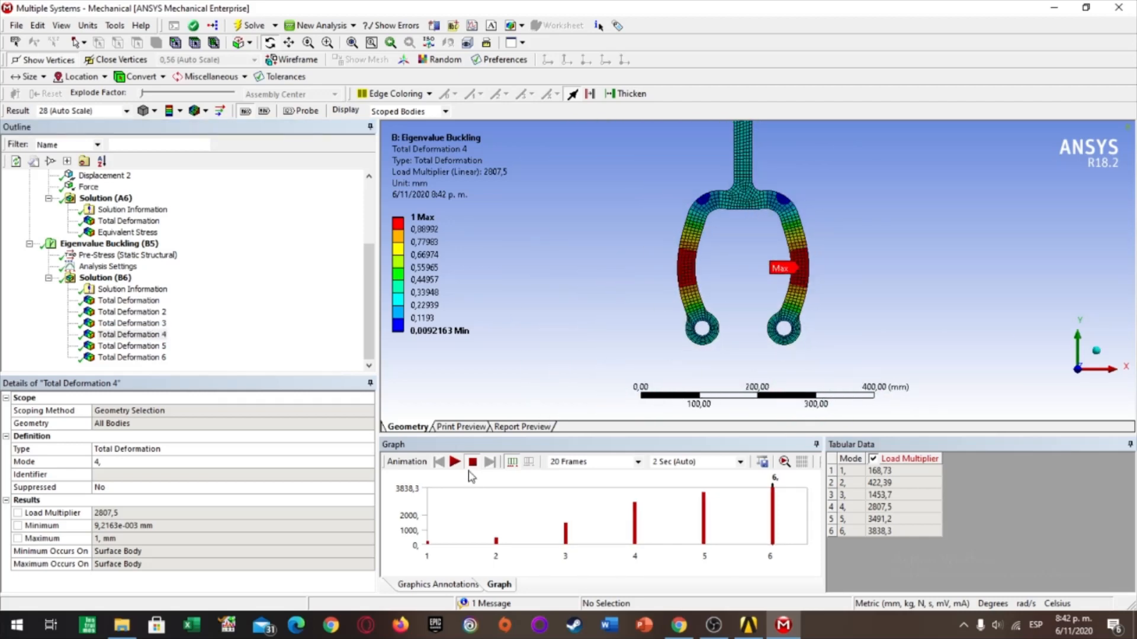
{"action": "left_click", "coordinate": [454, 461]}
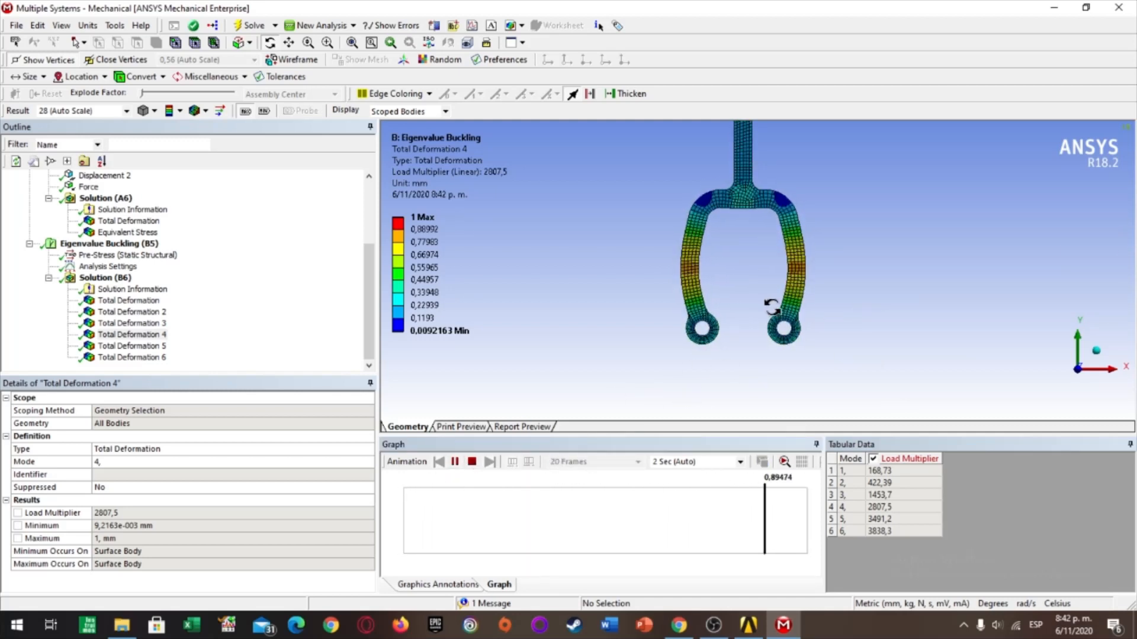
{"action": "left_click", "coordinate": [473, 462]}
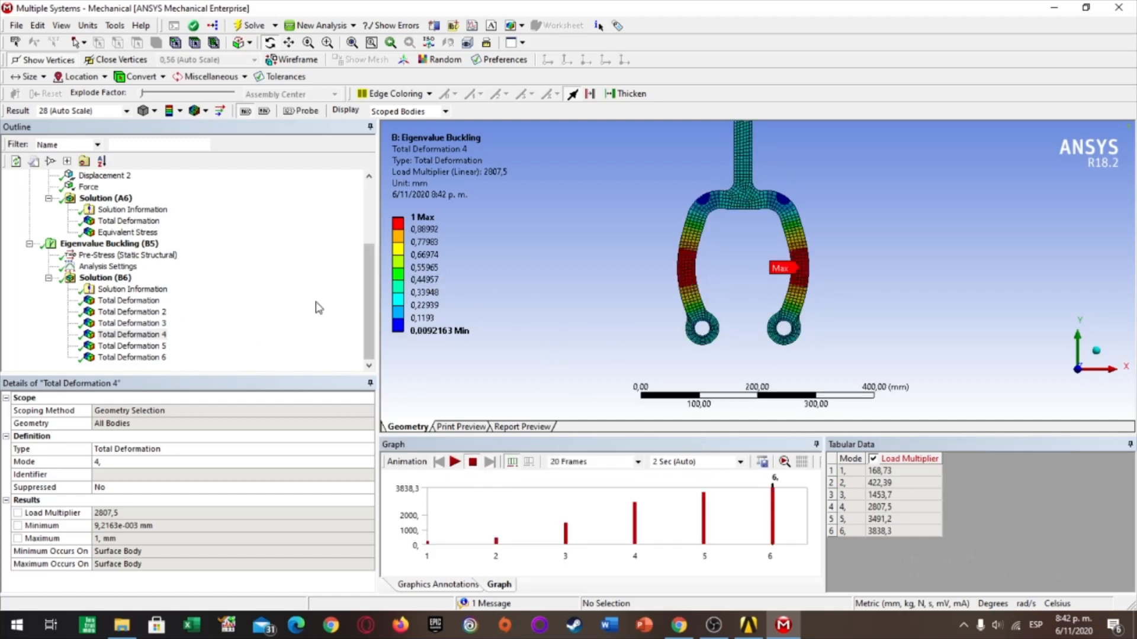
- Review the project tree and examine the fourth buckling mode's overall deformed shape and load multiplier
{"action": "scroll", "coordinate": [171, 243], "scroll_direction": "up", "scroll_amount": 2}
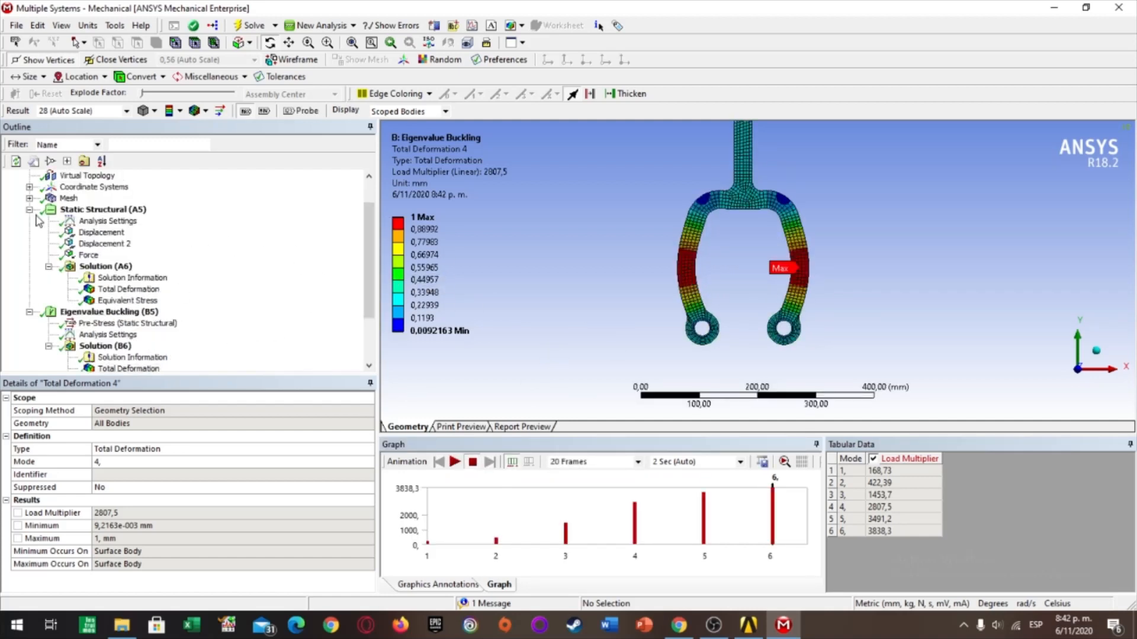
{"action": "scroll", "coordinate": [65, 237], "scroll_direction": "up", "scroll_amount": 1}
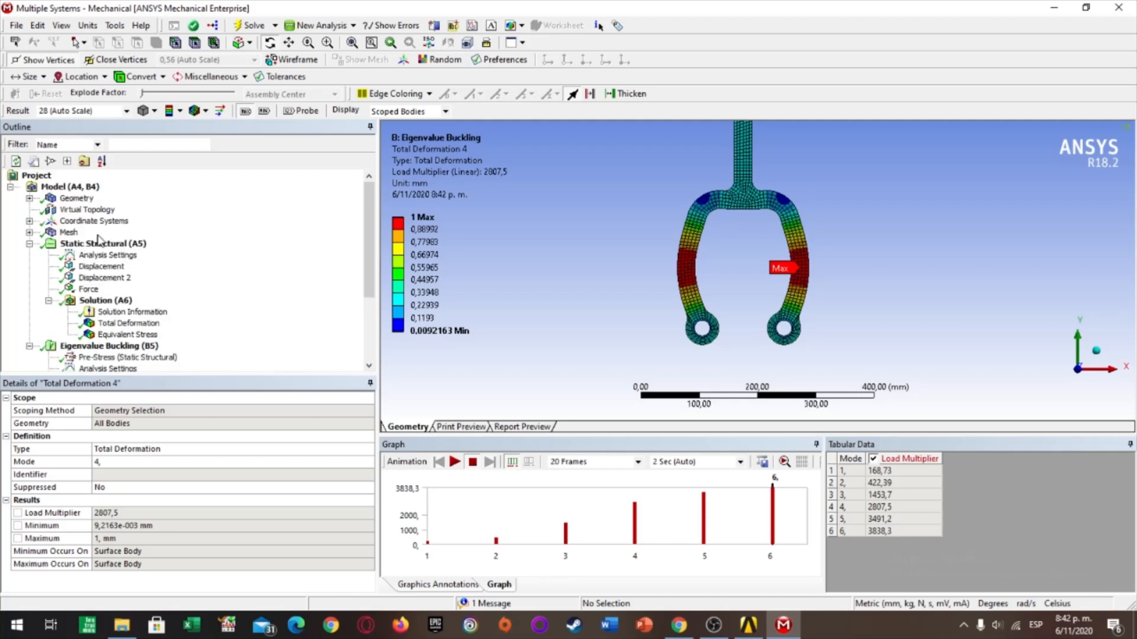
{"action": "scroll", "coordinate": [35, 249], "scroll_direction": "down", "scroll_amount": 3}
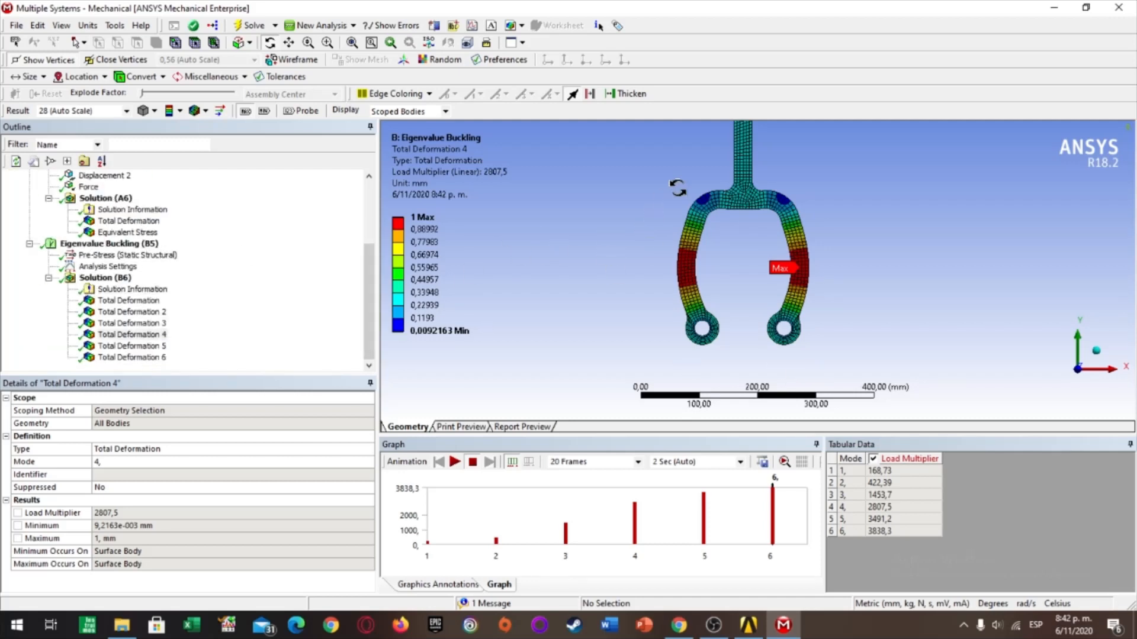
{"action": "scroll", "coordinate": [818, 204], "scroll_direction": "down", "scroll_amount": 2}
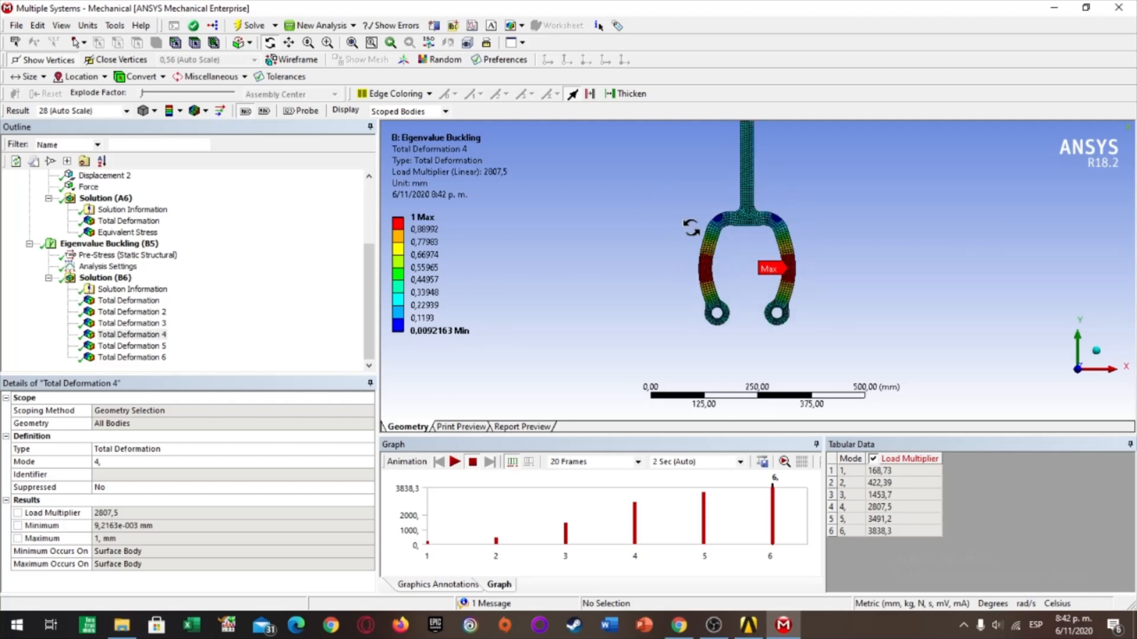
{"action": "scroll", "coordinate": [777, 147], "scroll_direction": "down", "scroll_amount": 1}
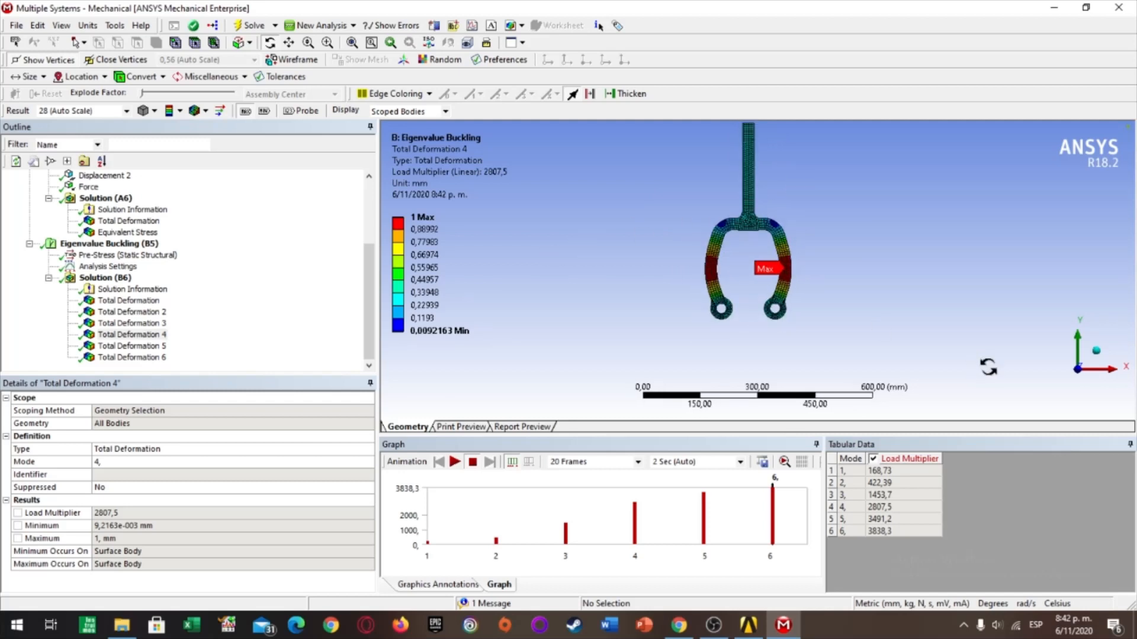
{"action": "scroll", "coordinate": [844, 304], "scroll_direction": "up", "scroll_amount": 3}
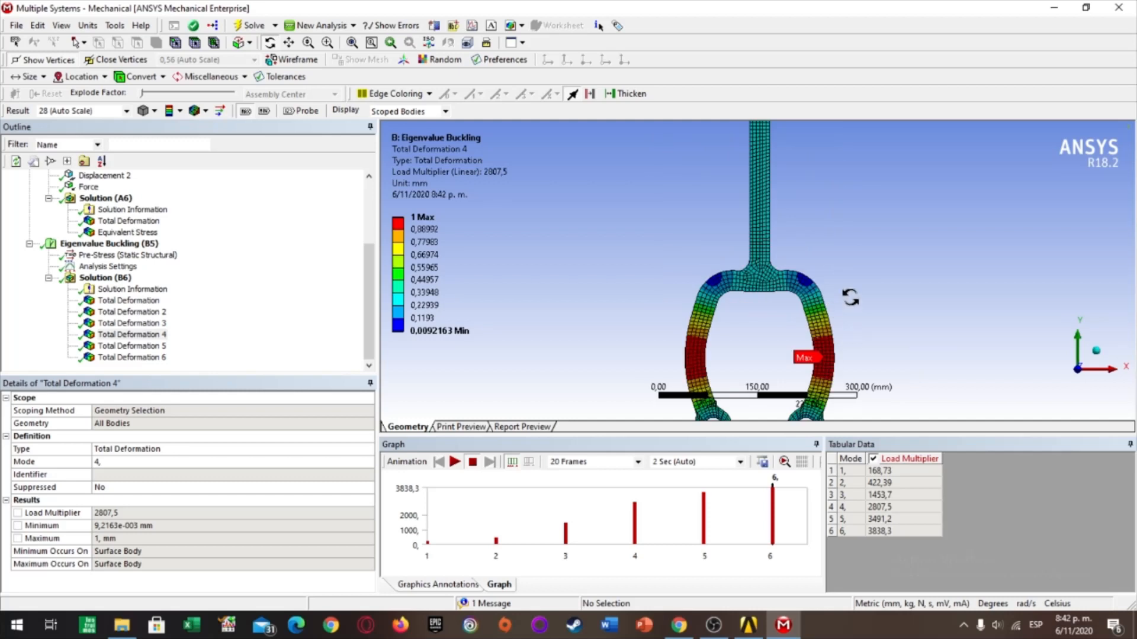
{"action": "scroll", "coordinate": [845, 296], "scroll_direction": "down", "scroll_amount": 2}
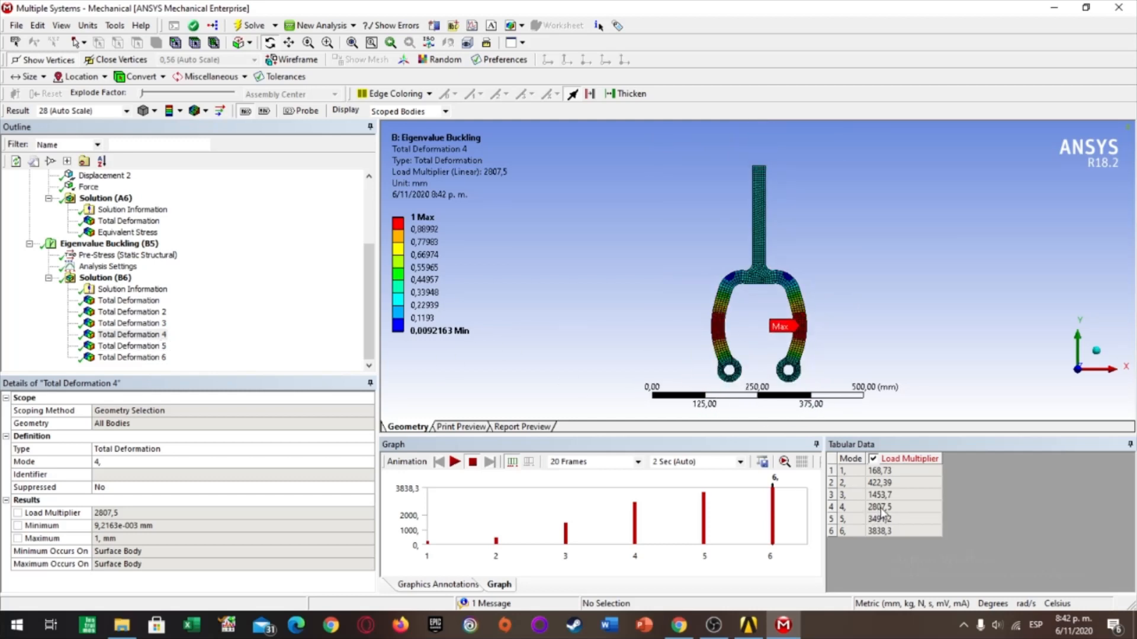
{"action": "left_click", "coordinate": [131, 334]}
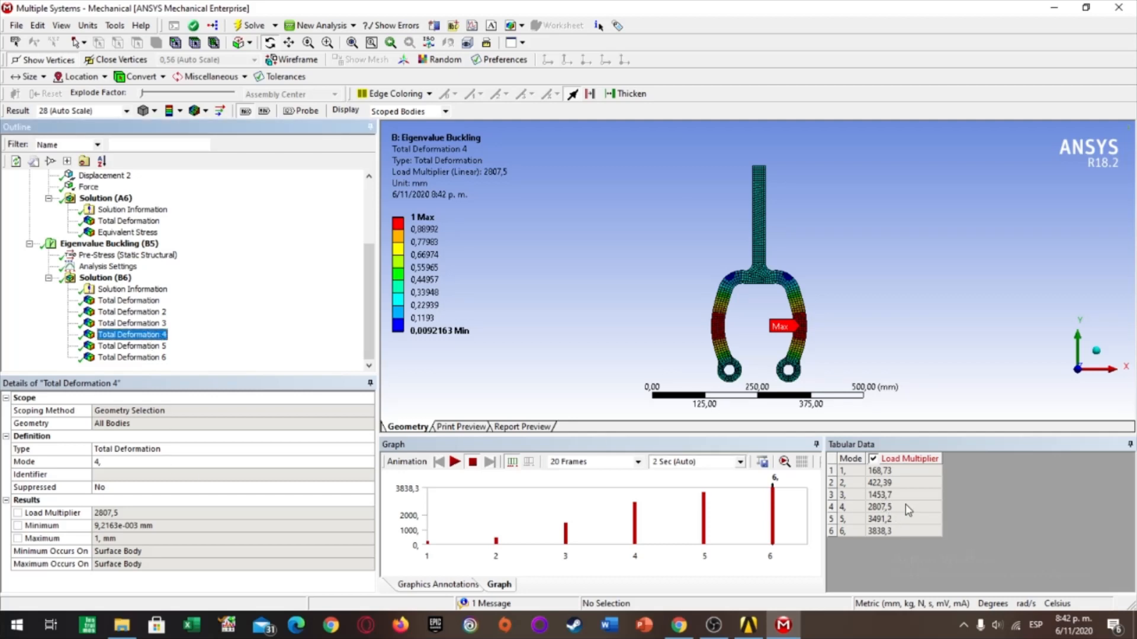
- Display the fifth buckling mode's Total Deformation, then play and stop its animation
{"action": "left_click", "coordinate": [135, 347]}
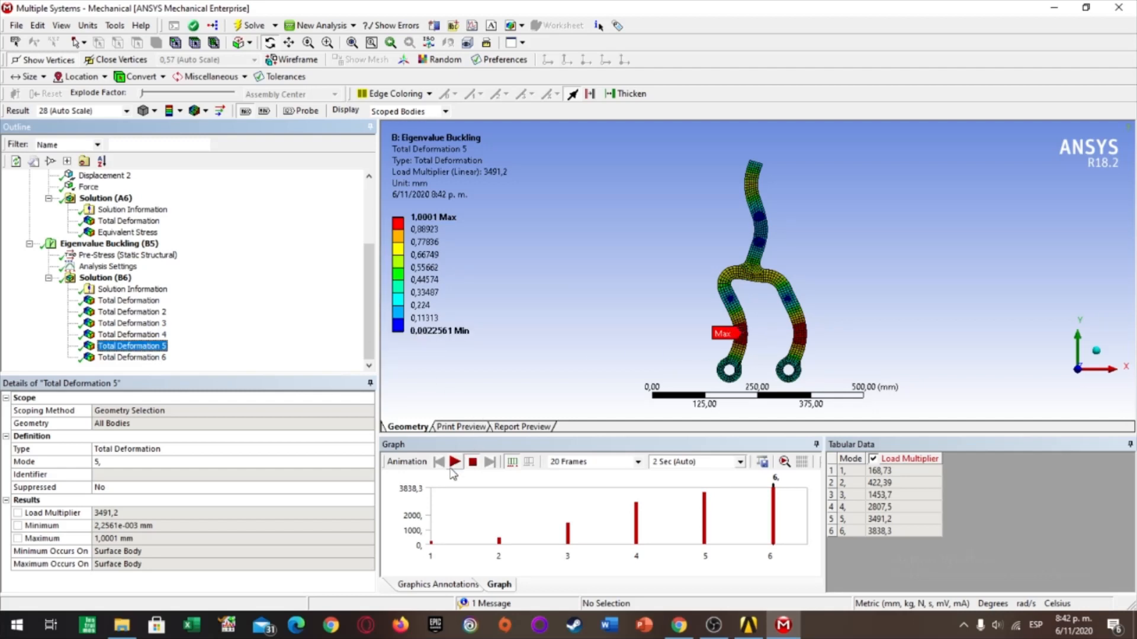
{"action": "left_click", "coordinate": [456, 463]}
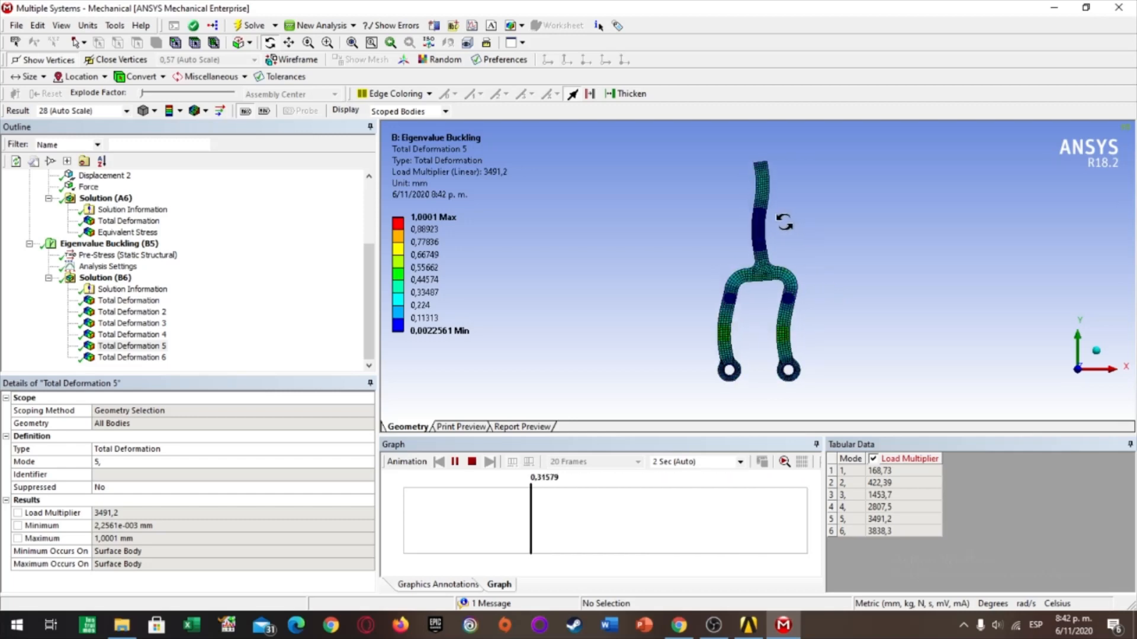
{"action": "left_click", "coordinate": [472, 461]}
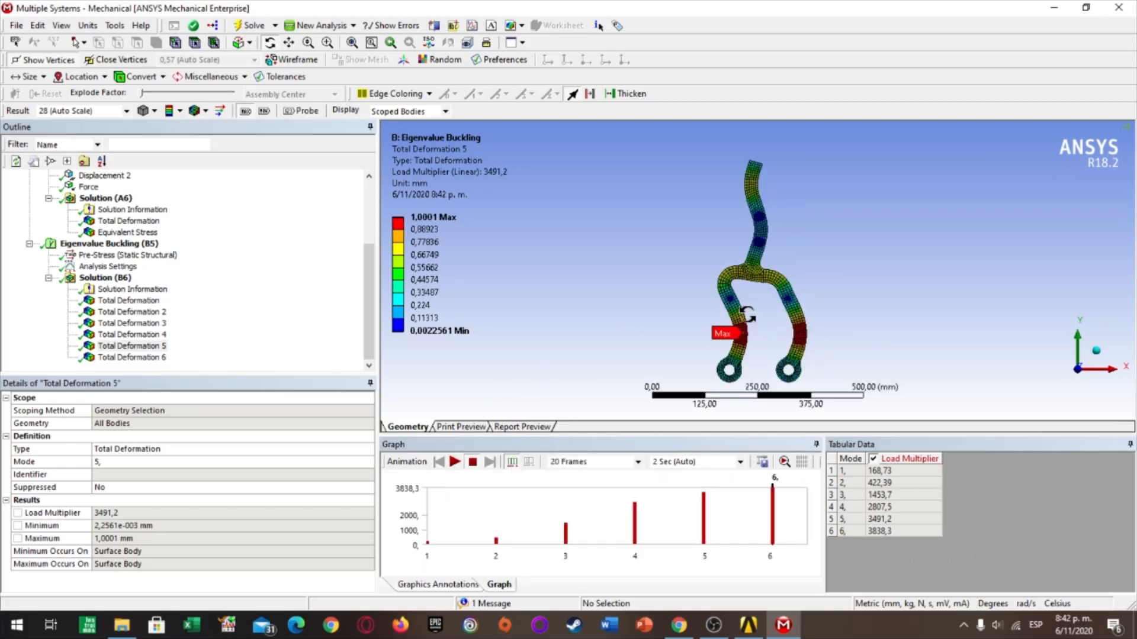
- Examine the fifth buckling mode's deformed shape along both legs and the upper bar
{"action": "right_click_drag", "start_coordinate": [669, 298], "coordinate": [785, 378]}
{"action": "scroll", "coordinate": [797, 266], "scroll_direction": "down", "scroll_amount": 3}
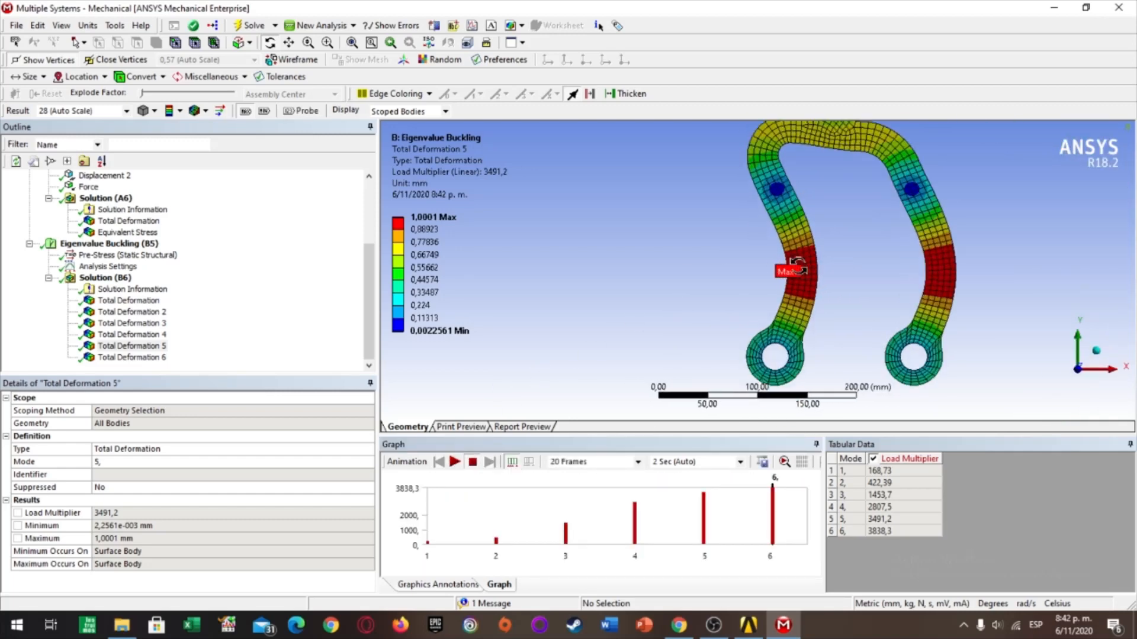
{"action": "scroll", "coordinate": [799, 265], "scroll_direction": "down", "scroll_amount": 2}
{"action": "scroll", "coordinate": [835, 233], "scroll_direction": "down", "scroll_amount": 4}
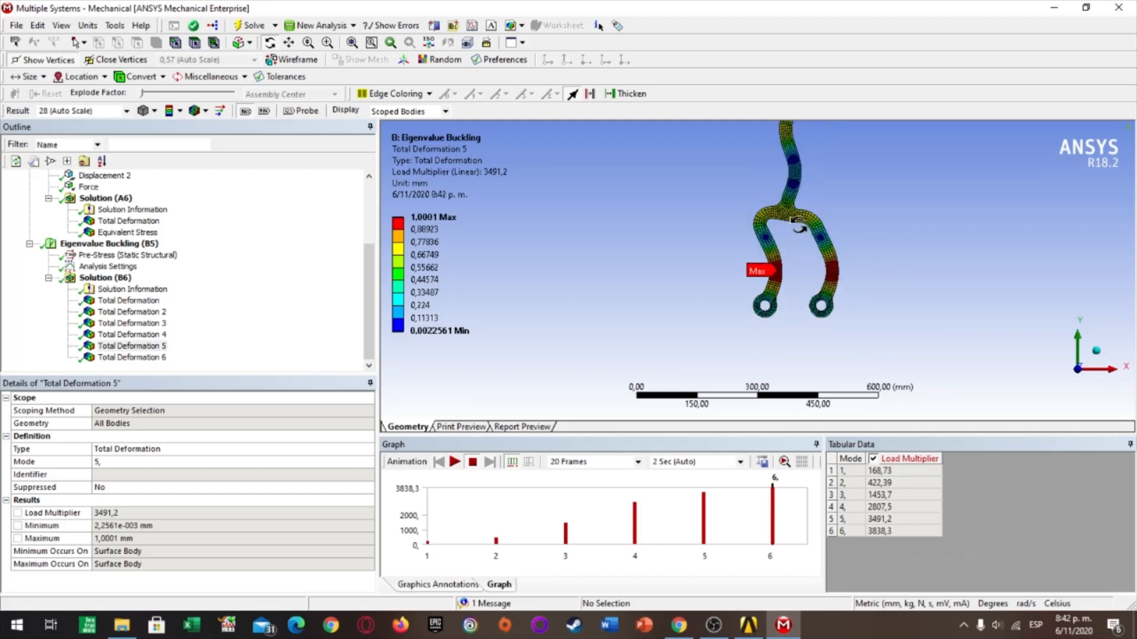
{"action": "left_click_drag", "start_coordinate": [794, 174], "coordinate": [654, 168]}
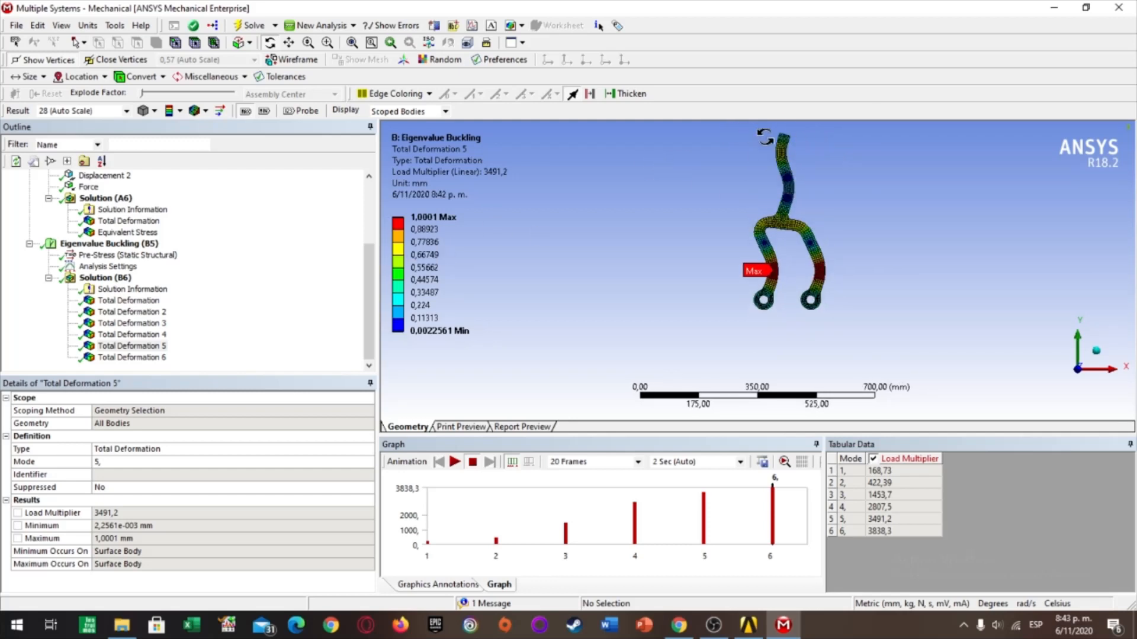
{"action": "right_click_drag", "start_coordinate": [762, 131], "coordinate": [833, 226]}
{"action": "scroll", "coordinate": [752, 223], "scroll_direction": "down", "scroll_amount": 1}
{"action": "left_click_drag", "start_coordinate": [751, 224], "coordinate": [681, 331]}
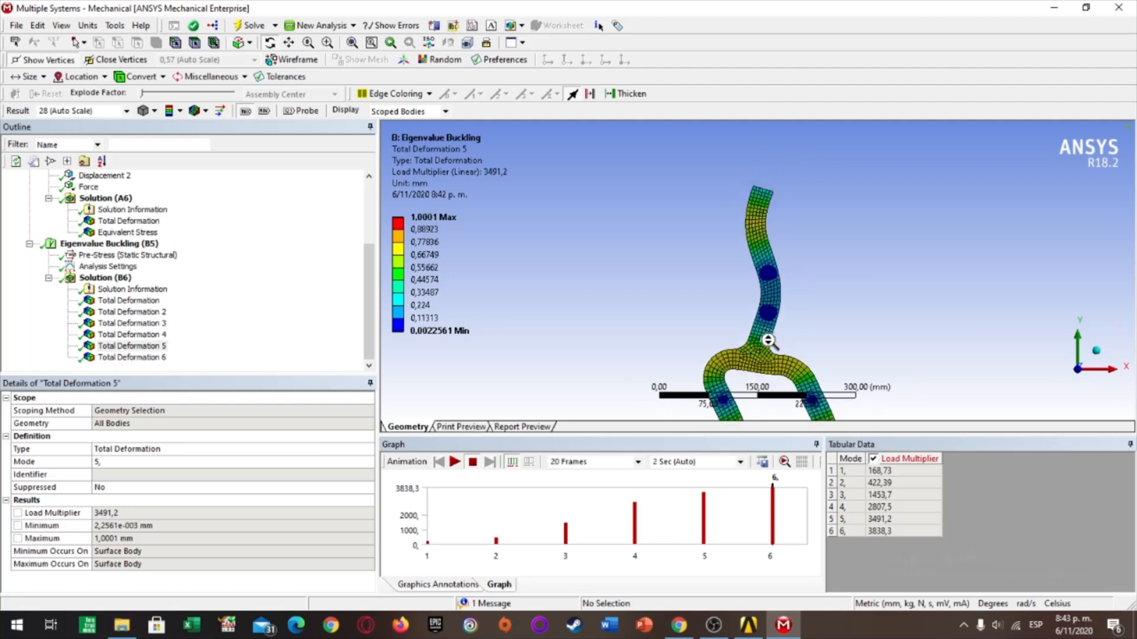
- Compare the deformed shape of the two legs between the fourth and fifth buckling modes
{"action": "left_click", "coordinate": [117, 335]}
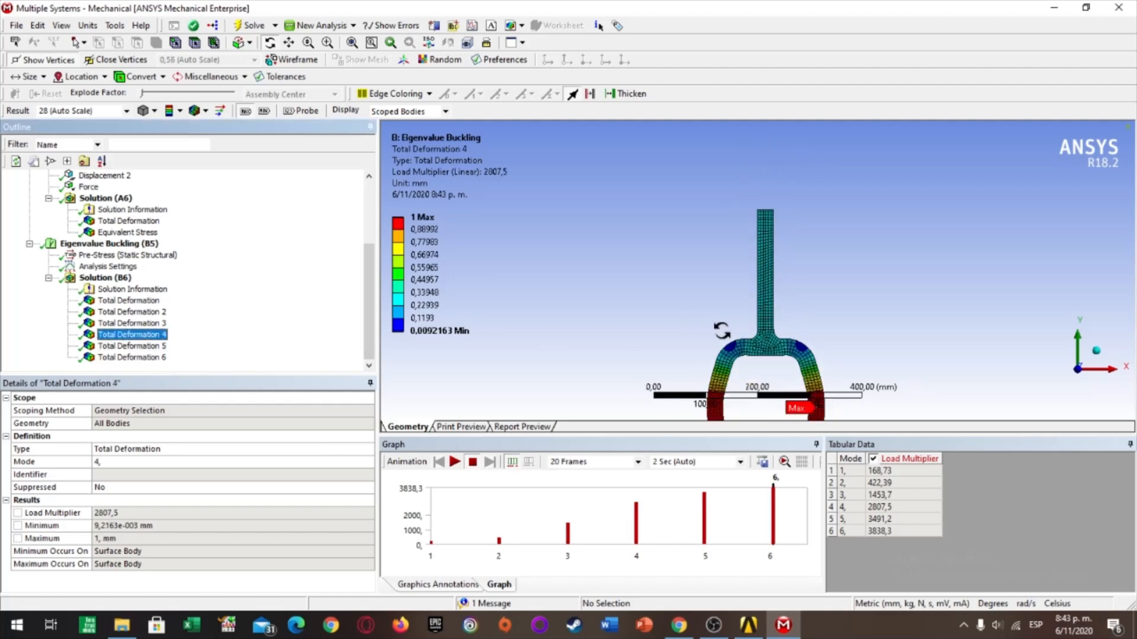
{"action": "scroll", "coordinate": [764, 379], "scroll_direction": "up", "scroll_amount": 5}
{"action": "scroll", "coordinate": [824, 378], "scroll_direction": "down", "scroll_amount": 2}
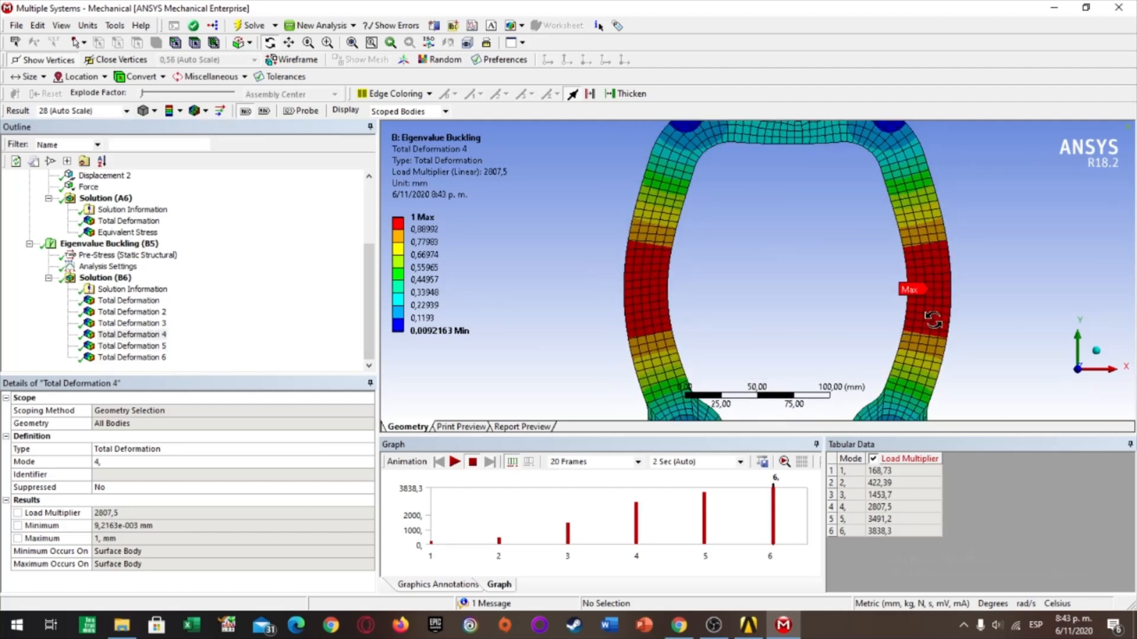
{"action": "left_click", "coordinate": [142, 345]}
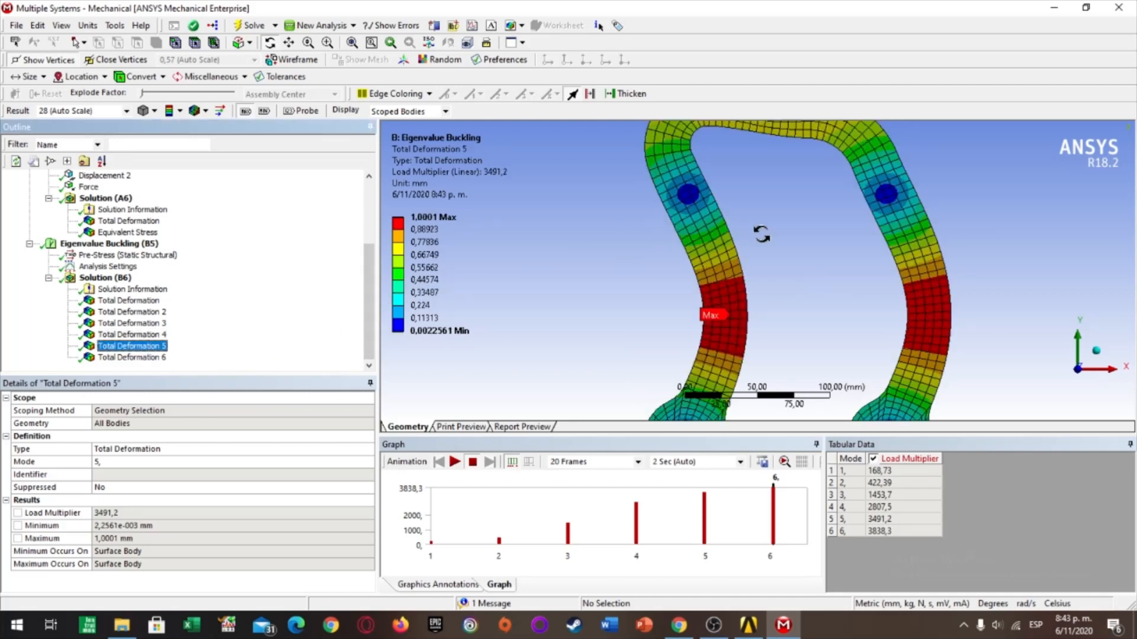
{"action": "scroll", "coordinate": [764, 243], "scroll_direction": "down", "scroll_amount": 3}
- Display the sixth buckling mode's Total Deformation, inspect the upper bar's maximum region, then play and stop the animation
{"action": "left_click", "coordinate": [140, 358]}
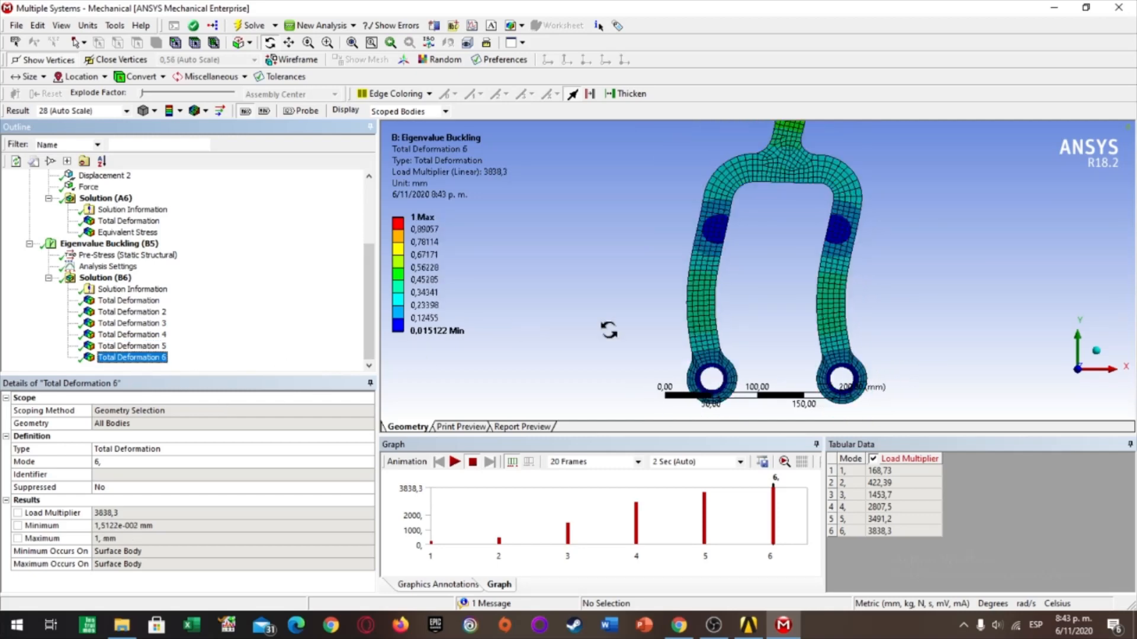
{"action": "scroll", "coordinate": [719, 305], "scroll_direction": "down", "scroll_amount": 5}
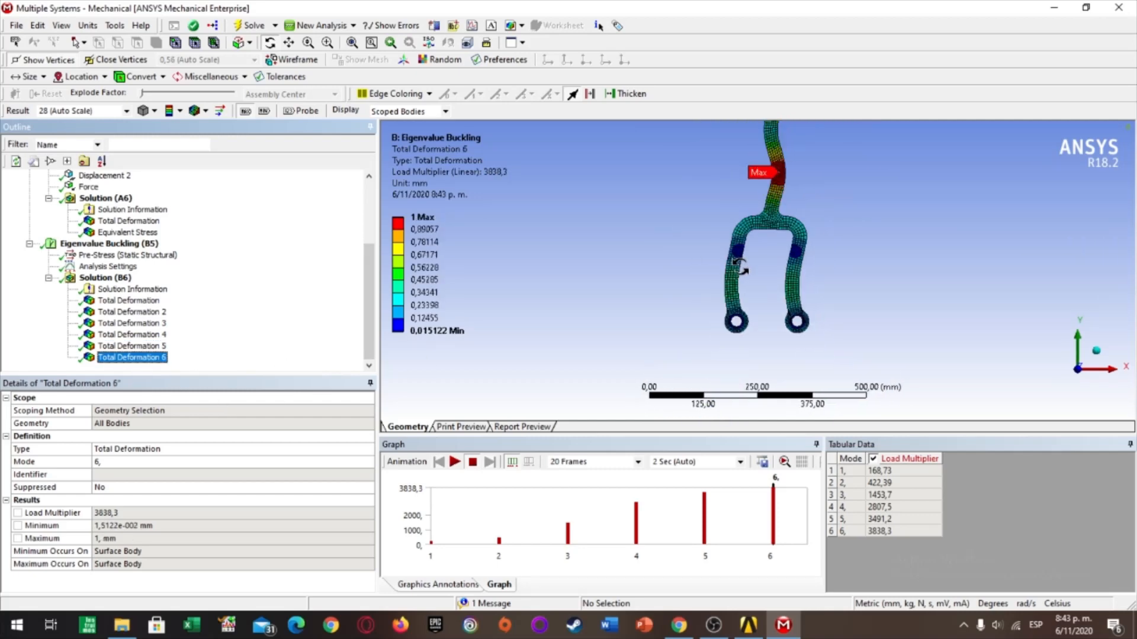
{"action": "right_click_drag", "start_coordinate": [740, 172], "coordinate": [811, 237]}
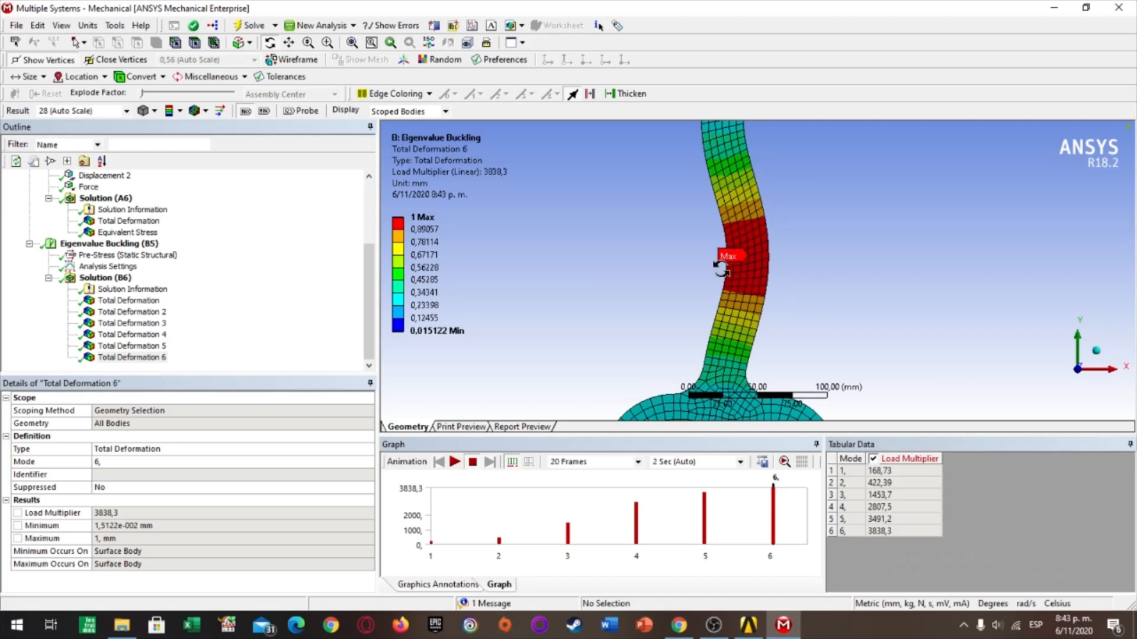
{"action": "left_click", "coordinate": [455, 462]}
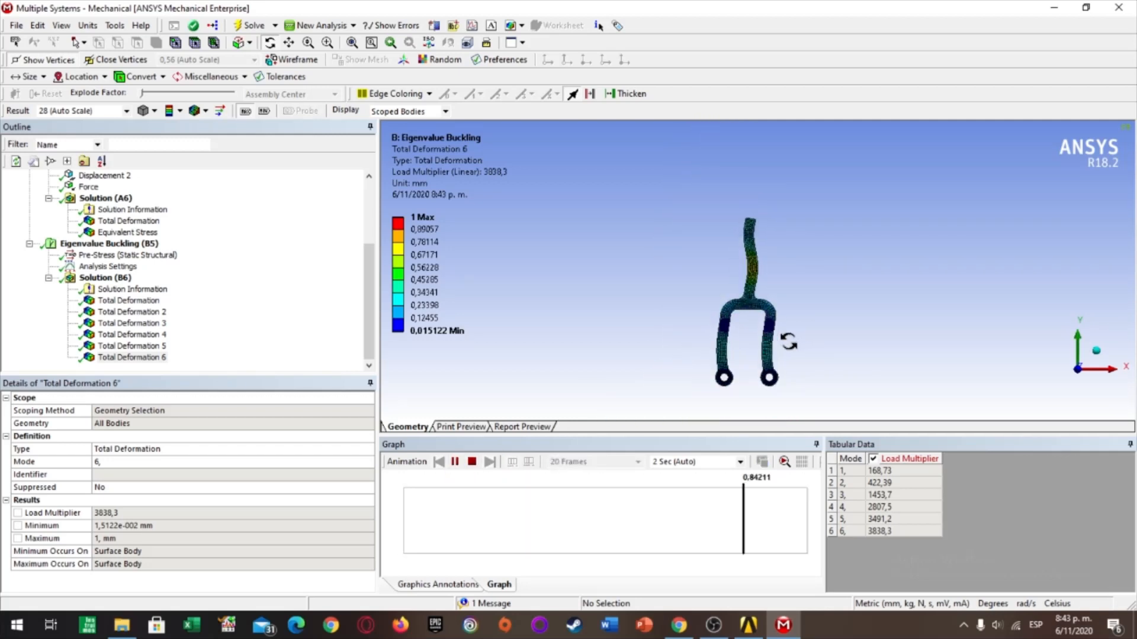
{"action": "left_click", "coordinate": [474, 464]}
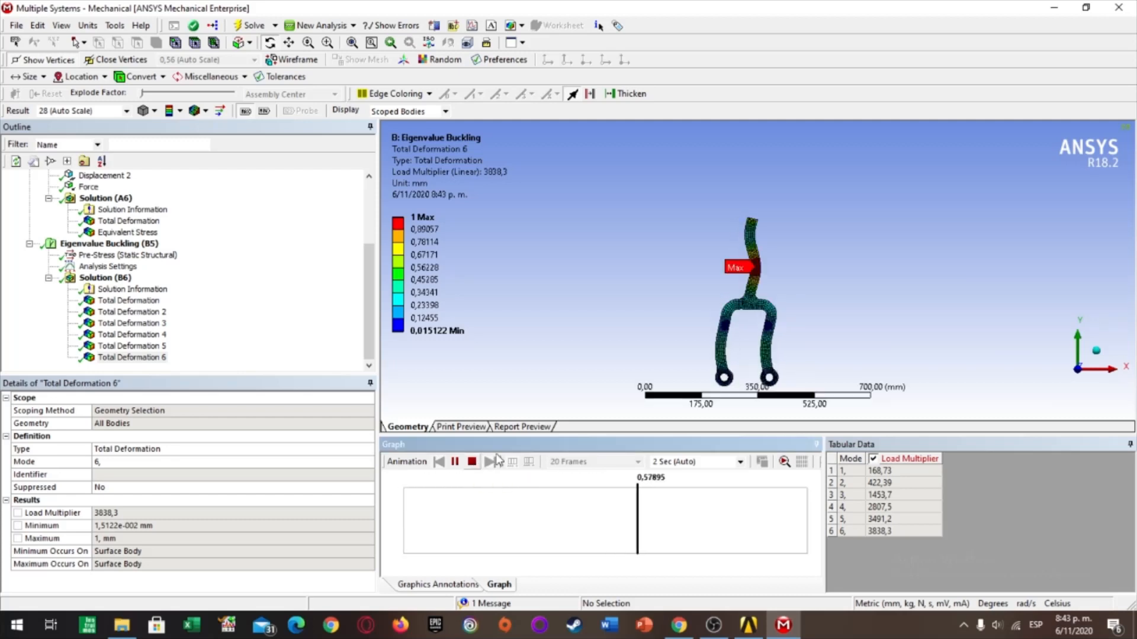
- Examine the sixth buckling mode's deformed shape along both legs and the upper bar
{"action": "right_click_drag", "start_coordinate": [674, 308], "coordinate": [766, 389]}
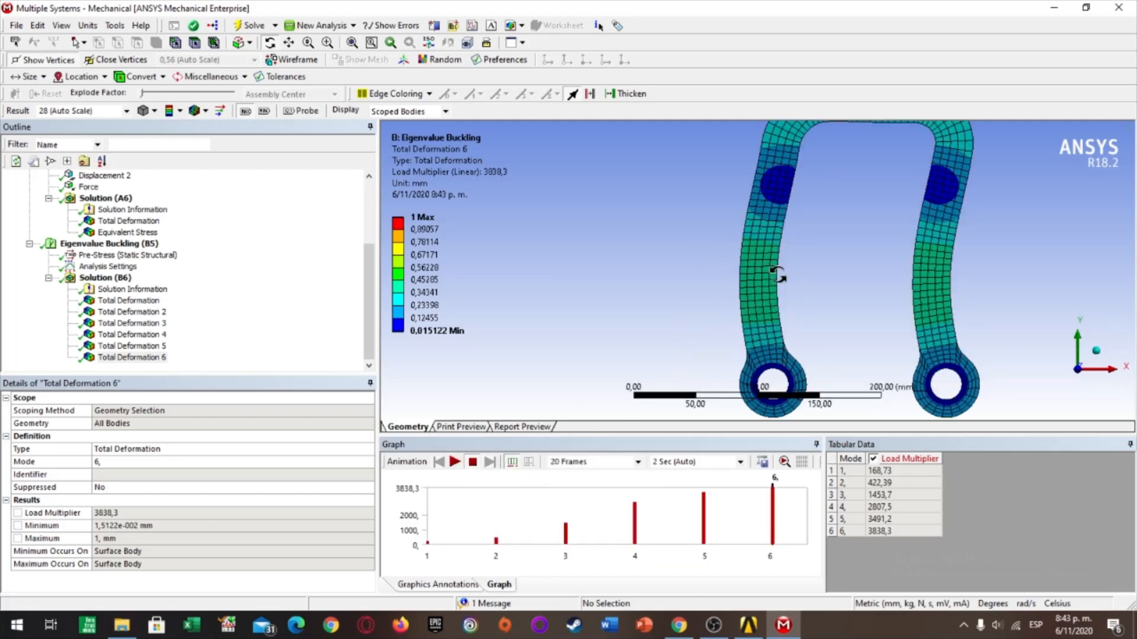
{"action": "scroll", "coordinate": [771, 219], "scroll_direction": "down", "scroll_amount": 5}
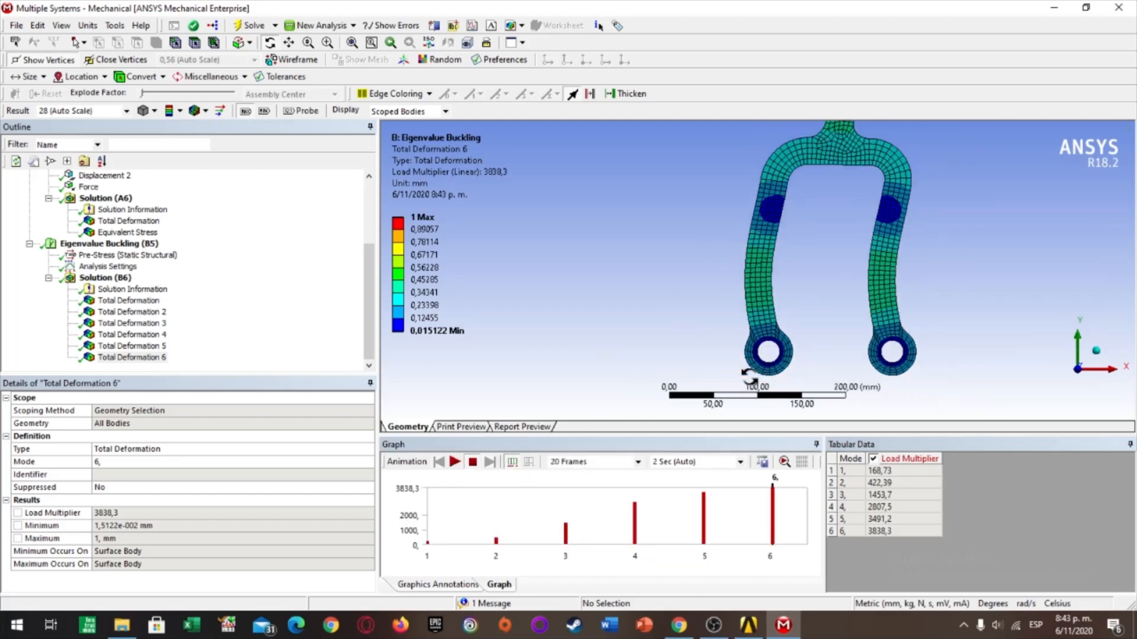
{"action": "middle_click_drag", "start_coordinate": [771, 219], "coordinate": [757, 213]}
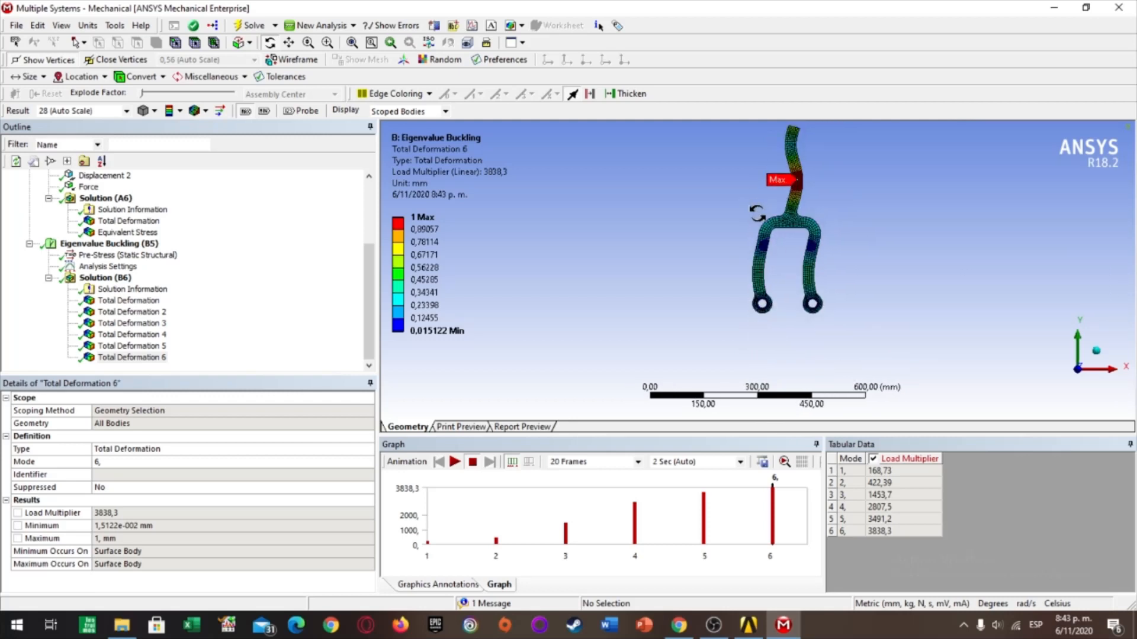
{"action": "right_click_drag", "start_coordinate": [720, 149], "coordinate": [820, 279]}
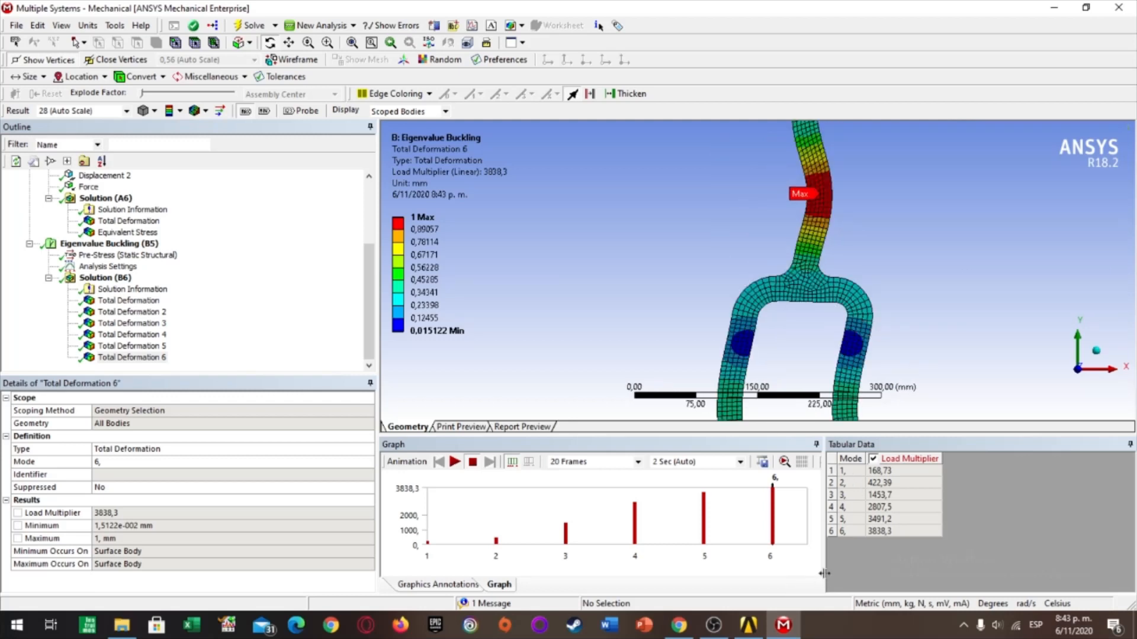
{"action": "scroll", "coordinate": [822, 283], "scroll_direction": "down", "scroll_amount": 4}
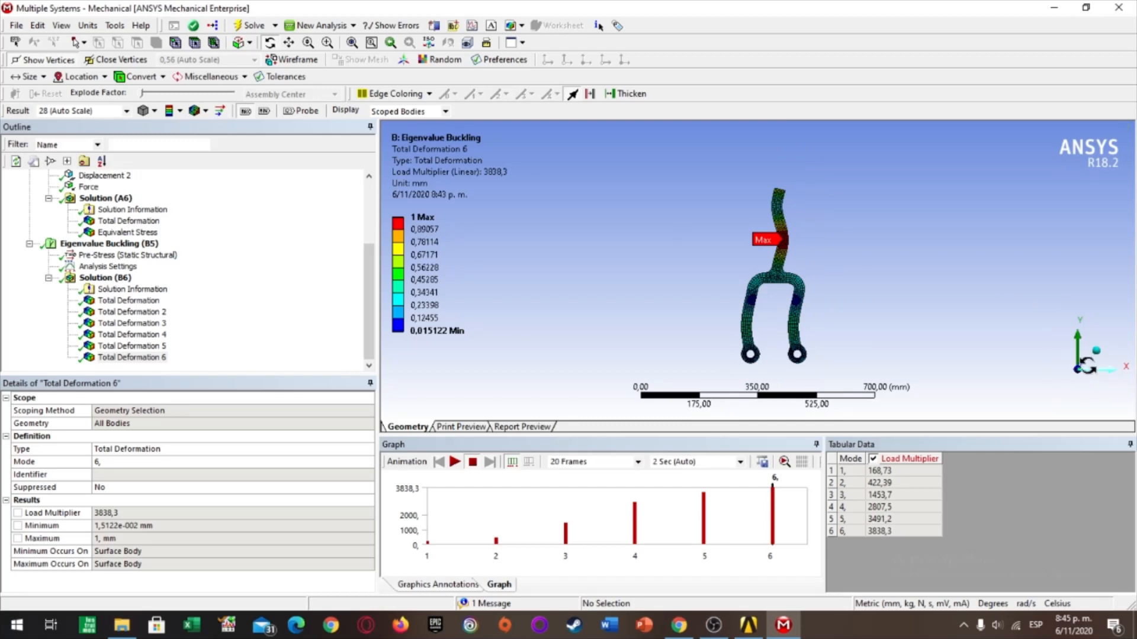
{"action": "scroll", "coordinate": [912, 247], "scroll_direction": "down", "scroll_amount": 2}
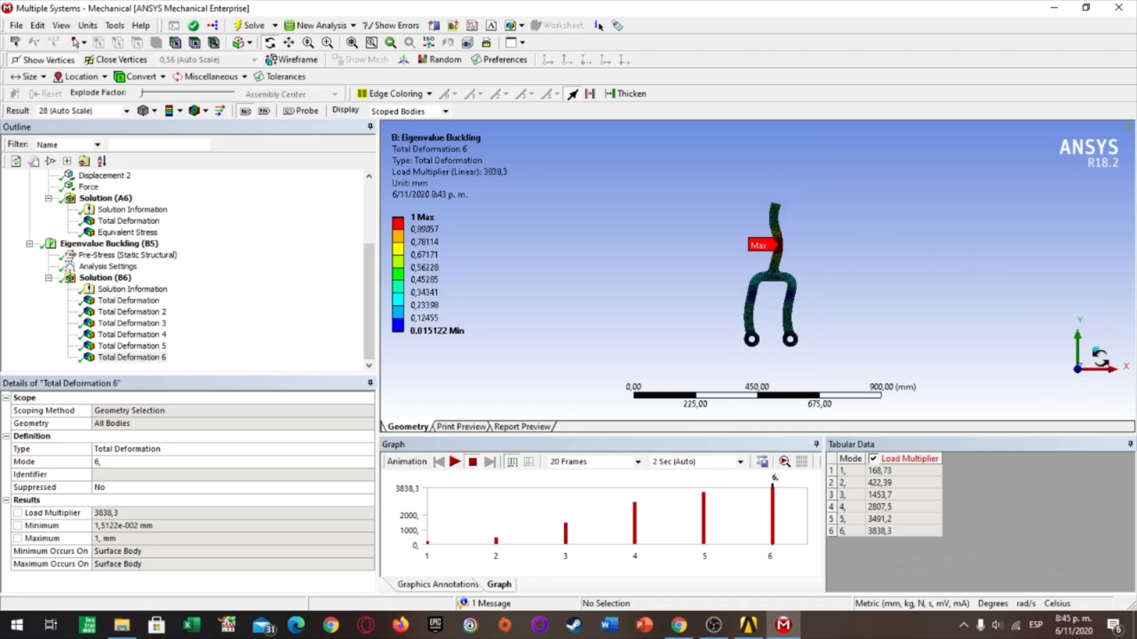
{"action": "left_click", "coordinate": [1105, 340]}
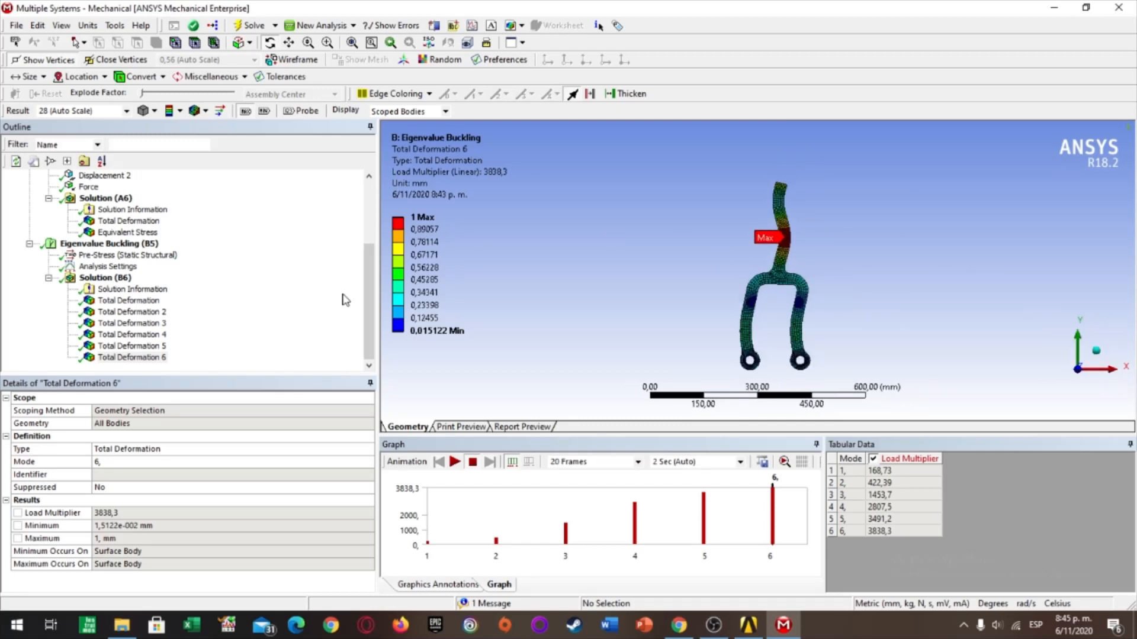
- Switch to Workbench to review the linked Static Structural and Eigenvalue Buckling systems, and return to Mechanical
{"action": "scroll", "coordinate": [219, 279], "scroll_direction": "up", "scroll_amount": 1}
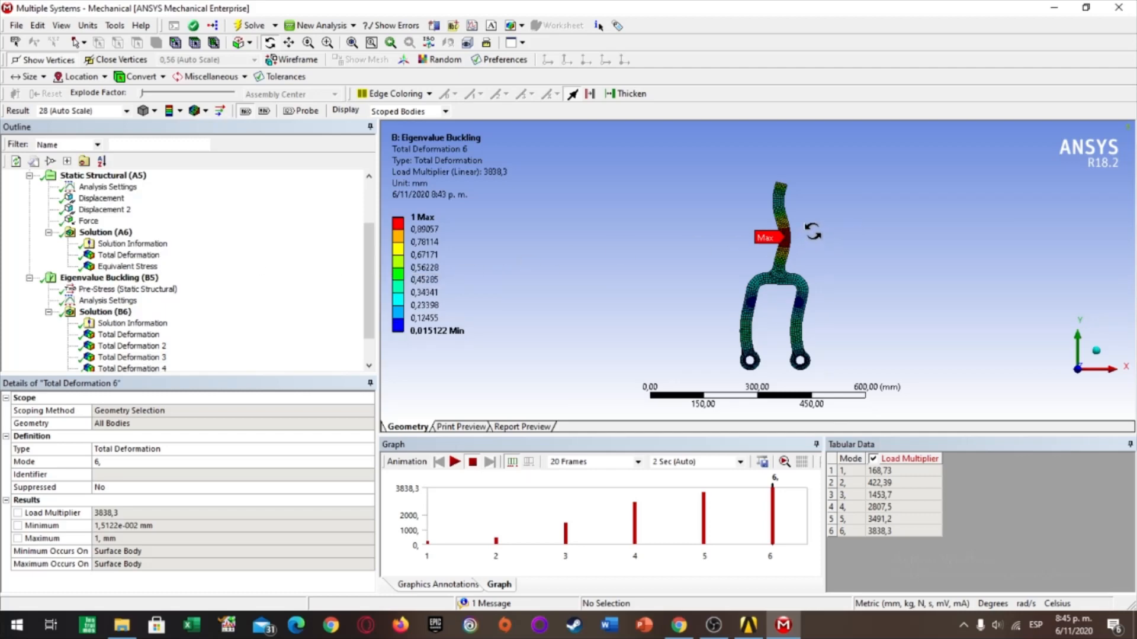
{"action": "left_click", "coordinate": [748, 625]}
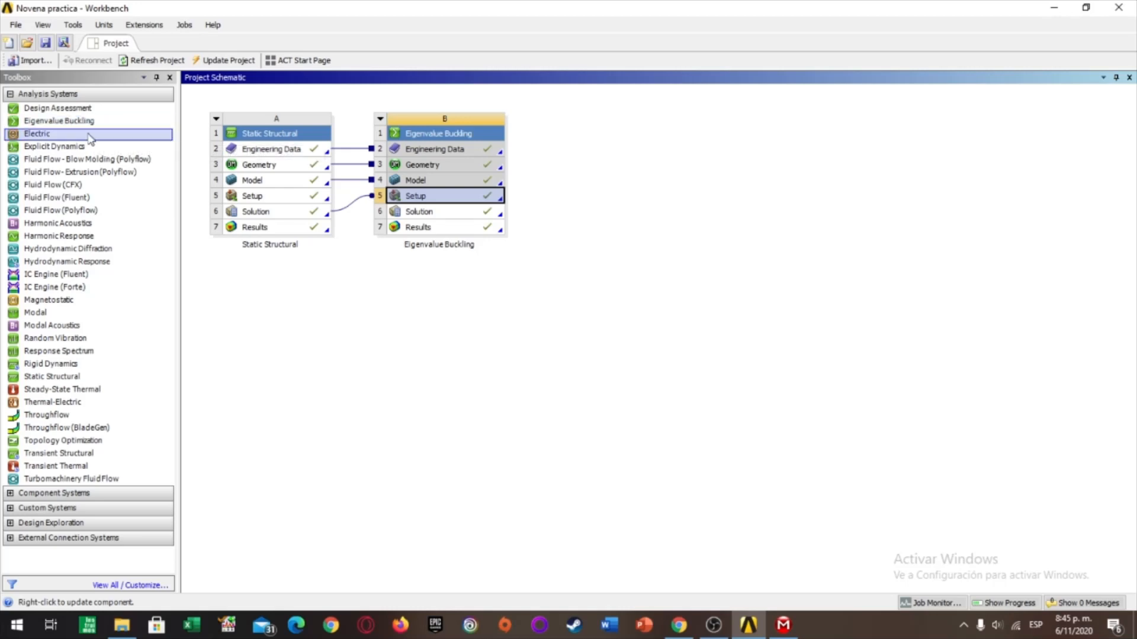
{"action": "left_click", "coordinate": [783, 624]}
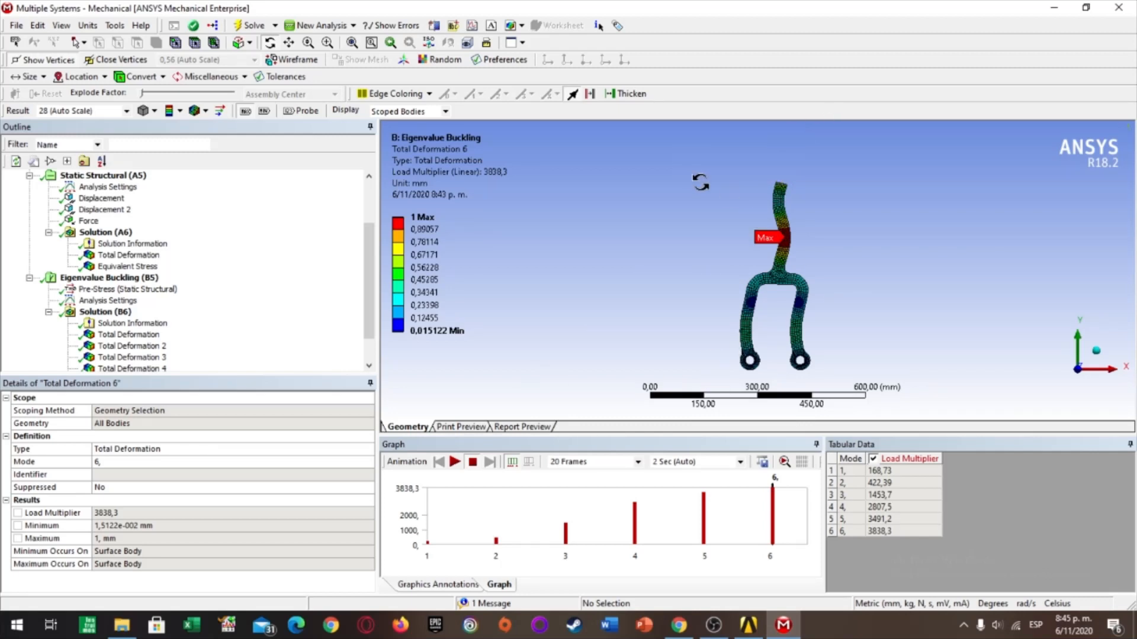
- Inspect the sixth mode's deformation at the two leg ends and around the upper bar's maximum once more
{"action": "right_click_drag", "start_coordinate": [697, 289], "coordinate": [865, 382]}
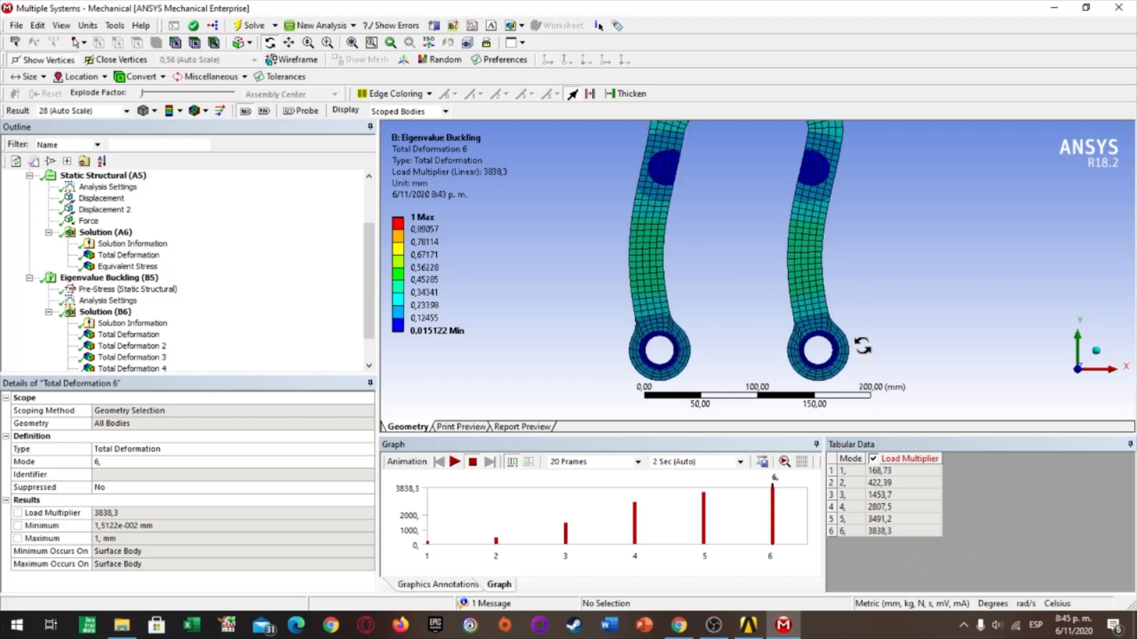
{"action": "key", "text": "F7"}
{"action": "right_click_drag", "start_coordinate": [639, 160], "coordinate": [838, 252]}
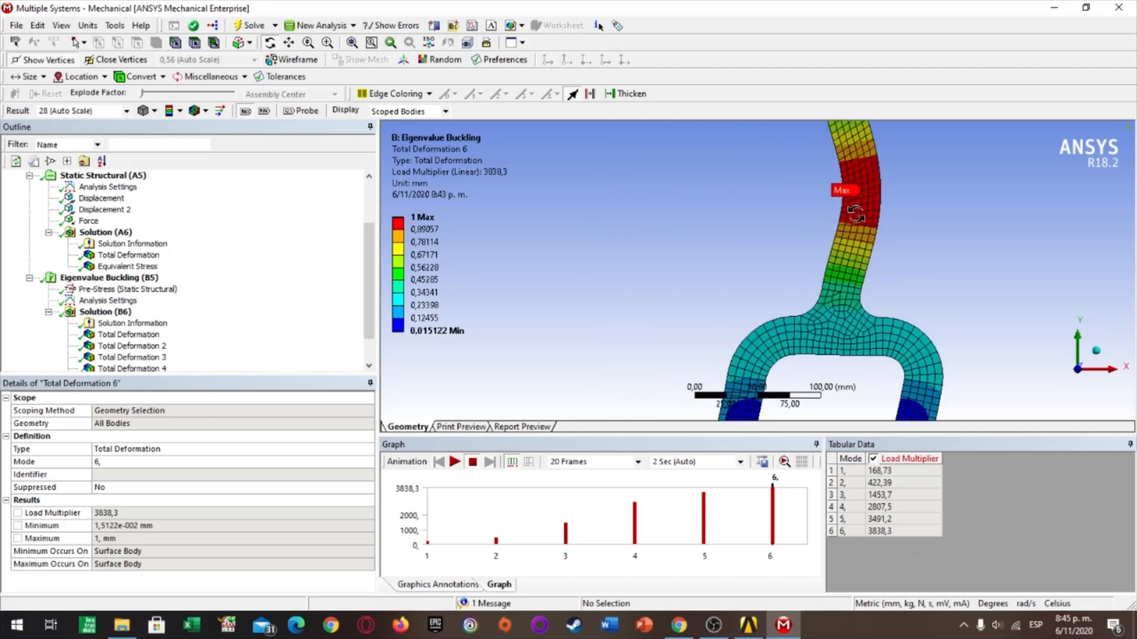
{"action": "scroll", "coordinate": [858, 214], "scroll_direction": "down", "scroll_amount": 3}
{"action": "scroll", "coordinate": [840, 309], "scroll_direction": "up", "scroll_amount": 2}
{"action": "scroll", "coordinate": [875, 308], "scroll_direction": "down", "scroll_amount": 3}
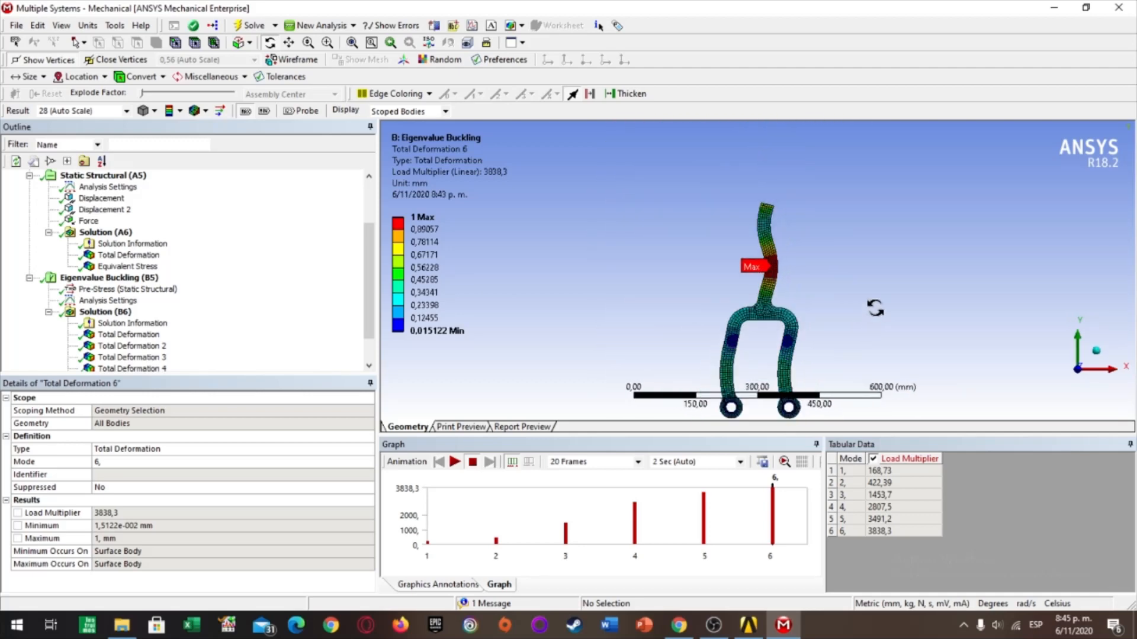
{"action": "scroll", "coordinate": [838, 299], "scroll_direction": "down", "scroll_amount": 2}
{"action": "scroll", "coordinate": [838, 299], "scroll_direction": "up", "scroll_amount": 2}
{"action": "scroll", "coordinate": [826, 314], "scroll_direction": "down", "scroll_amount": 3}
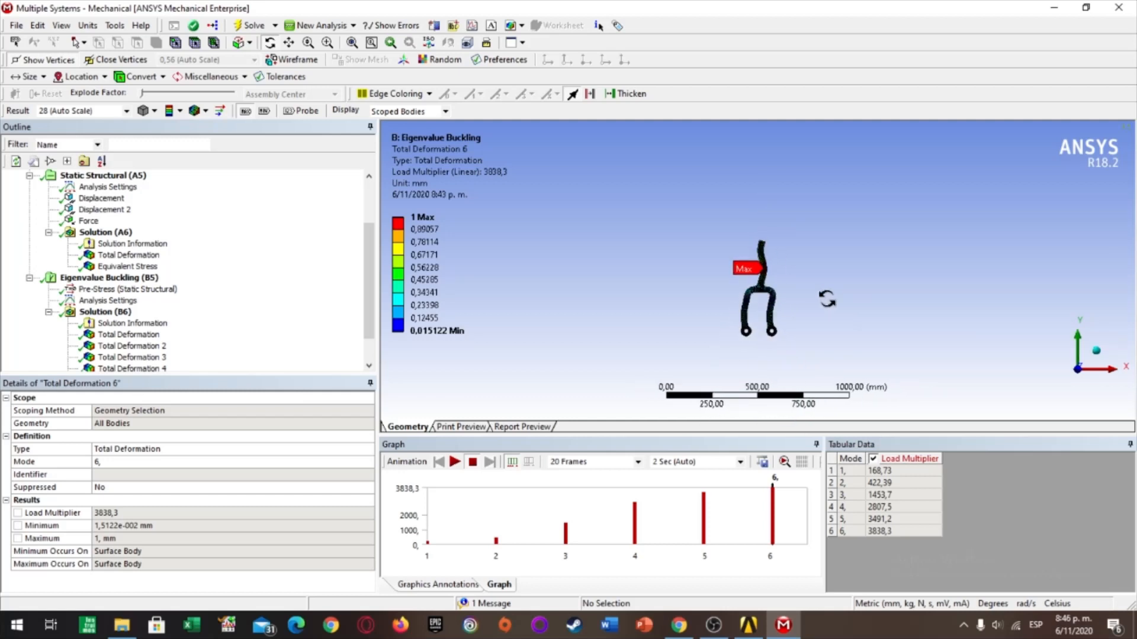
{"action": "scroll", "coordinate": [771, 312], "scroll_direction": "up", "scroll_amount": 3}
{"action": "scroll", "coordinate": [813, 258], "scroll_direction": "down", "scroll_amount": 2}
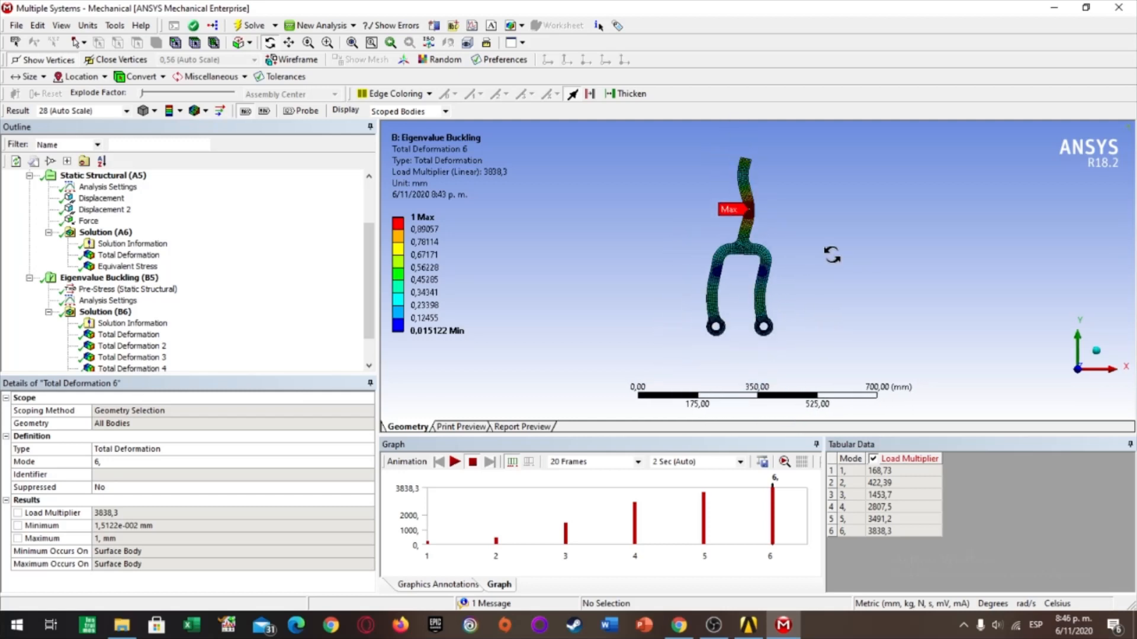
{"action": "scroll", "coordinate": [825, 270], "scroll_direction": "up", "scroll_amount": 4}
{"action": "scroll", "coordinate": [838, 267], "scroll_direction": "down", "scroll_amount": 4}
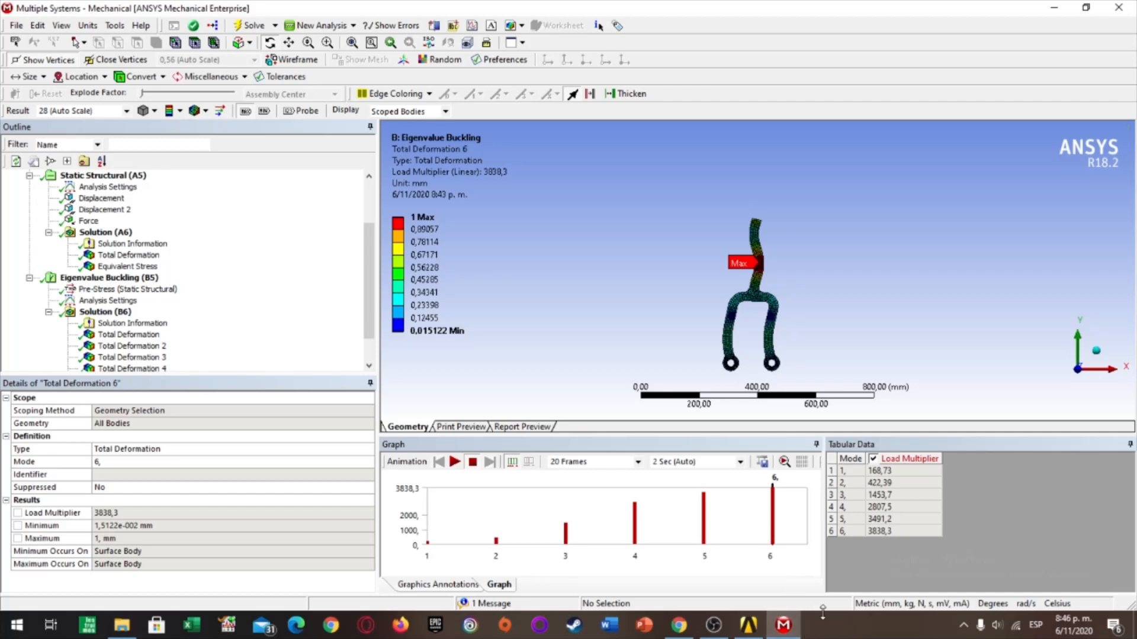
{"action": "left_click", "coordinate": [713, 625]}
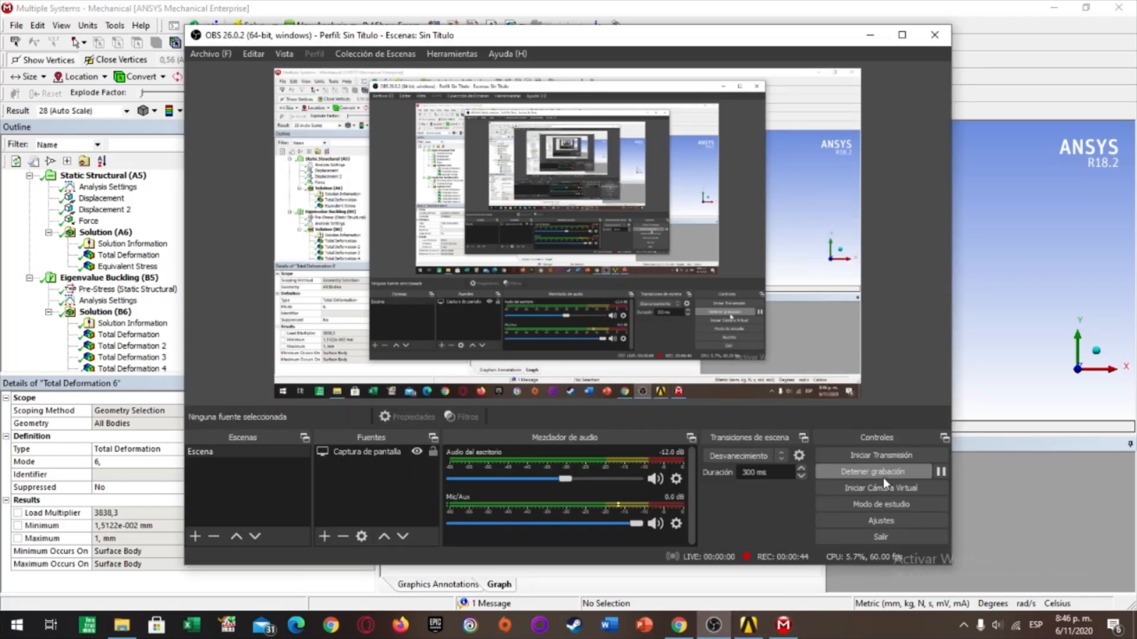